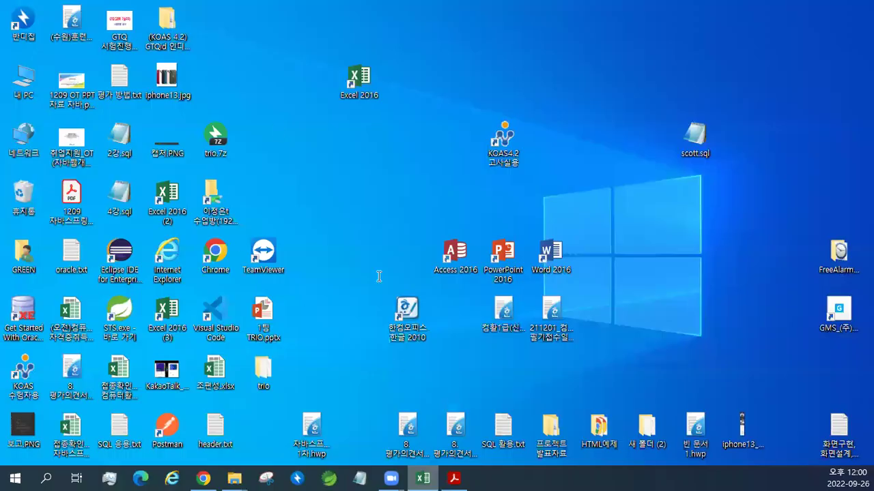
Show the 매크로 worksheet of the workbook 엑셀기능정리_컴활2급실기.xlsm and maximize the workbook window.
click(827, 10)
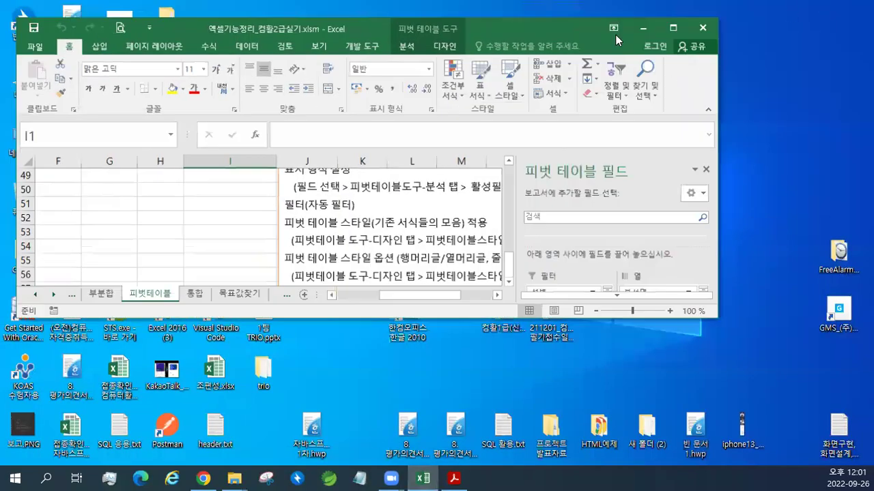
click(58, 294)
click(59, 295)
click(58, 295)
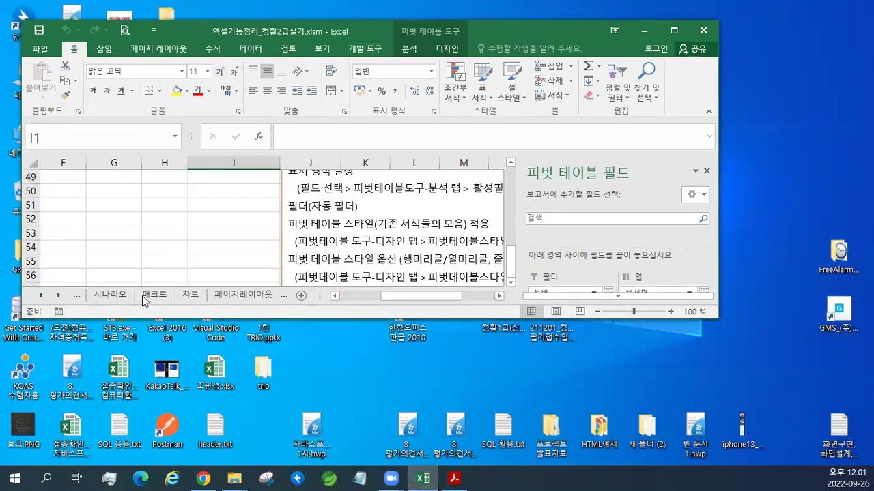
click(147, 297)
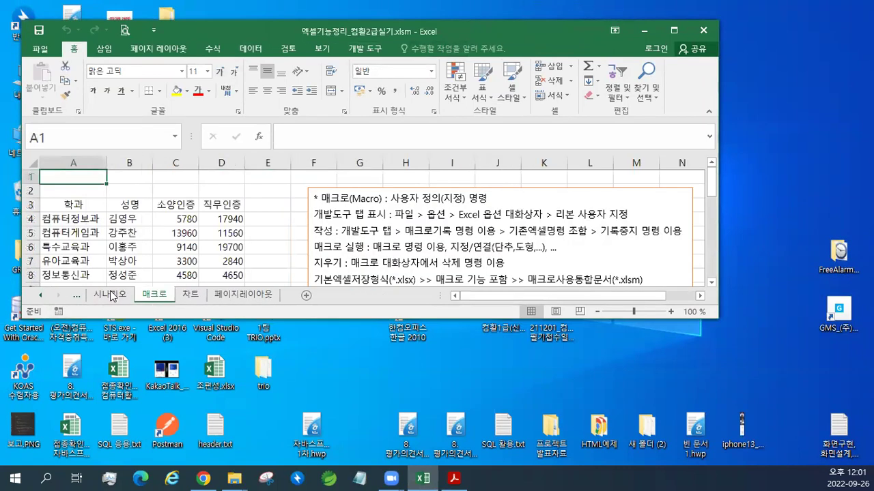
double_click(405, 34)
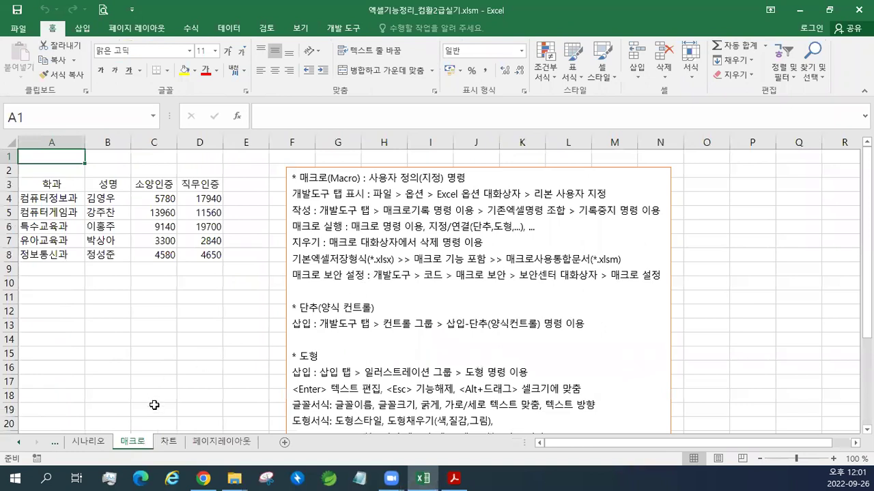
Enter 교재178페이지 in cell A1 and colour its text red.
scroll(212, 377, up, 2)
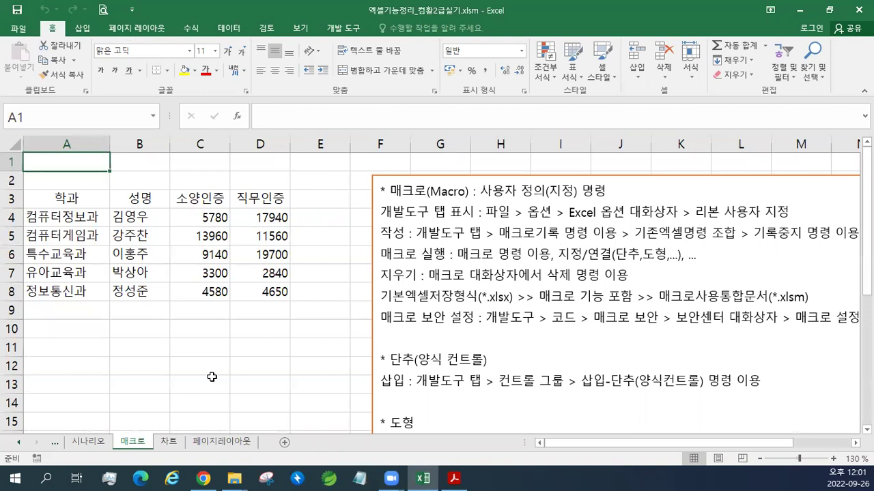
text(교재178페이지)
key(Return)
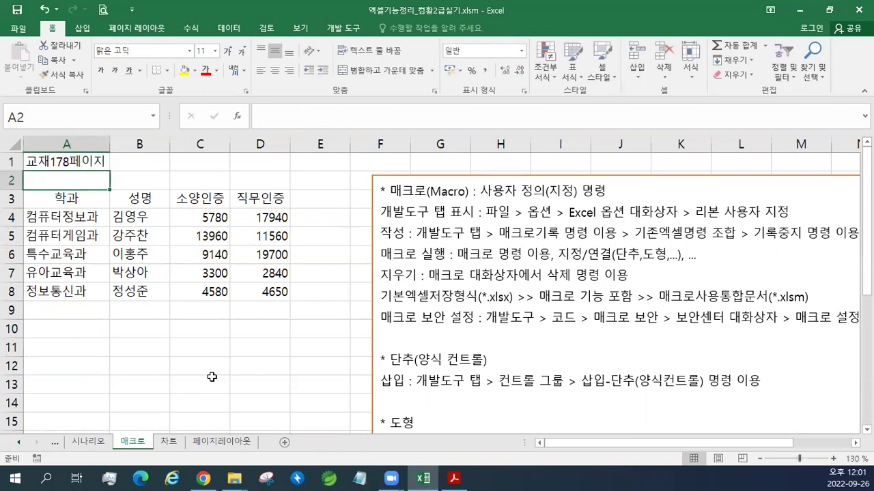
click(80, 166)
click(205, 71)
click(138, 162)
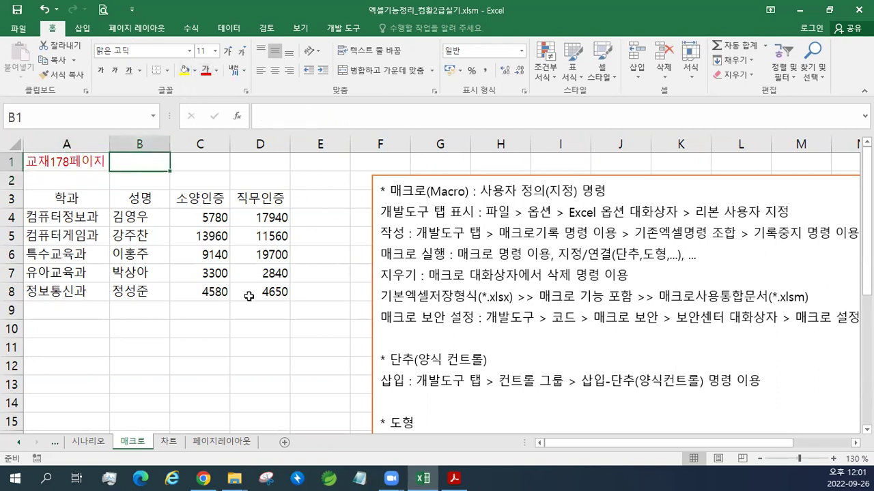
Move the macro notes text box down about two rows so that it starts at row 4.
scroll(249, 296, down, 1)
key(ctrl)
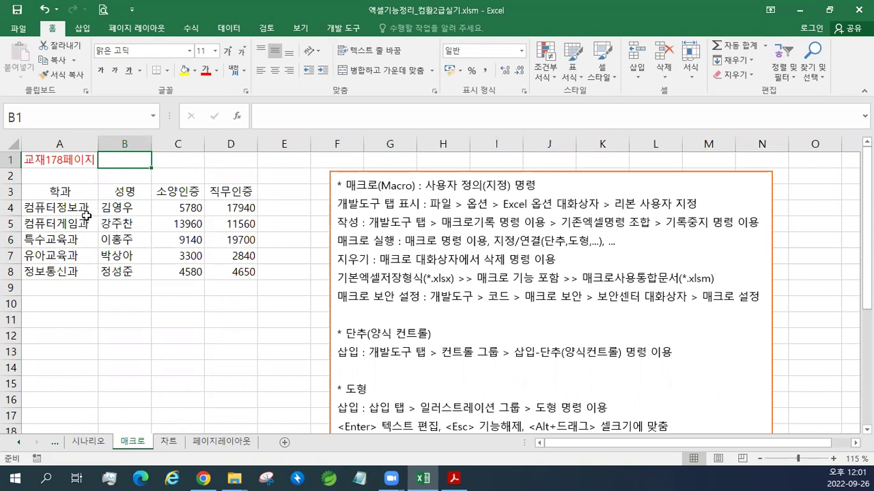
click(321, 183)
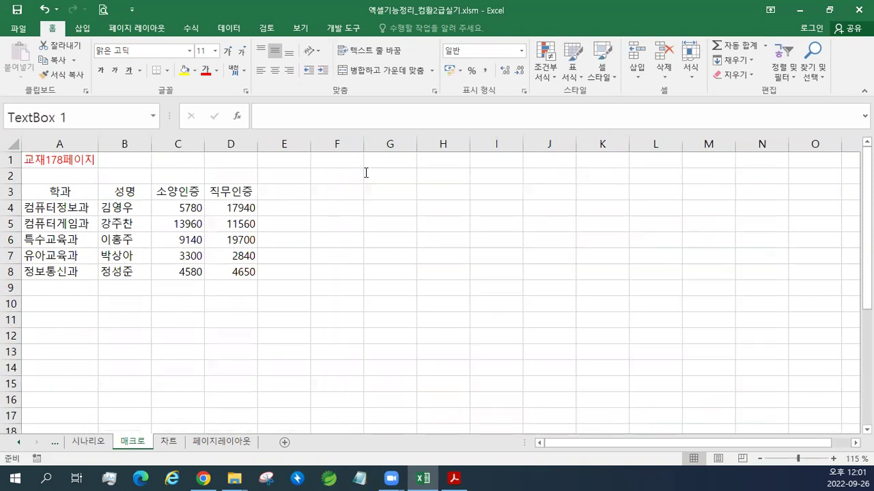
drag(366, 172, 368, 208)
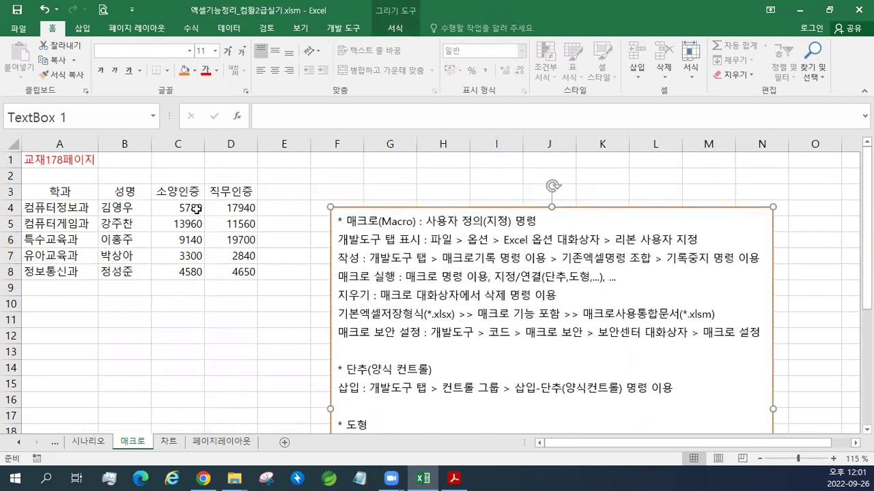
Set the 학과 header in cell A3 to the 궁서체 font at size 12.
click(68, 212)
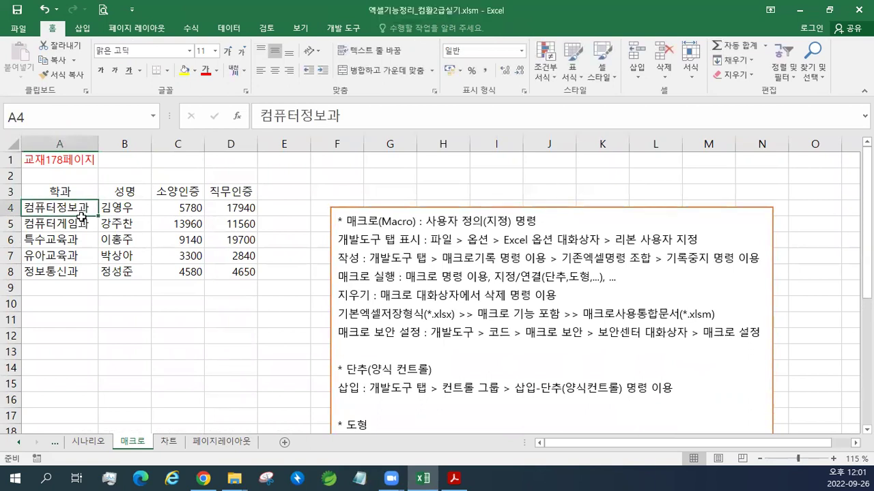
click(72, 191)
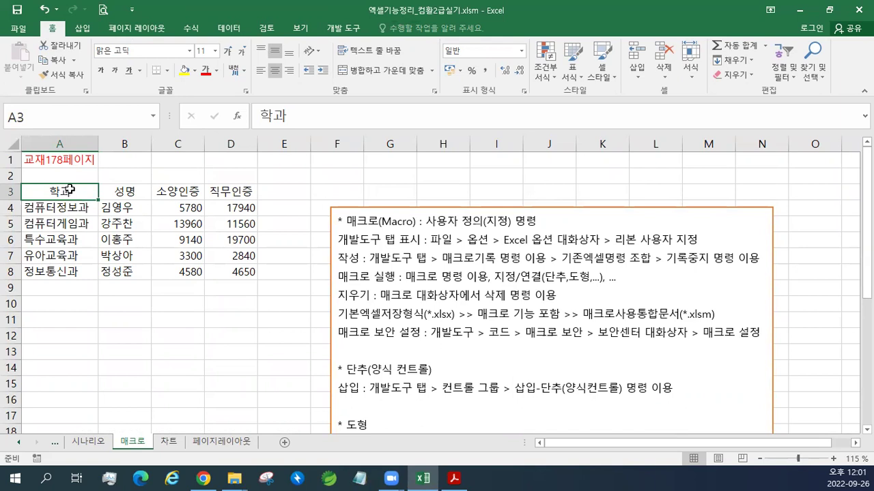
click(189, 51)
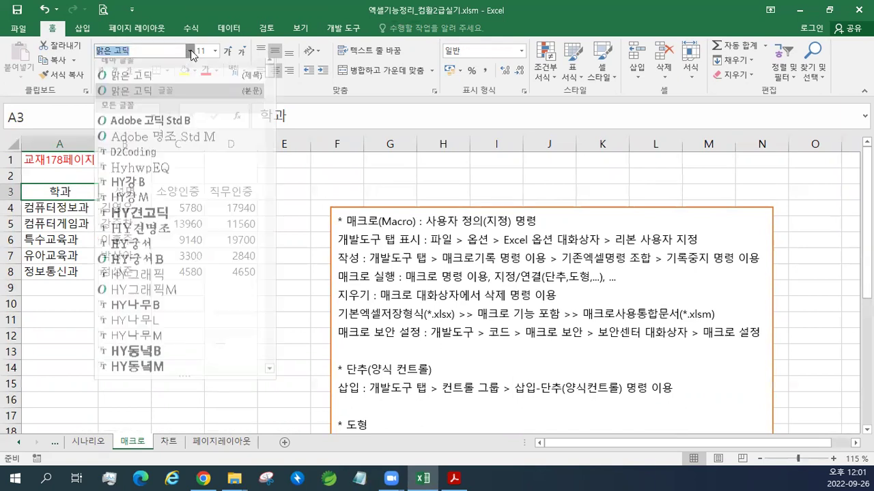
scroll(147, 219, down, 15)
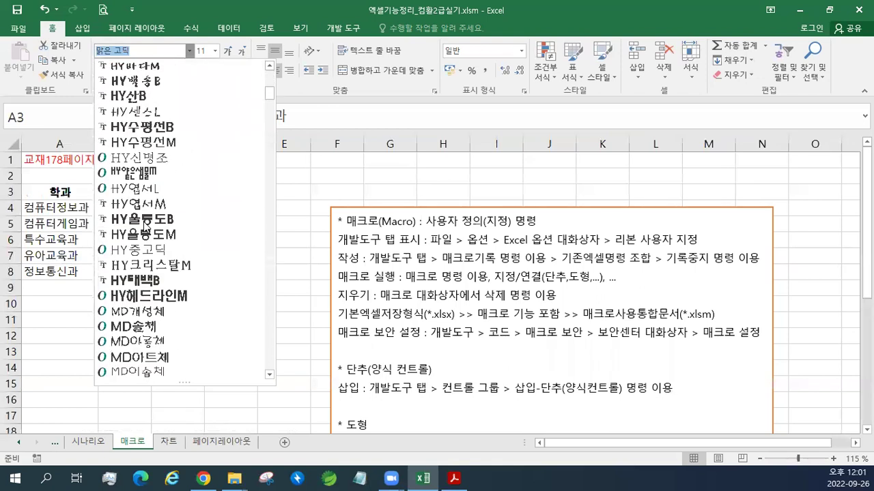
scroll(143, 225, up, 3)
click(145, 219)
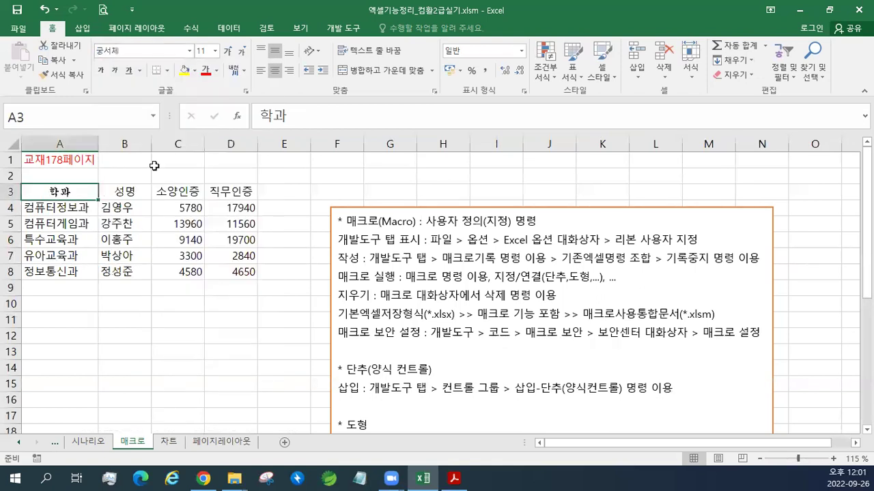
click(215, 51)
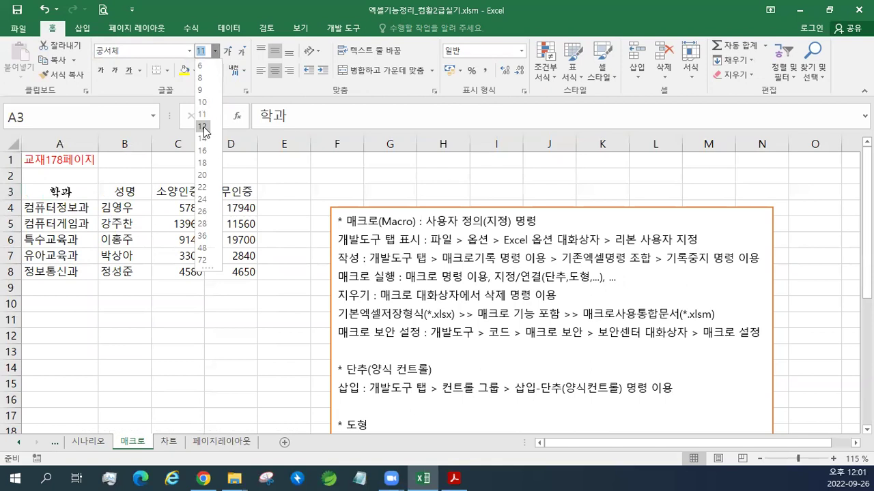
click(203, 128)
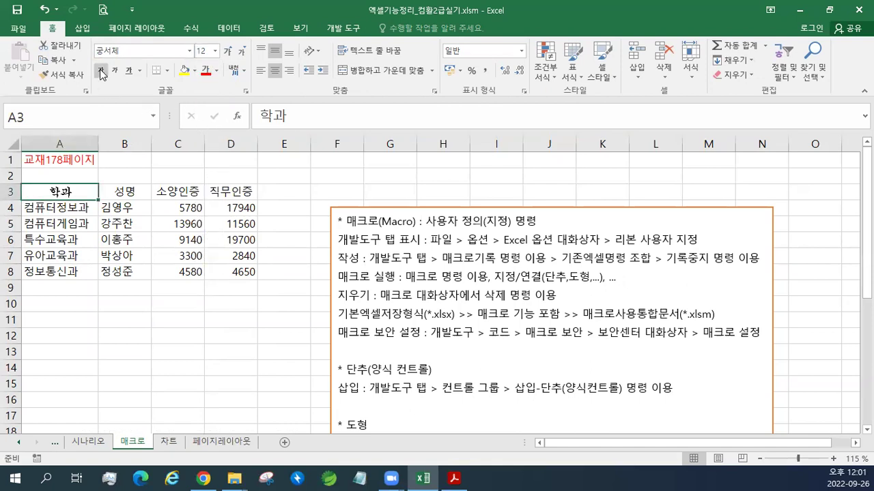
Make the 학과 header in cell A3 bold, italic and underlined, with the standard red font colour.
click(101, 72)
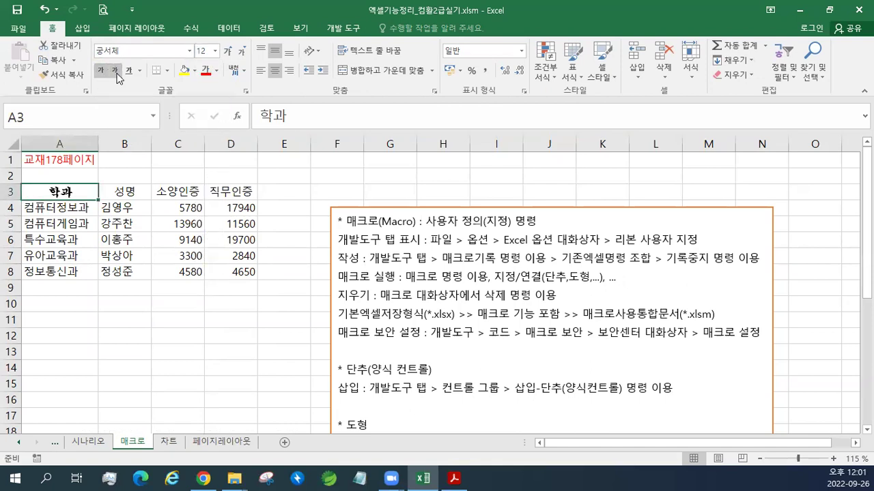
click(116, 74)
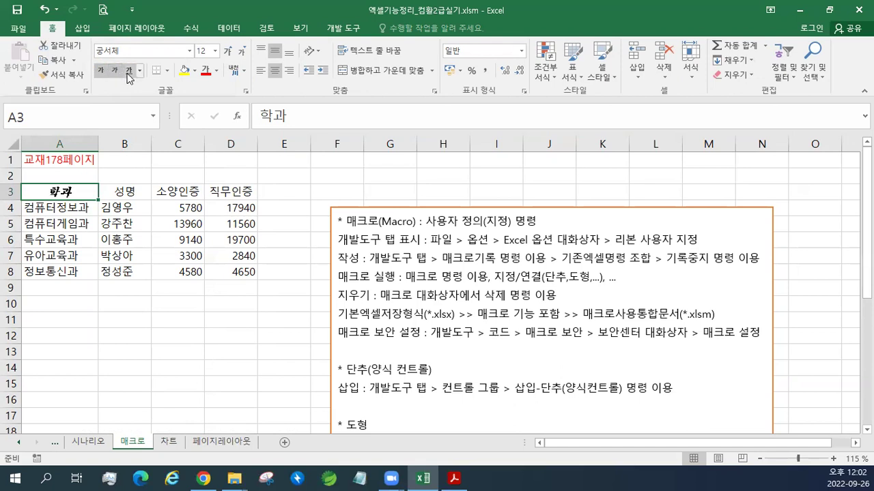
click(129, 75)
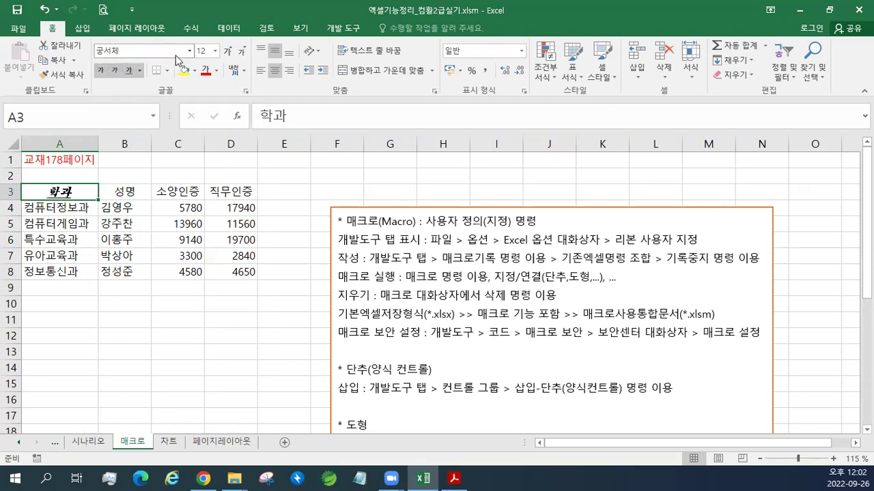
click(216, 72)
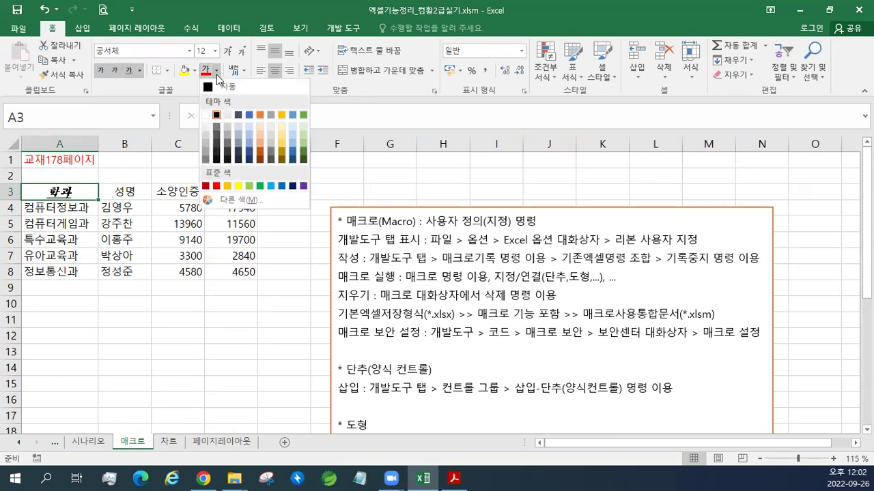
click(217, 186)
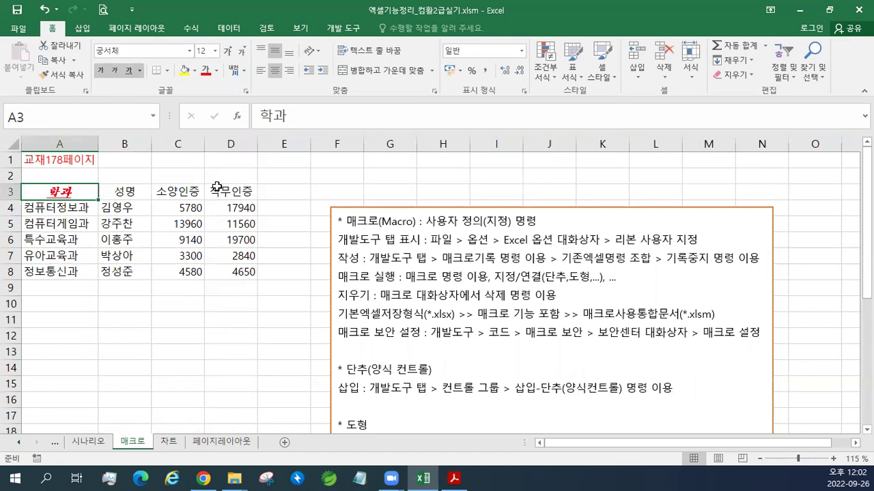
key(Down)
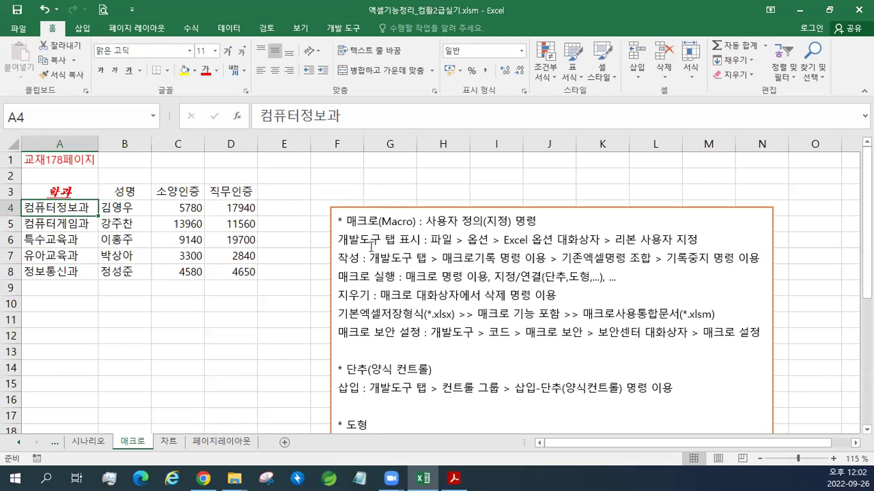
Highlight the macro definition 사용자 정의(지정) 명령 in the notes text box for reading.
drag(427, 220, 531, 227)
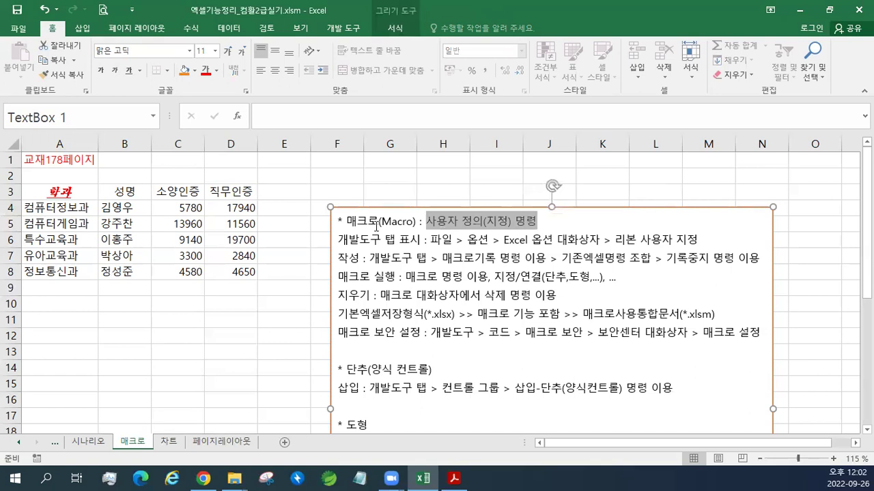
drag(427, 220, 561, 220)
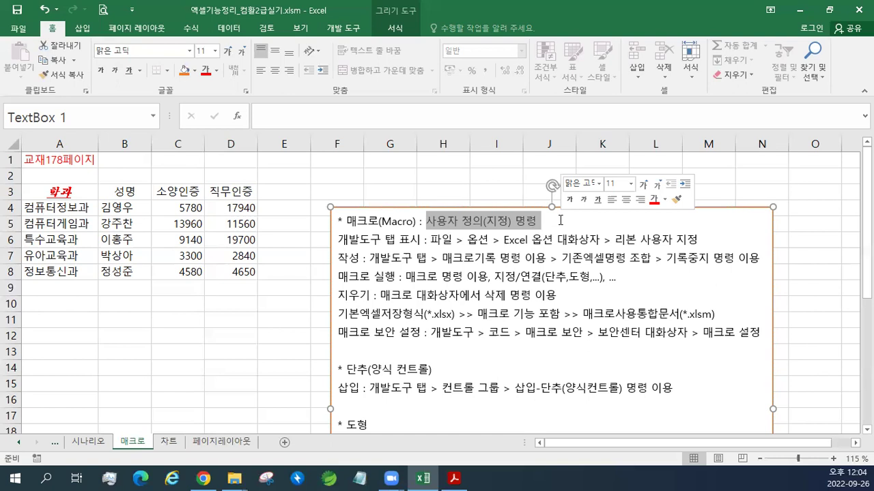
click(72, 174)
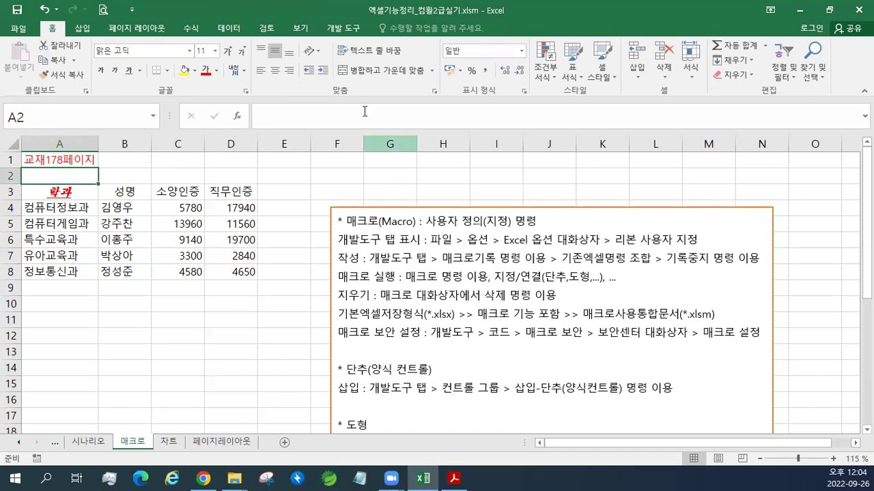
Display the 개발 도구 commands for macros and controls.
click(343, 28)
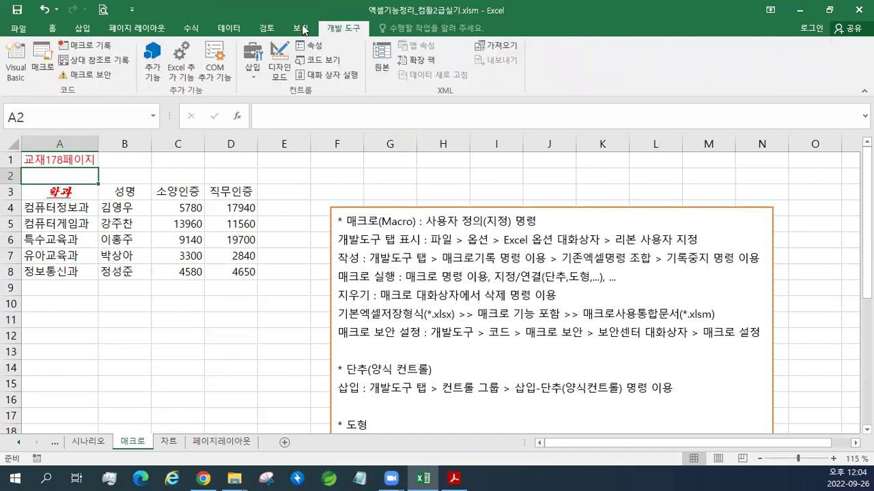
click(24, 28)
click(11, 26)
click(136, 28)
click(344, 30)
Make the words 개발도구 탭 표시 in the macro notes text box bold and red.
drag(339, 240, 421, 241)
click(429, 222)
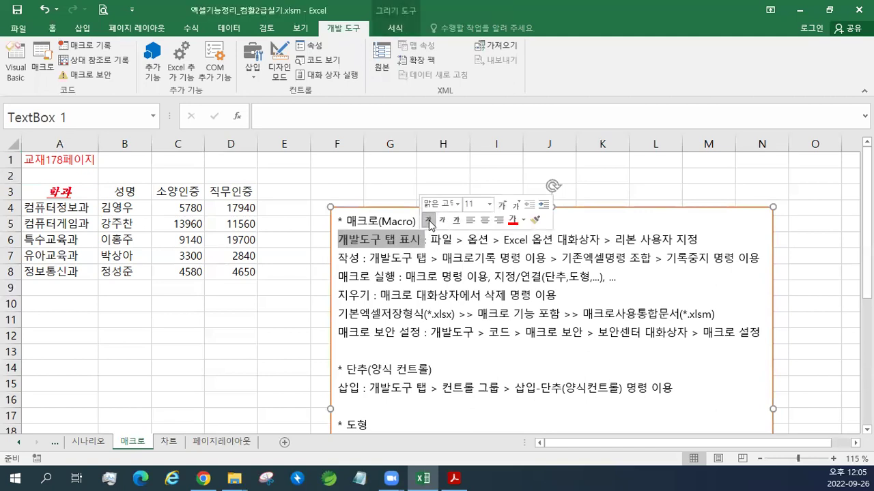
click(512, 219)
click(475, 258)
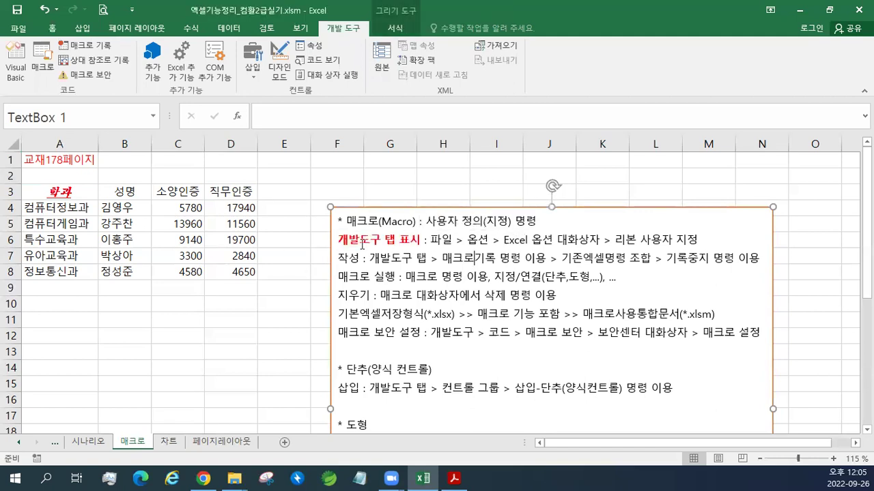
click(63, 165)
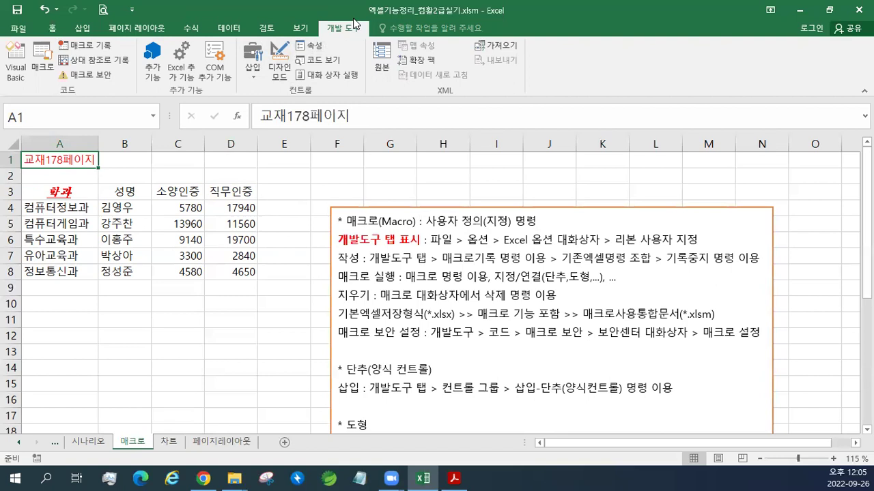
Hide the 개발 도구 tab from the ribbon in the Excel ribbon customization options.
click(11, 30)
click(13, 30)
click(12, 32)
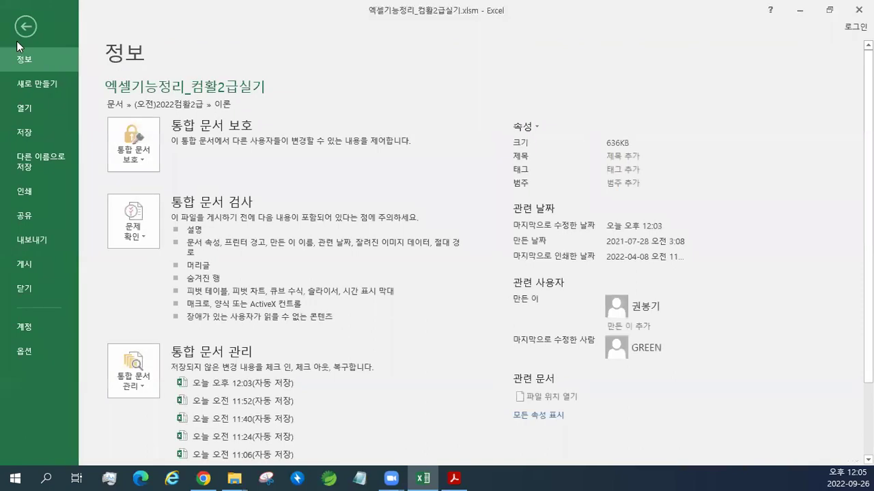
click(25, 352)
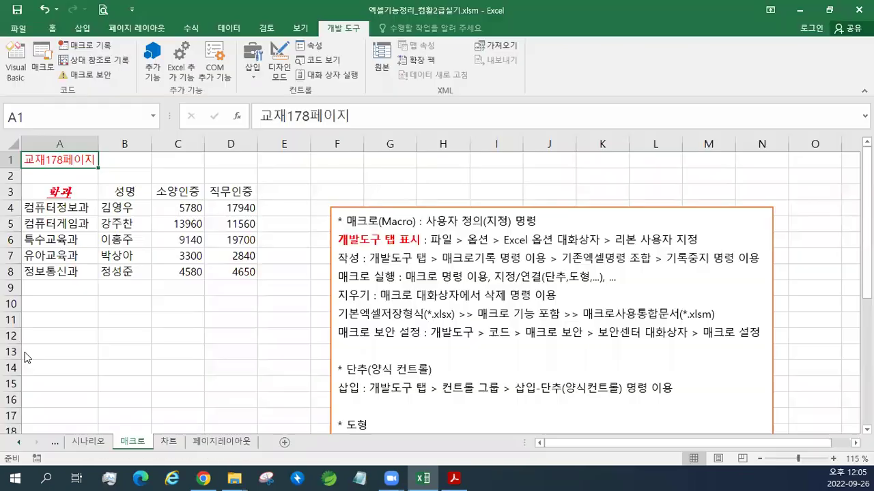
drag(225, 43, 237, 29)
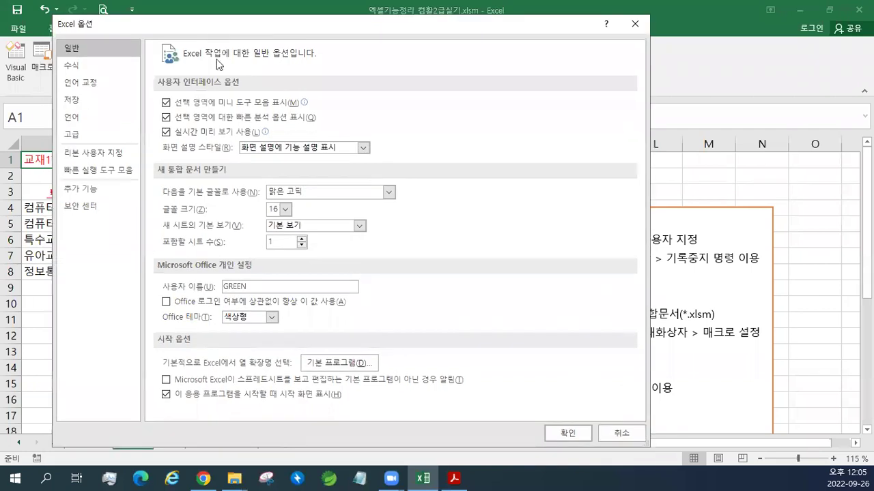
click(94, 156)
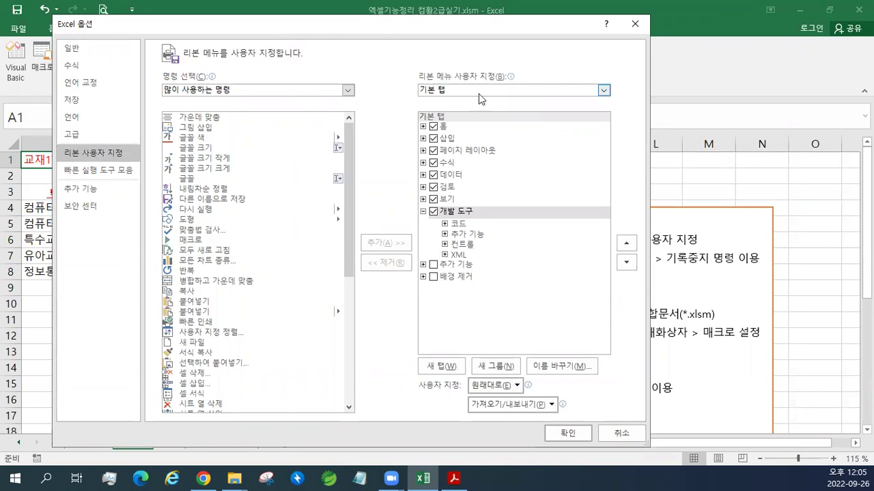
click(433, 211)
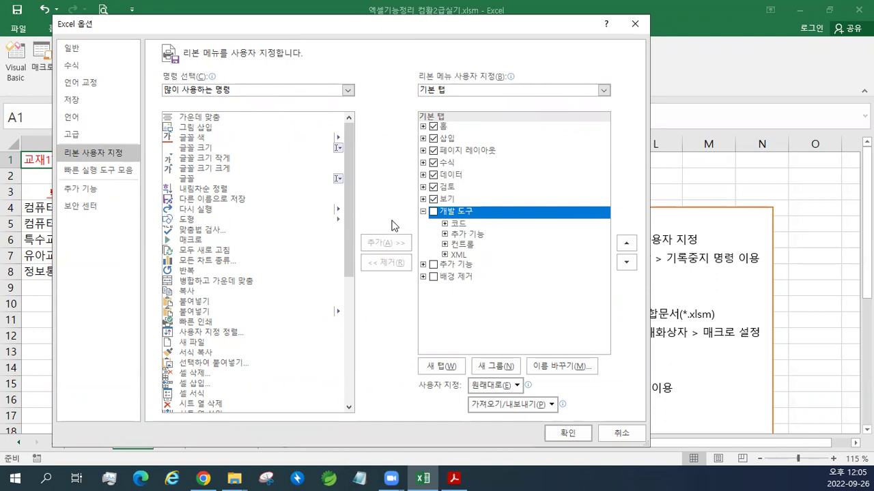
click(569, 434)
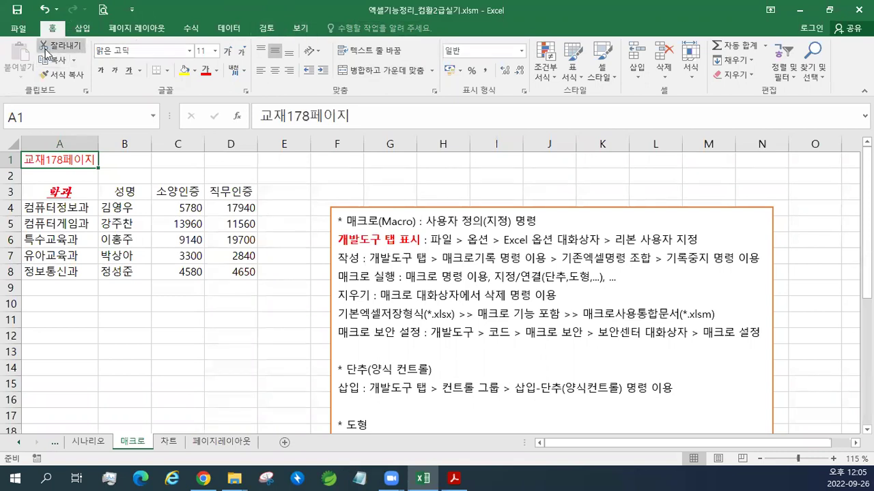
Enable the 개발 도구 tab in the Excel ribbon customization options and display its commands.
click(18, 29)
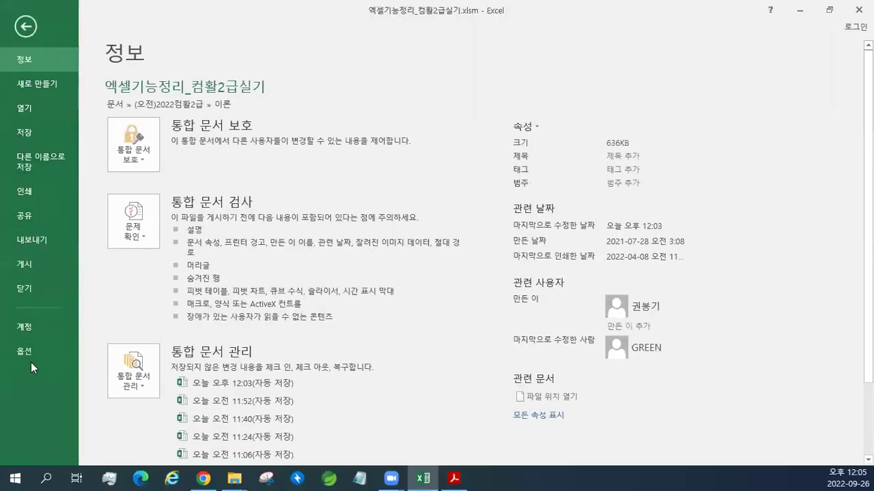
click(31, 353)
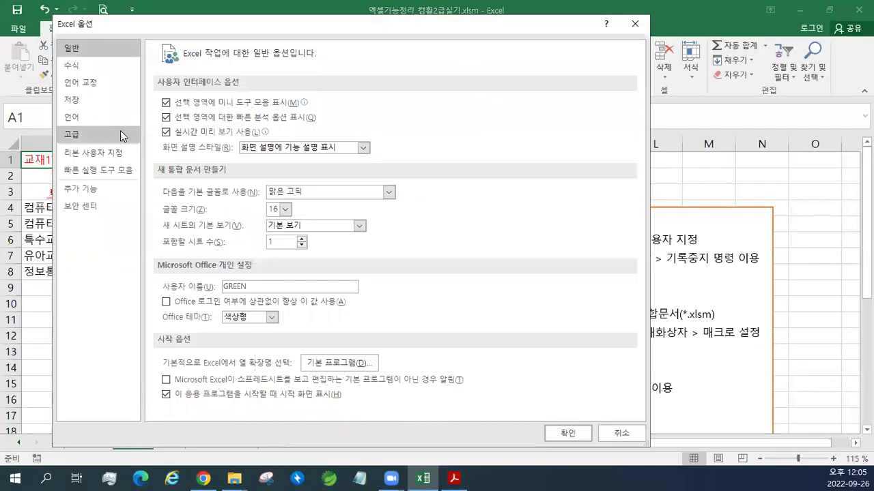
click(82, 152)
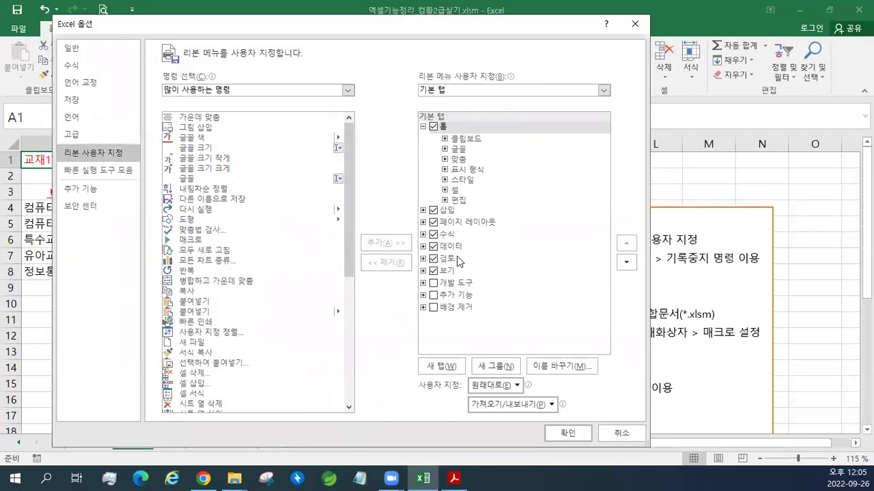
click(433, 284)
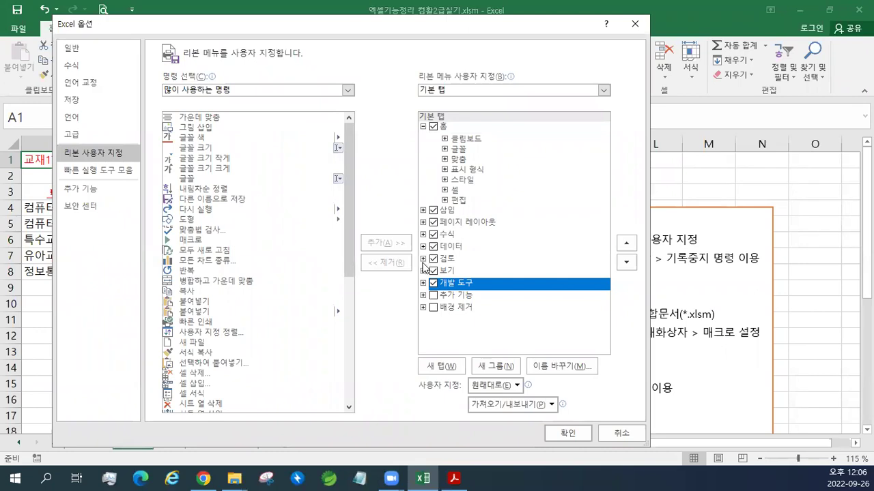
click(569, 434)
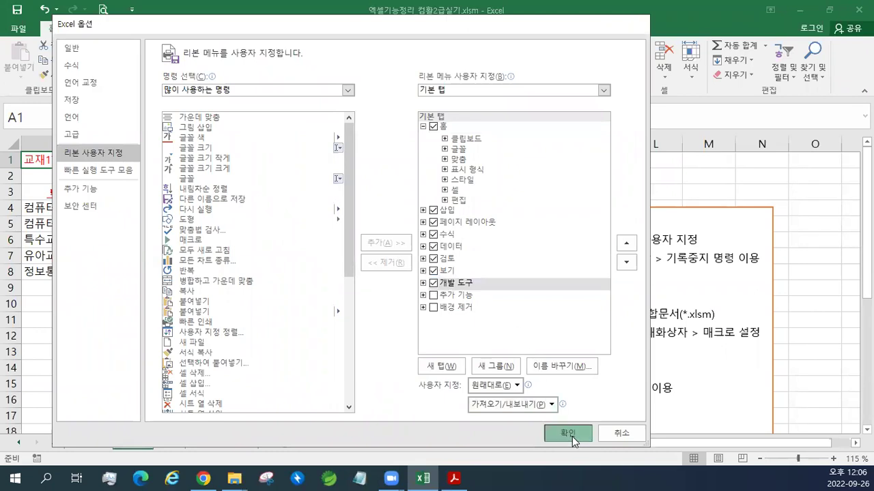
click(349, 30)
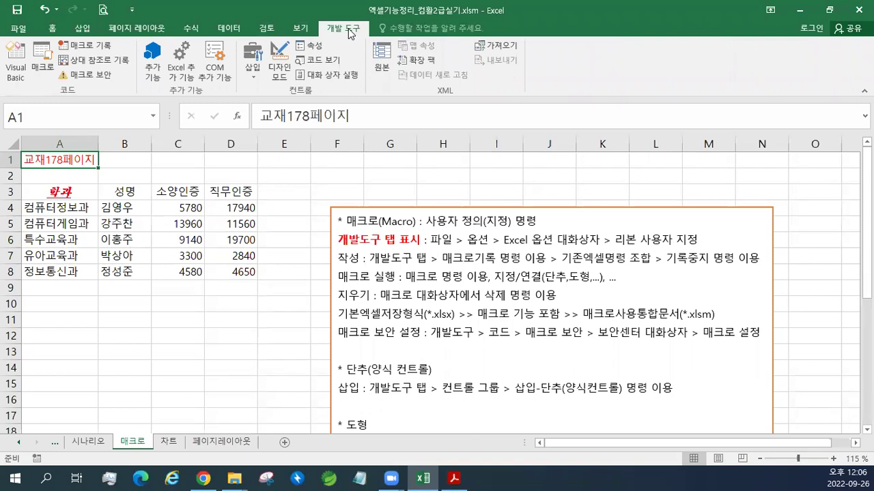
With cell A4 selected, start recording a macro named 셀서식 stored in 현재 통합 문서.
click(76, 216)
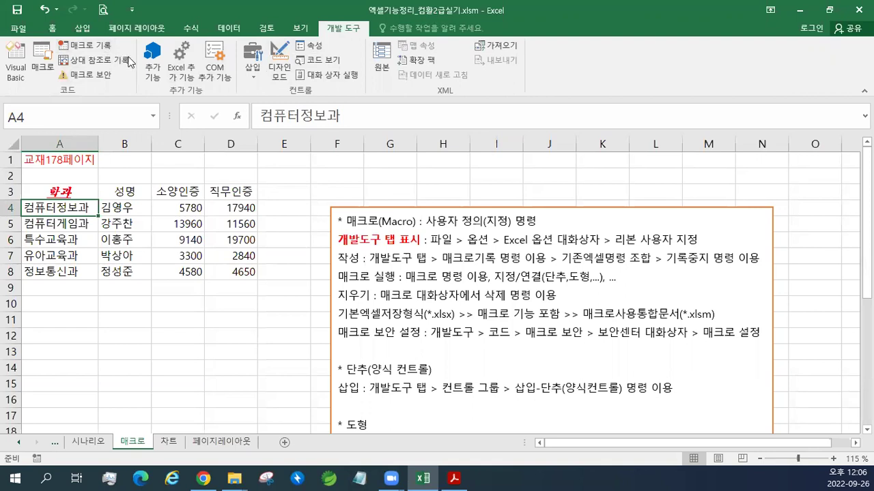
click(102, 48)
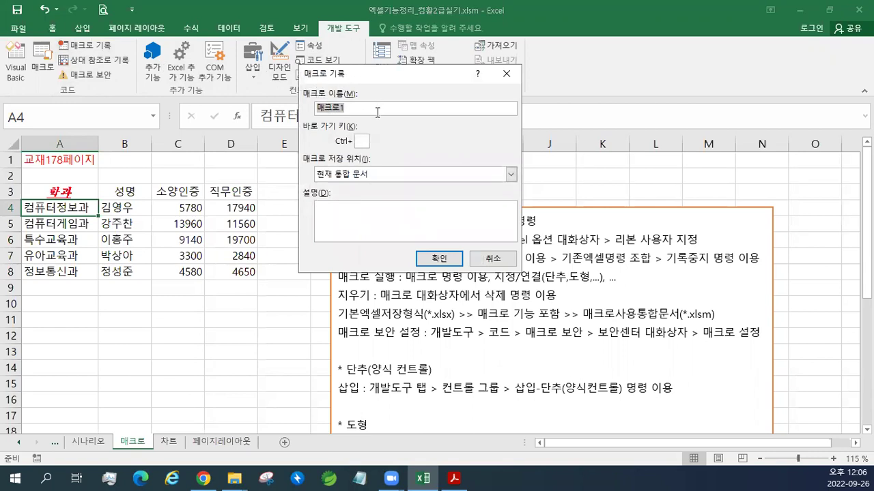
text(ㅅ)
text(서식)
click(369, 174)
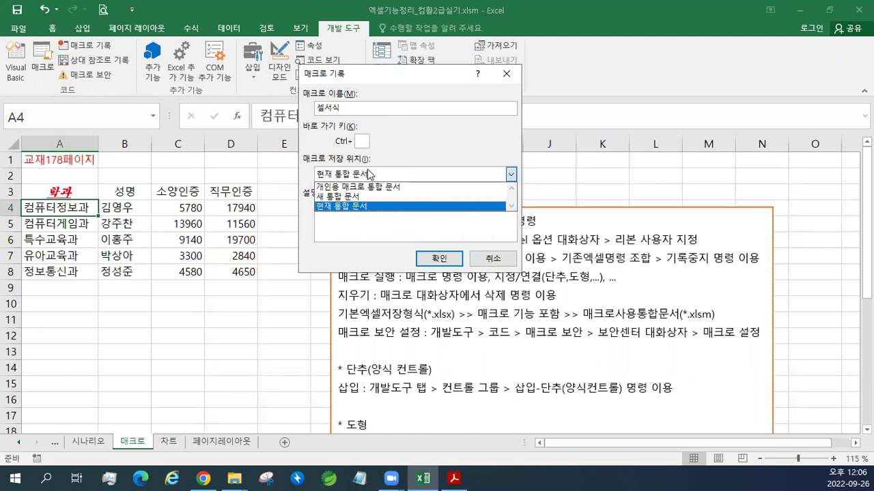
click(355, 206)
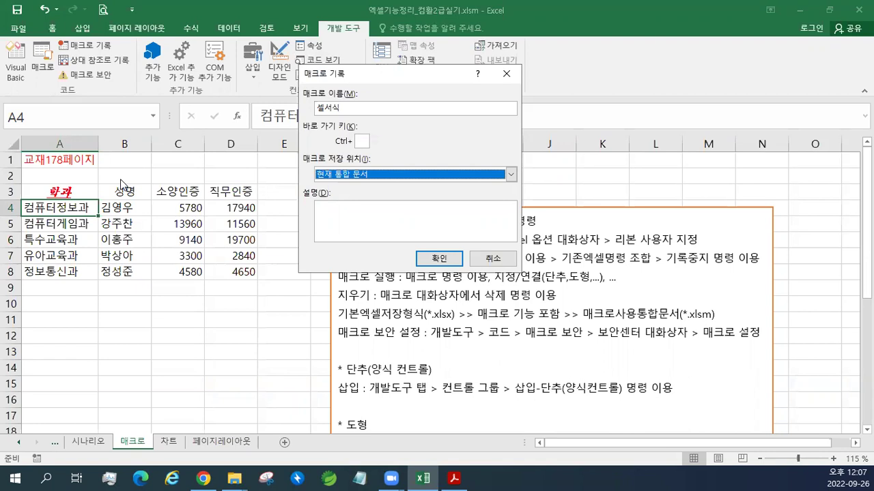
click(452, 260)
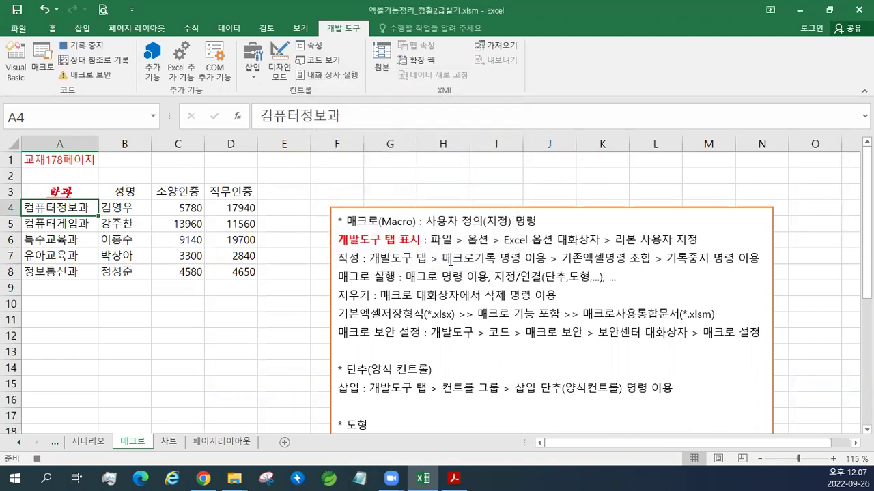
Set the font of cell A4 to 궁서체 at size 12.
click(52, 29)
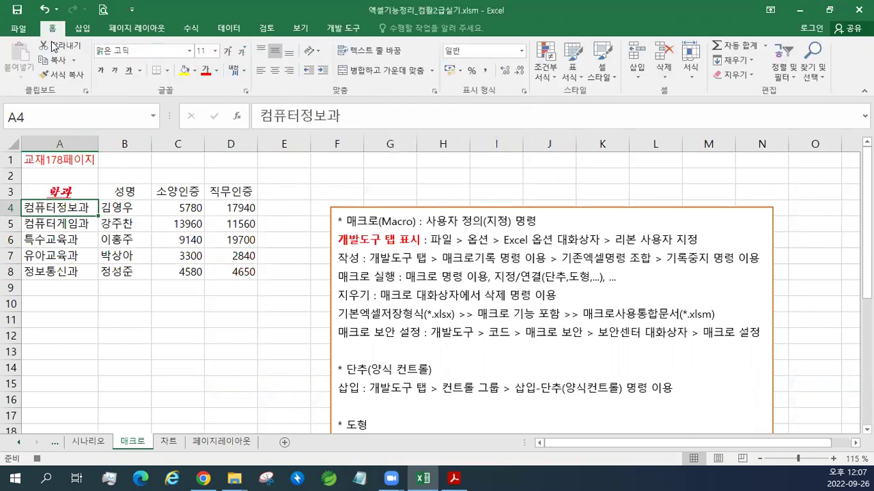
click(189, 51)
scroll(161, 235, down, 10)
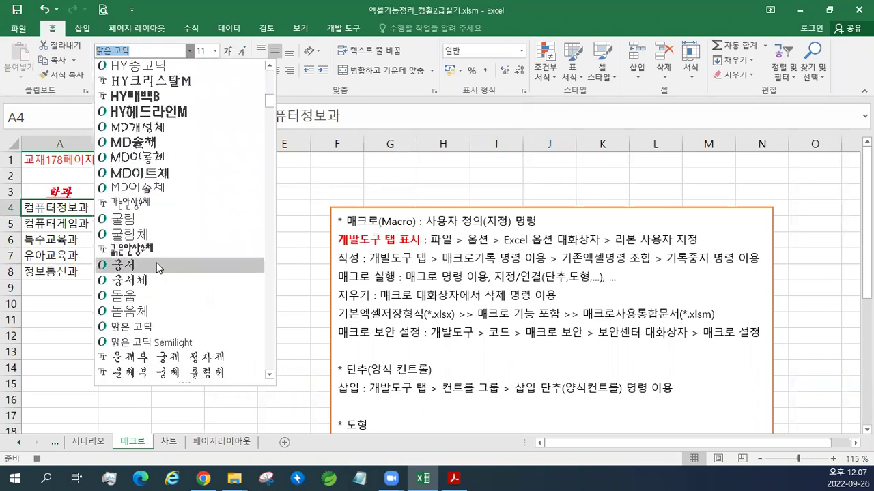
click(153, 281)
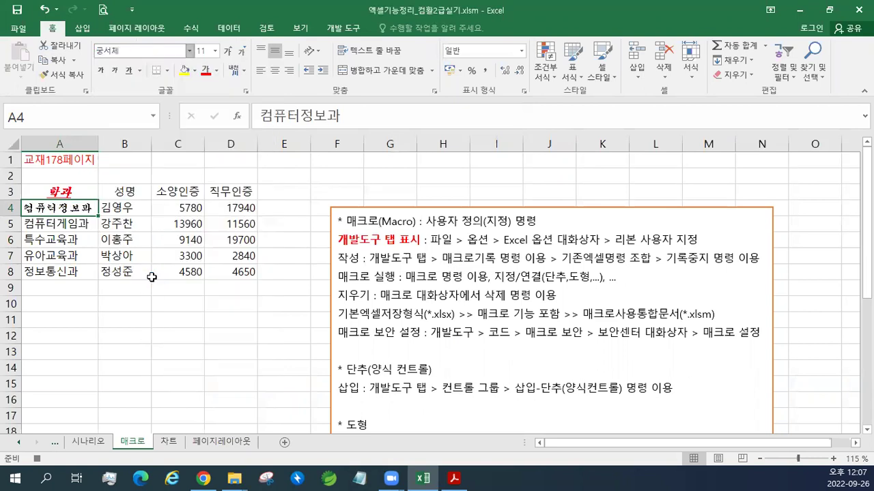
click(215, 53)
click(204, 127)
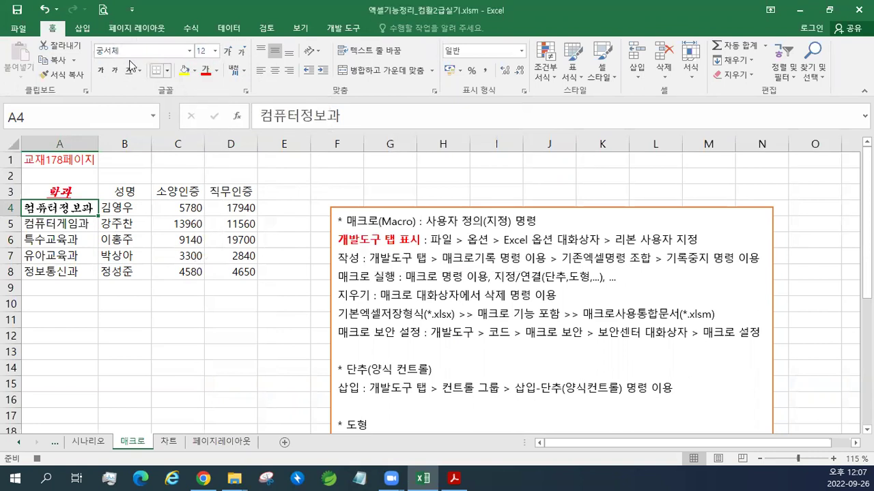
Make the 컴퓨터정보과 text in cell A4 bold, italic and underlined.
click(99, 72)
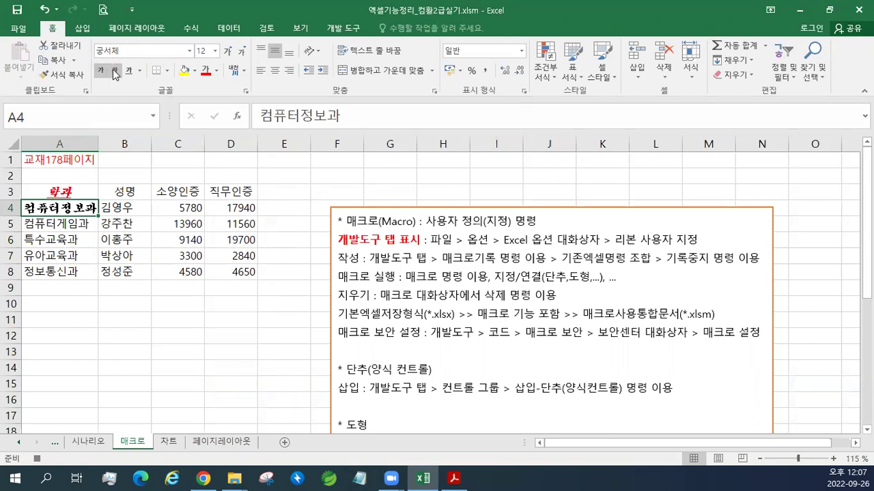
click(115, 71)
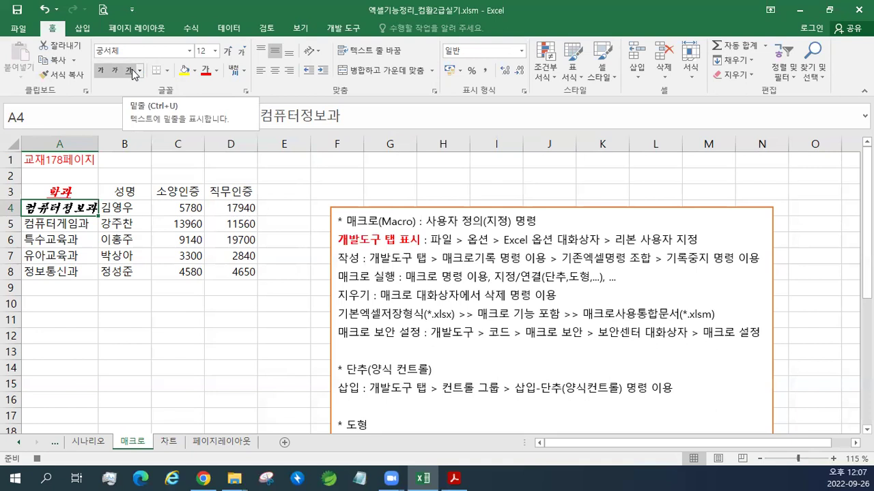
click(130, 70)
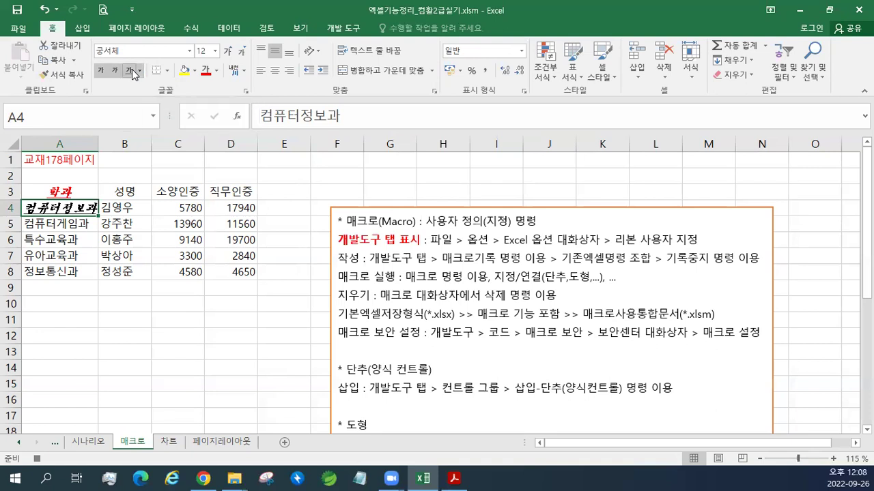
Give cell A4 the standard red font colour and stop recording the macro.
click(218, 73)
click(219, 73)
click(219, 73)
click(219, 73)
click(218, 73)
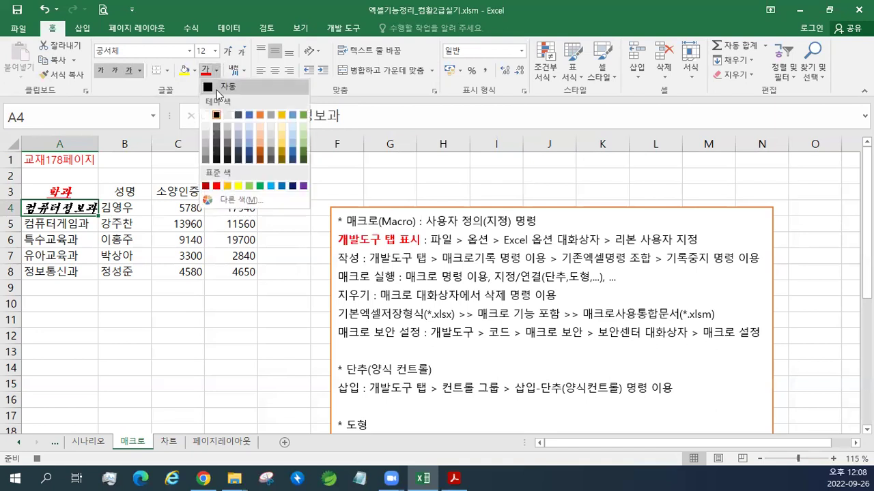
click(217, 188)
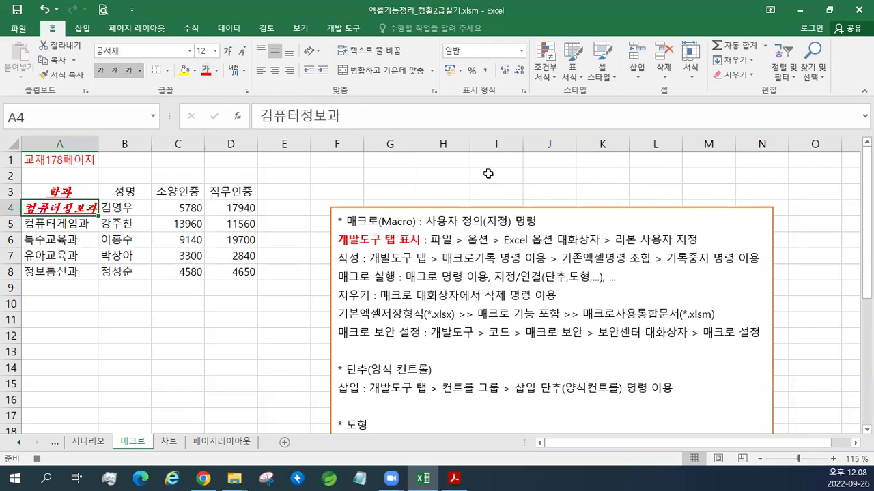
click(344, 28)
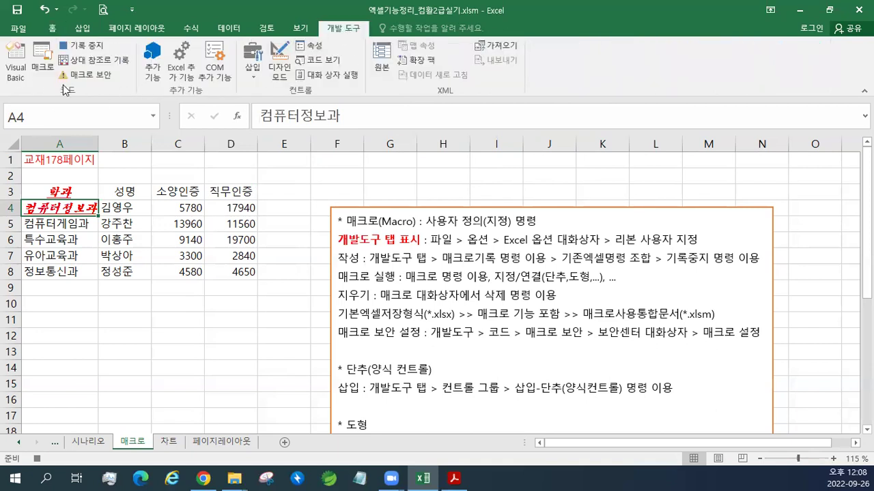
click(100, 46)
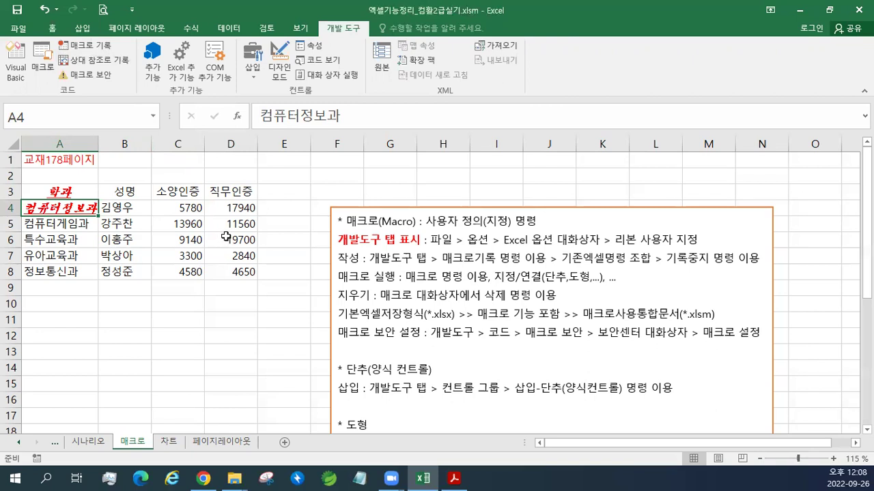
Run the 셀서식 macro on the department cells A5:A7.
drag(84, 230, 76, 250)
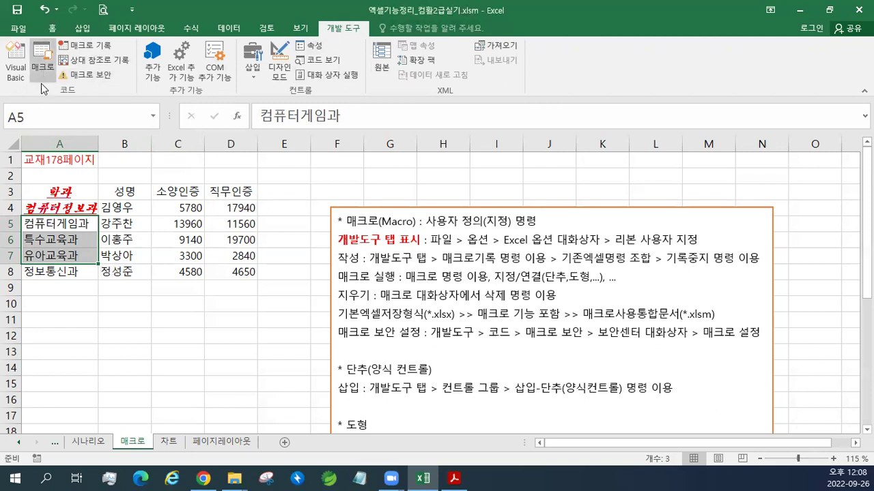
click(42, 64)
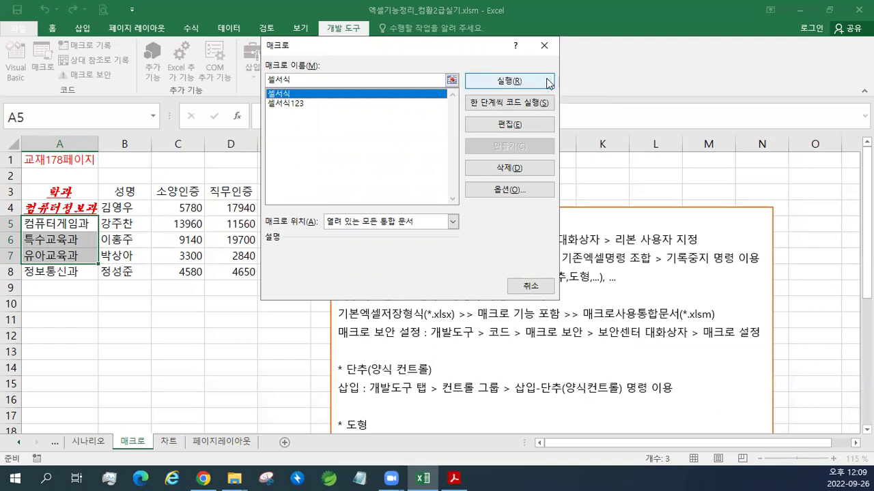
click(517, 80)
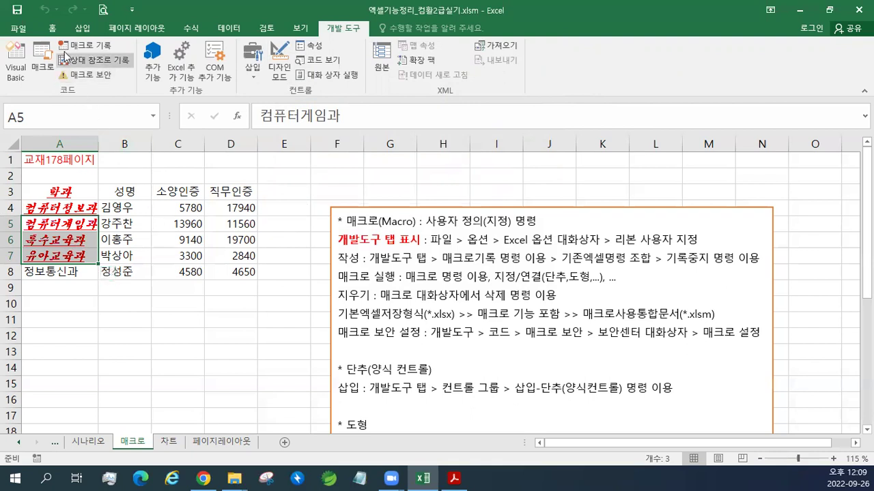
click(52, 28)
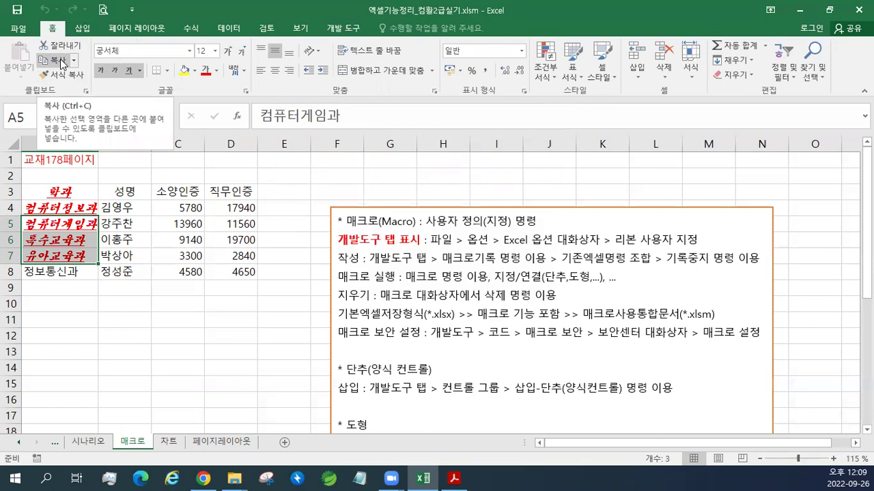
Insert a form control button across columns A and B below the table, in rows 9 to 10, and assign the 셀서식 macro to it.
click(345, 31)
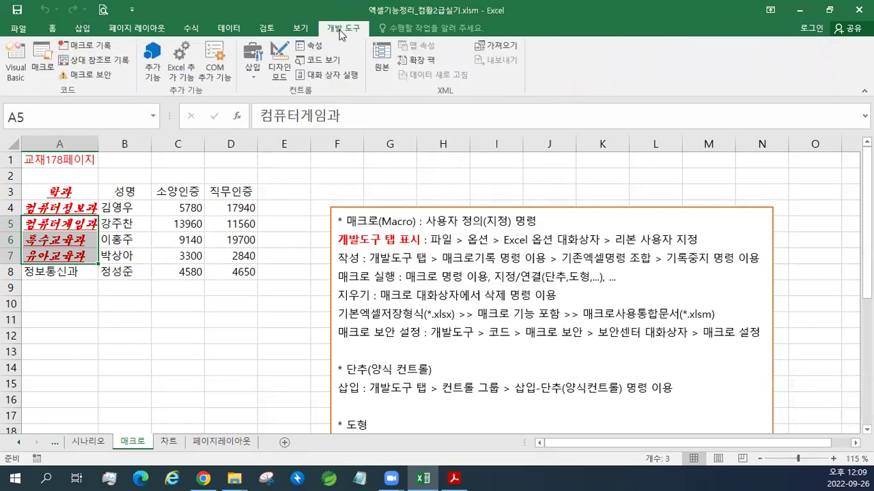
click(254, 75)
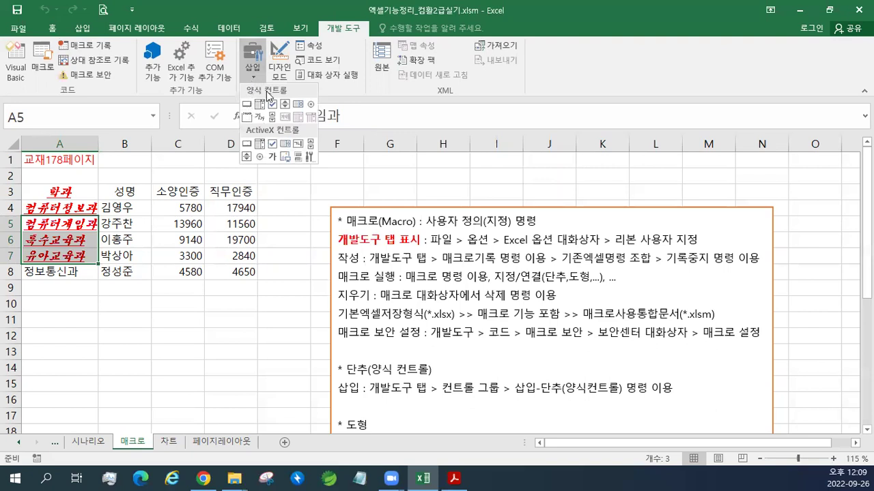
click(247, 105)
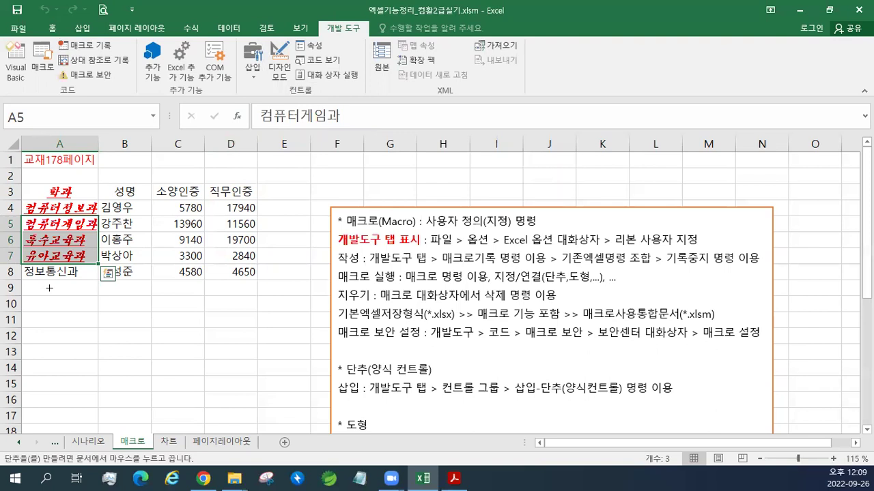
drag(50, 288, 120, 315)
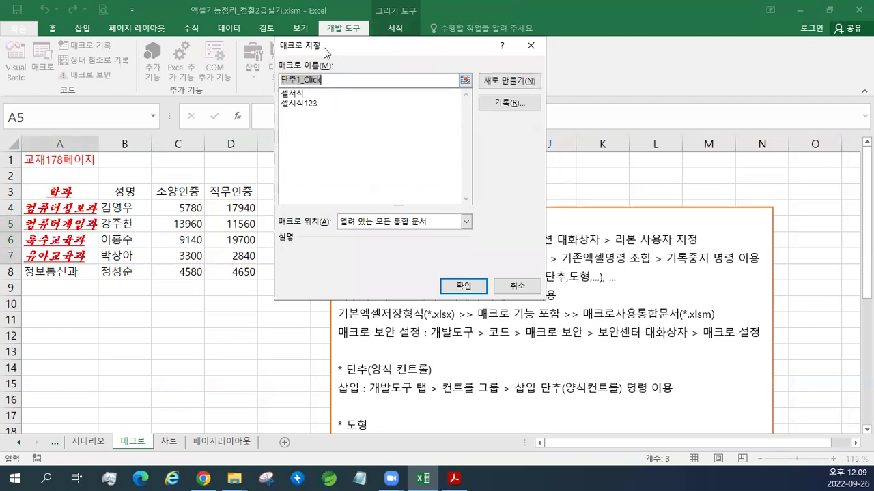
drag(283, 48, 293, 105)
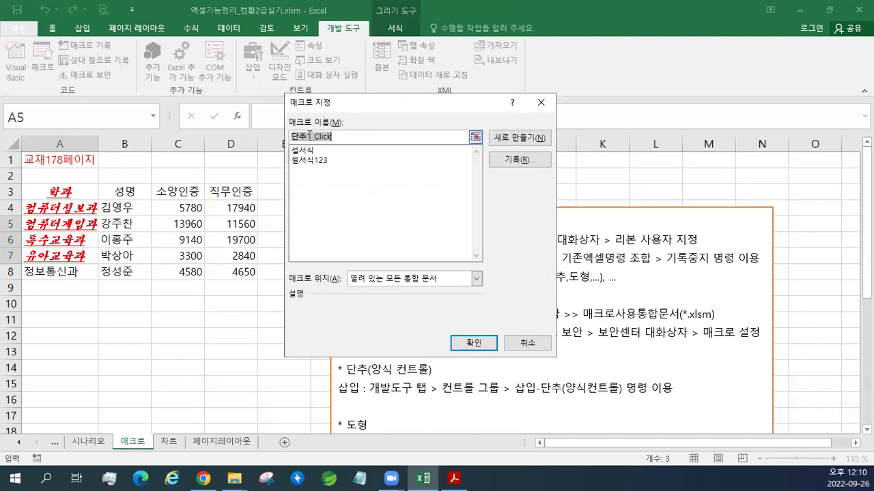
click(306, 153)
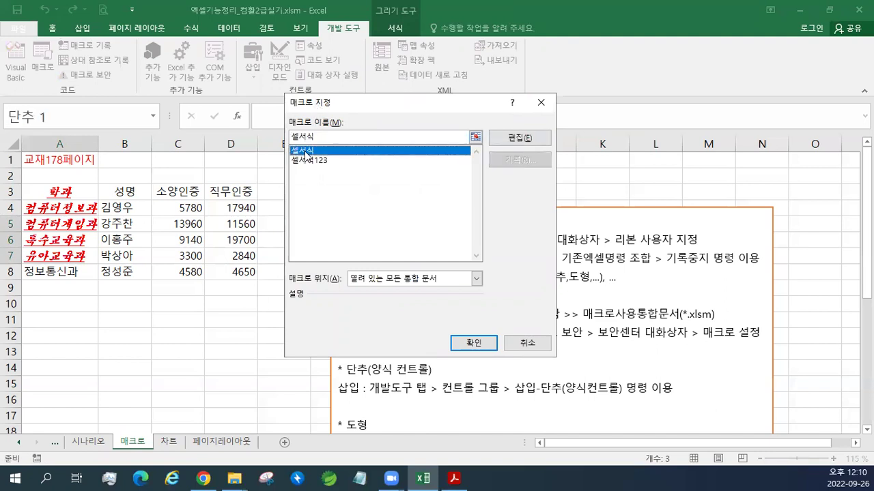
click(470, 342)
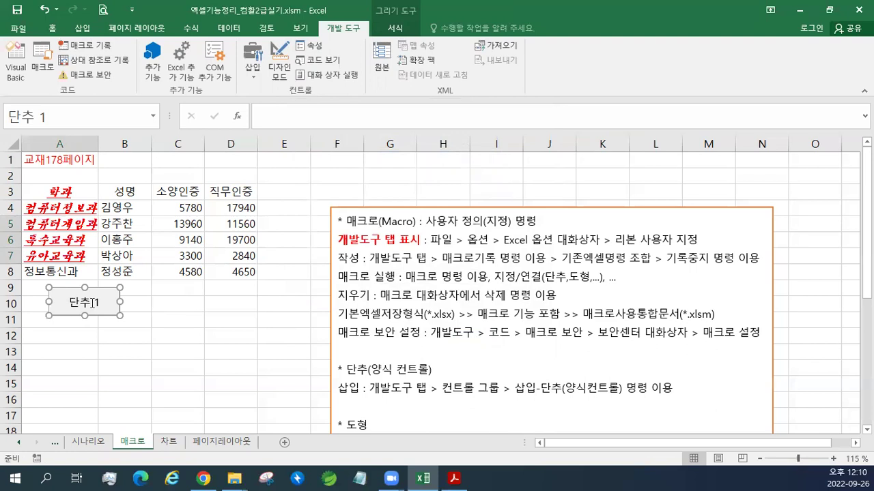
Replace the form button's label with 셀 서식.
click(92, 303)
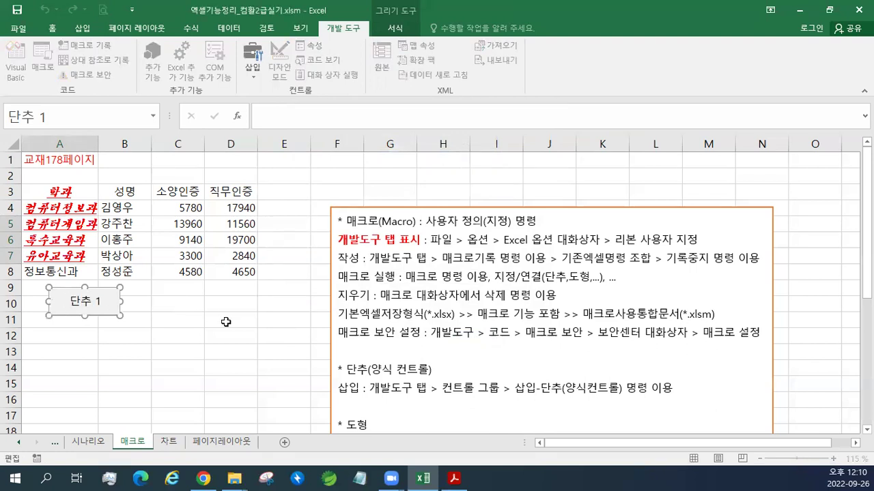
key(BackSpace)
key(BackSpace)
key(BackSpace)
key(BackSpace)
text(셀 서식)
click(144, 342)
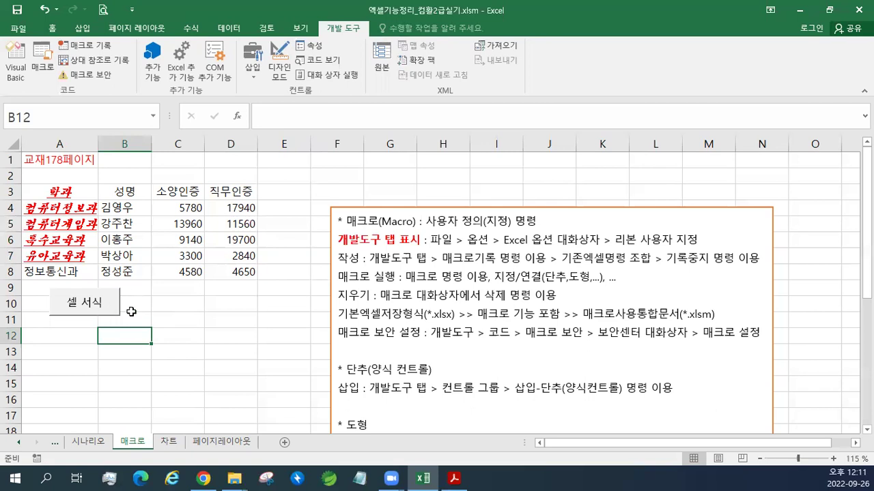
Format the name cells B4:B7 by running the macro from the 셀 서식 form button.
drag(126, 207, 129, 258)
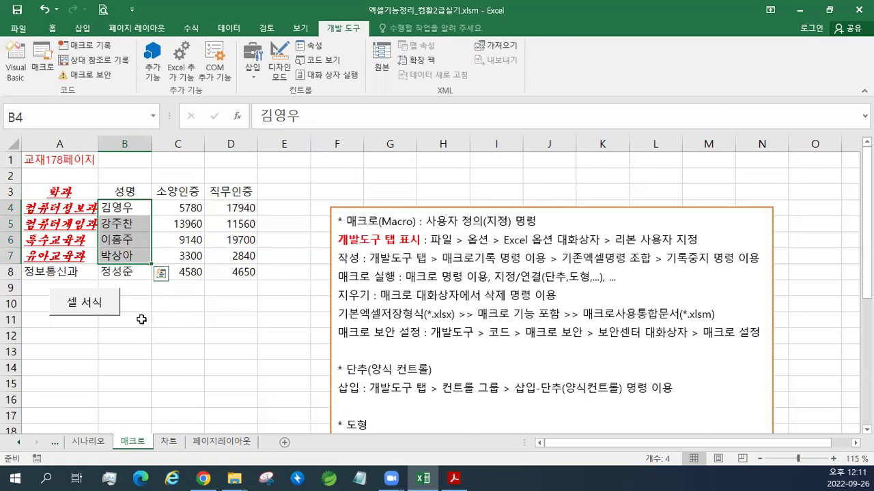
click(101, 306)
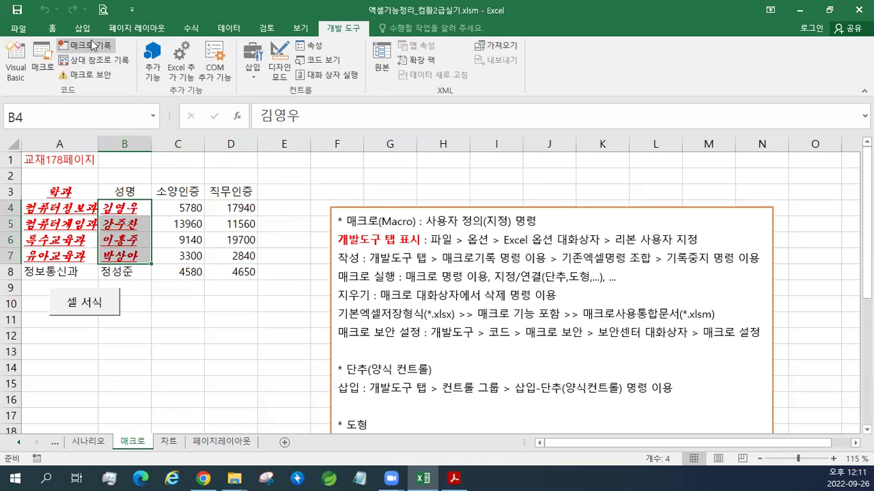
Move the notes text box up to the first row and colour its 작성 and 매크로 실행 labels red.
click(390, 208)
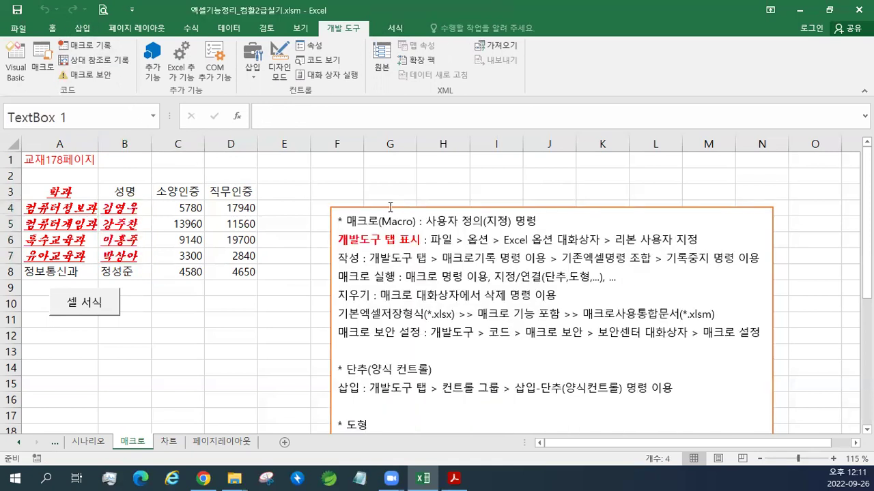
drag(390, 207, 396, 161)
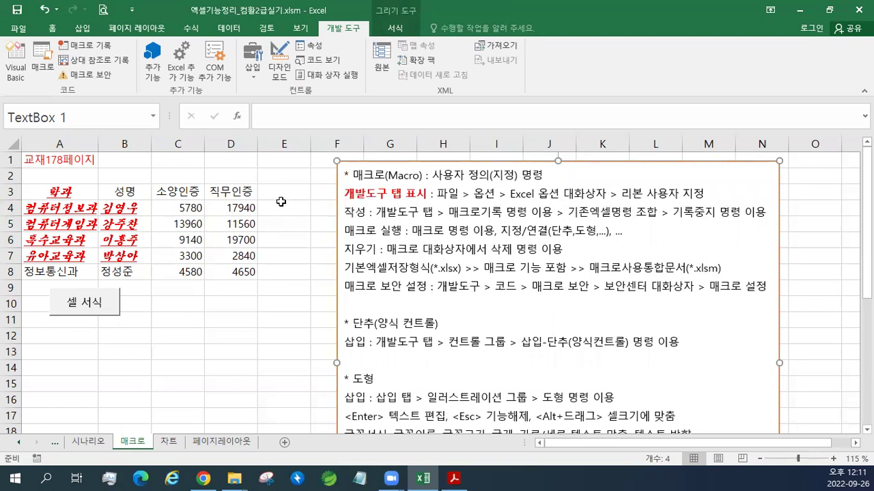
double_click(354, 213)
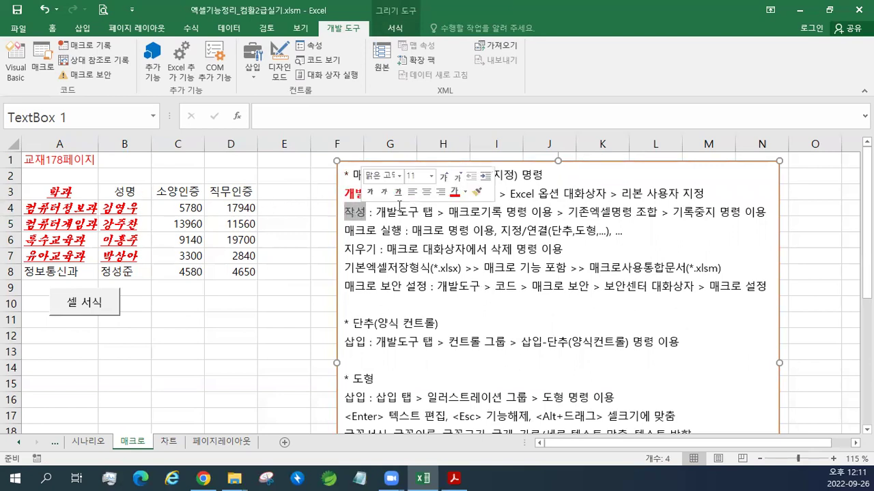
drag(345, 231, 405, 232)
click(490, 213)
click(177, 256)
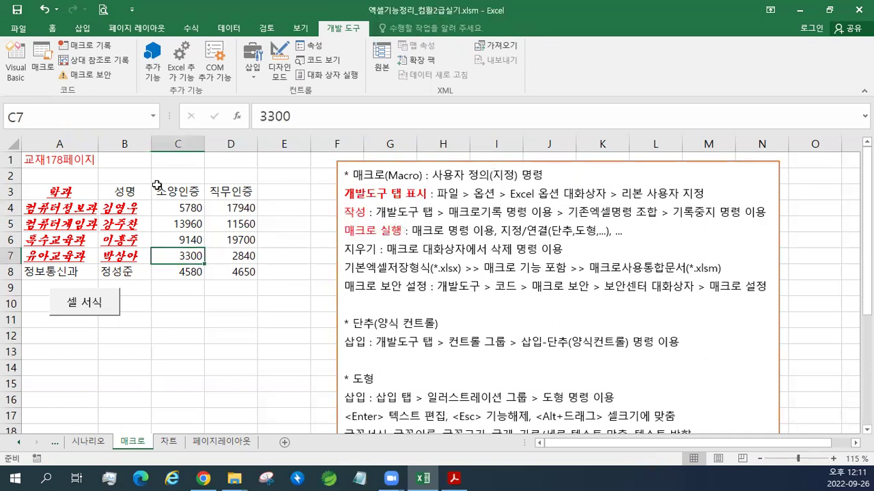
Draw a rectangle about 2.5 cm wide and 1.1 cm high under columns C and D and apply the white, green-outlined shape style.
click(85, 30)
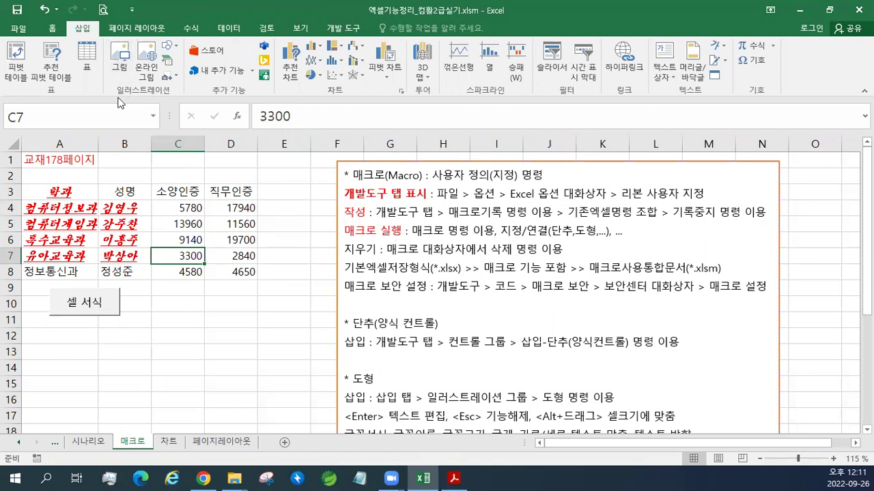
click(179, 49)
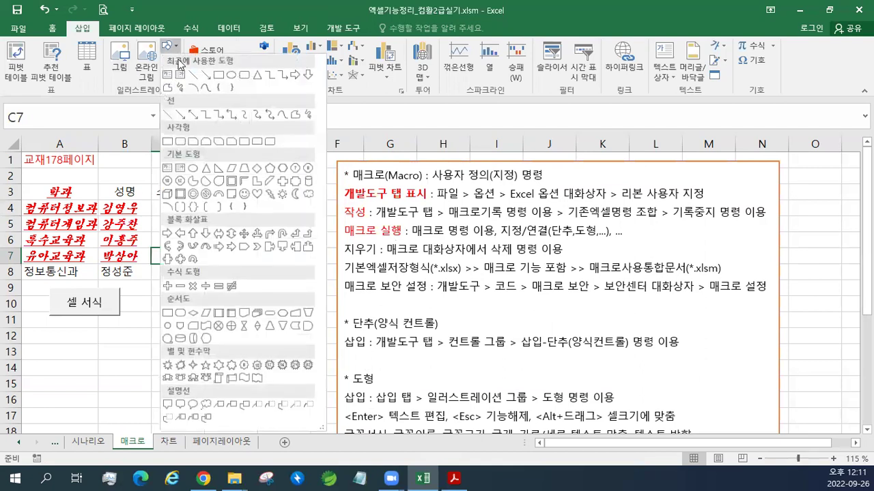
click(167, 144)
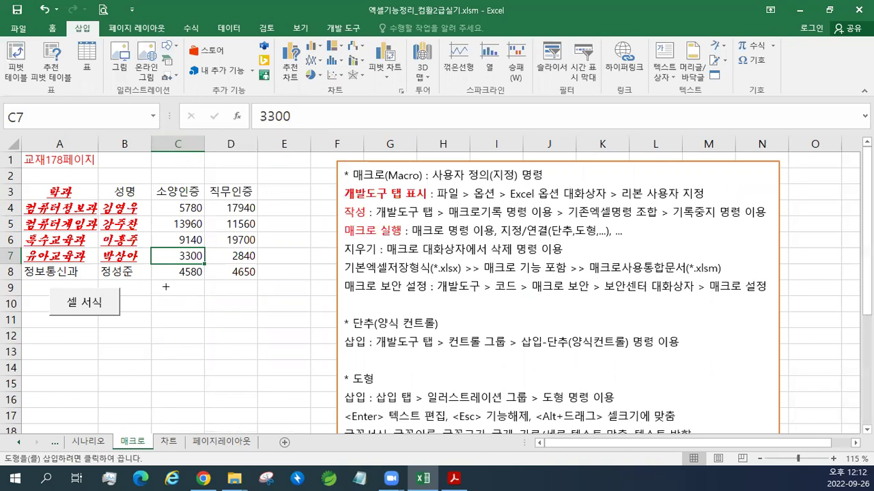
drag(165, 287, 234, 315)
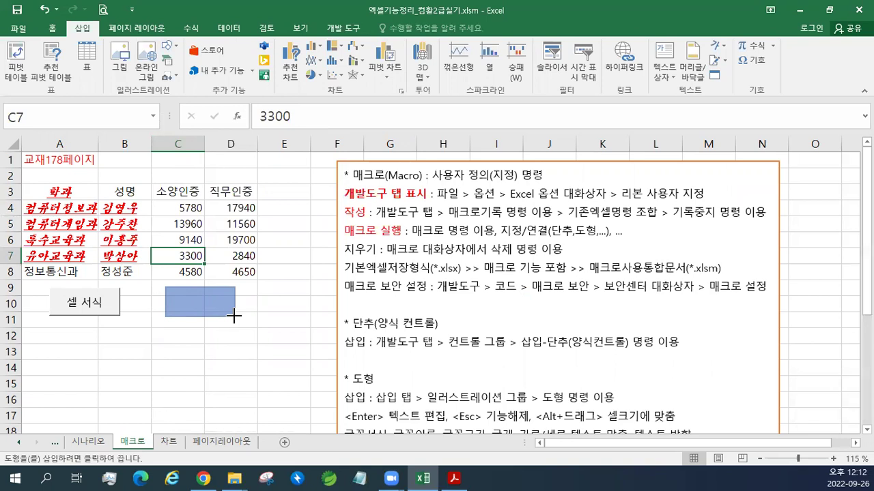
drag(234, 315, 234, 316)
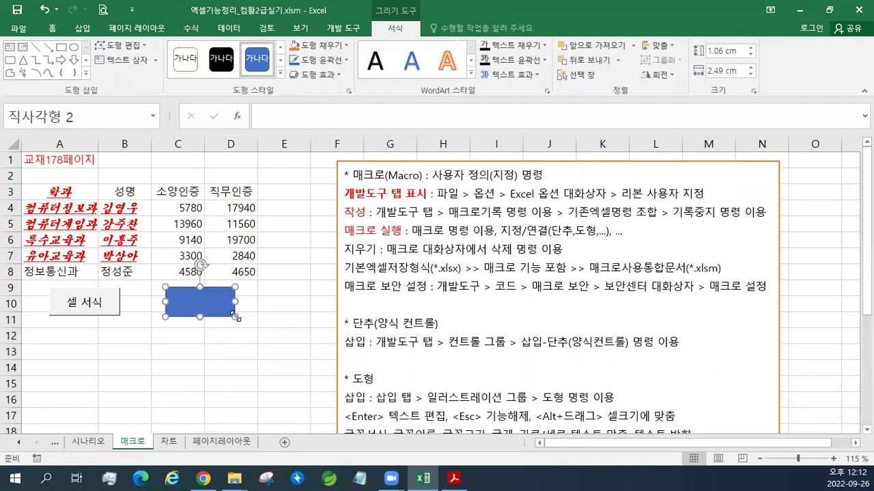
click(185, 59)
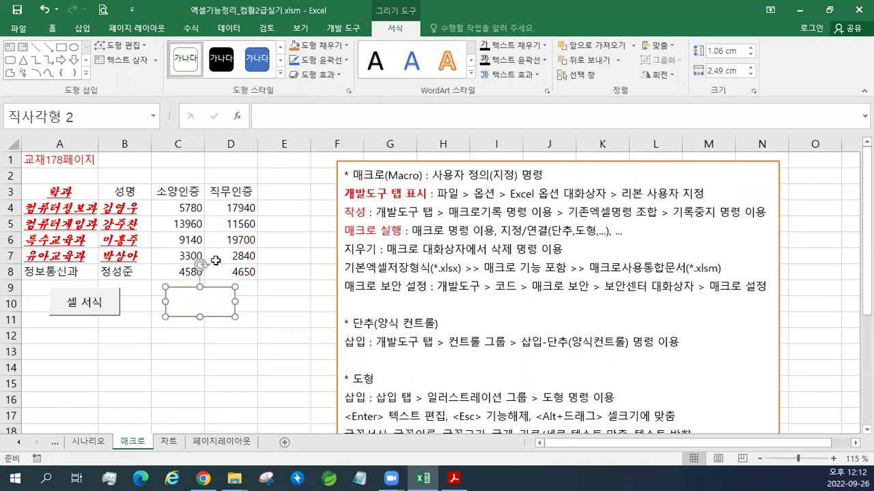
Add the text 셀 서식 to the rectangle.
right_click(216, 304)
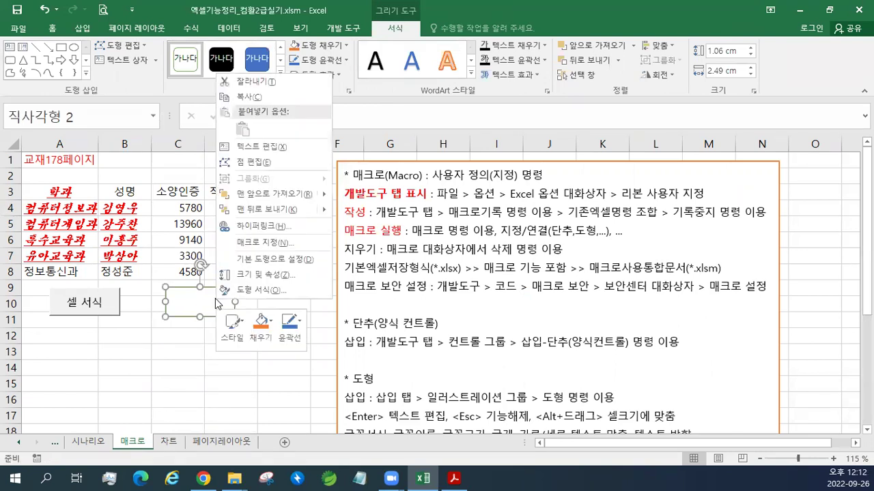
click(259, 149)
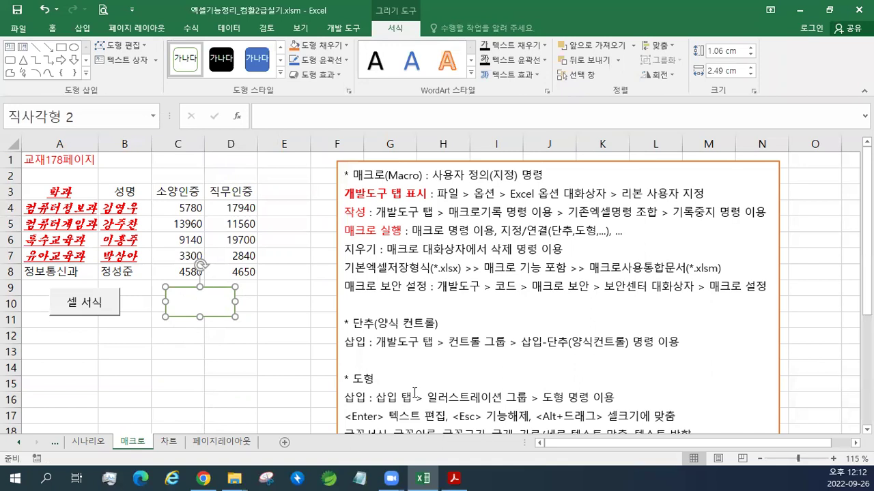
text(셀 서식)
Assign the 셀서식 macro to the rectangle and deselect the shape.
right_click(220, 294)
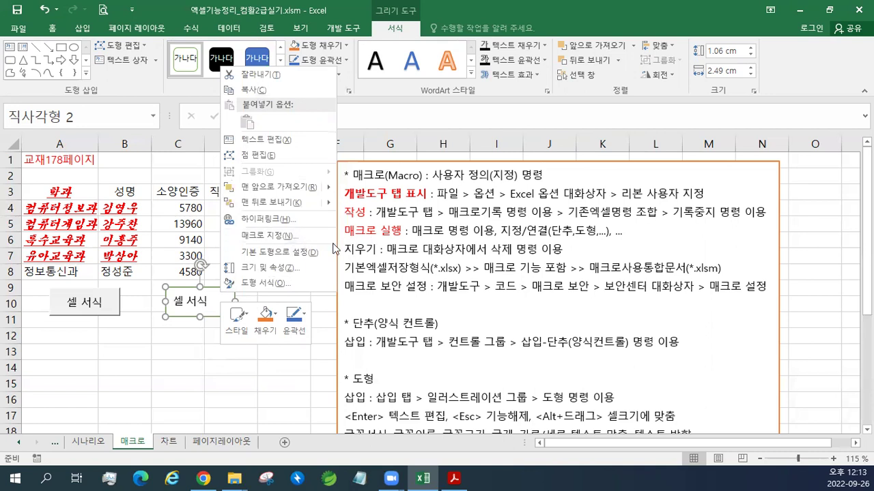
click(278, 235)
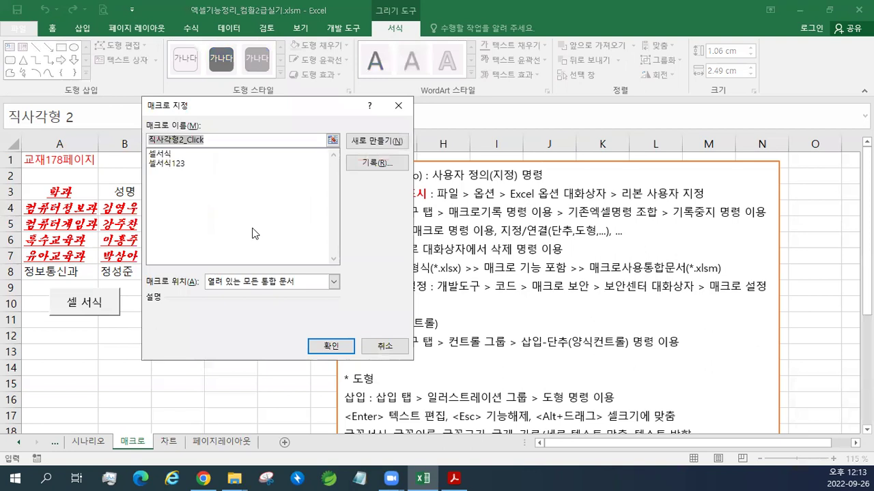
click(156, 156)
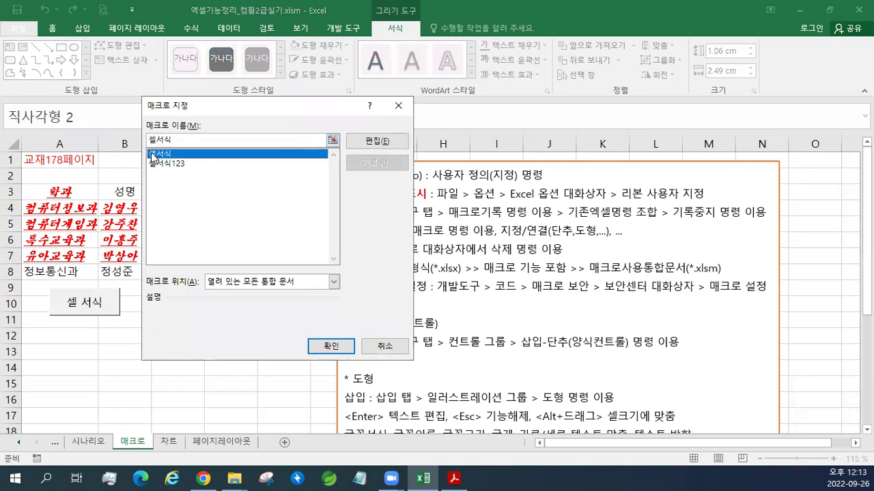
click(331, 349)
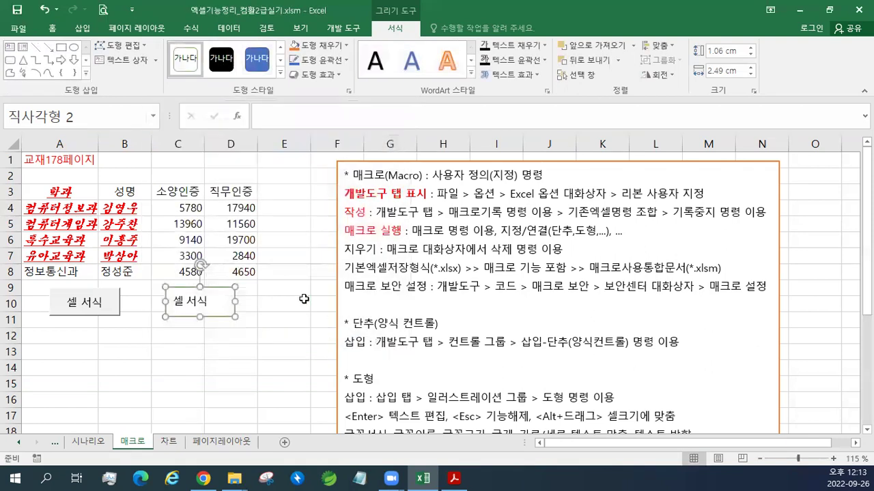
click(236, 354)
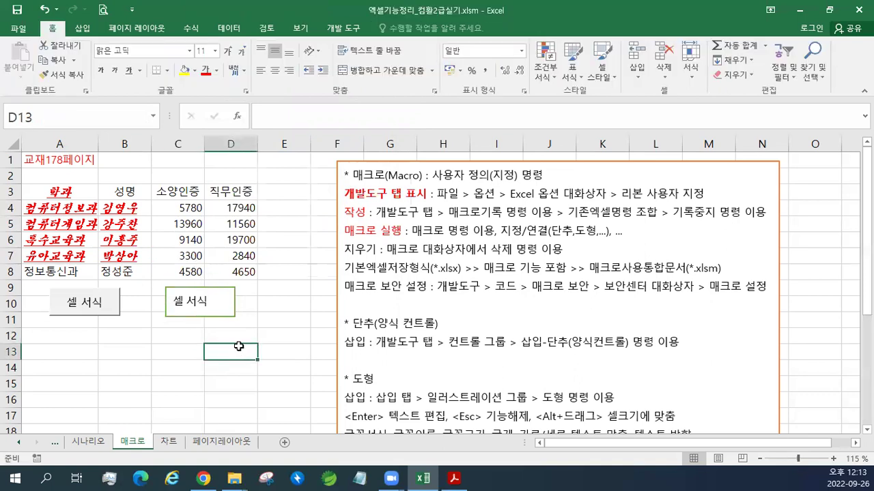
Format cells C4:C7 by running the macro from the 셀 서식 rectangle.
drag(163, 208, 175, 255)
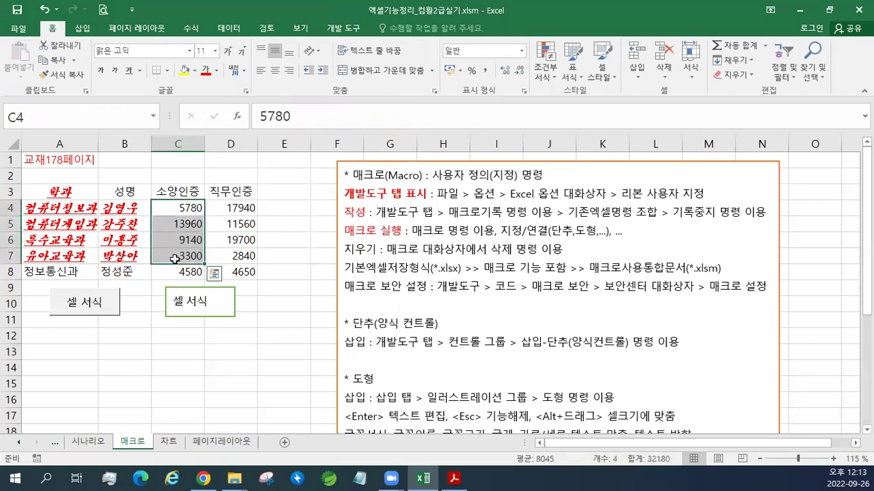
click(196, 313)
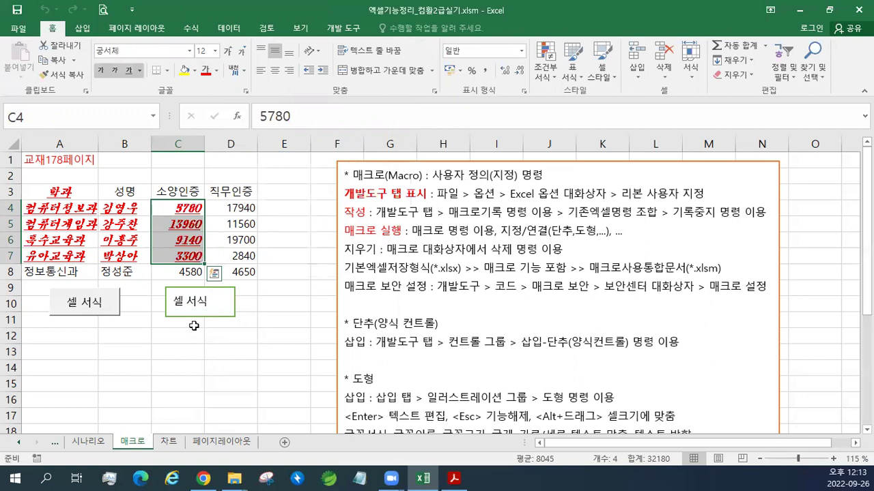
click(265, 317)
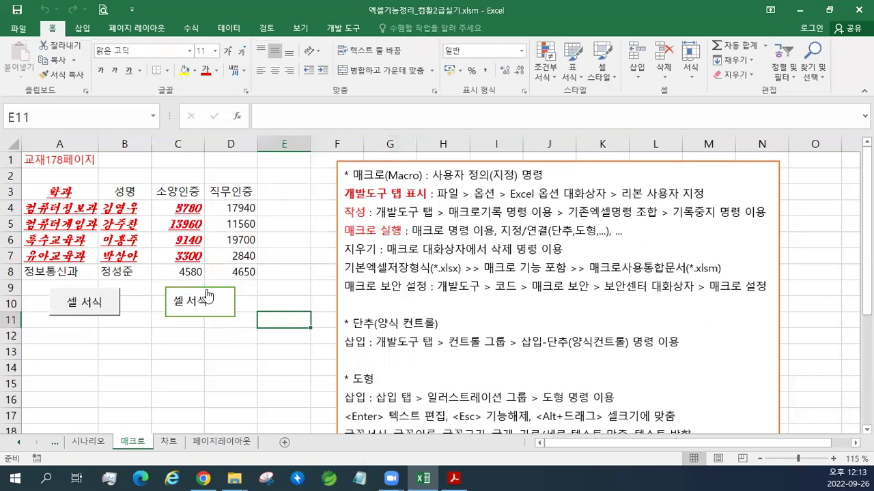
Delete the 셀서식123 macro from the workbook and confirm its removal.
click(343, 28)
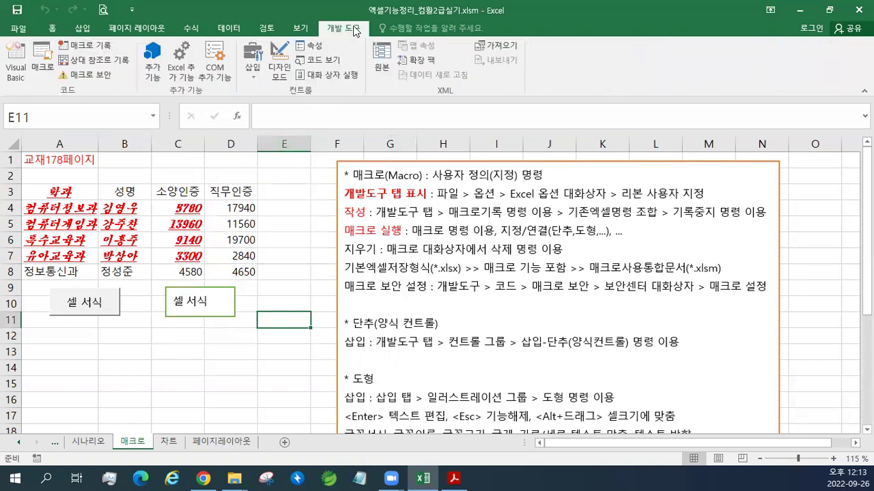
click(43, 72)
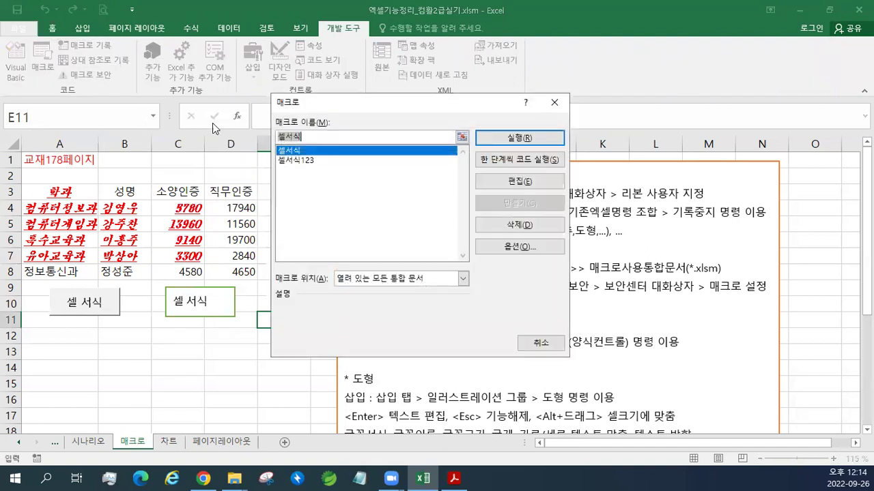
click(292, 162)
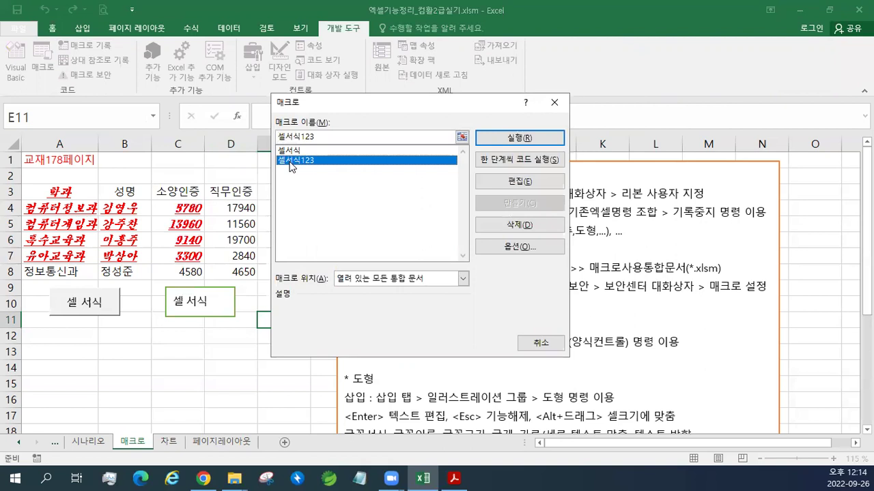
click(502, 231)
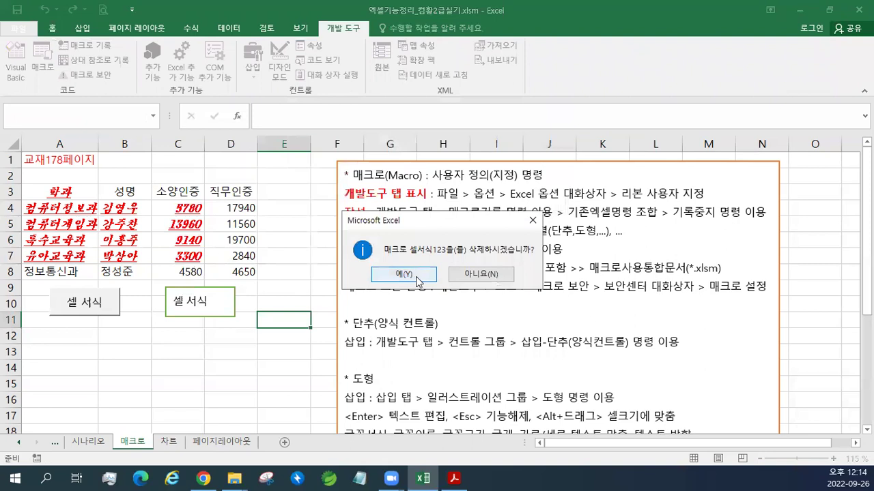
click(417, 280)
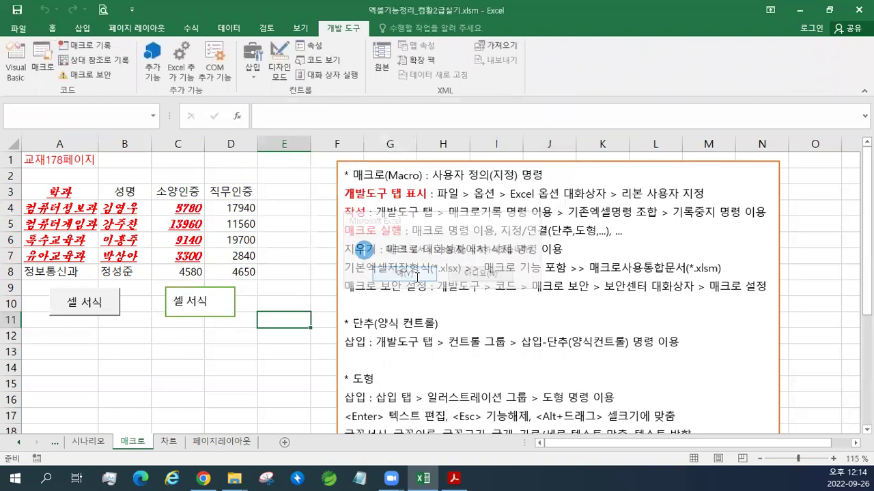
Open the 셀서식 macro's code for editing, review its font settings, and close the Visual Basic editor.
click(33, 75)
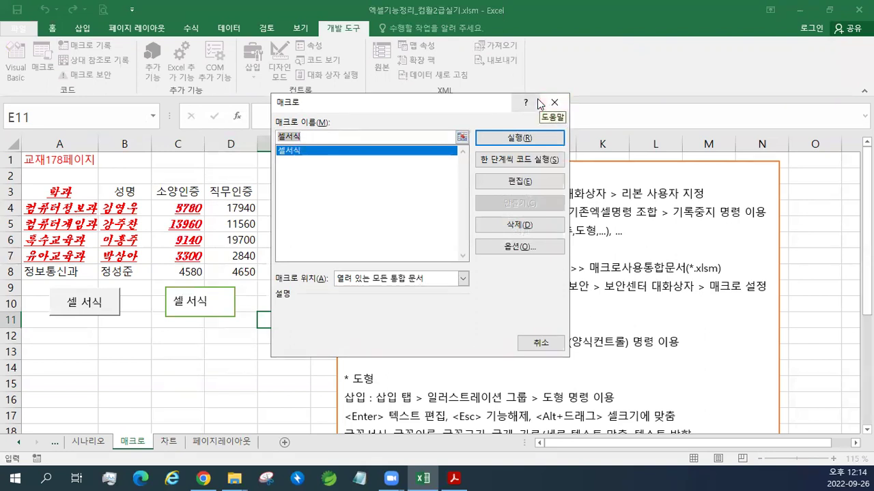
click(318, 149)
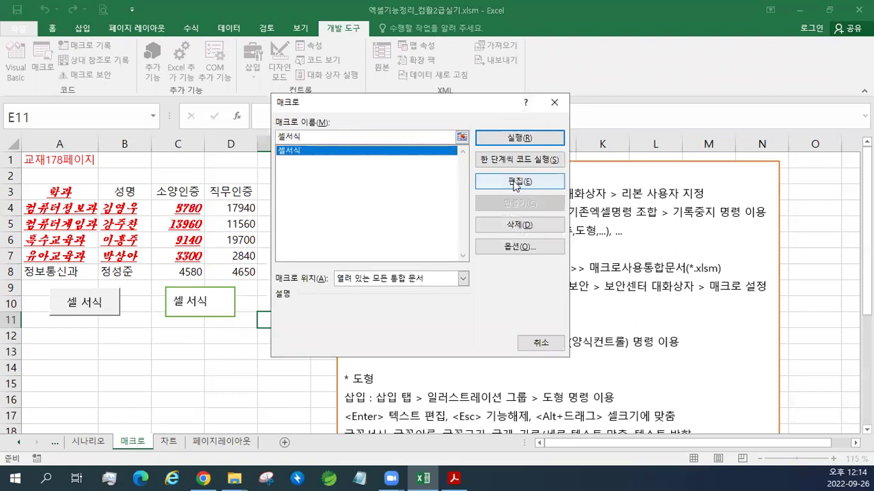
click(480, 183)
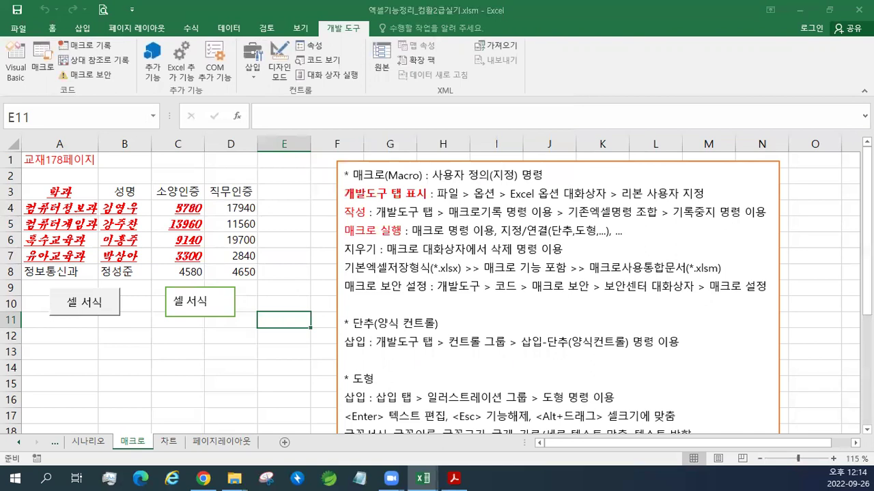
scroll(342, 239, down, 4)
scroll(342, 239, down, 4)
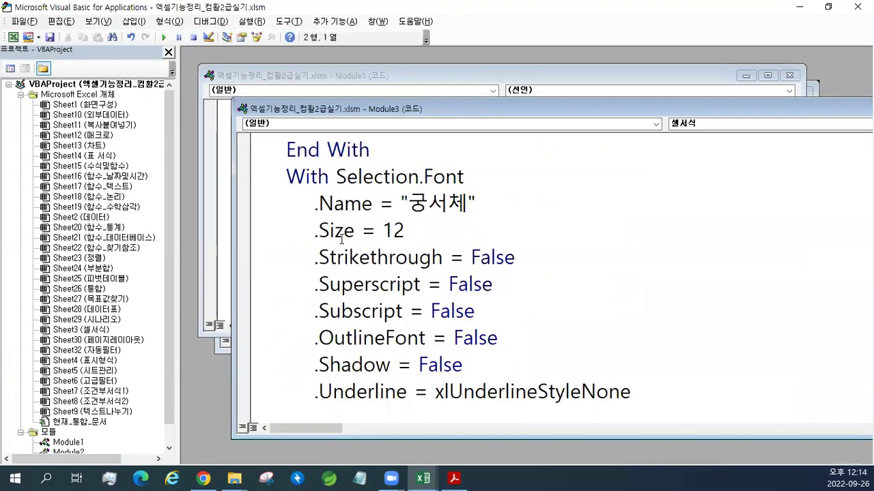
scroll(341, 239, up, 8)
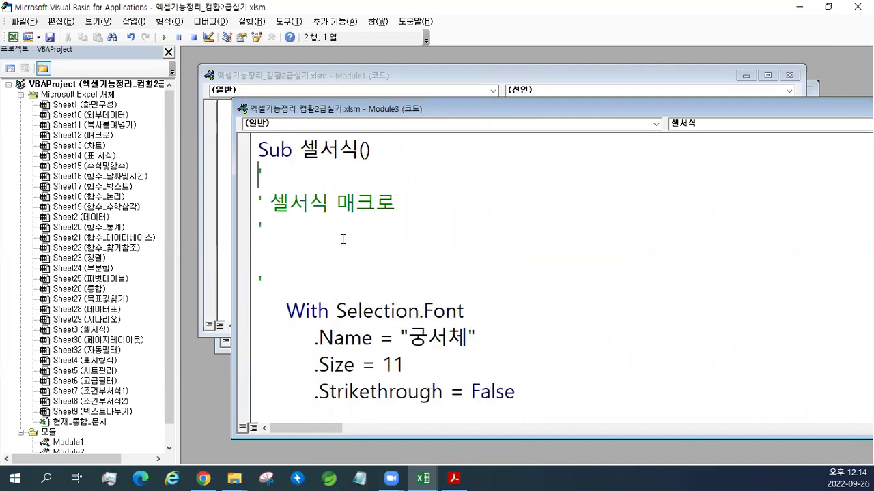
scroll(343, 239, down, 6)
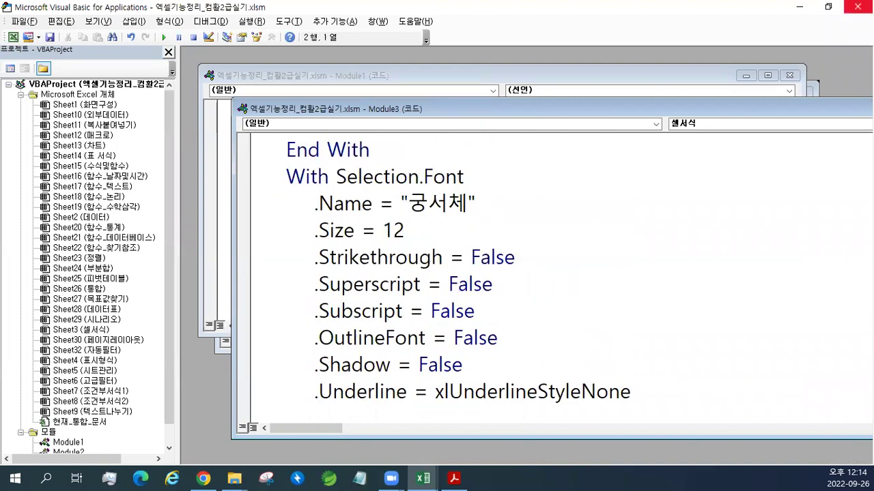
click(847, 8)
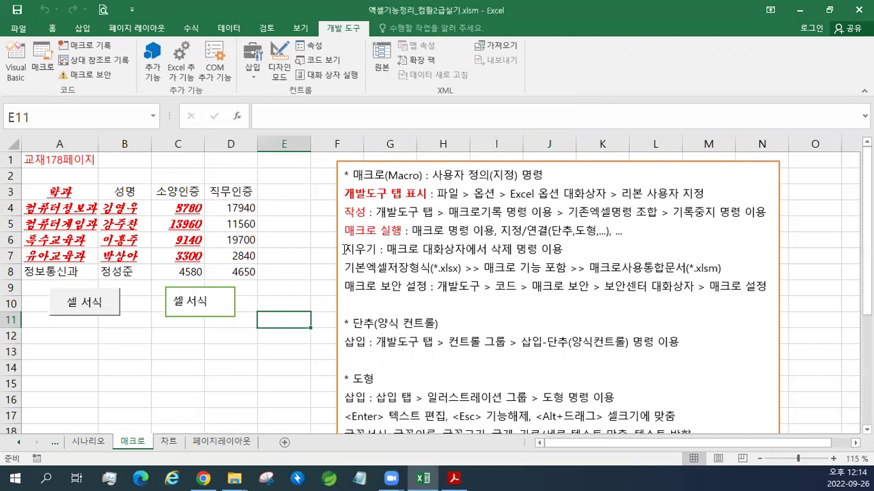
Colour the word 지우기 red in the macro notes text box.
drag(345, 249, 375, 249)
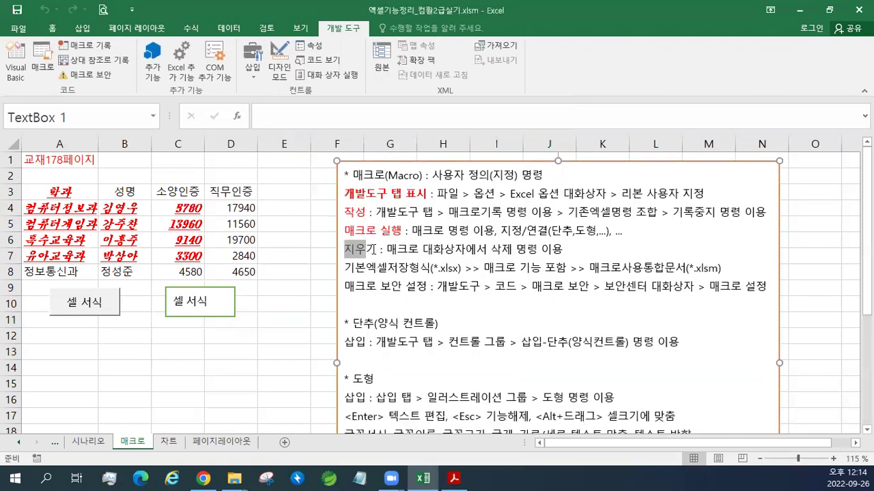
click(468, 231)
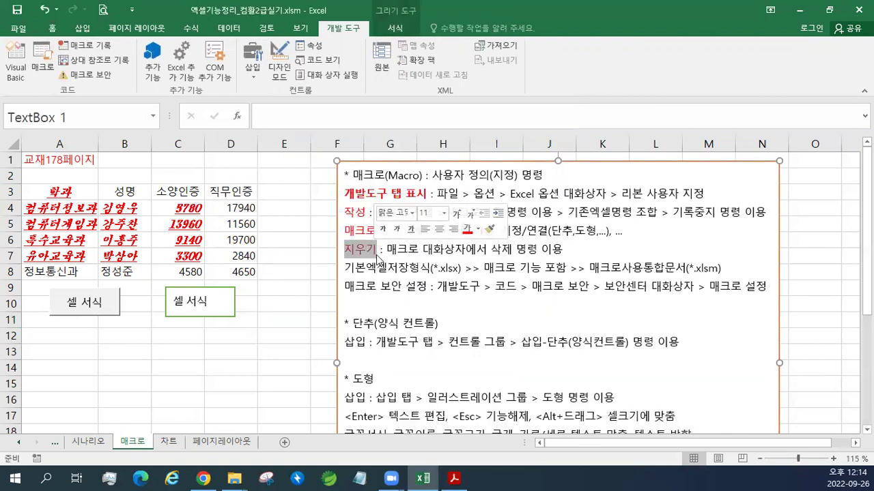
click(383, 253)
Highlight the xlsx extension and the phrase 매크로 기능 in the notes' file-format line.
drag(346, 268, 459, 273)
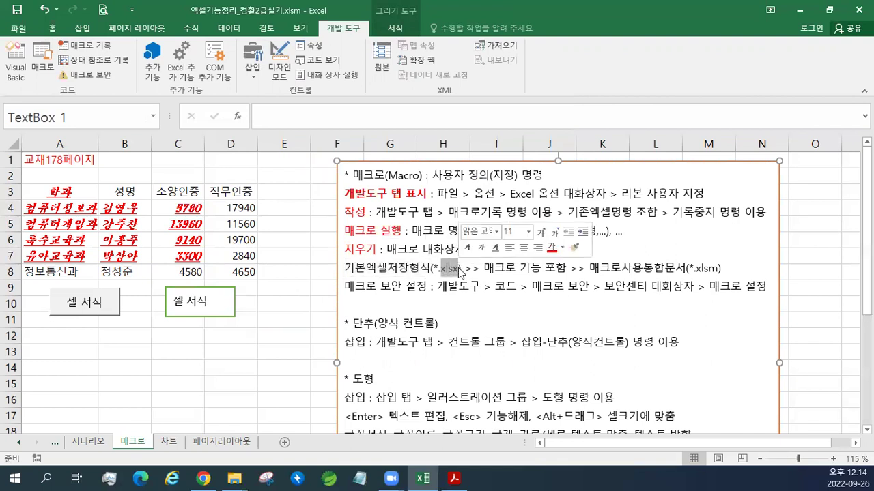
key(Right)
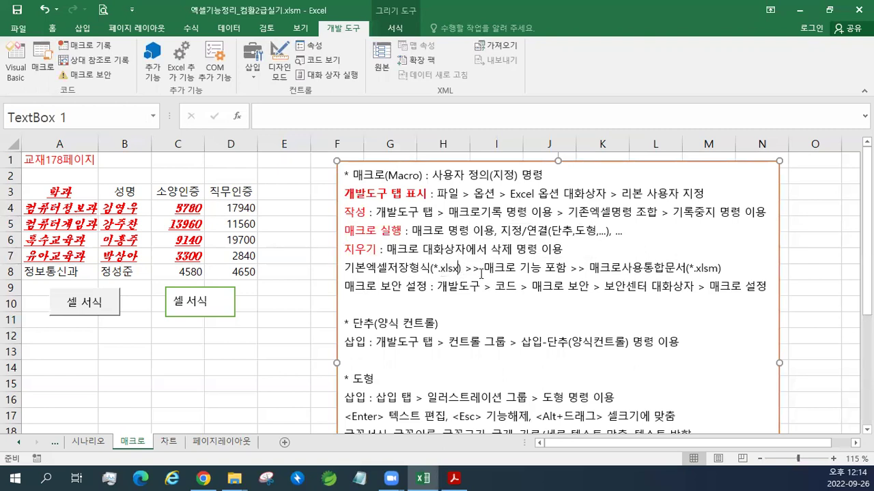
drag(486, 268, 544, 270)
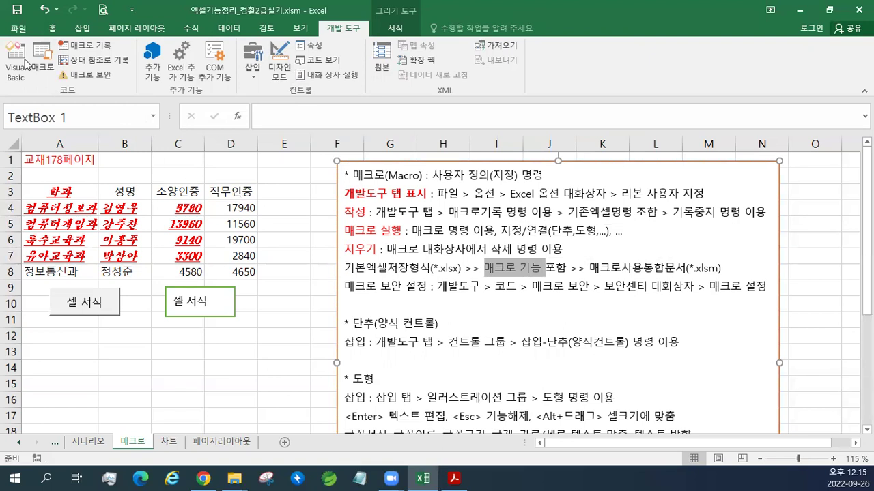
Examine the export file types, comparing the 통합 문서 (*.xlsx) and 매크로 사용 통합 문서 (*.xlsm) formats.
click(18, 28)
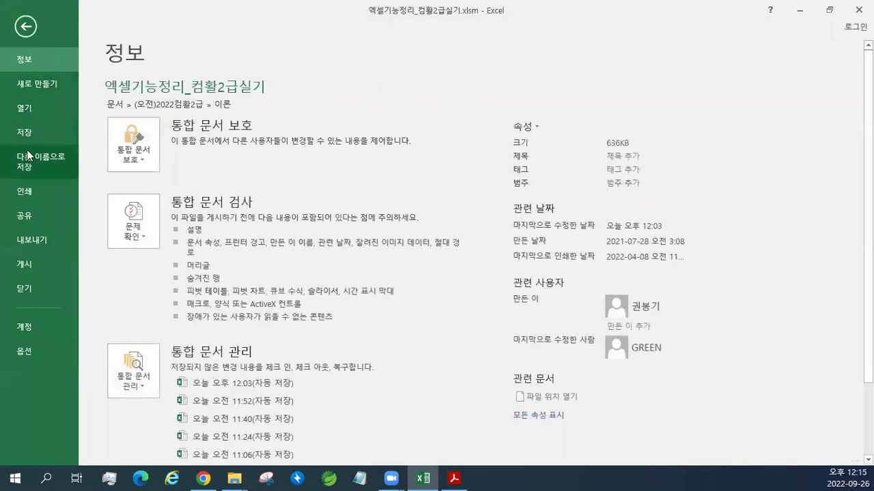
click(31, 242)
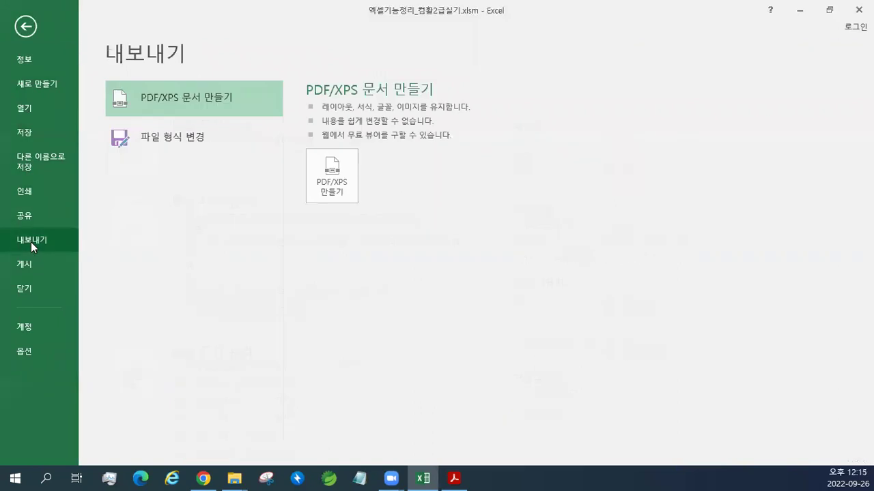
click(182, 150)
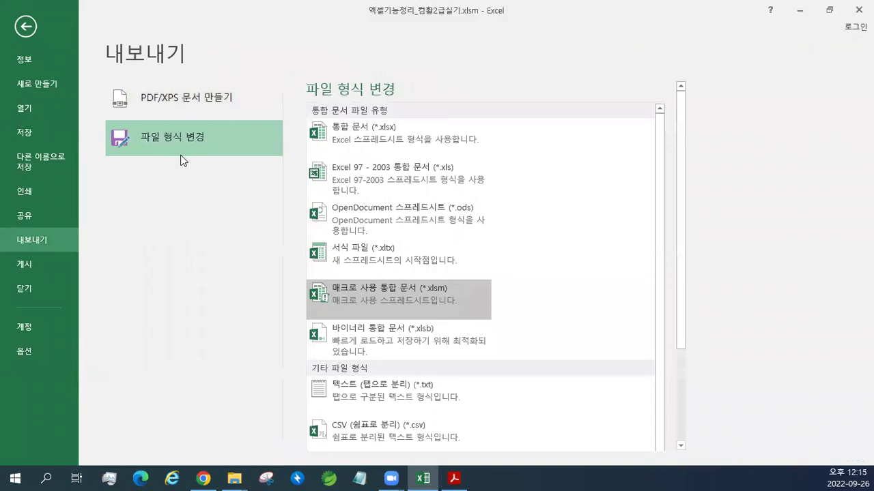
click(357, 149)
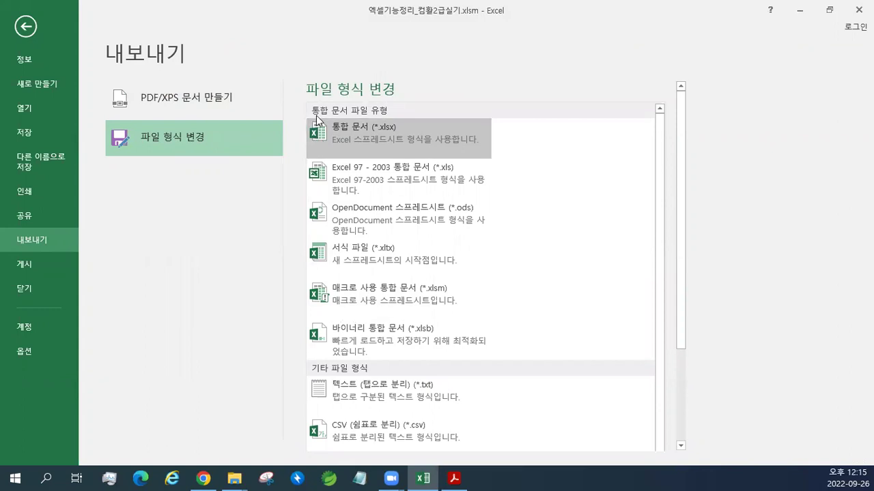
click(363, 296)
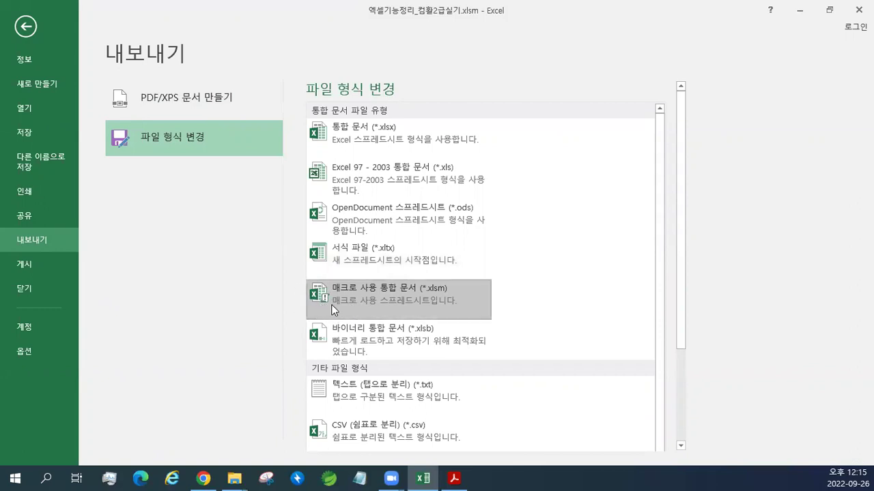
click(347, 143)
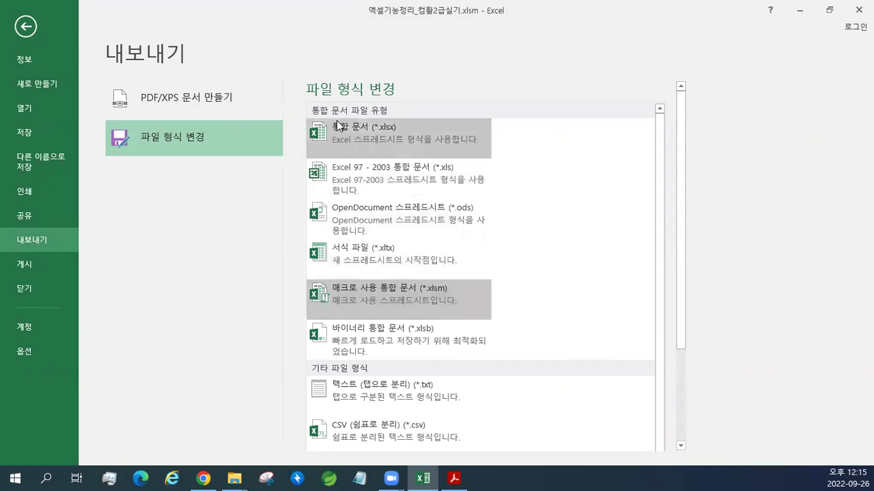
click(343, 303)
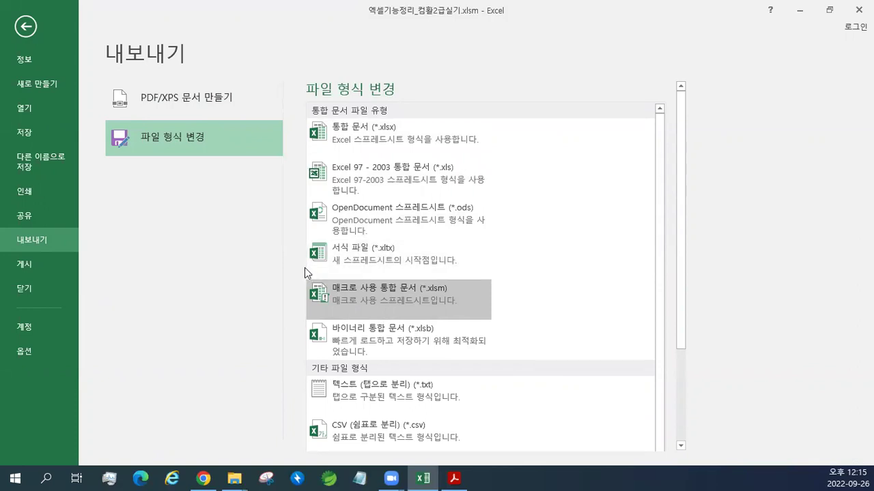
Browse the 이론 folder to compare the icons of 분석작업-6.xlsx and 엑셀기능정리_컴활2급실기.xlsm, without opening either file.
click(32, 106)
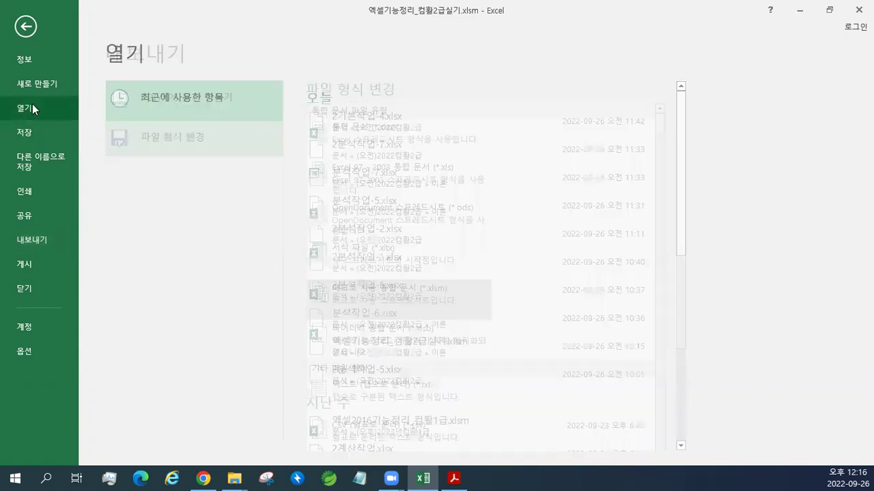
click(111, 230)
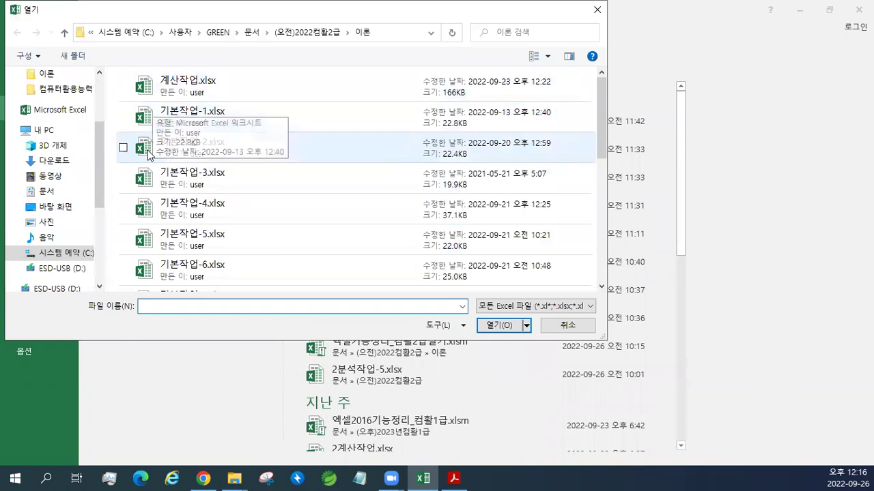
click(163, 217)
scroll(166, 222, down, 2)
scroll(168, 227, down, 1)
scroll(167, 228, down, 1)
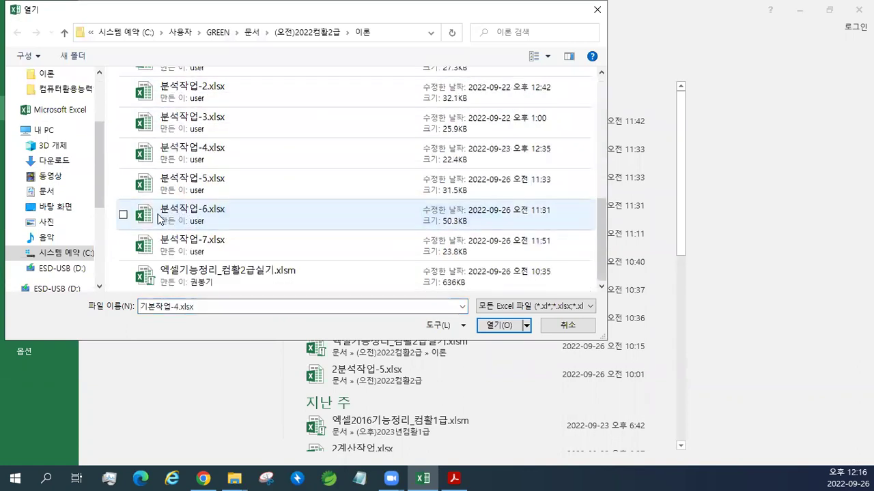
click(163, 219)
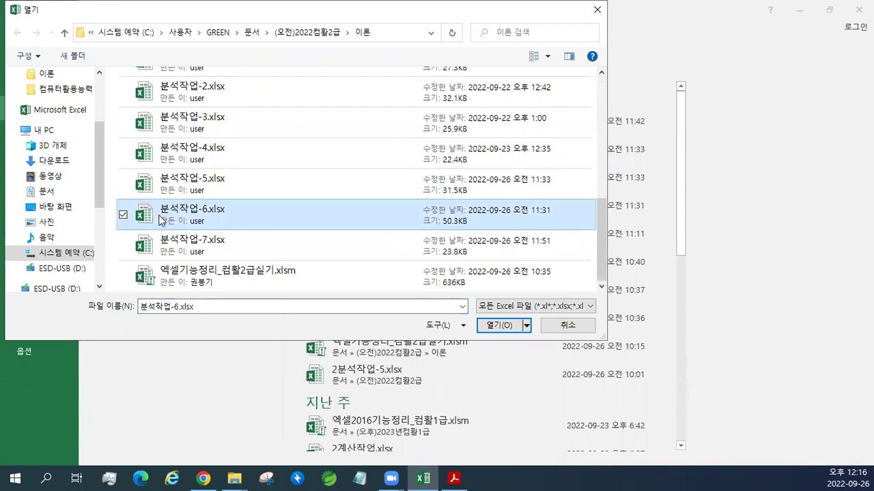
click(142, 285)
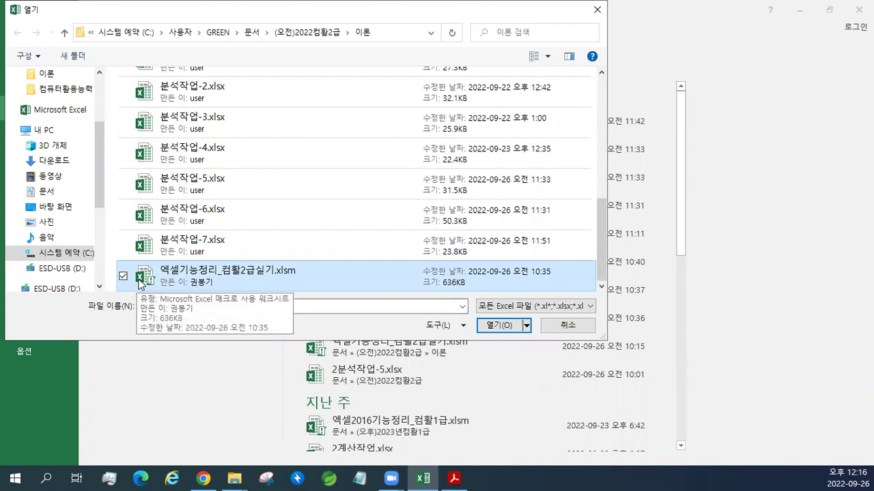
click(152, 217)
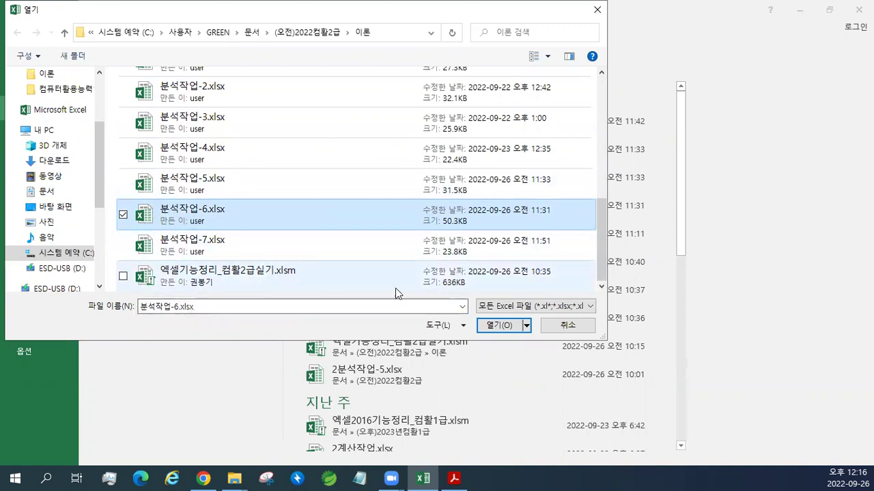
click(576, 330)
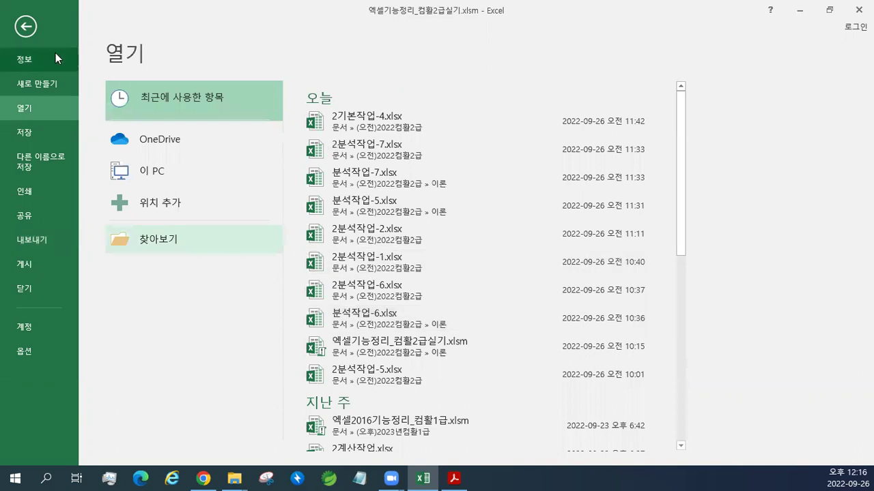
Revisit the export file types, highlight 통합 문서 (*.xlsx), and return to the worksheet without exporting.
click(28, 239)
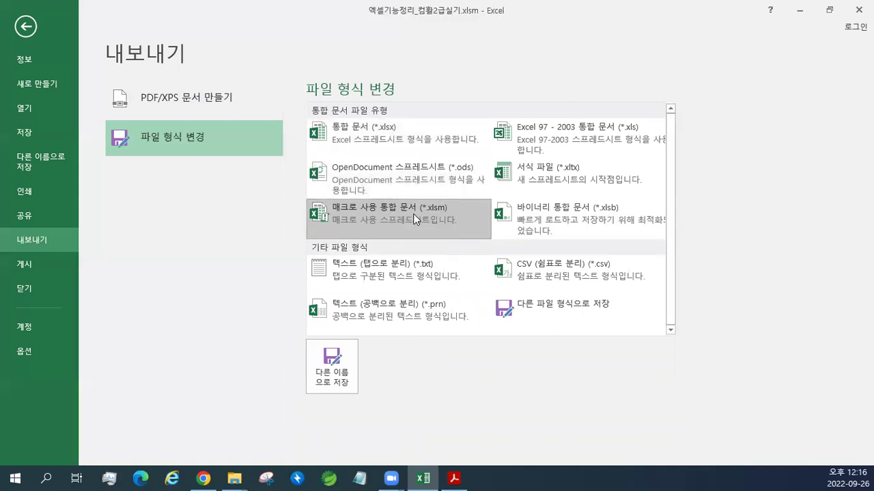
click(377, 140)
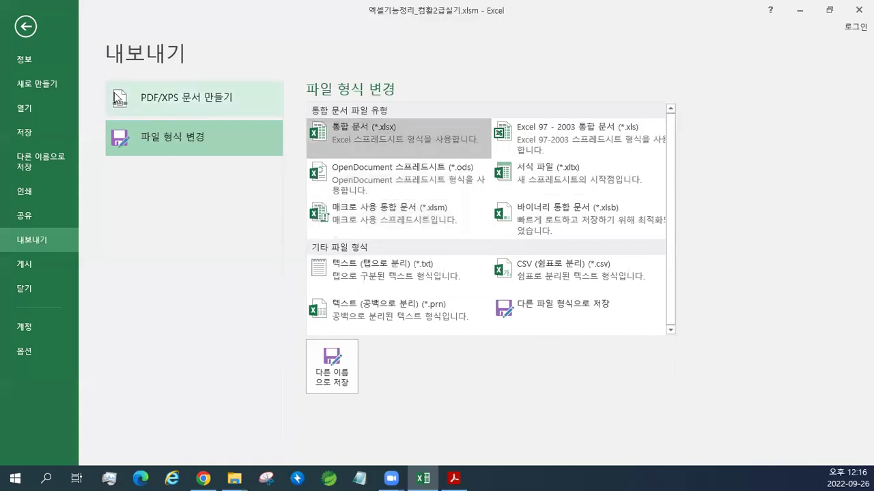
click(26, 30)
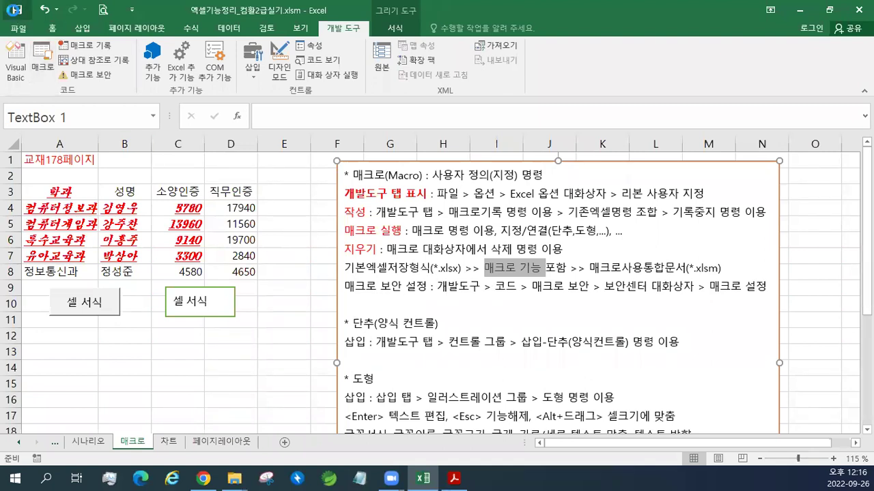
Set macro security to 모든 매크로 제외(알림 표시), check the 메시지 표시줄 settings, and confirm.
click(91, 76)
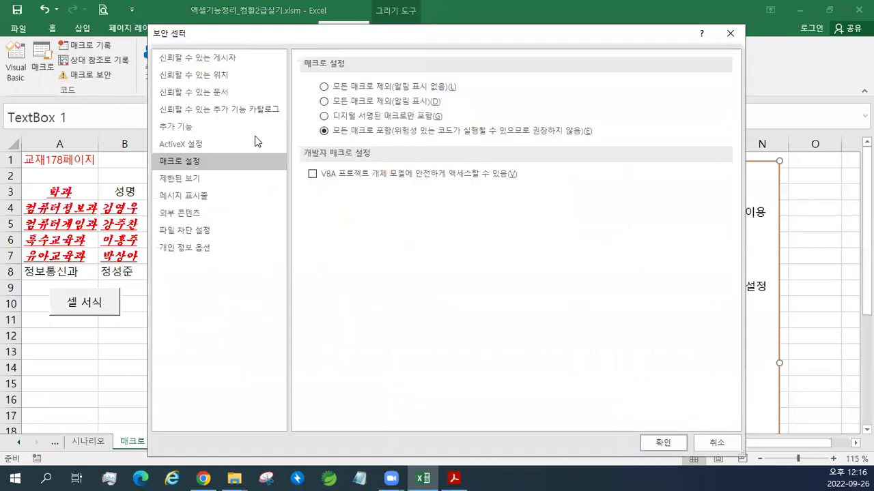
click(336, 101)
click(188, 196)
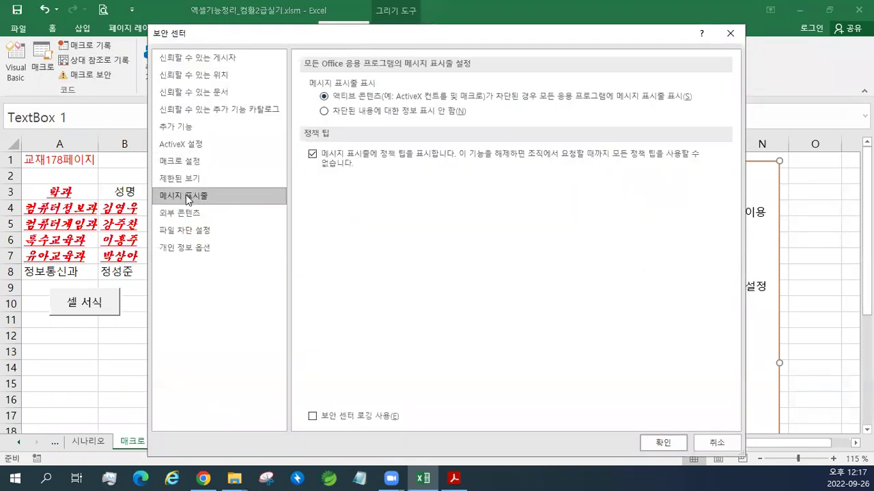
click(669, 446)
click(656, 430)
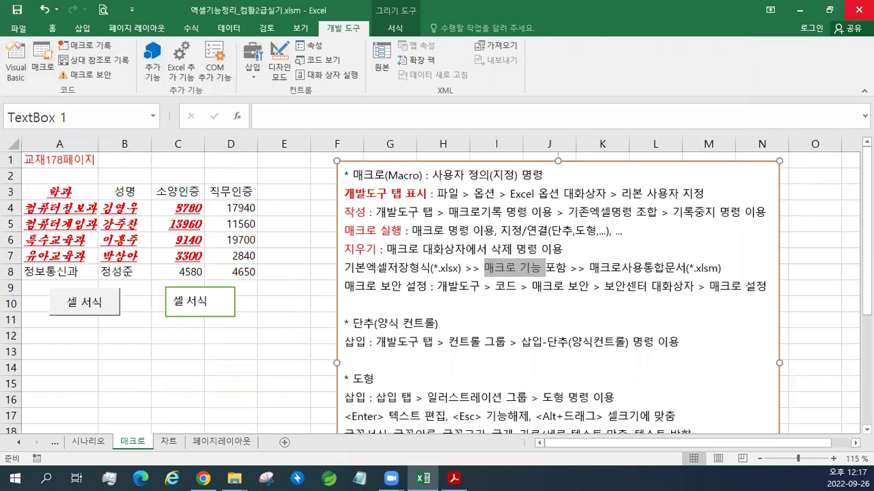
Close the workbook, restart Excel, and reopen 엑셀기능정리_컴활2급실기.xlsm from the 이론 folder inside (오전)2022컴활2급.
click(858, 9)
double_click(359, 81)
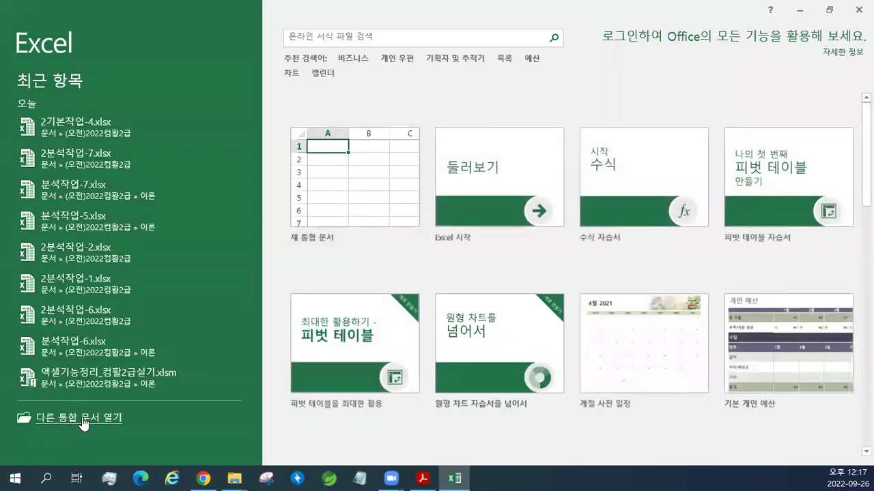
click(83, 418)
click(246, 250)
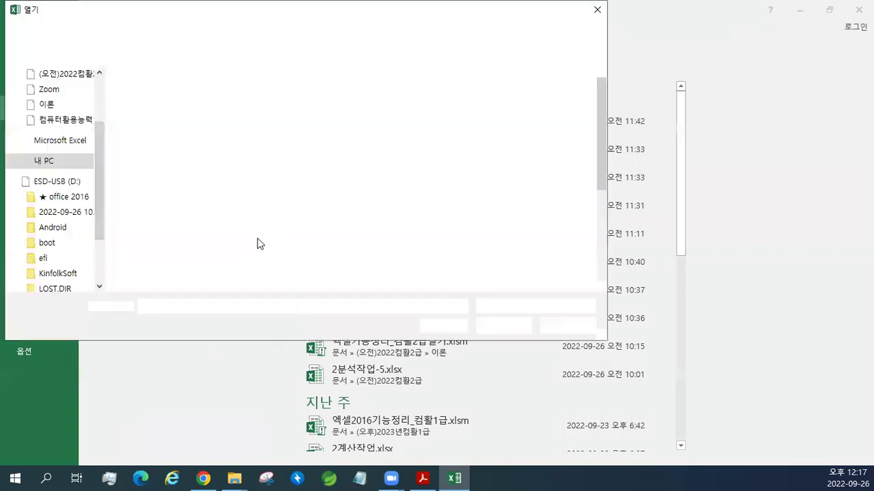
double_click(191, 87)
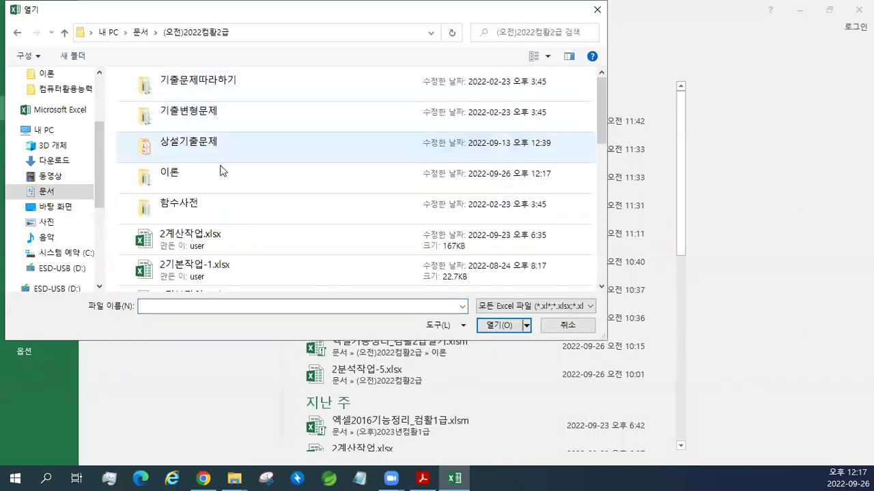
scroll(229, 191, down, 6)
scroll(240, 209, up, 6)
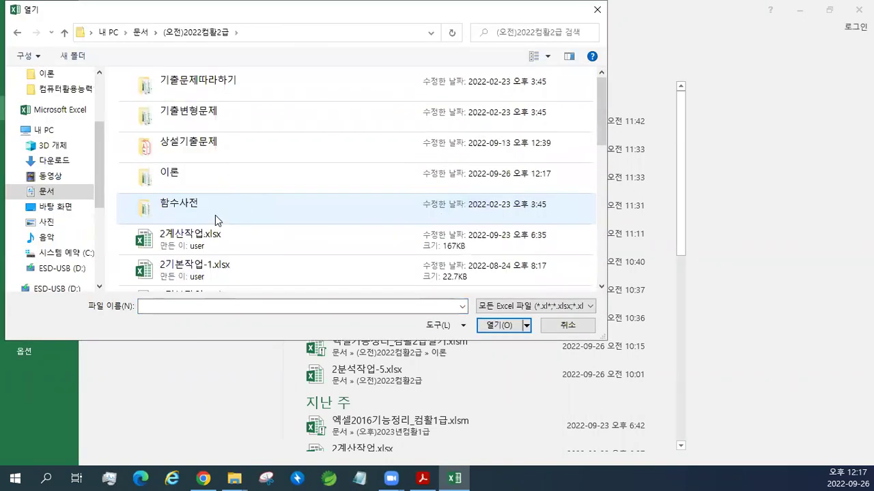
double_click(185, 179)
scroll(198, 188, down, 5)
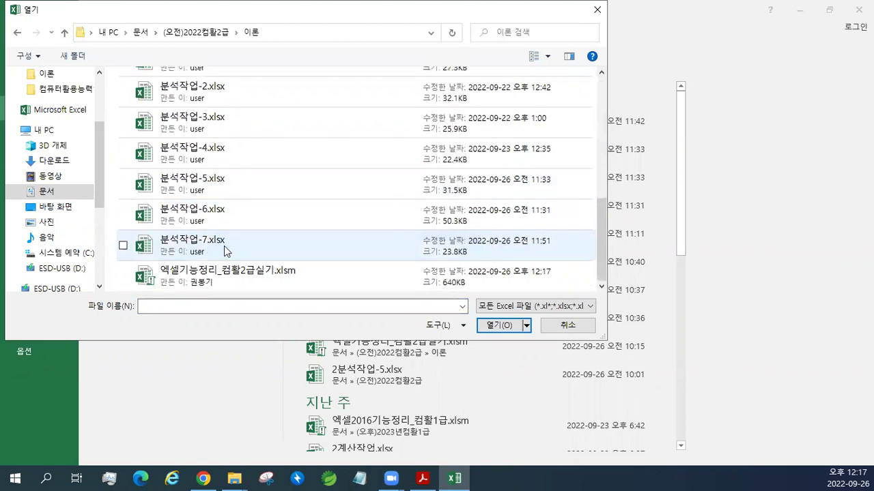
click(229, 275)
click(488, 328)
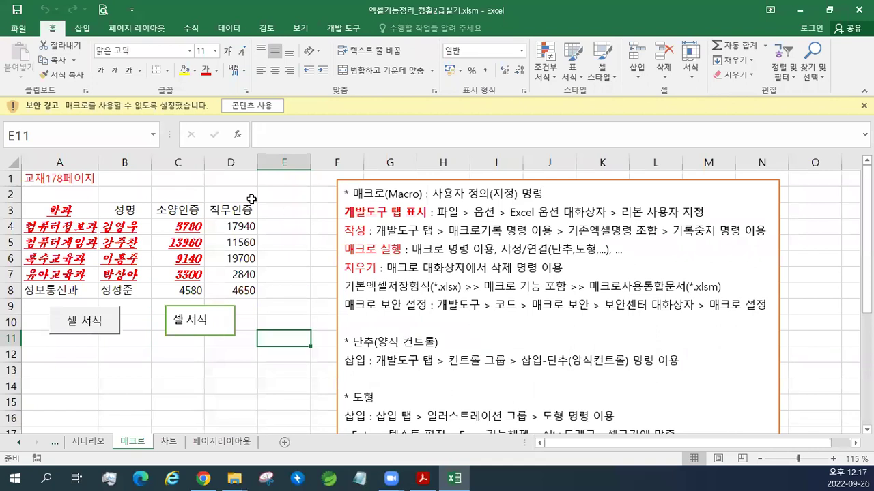
Make the phrase 매크로 보안 설정 in the notes text box bold and red.
drag(348, 306, 429, 305)
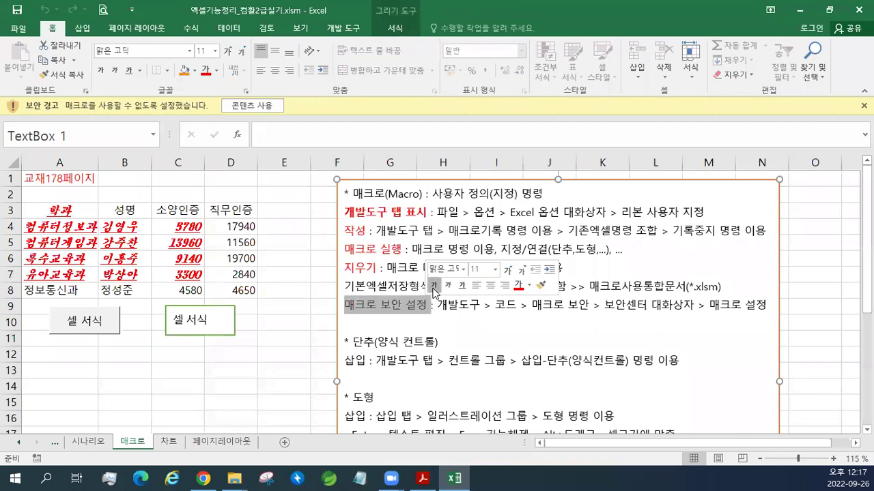
click(433, 287)
click(515, 287)
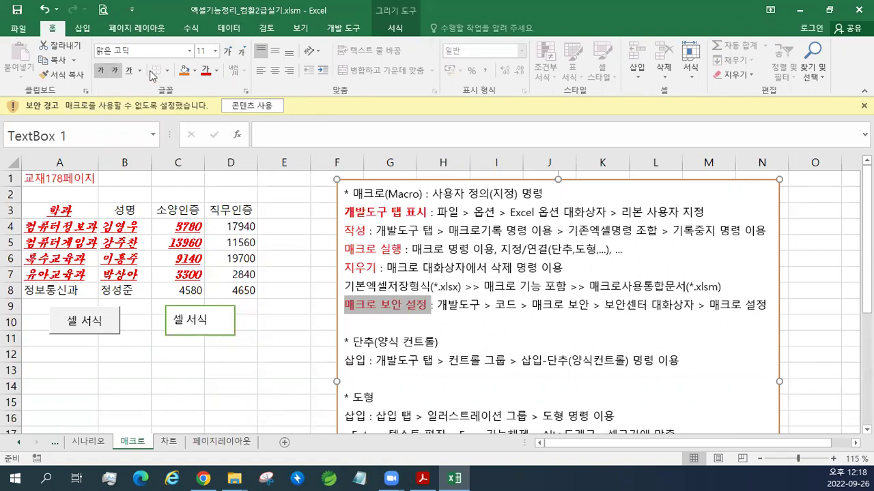
Enable the blocked macro content for the reopened workbook.
click(274, 70)
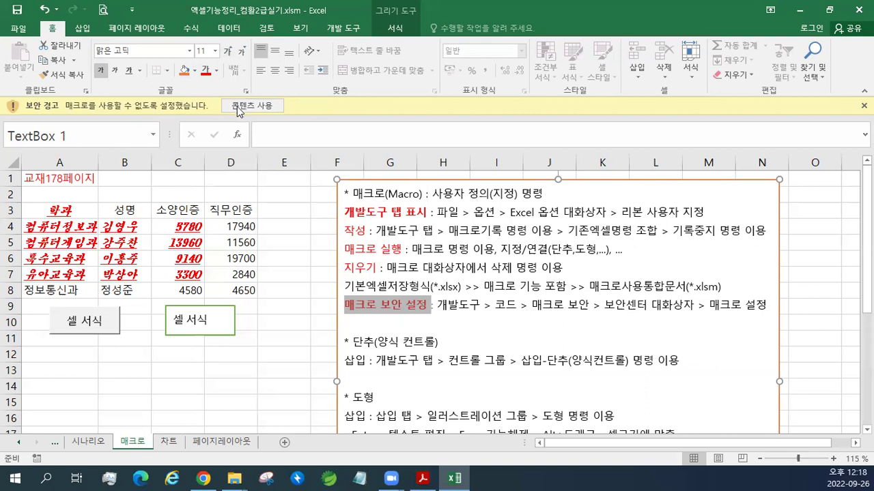
click(239, 106)
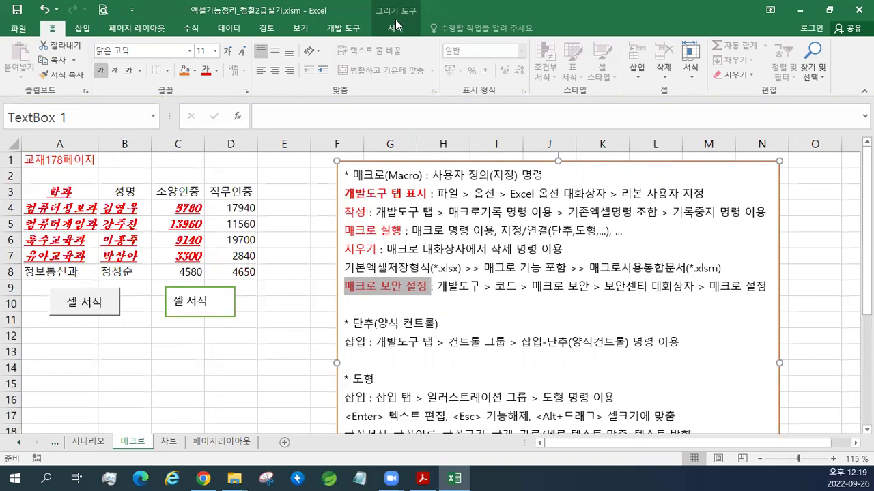
Set macro security to 모든 매크로 포함, confirm it, and deselect the highlighted phrase in the notes.
click(345, 28)
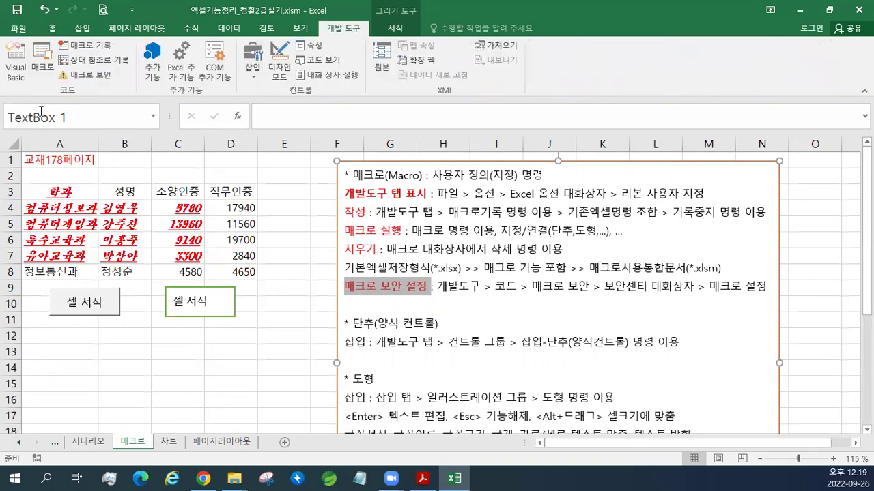
click(92, 76)
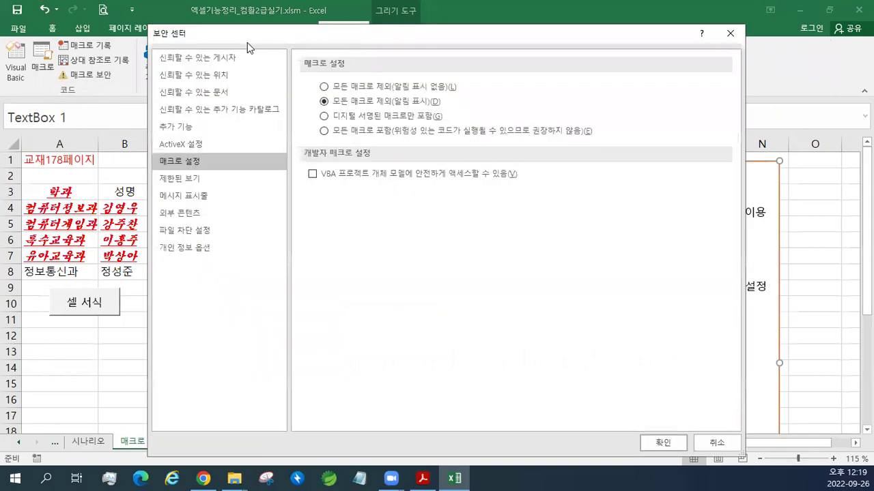
drag(243, 37, 241, 24)
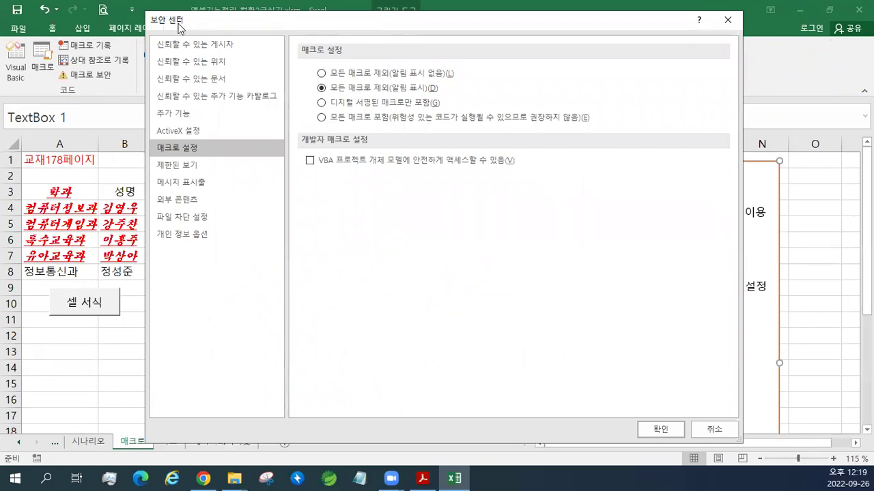
click(321, 117)
click(321, 88)
click(322, 118)
drag(309, 26, 311, 76)
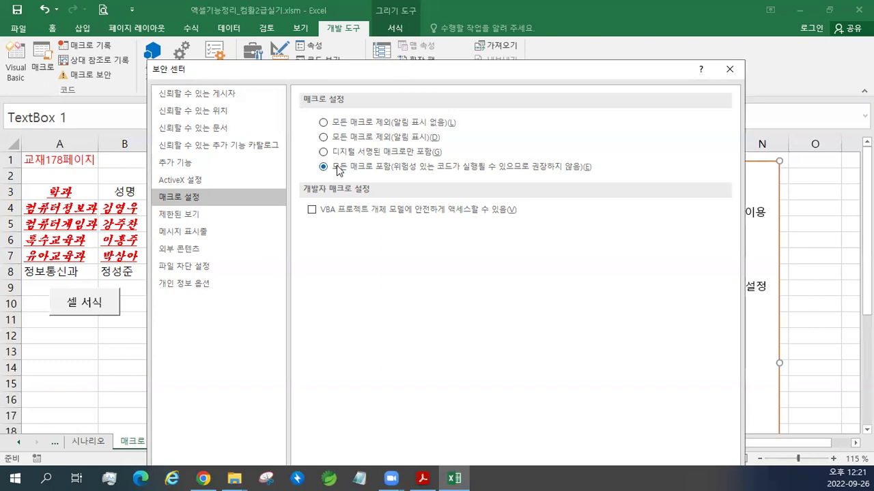
drag(386, 72, 367, 49)
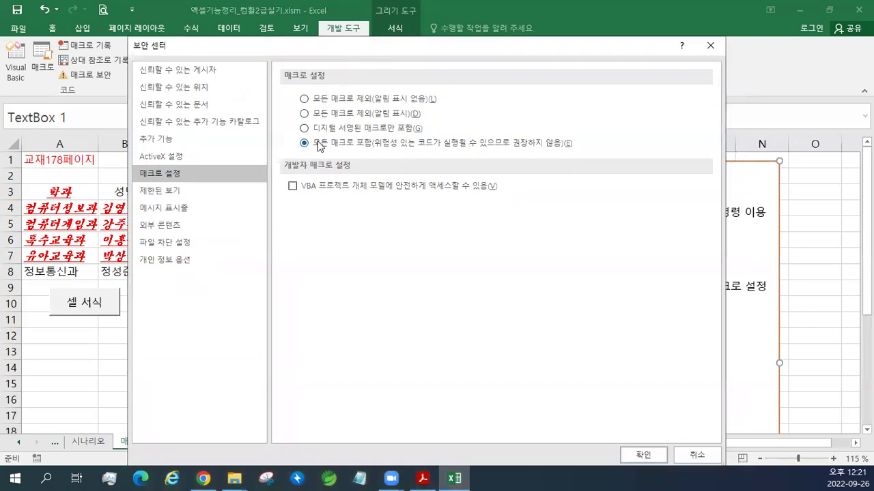
drag(398, 39, 417, 73)
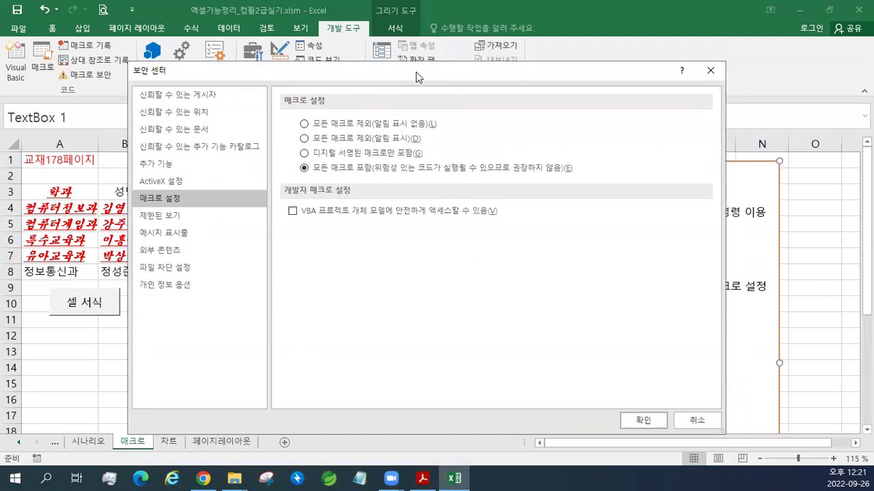
click(635, 425)
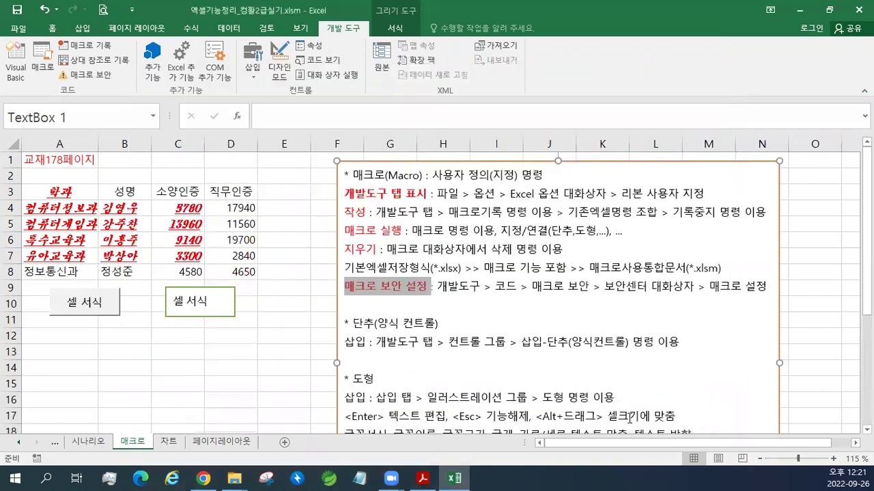
click(432, 290)
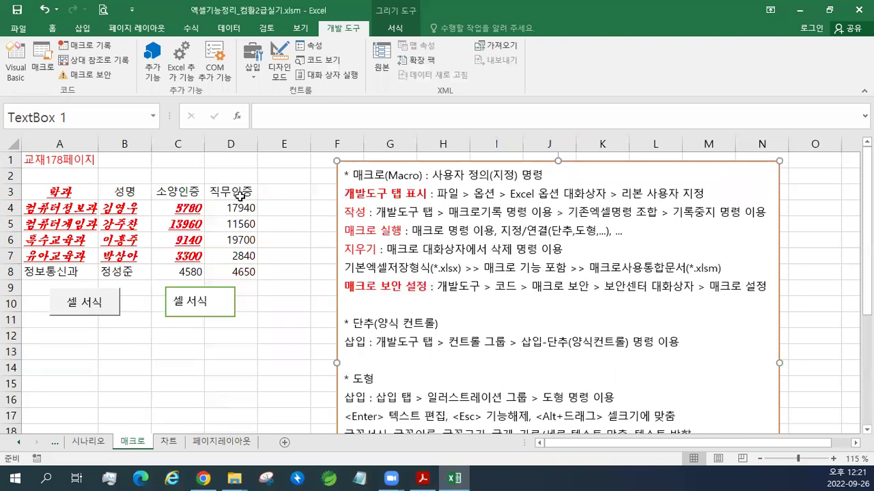
Compare the two 메시지 표시줄 display options in the macro security settings, keeping the active-content notification option selected, and confirm.
click(92, 77)
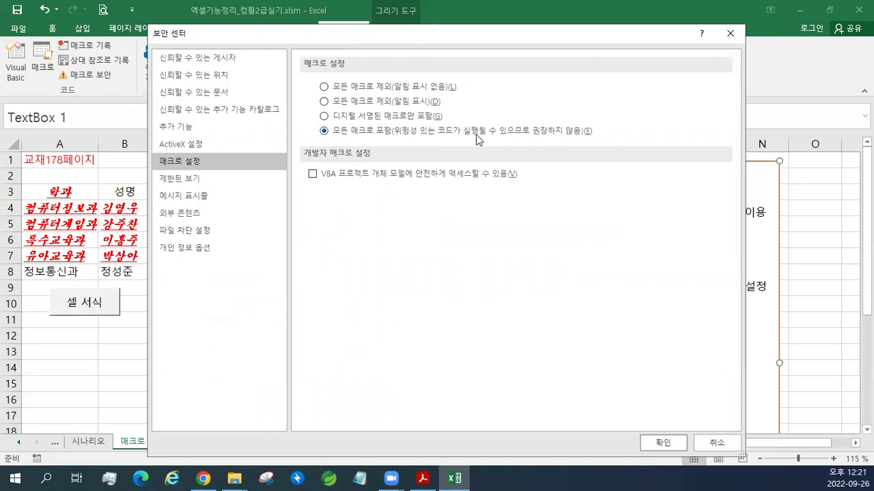
click(208, 197)
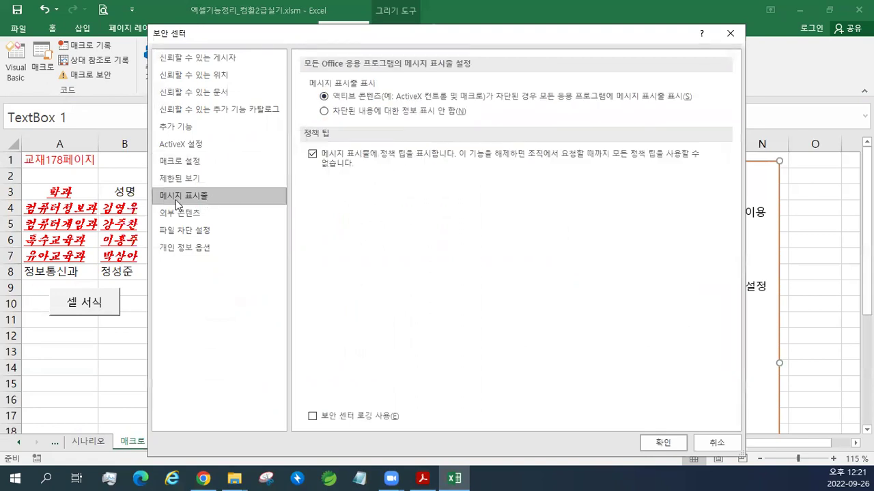
click(332, 114)
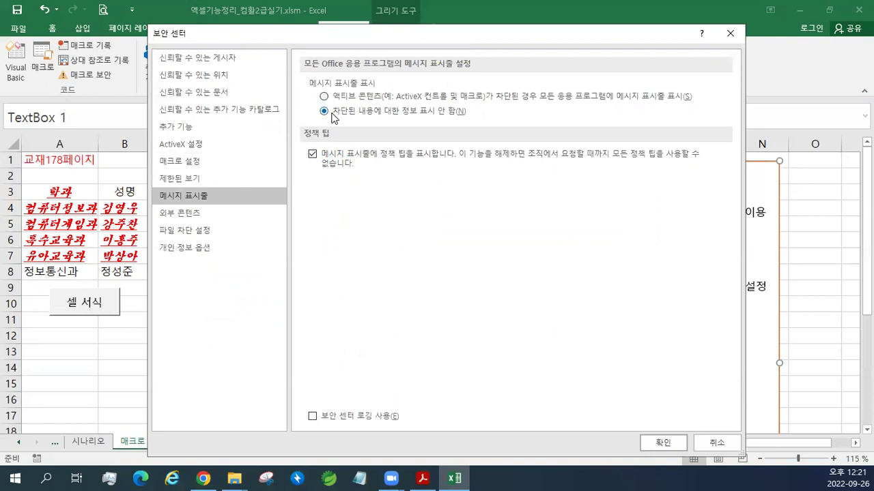
click(324, 96)
click(324, 111)
click(324, 97)
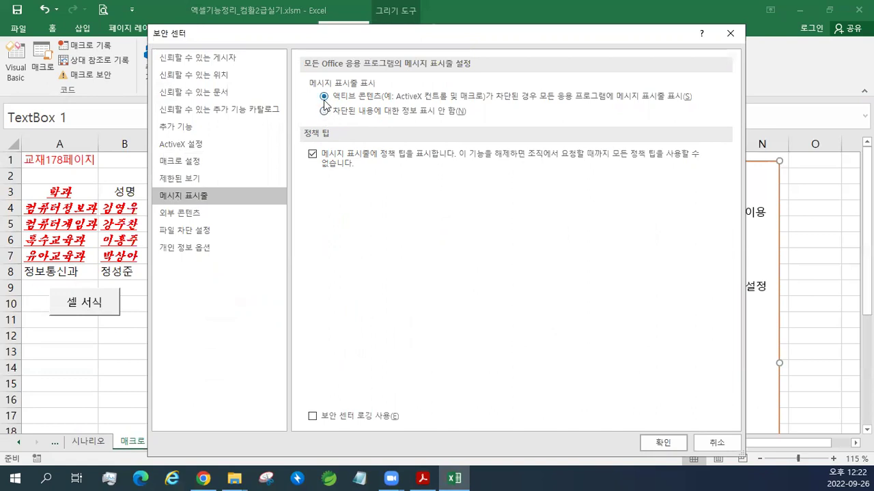
click(202, 161)
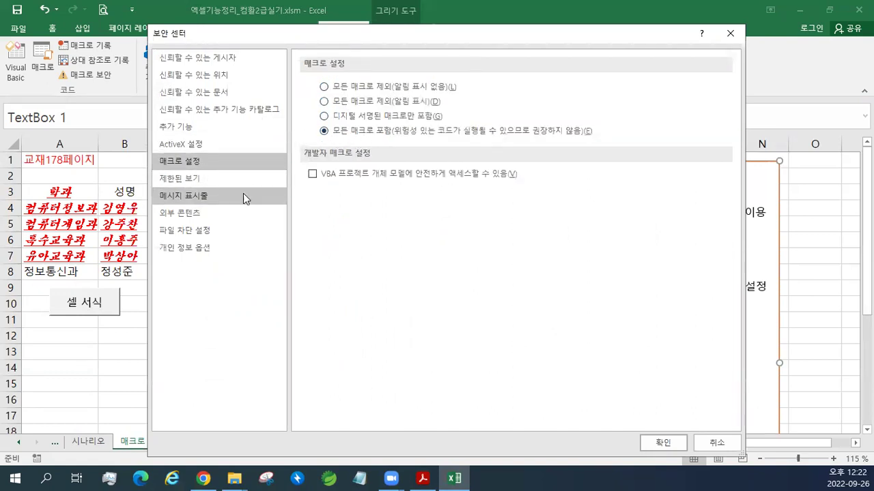
click(212, 196)
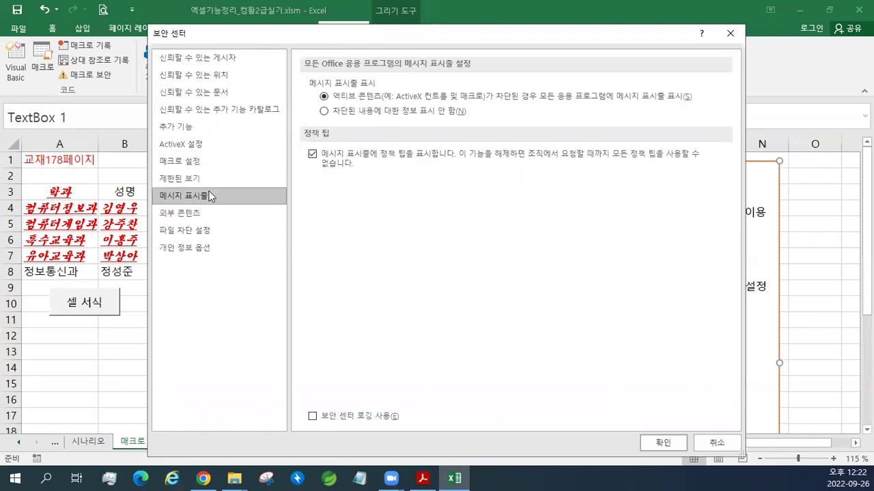
click(325, 112)
click(324, 97)
click(661, 445)
Place the cursor on the blank line below 매크로 보안 설정 in the notes and save the workbook.
drag(380, 281, 675, 304)
click(512, 300)
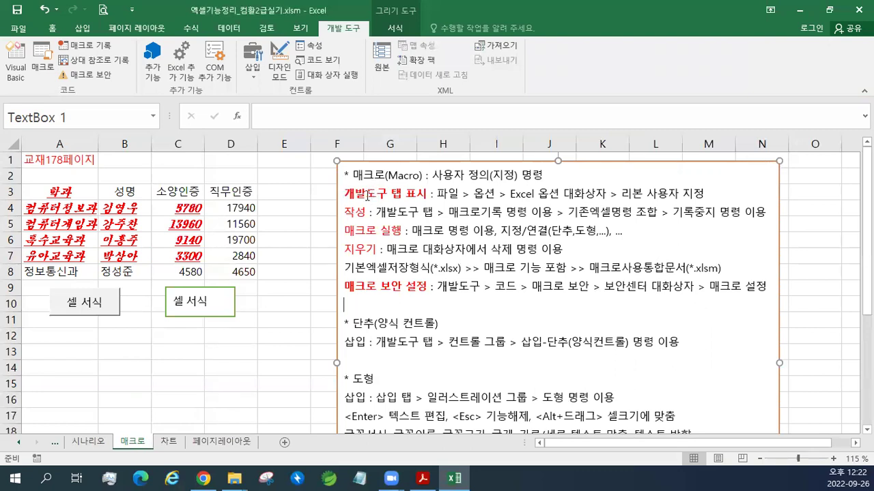
click(17, 11)
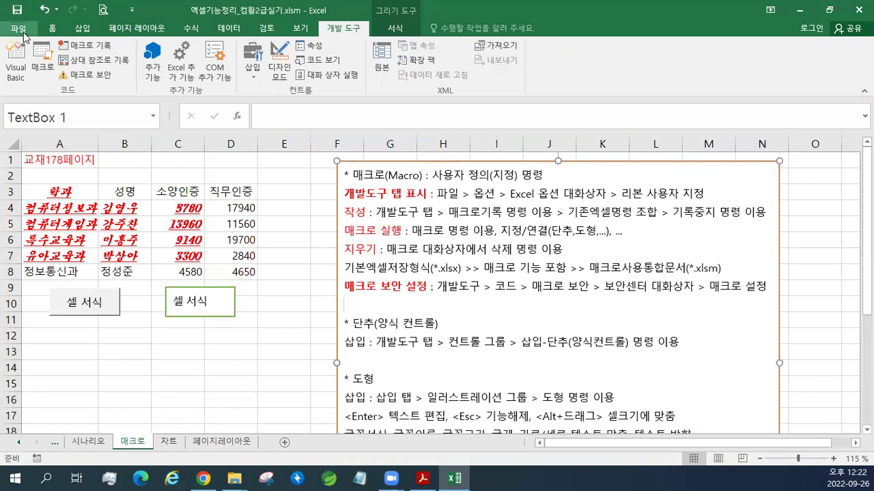
Open the macro exercise workbook 기타작업-1.xlsm from the 이론 folder.
click(20, 30)
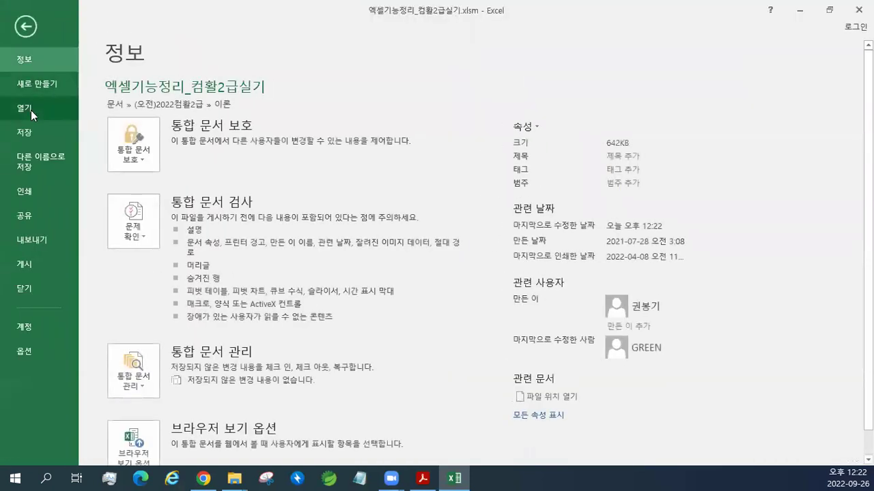
click(30, 112)
click(132, 238)
drag(604, 147, 597, 208)
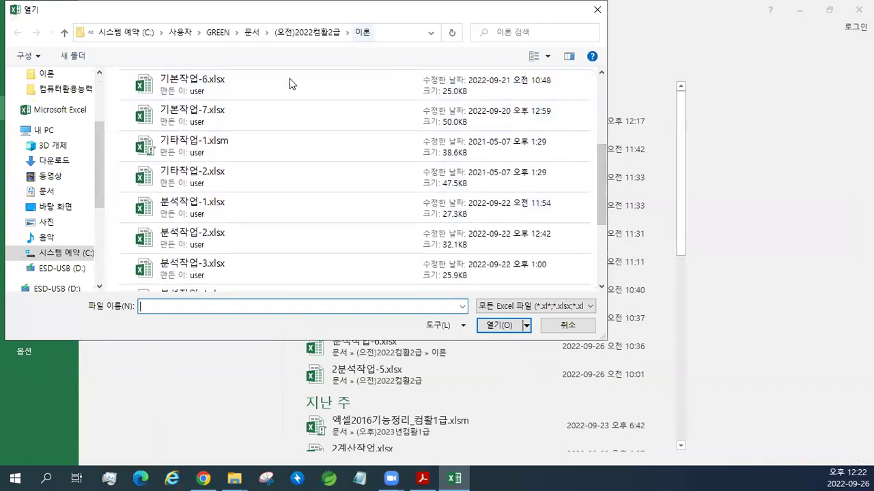
click(246, 142)
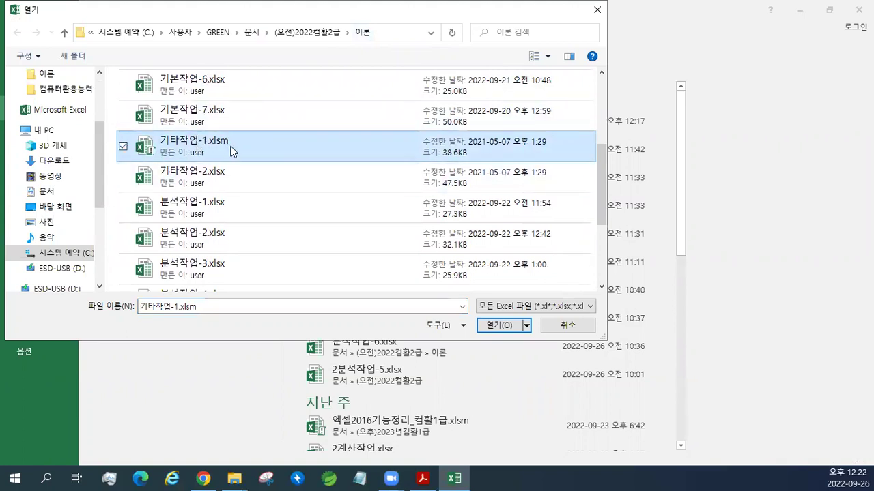
click(501, 325)
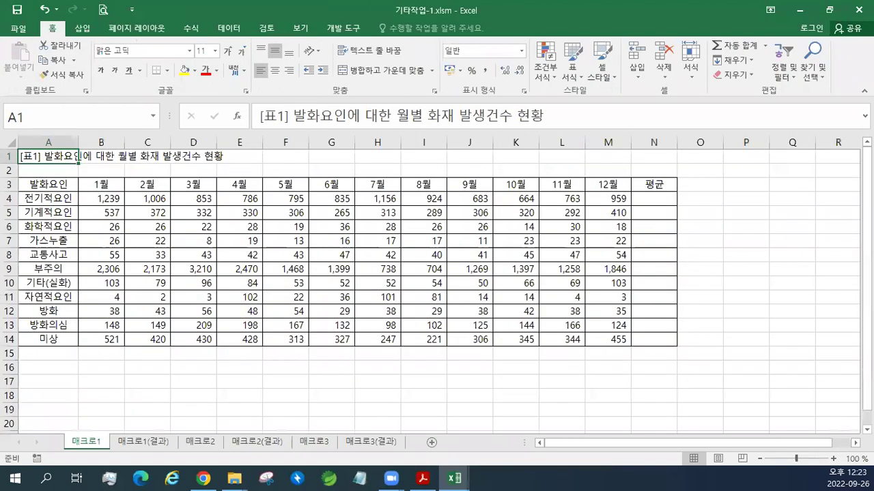
Look at the 매크로3 worksheet of 2기타작업-1.xlsm and close that workbook, returning to 기타작업-1.xlsm.
click(234, 478)
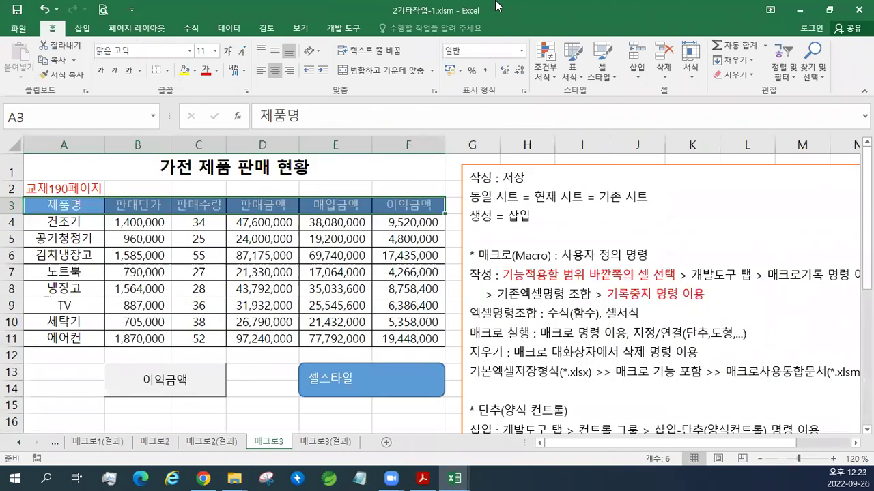
key(ctrl+w)
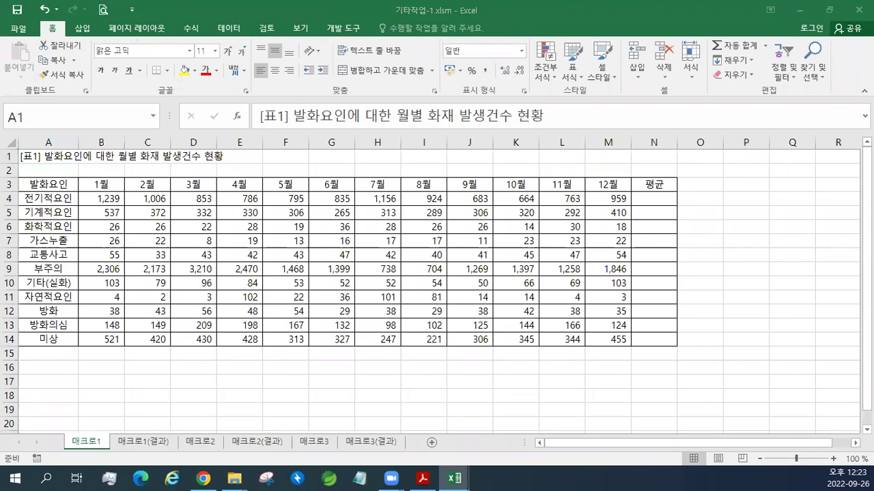
Paste the red textbook note 교재179페이지 into cell A2 of the 매크로1 worksheet and select an empty cell above the table.
right_click(60, 171)
click(82, 225)
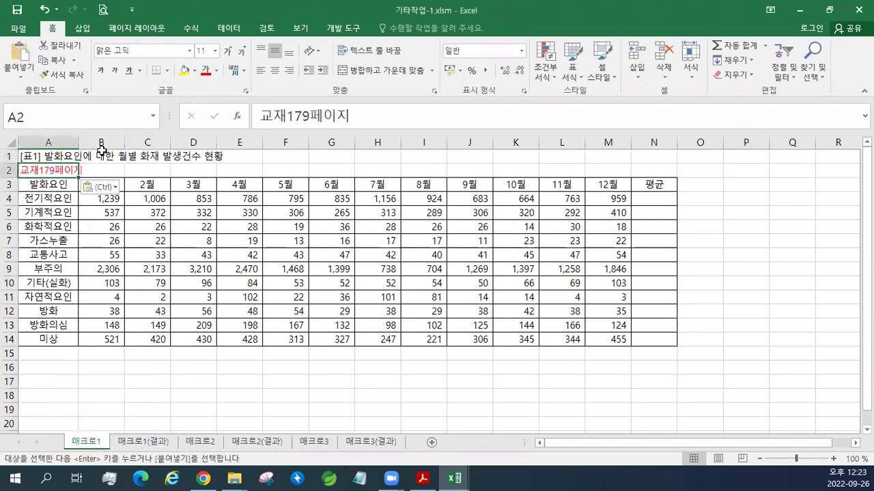
click(273, 156)
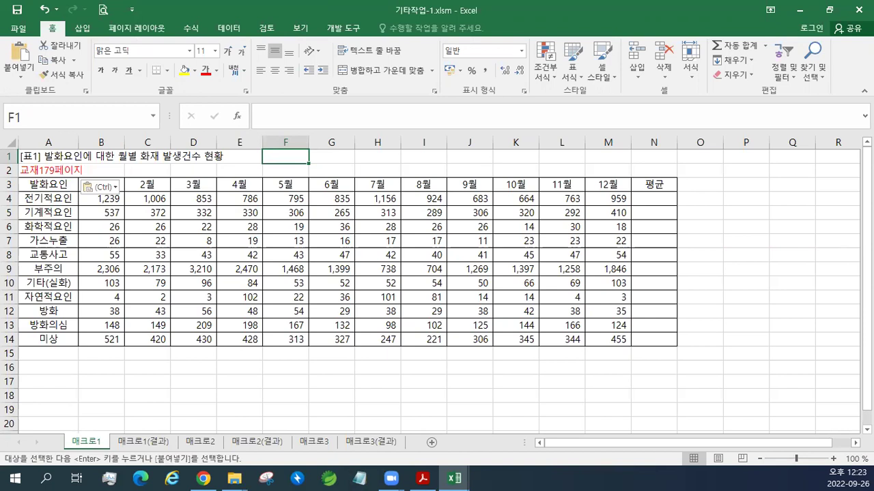
Paste the macro notes text box into the 매크로1 worksheet and move it over the lower rows of the table.
key(alt+Tab)
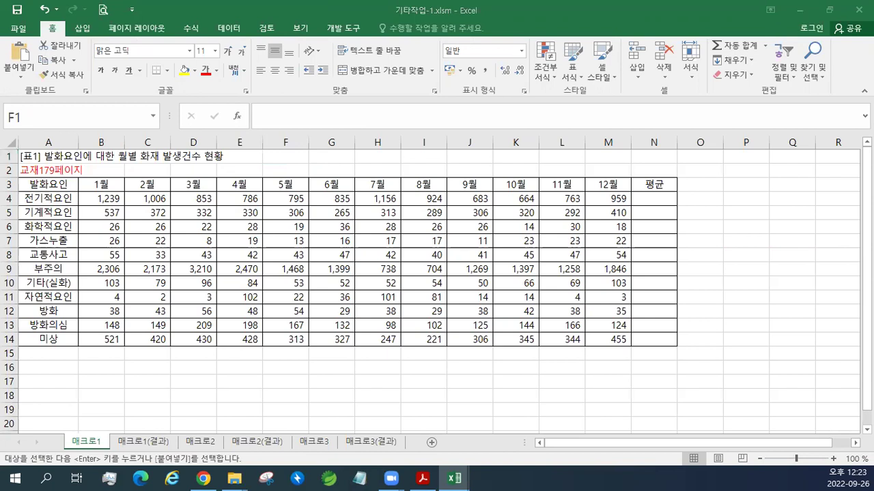
key(alt+Tab)
drag(372, 212, 325, 215)
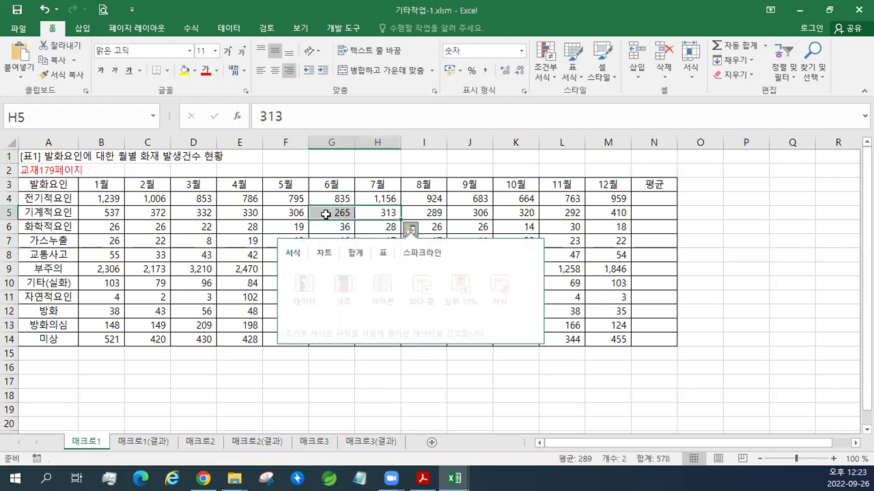
key(ctrl+v)
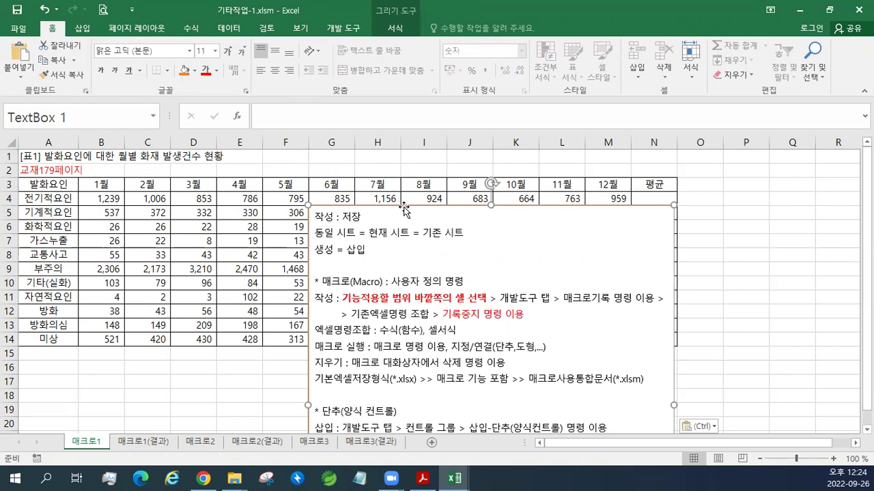
drag(404, 209, 349, 219)
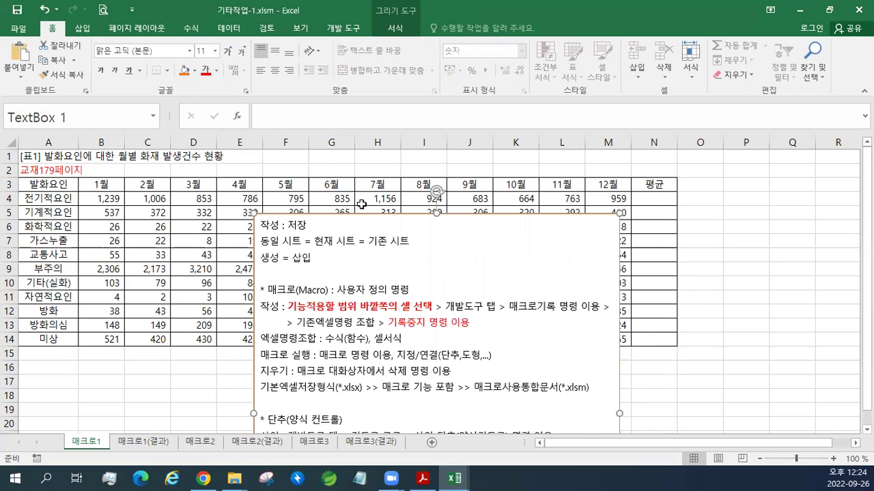
drag(405, 216, 372, 270)
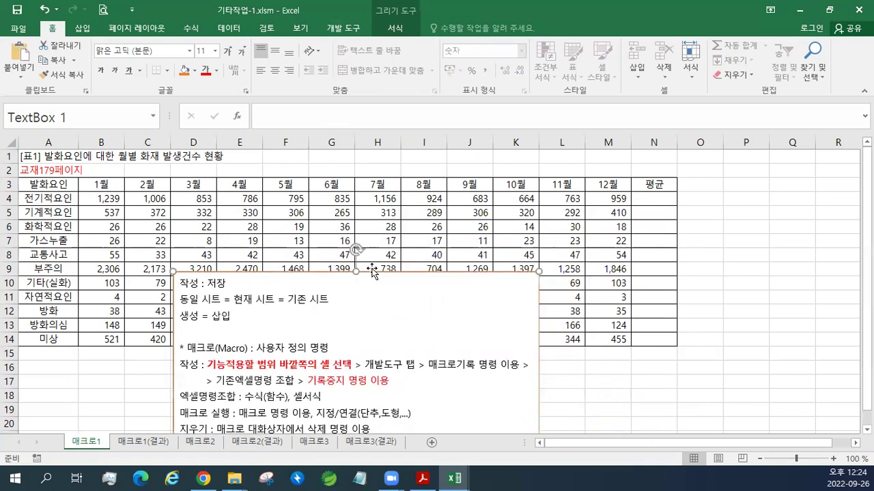
Examine the 평균 range N4:N14 and candidate starting cells outside it before recording the macro.
click(649, 199)
key(shift+Down)
key(shift+Down)
key(shift+Down)
key(shift+Down)
key(shift+Down)
key(shift+Down)
key(shift+Down)
key(shift+Down)
key(shift+Down)
key(shift+Down)
key(shift+Down)
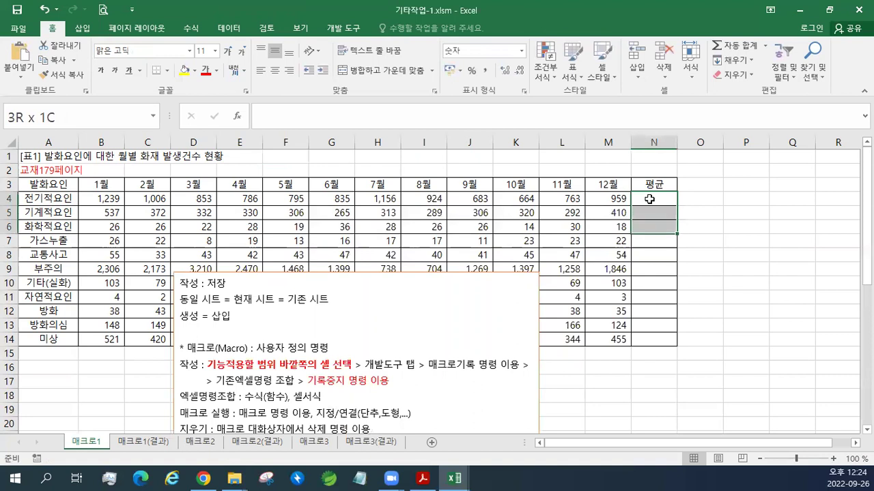
key(shift+Up)
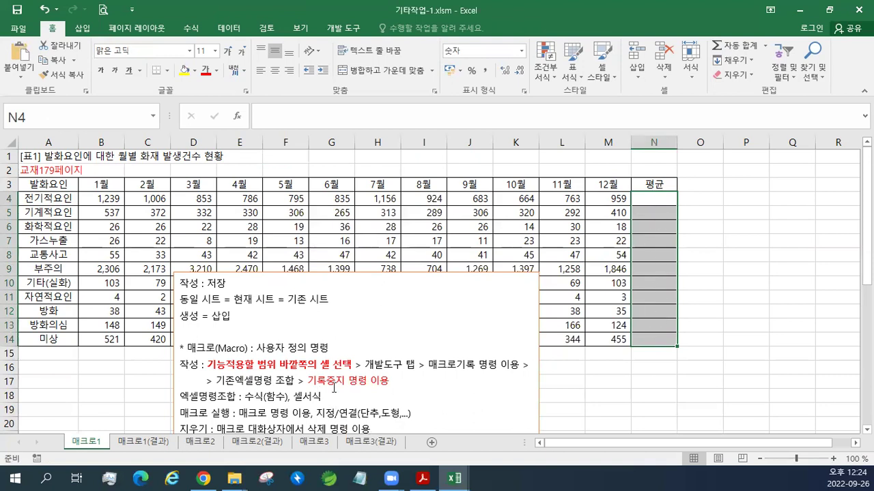
click(271, 157)
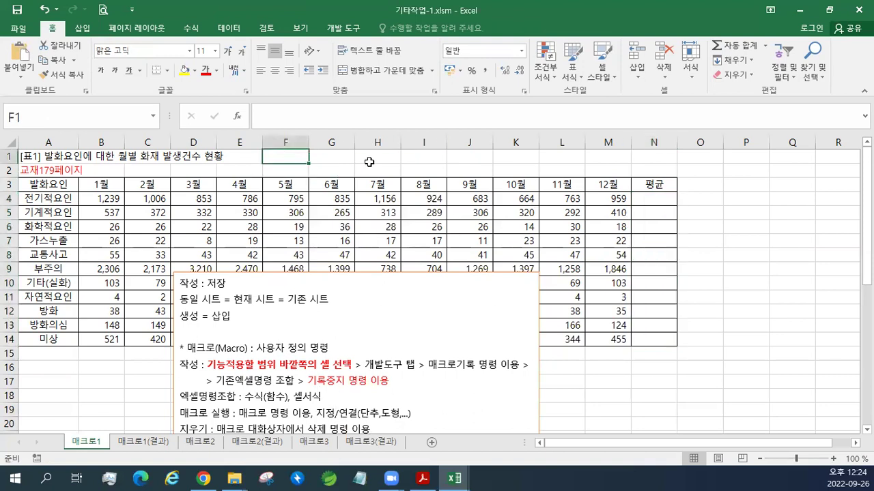
click(371, 158)
click(473, 156)
drag(654, 198, 654, 339)
click(751, 213)
click(793, 199)
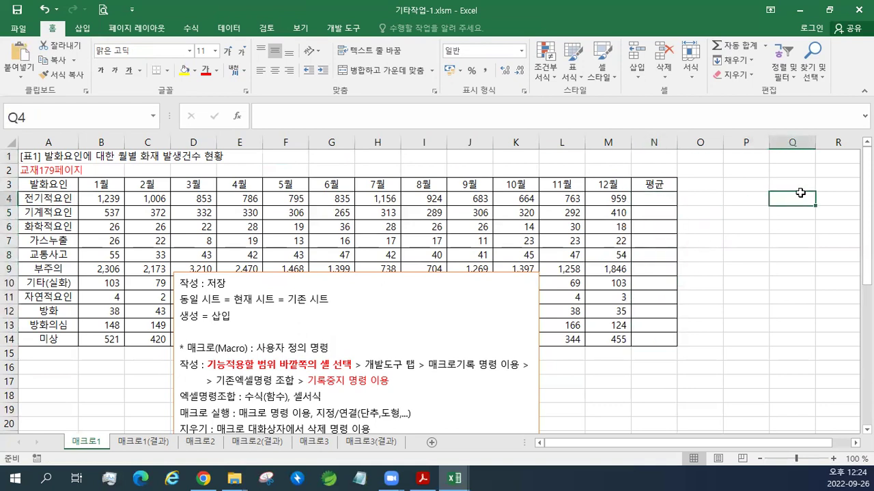
click(667, 200)
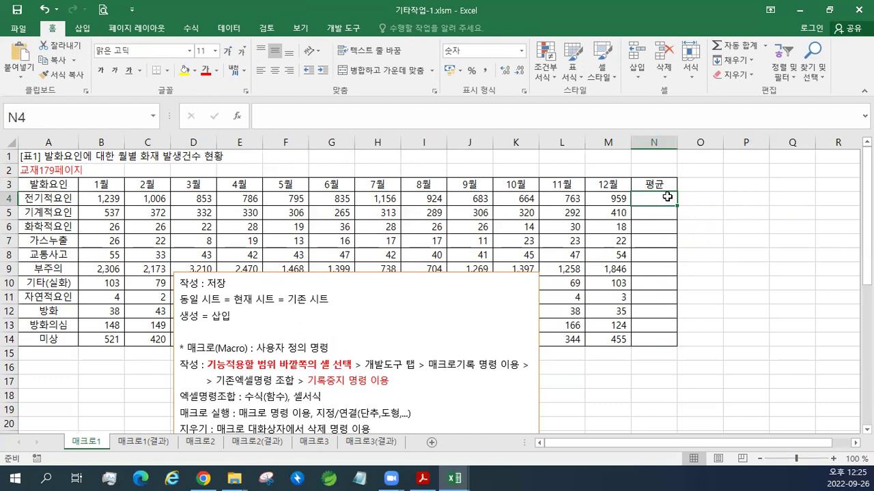
click(755, 172)
Select empty cell K1 outside the table and start recording a macro named 평균 stored in 현재 통합 문서.
click(535, 159)
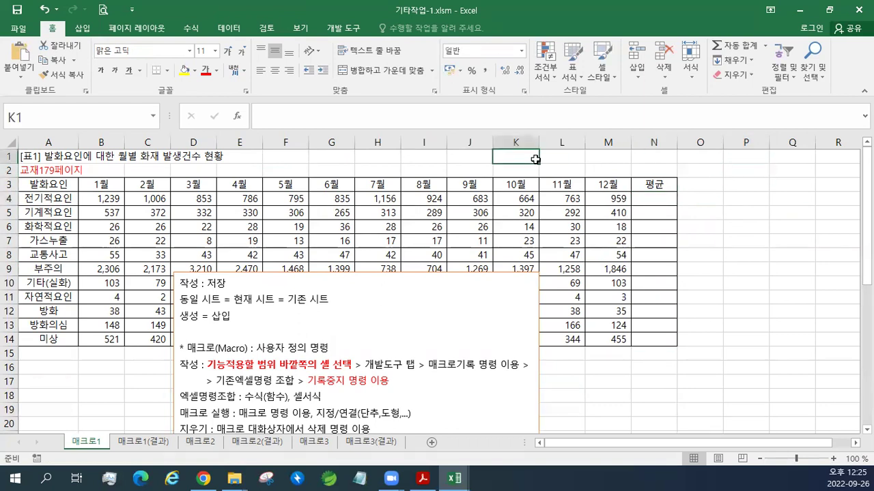
click(341, 29)
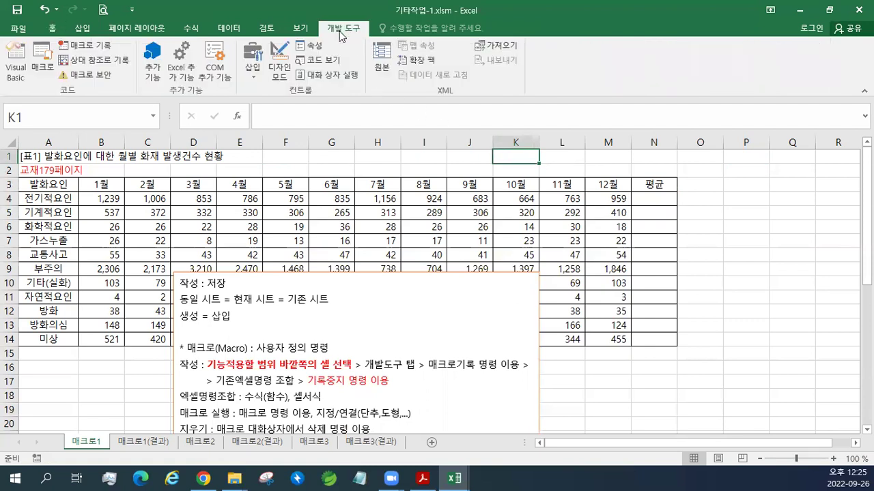
click(104, 51)
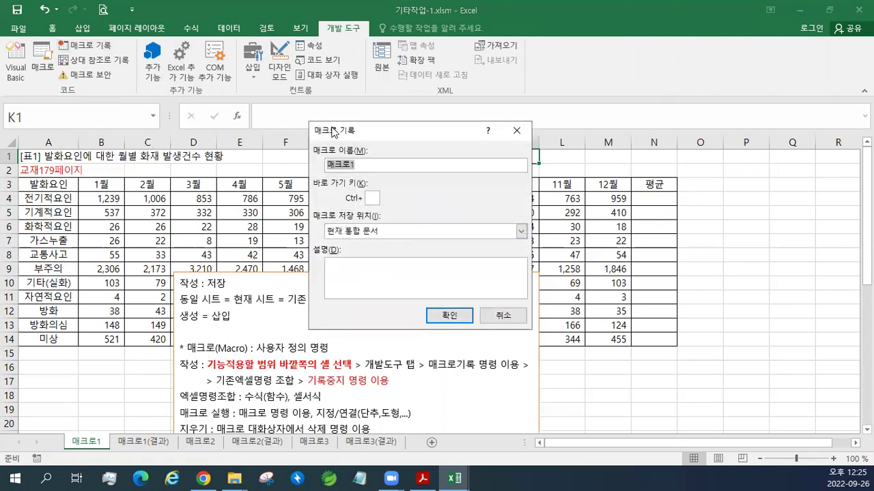
drag(337, 133, 398, 212)
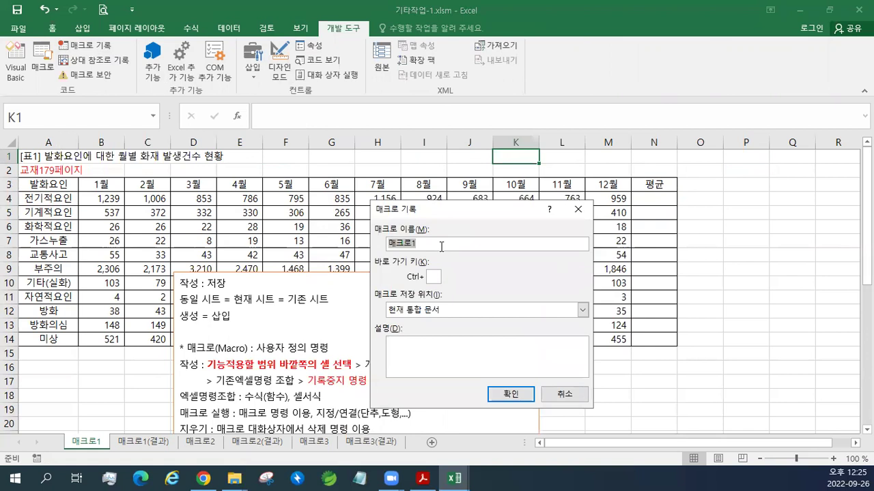
text(ㅌ)
text(ㅕㅇ)
text(균)
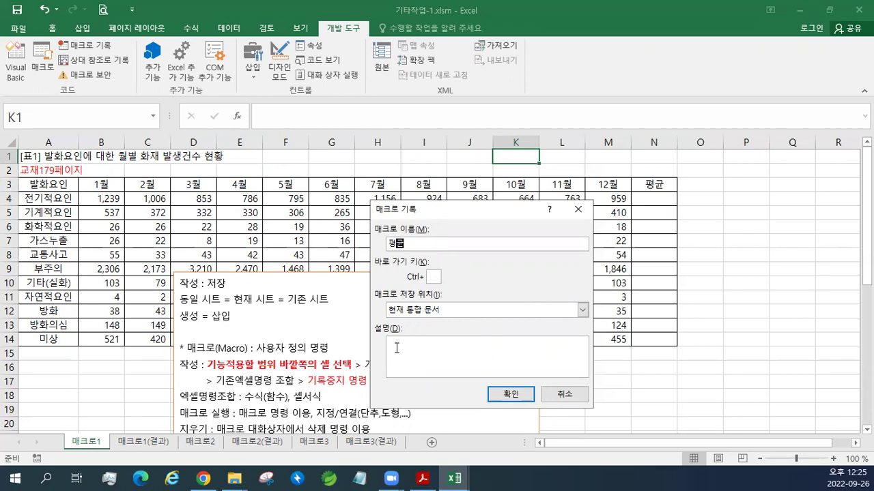
click(510, 394)
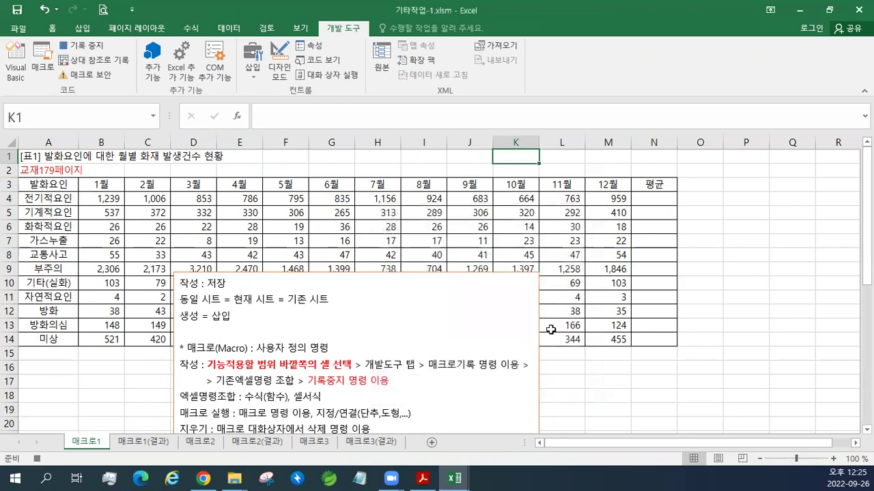
Enter the formula =AVERAGE(B4:M4) in cell N4 of the 평균 column.
click(641, 198)
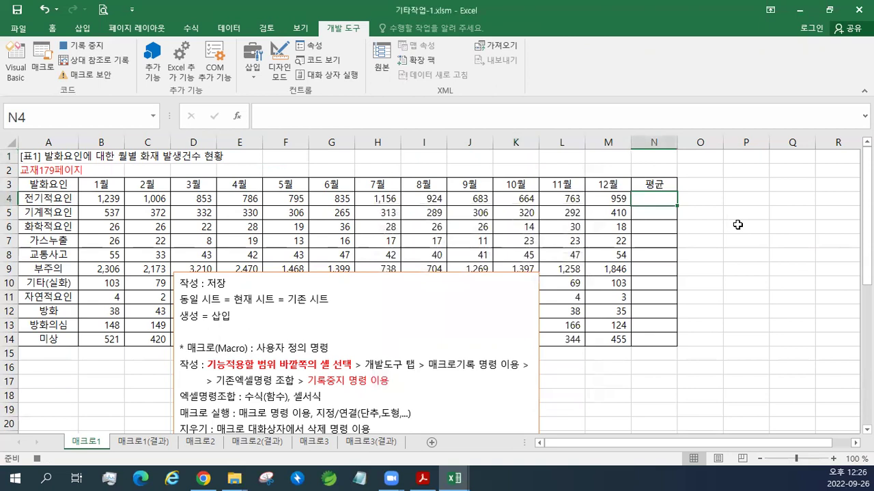
key(Right)
key(Down)
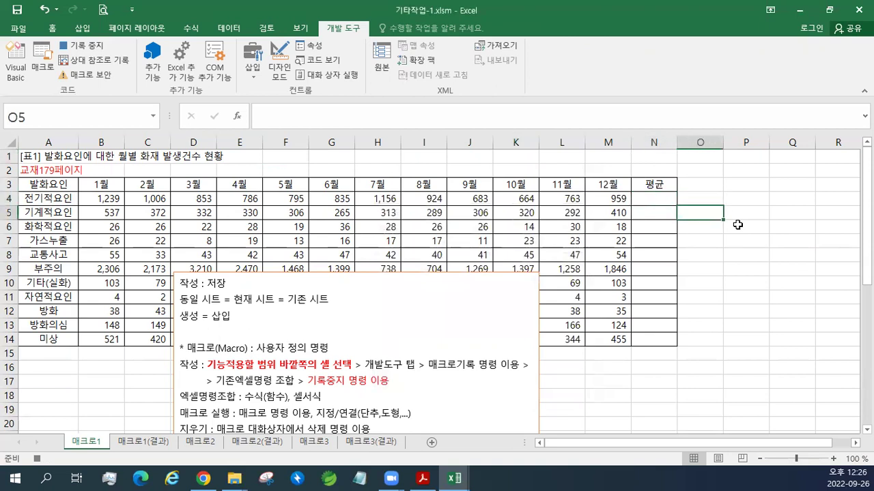
key(Left)
key(Up)
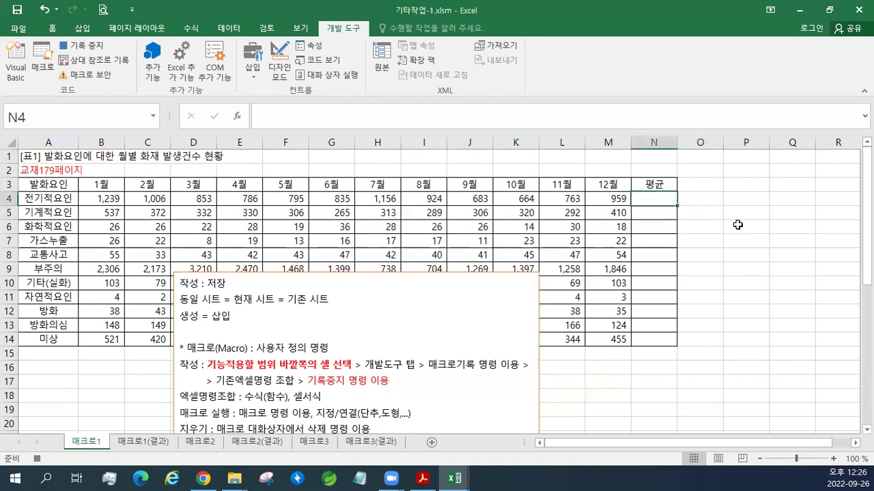
text(=)
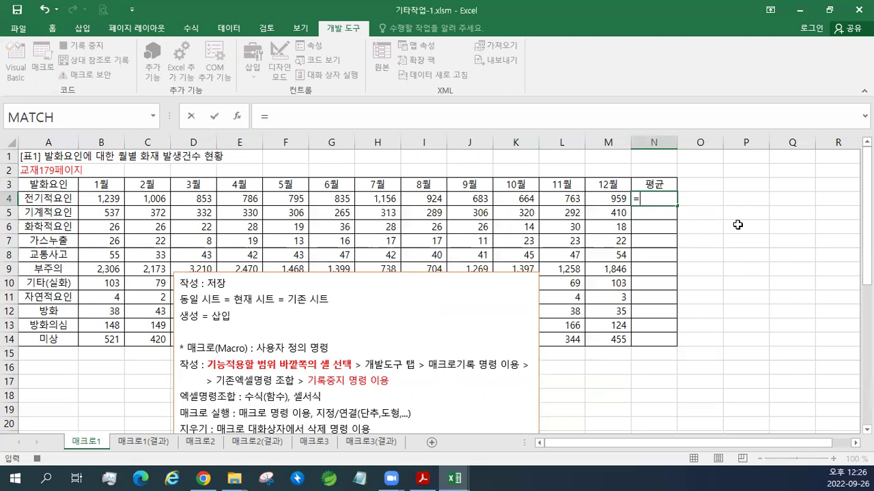
text(a)
key(BackSpace)
text(AVERAGE)
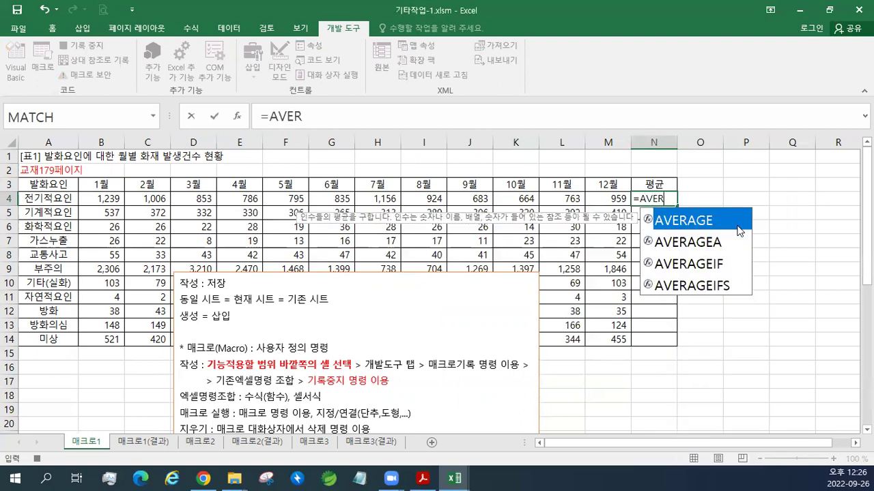
double_click(737, 226)
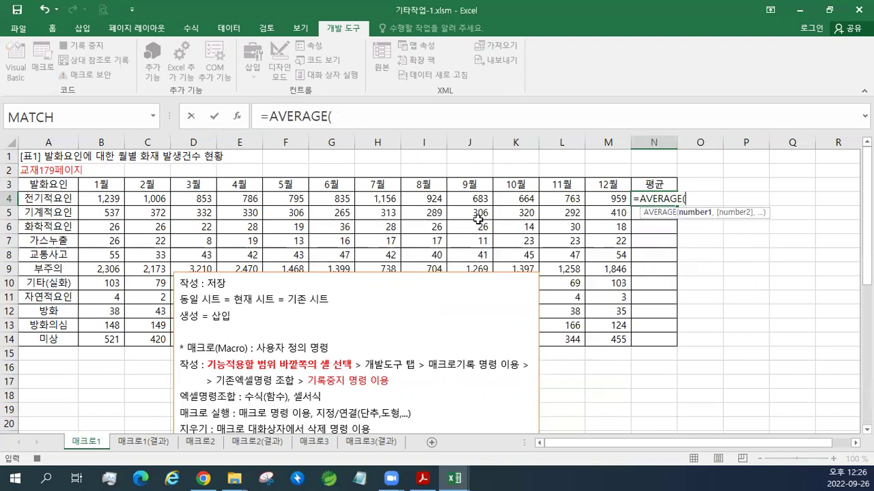
drag(108, 199, 592, 200)
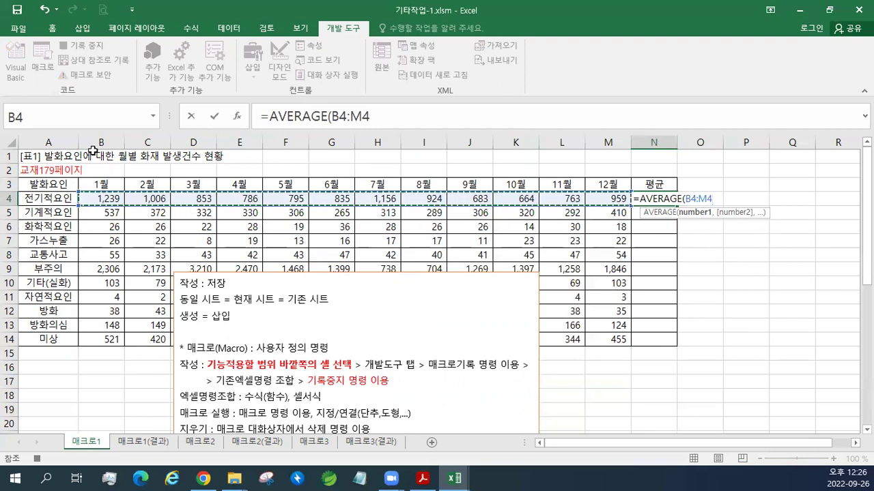
key(Return)
Fill the average formula from N4 down to N14 and stop recording the macro.
key(Up)
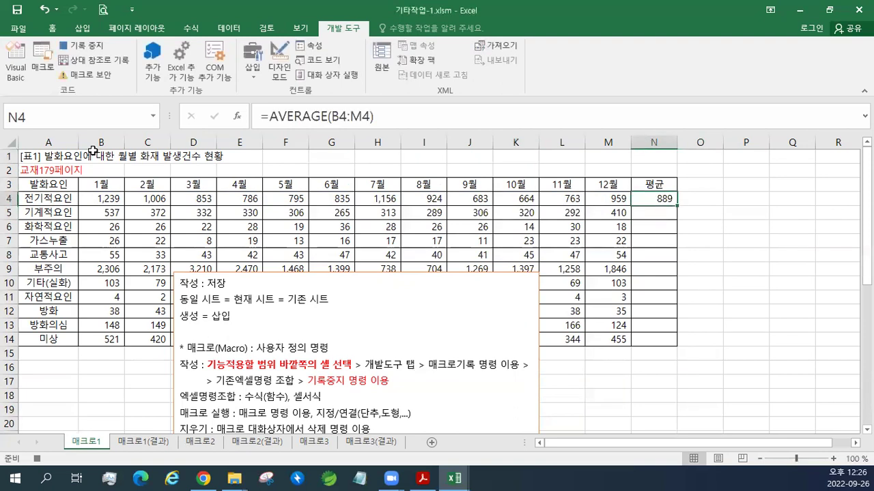
drag(676, 205, 675, 344)
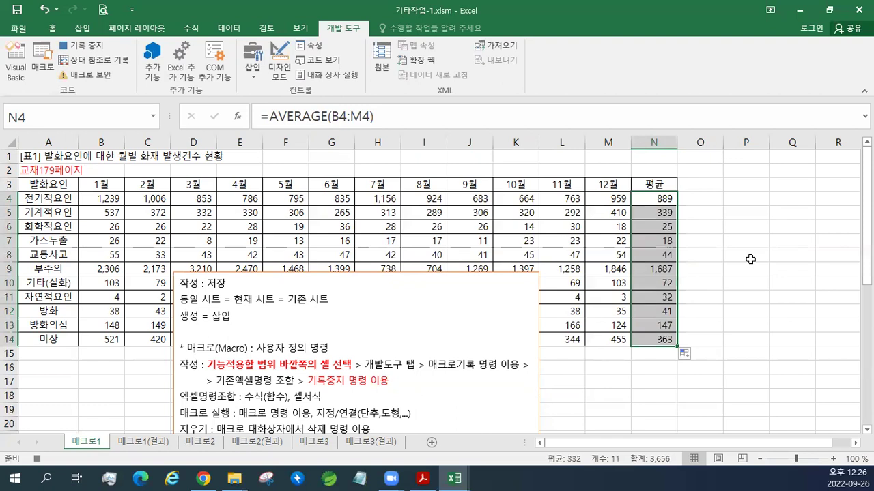
click(88, 50)
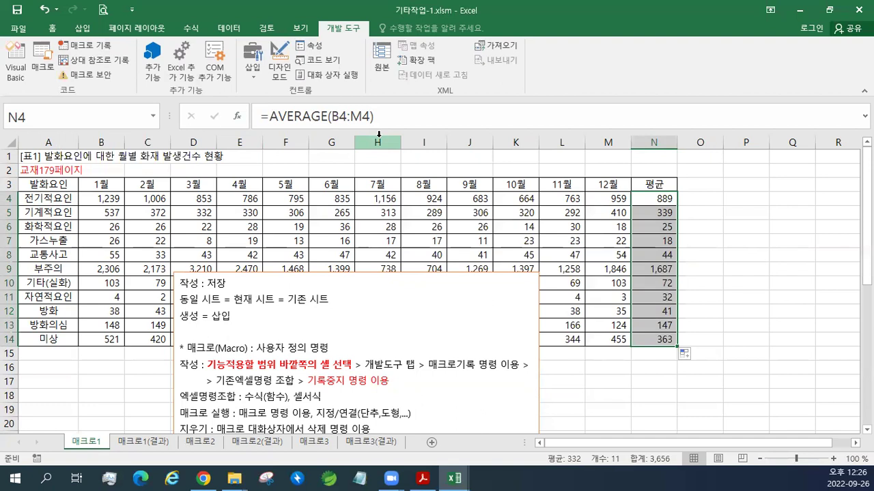
Clear the averages in N4:N14 and select empty cell P2 outside the table.
click(711, 244)
drag(658, 198, 654, 340)
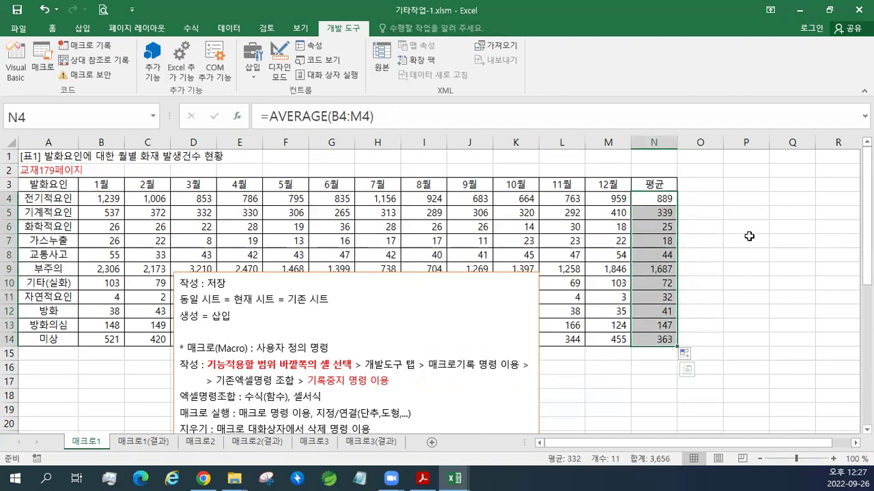
key(Delete)
click(737, 179)
click(696, 168)
click(513, 172)
click(512, 227)
click(786, 185)
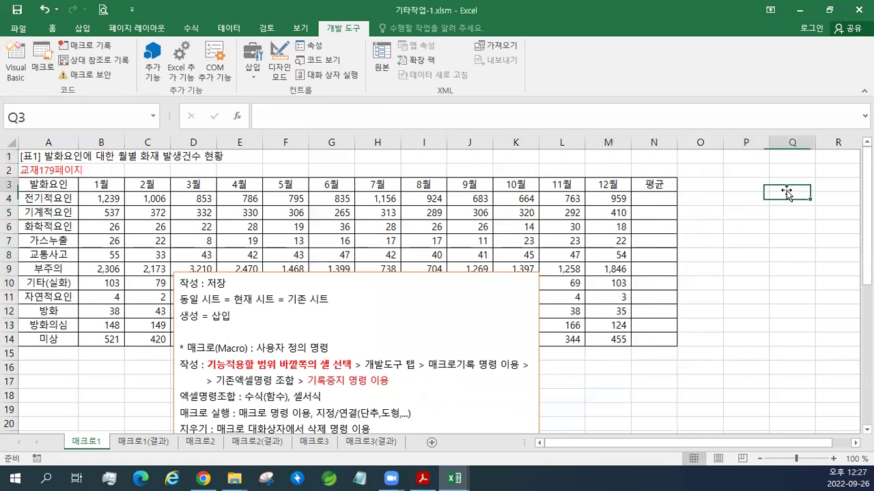
click(725, 171)
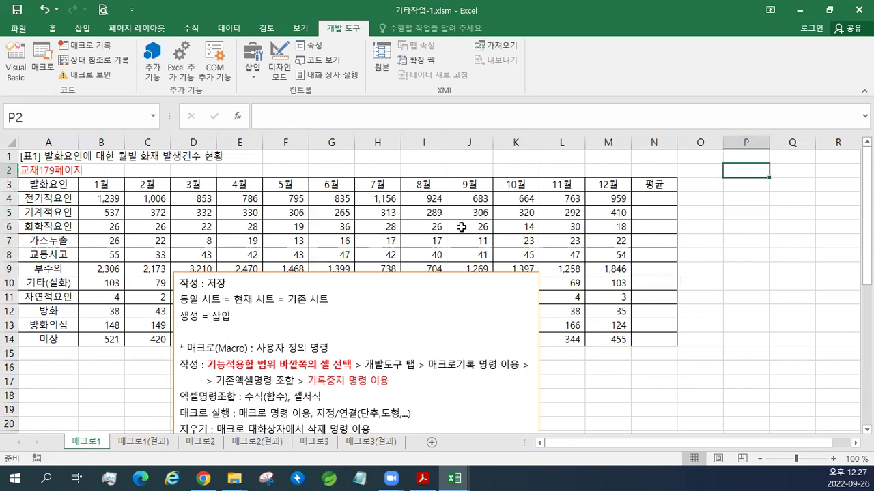
Move the macro notes text box below the table, starting around row 15.
click(380, 275)
drag(476, 301, 696, 370)
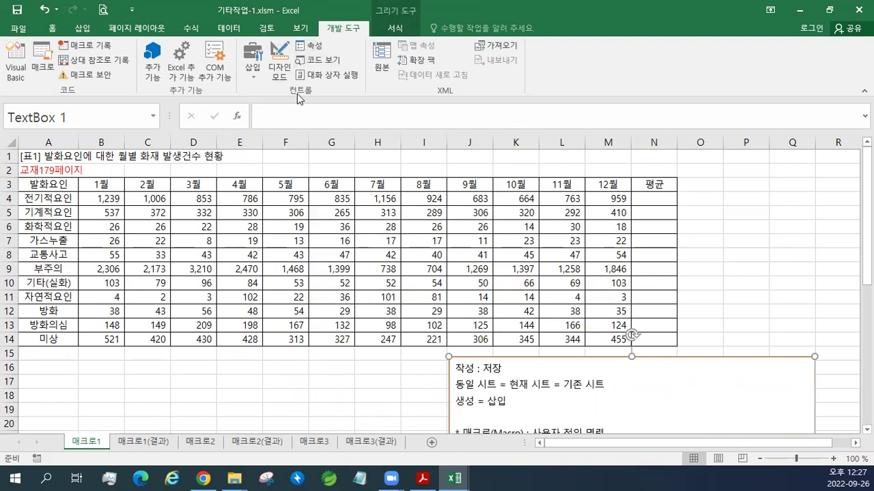
Draw a form-control button below the table, snapped to the cell range B18:C19.
click(252, 72)
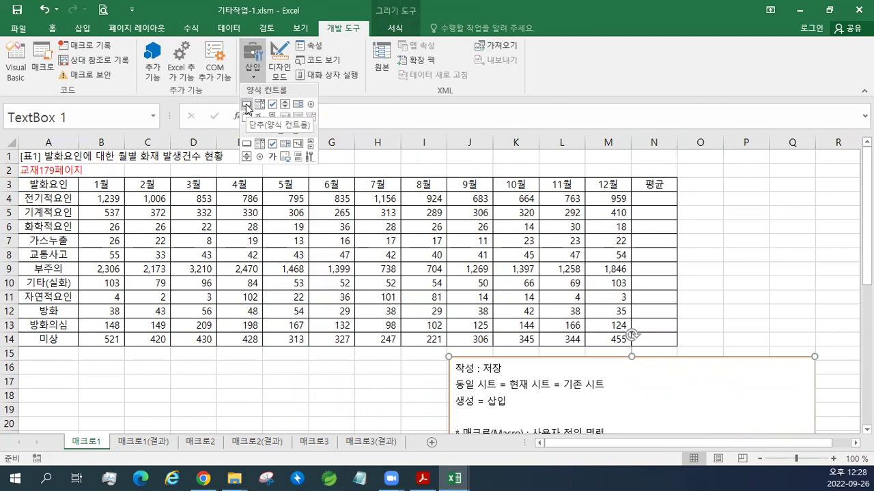
click(247, 107)
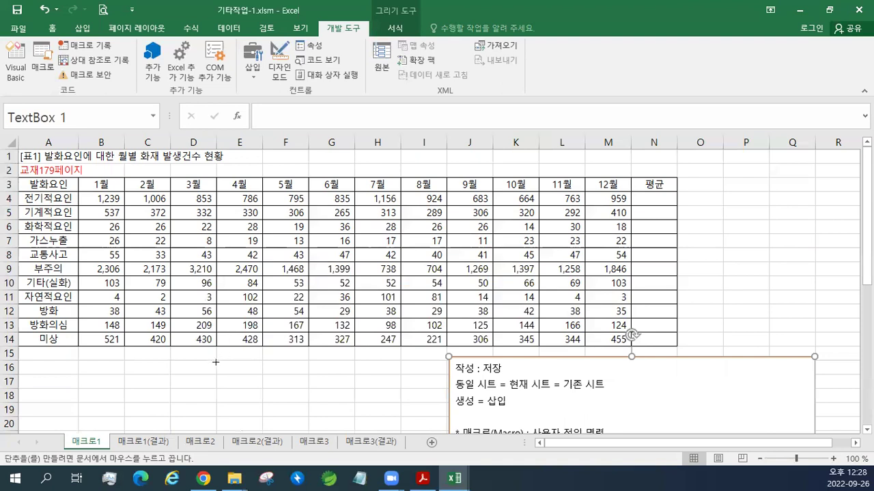
scroll(199, 361, down, 2)
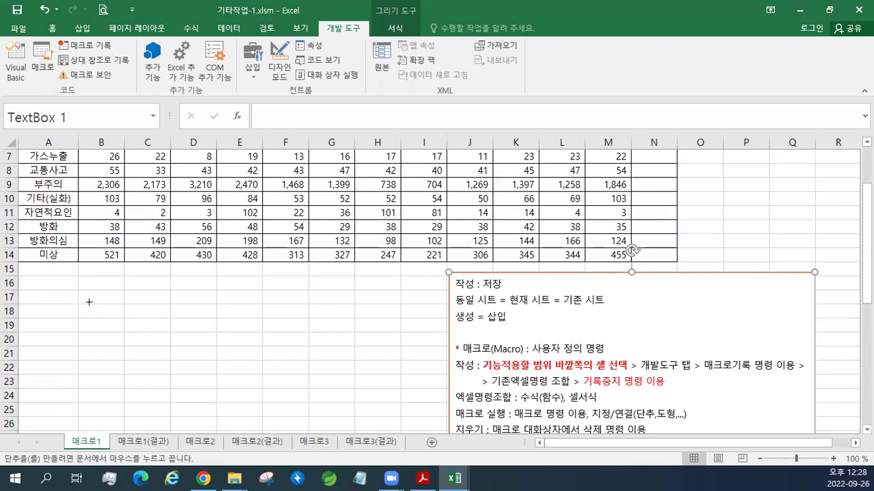
key(alt)
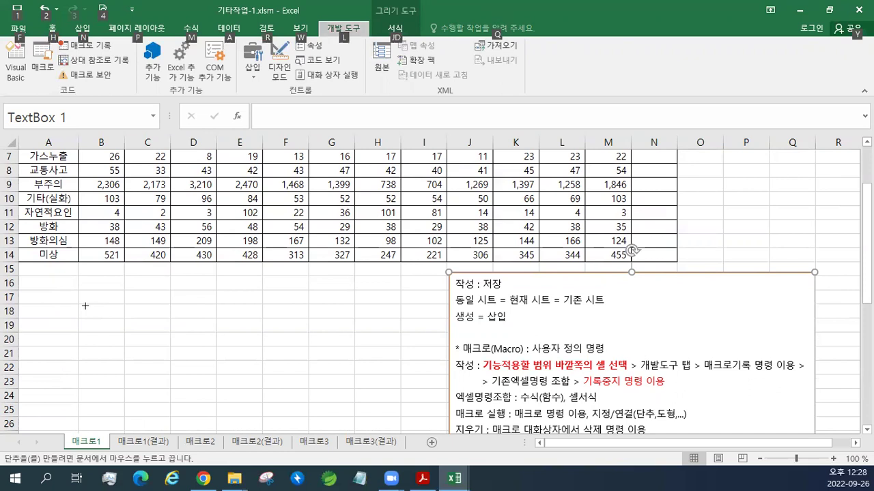
mouse_move(85, 306)
mouse_down()
mouse_move(92, 327)
mouse_move(149, 330)
mouse_up()
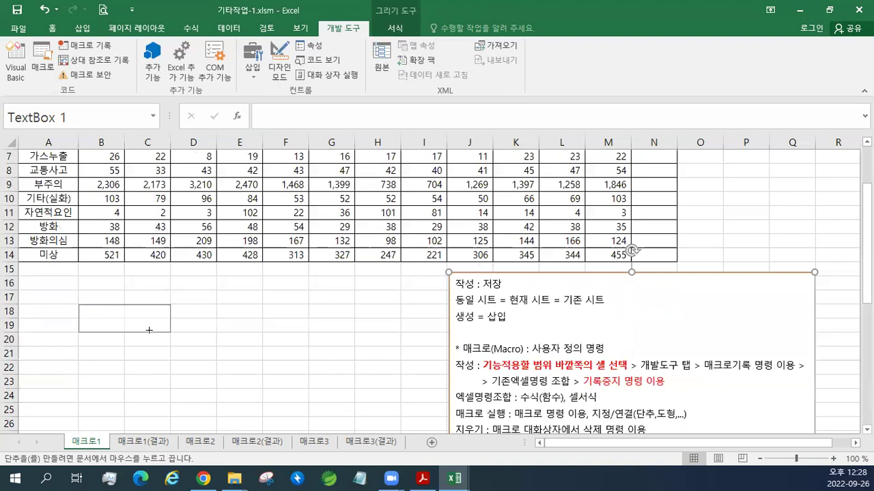
mouse_move(149, 331)
mouse_down()
mouse_move(117, 307)
mouse_move(157, 328)
mouse_up()
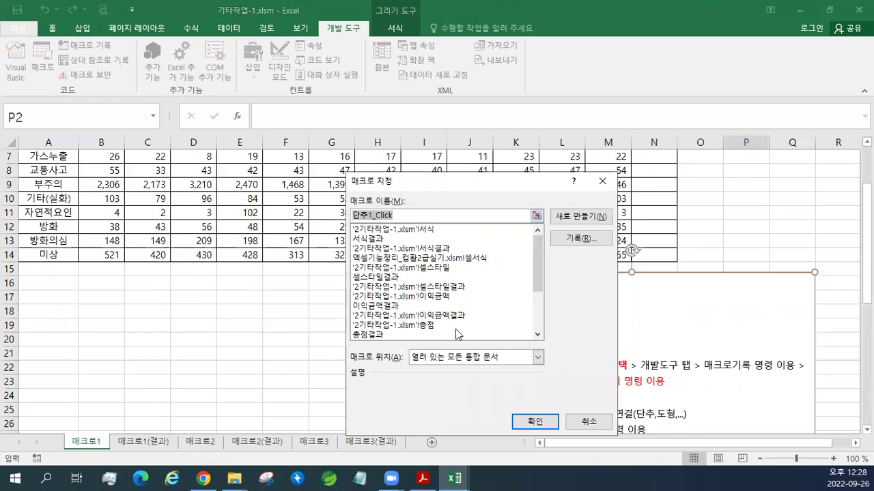
Assign the 평균 macro of this workbook to the new button.
drag(536, 288, 539, 322)
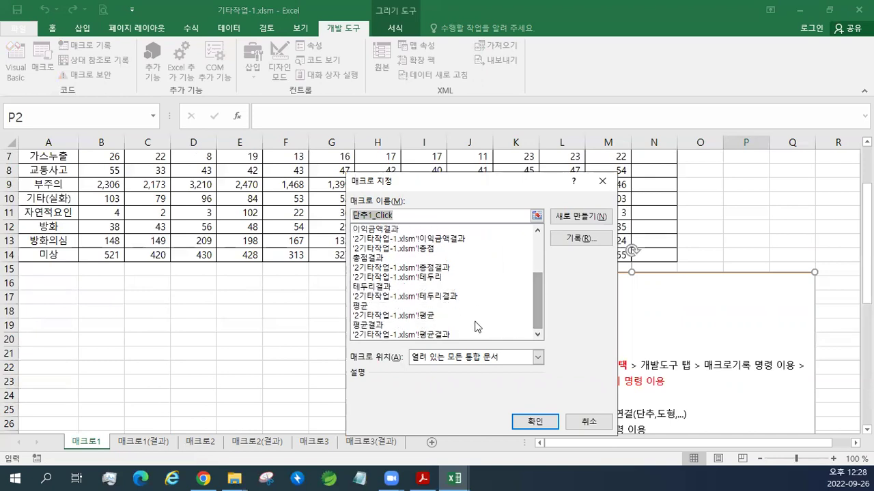
click(369, 306)
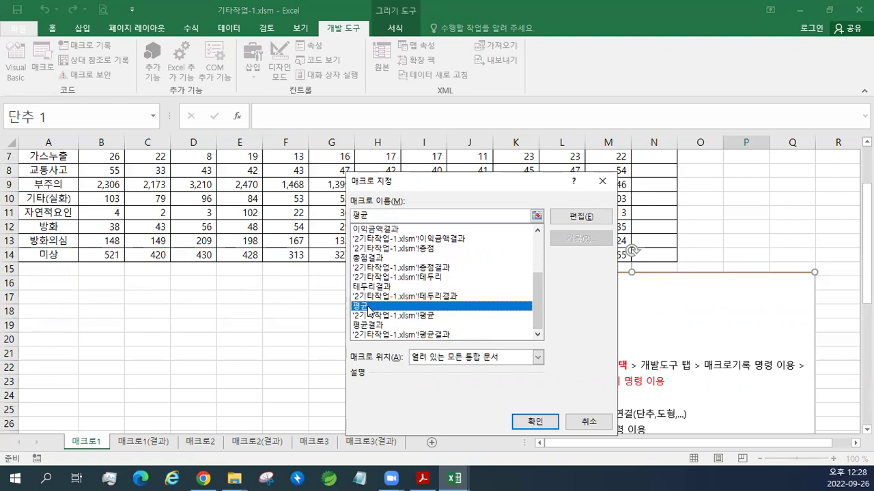
click(530, 423)
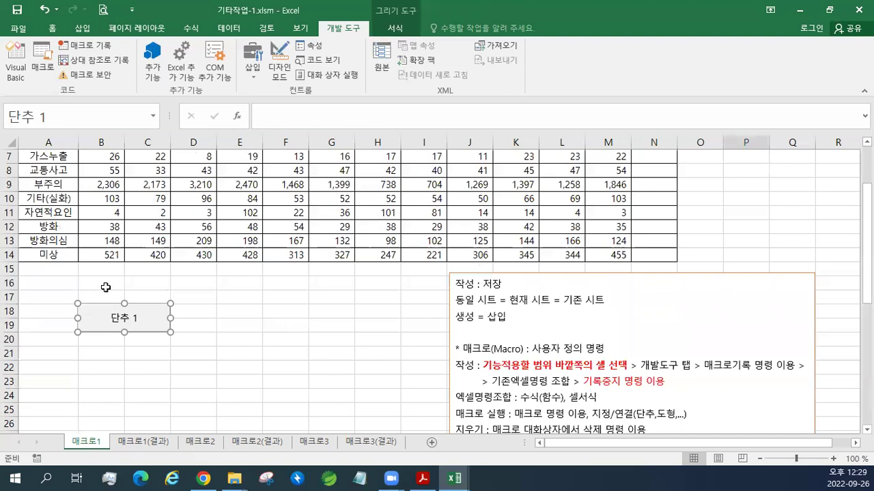
Replace the button's caption with 평균 and deselect the button.
click(133, 317)
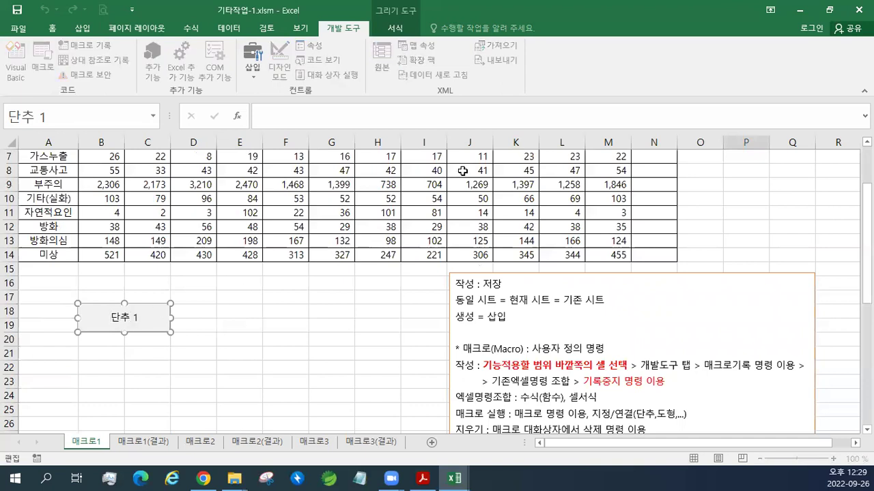
key(BackSpace)
key(BackSpace)
key(BackSpace)
key(BackSpace)
text(VUD)
key(BackSpace)
key(BackSpace)
key(BackSpace)
text(평균)
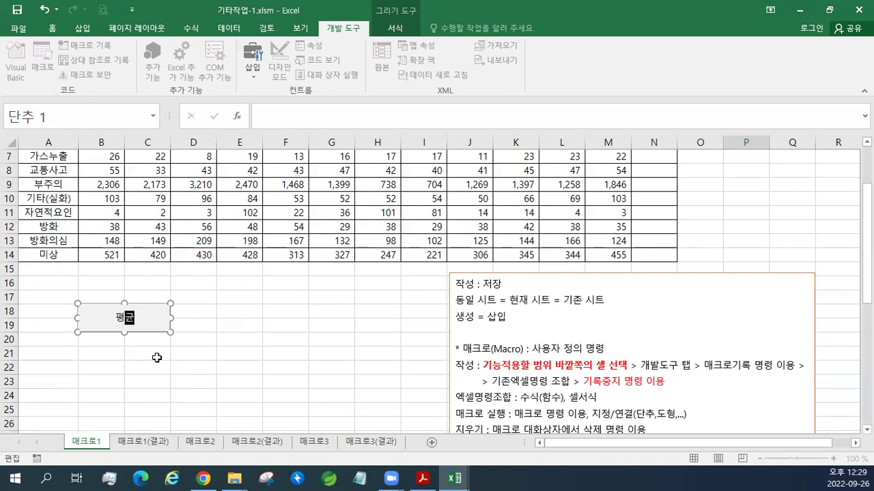
click(155, 354)
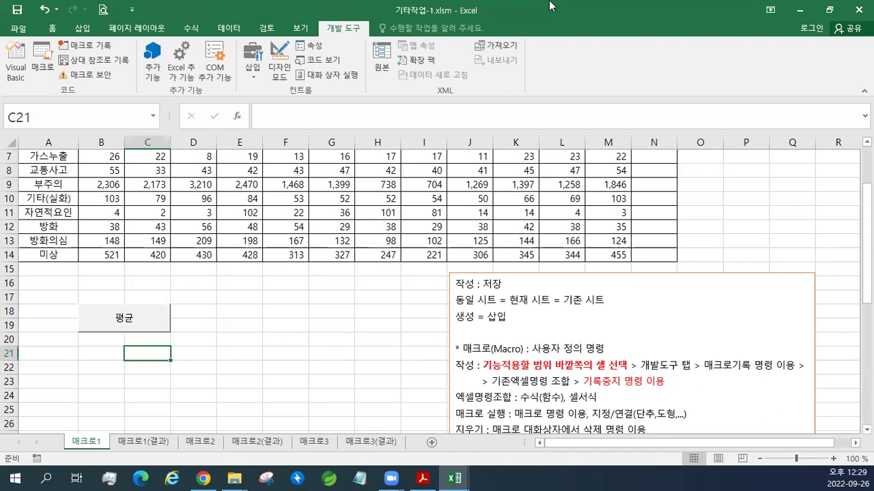
Select empty cell Q5 outside the table and run the average macro with the 평균 button.
click(673, 231)
scroll(675, 231, up, 2)
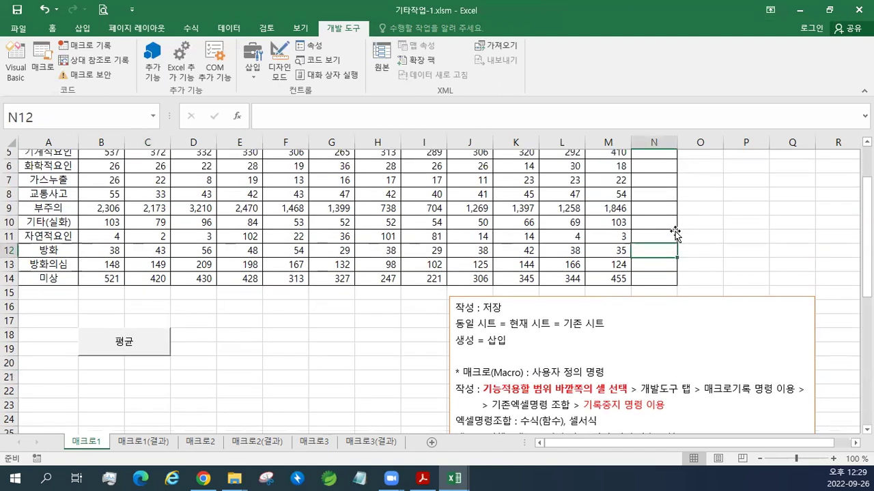
drag(655, 197, 652, 339)
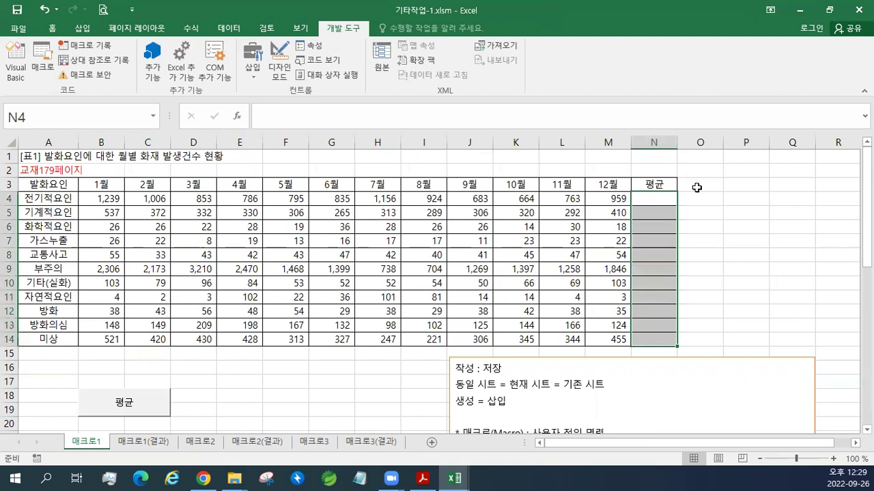
click(304, 353)
click(570, 170)
click(750, 213)
click(778, 216)
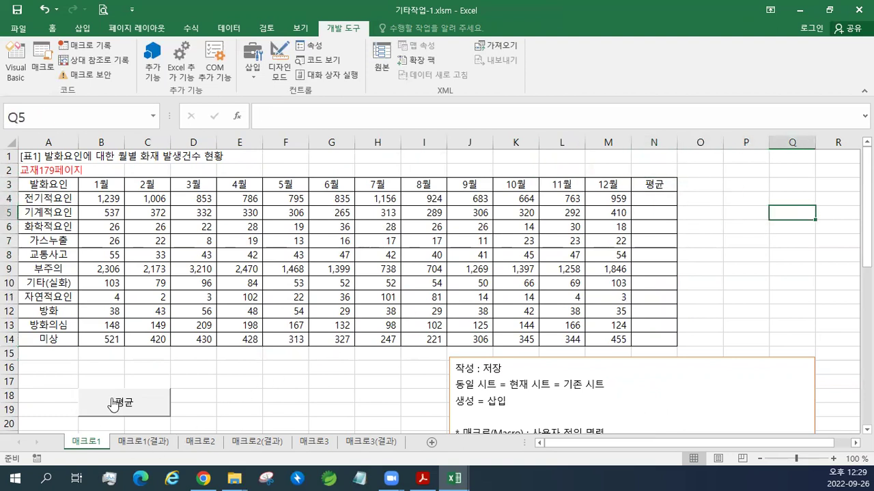
scroll(112, 403, down, 1)
click(867, 142)
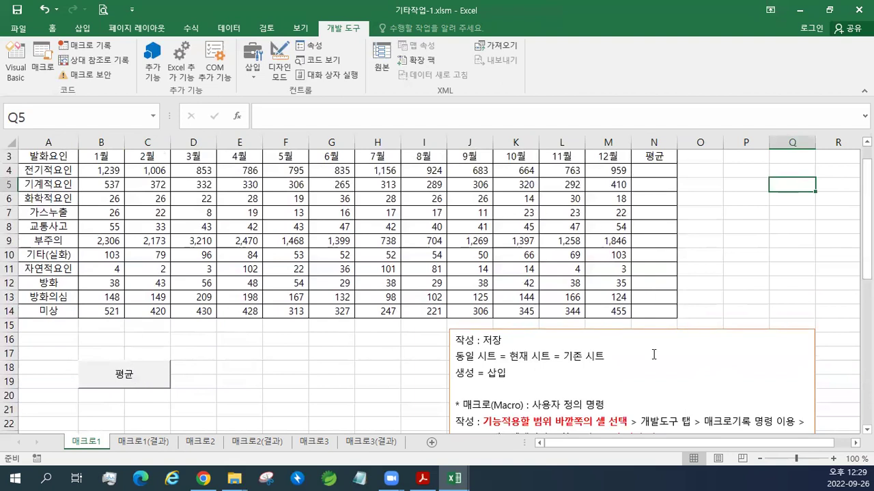
click(162, 374)
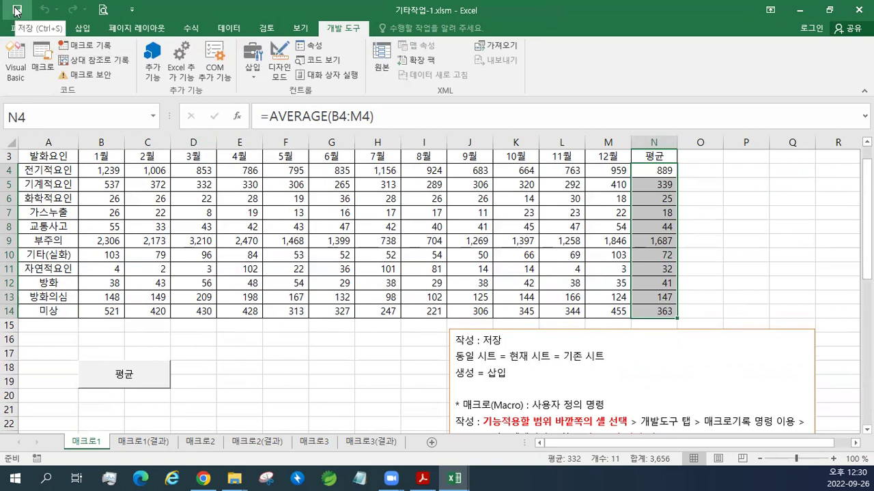
Clear the averages in N4:N14 and select empty cell O9 beside the table.
drag(647, 170, 665, 310)
key(Delete)
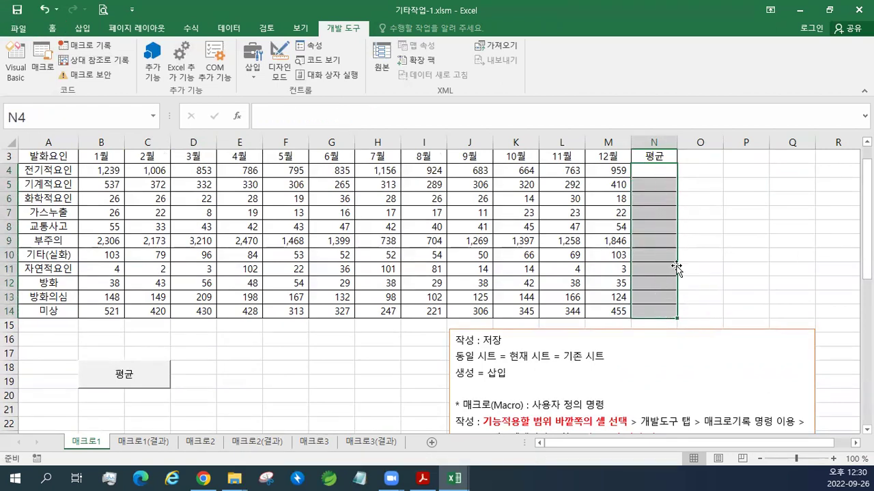
click(693, 240)
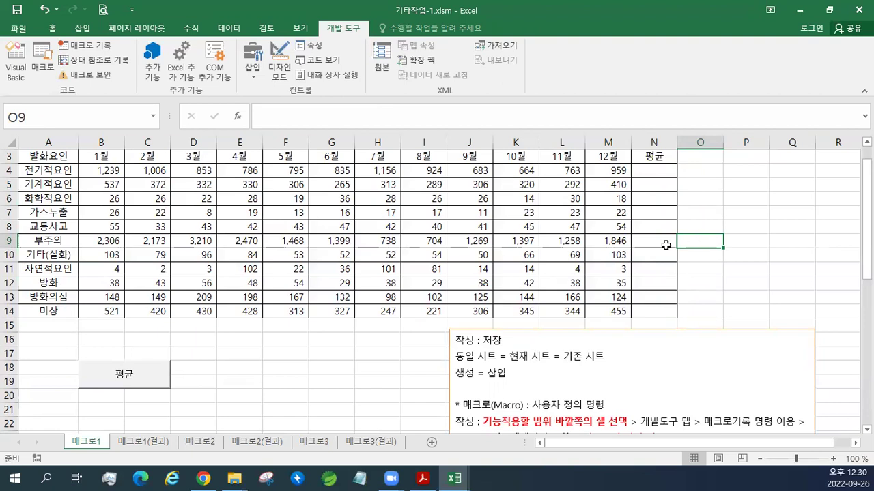
Highlight the monthly data B4:M14, select cell I14 and run the macro again with the 평균 button.
drag(107, 175, 599, 306)
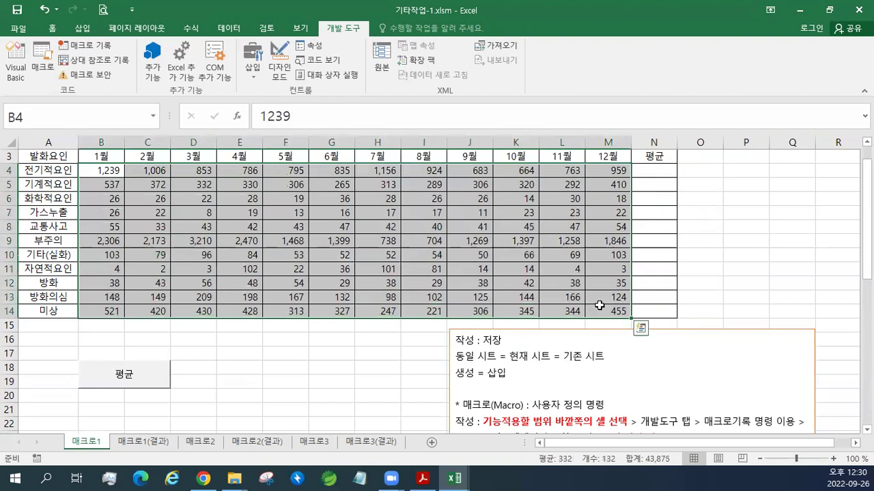
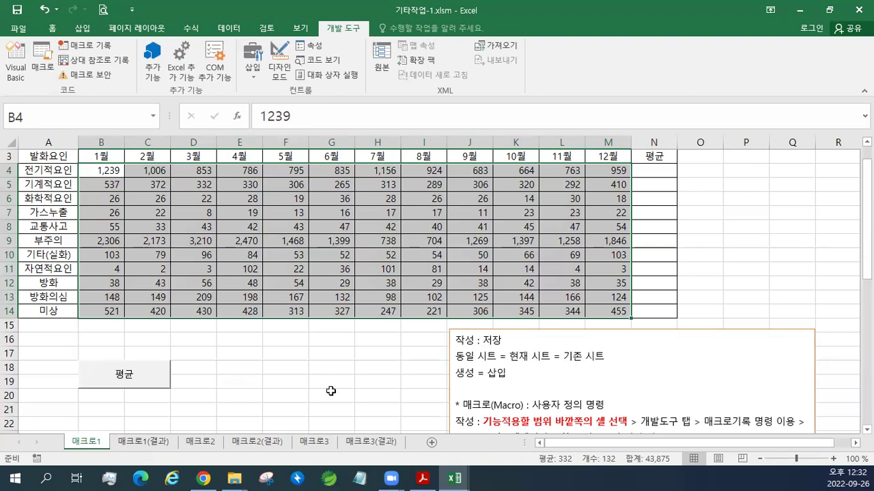
click(406, 311)
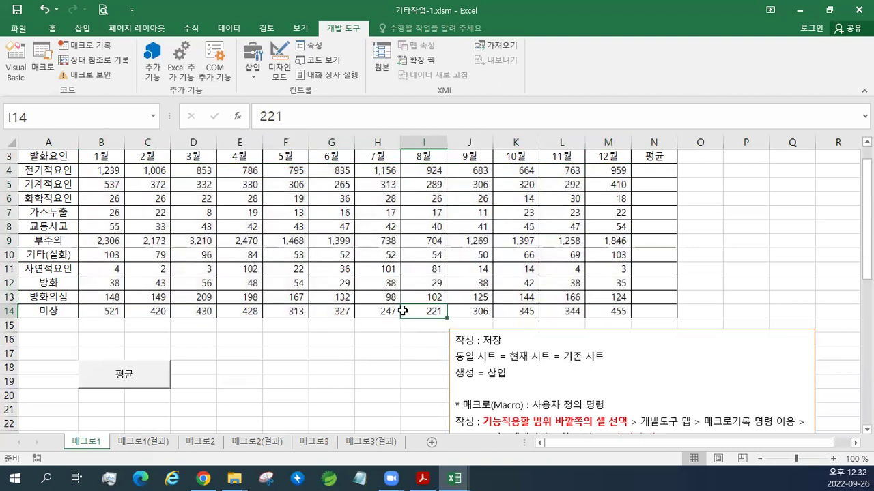
click(143, 384)
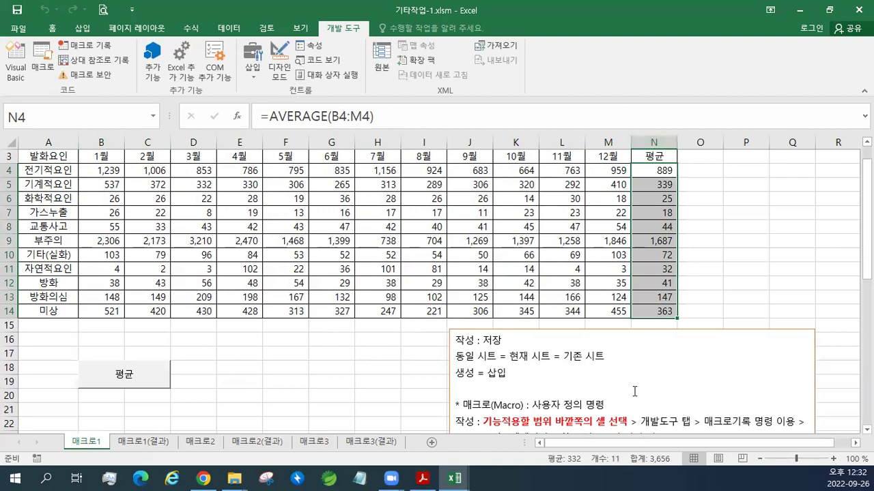
click(348, 353)
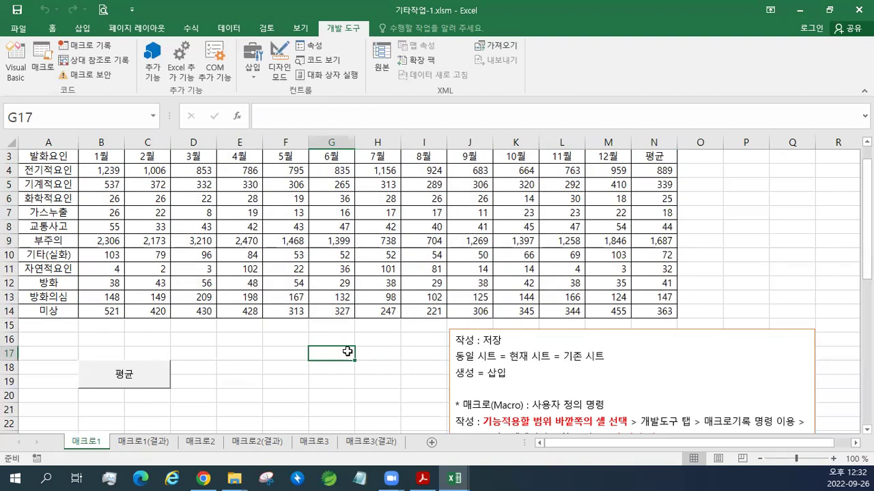
click(257, 342)
scroll(204, 300, up, 1)
drag(101, 184, 109, 340)
drag(199, 186, 191, 338)
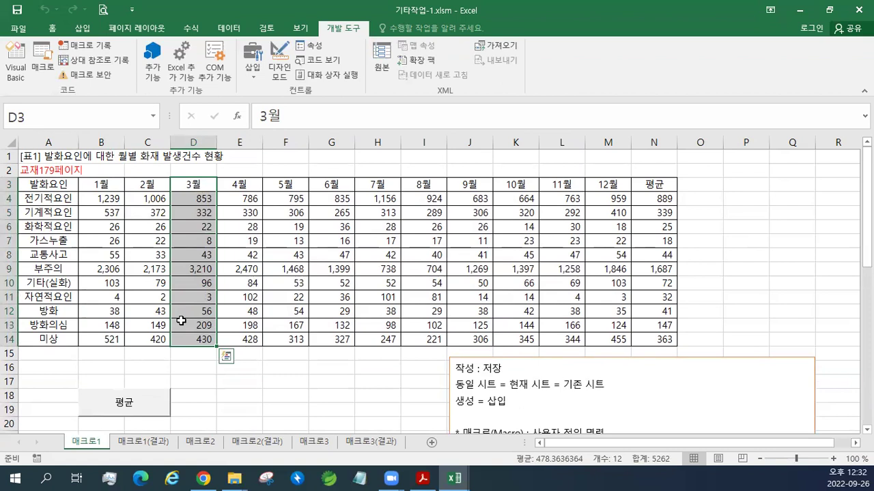
click(53, 28)
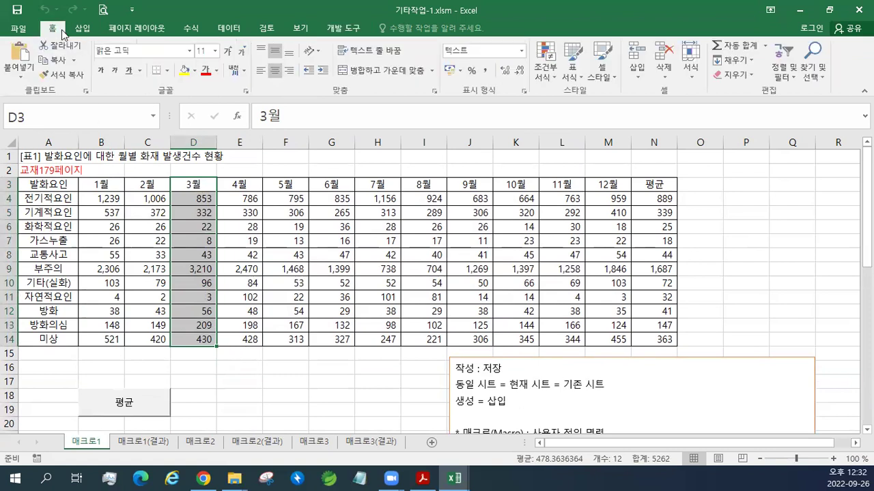
click(196, 71)
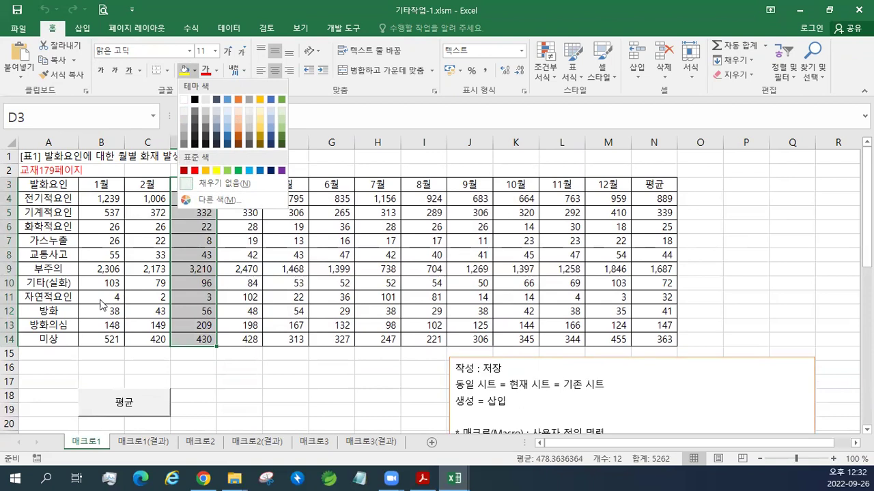
key(Escape)
click(291, 366)
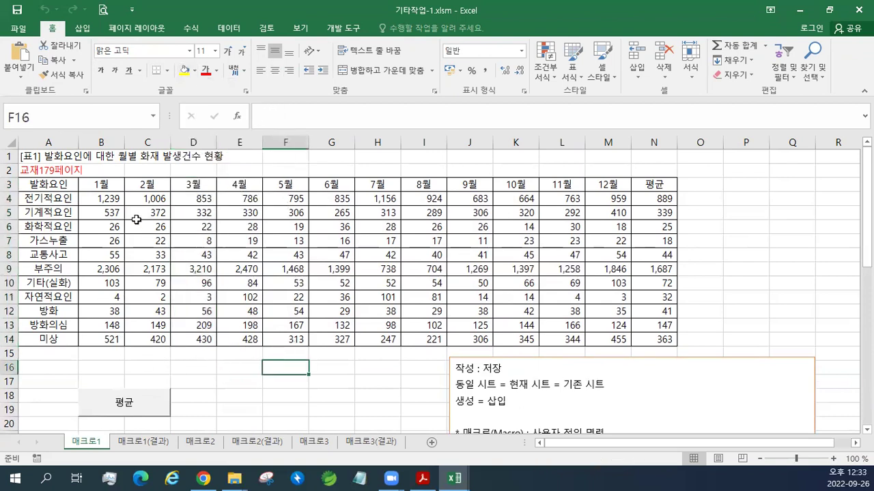
drag(101, 185, 102, 339)
drag(194, 186, 194, 326)
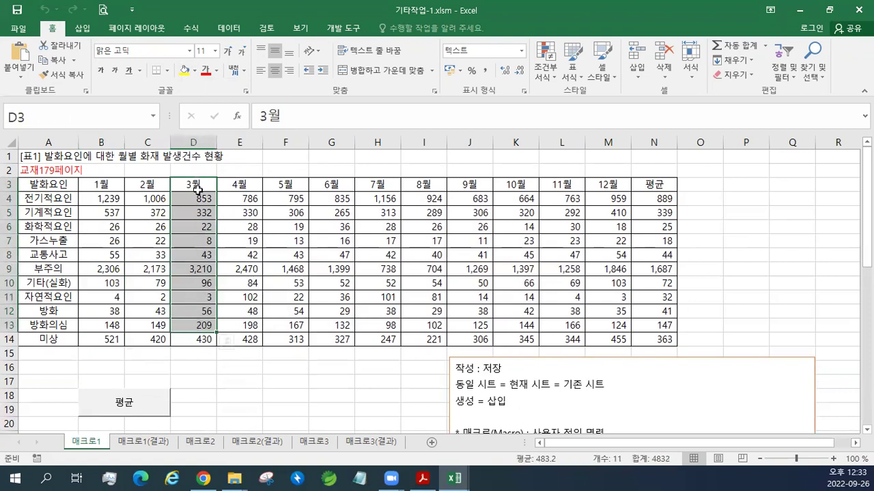
Move the macro notes text box up over the table, starting around row 3 from column J.
click(279, 170)
click(510, 355)
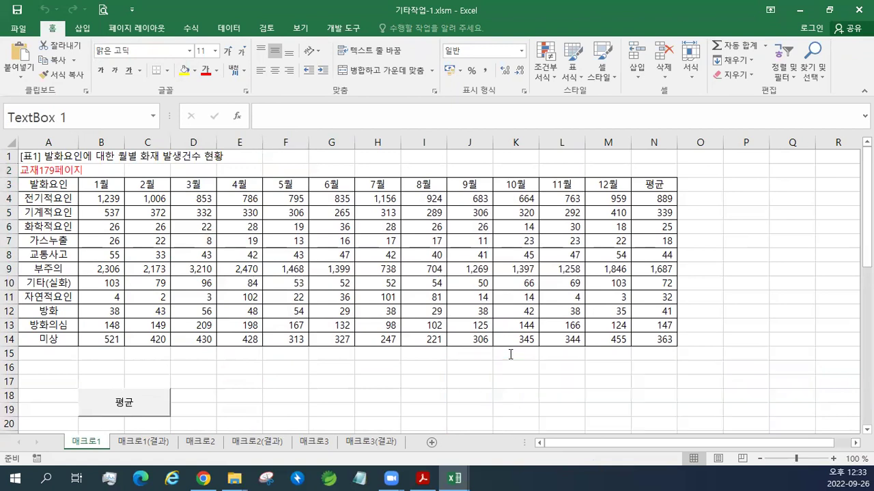
drag(510, 358, 510, 189)
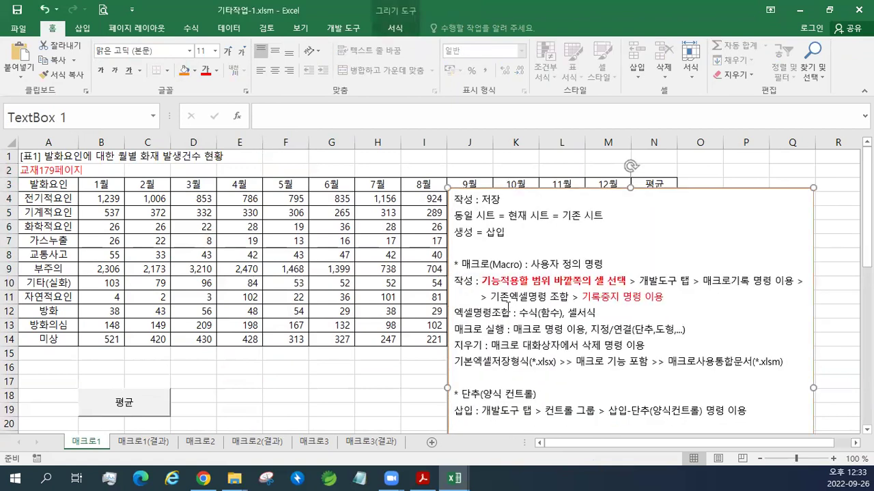
Select empty cell E1 above the table and open the settings for recording a new macro.
click(228, 157)
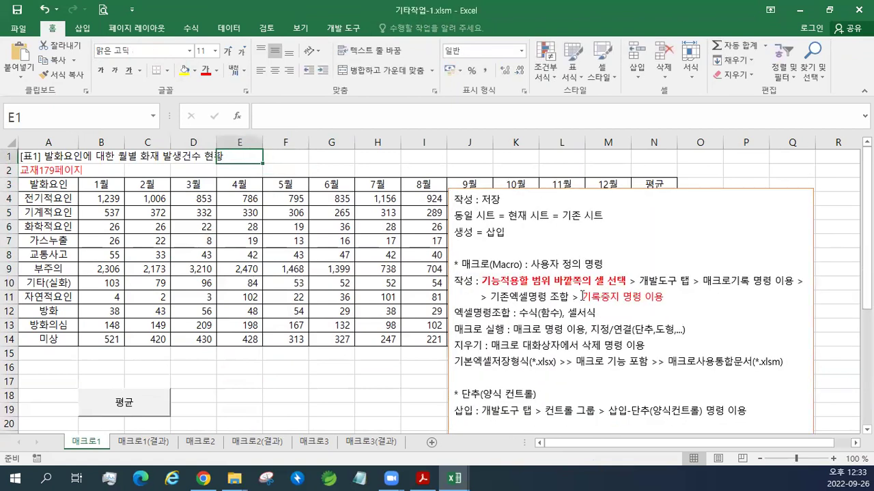
click(347, 31)
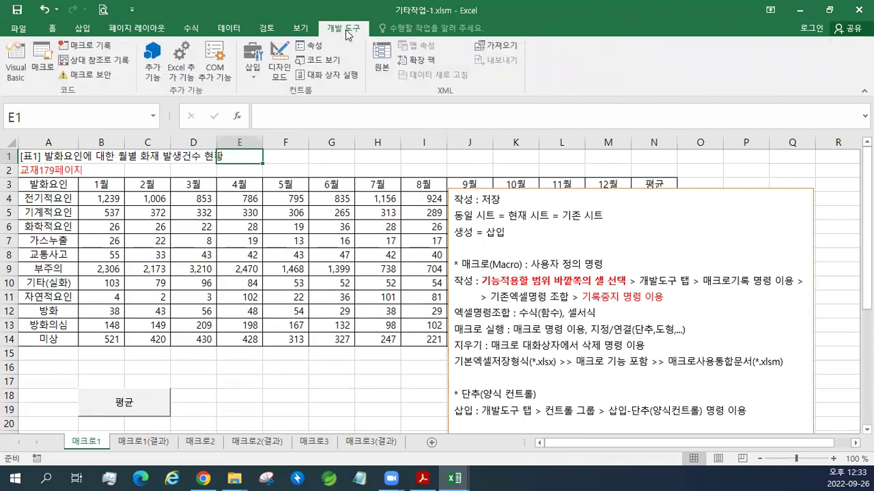
click(85, 48)
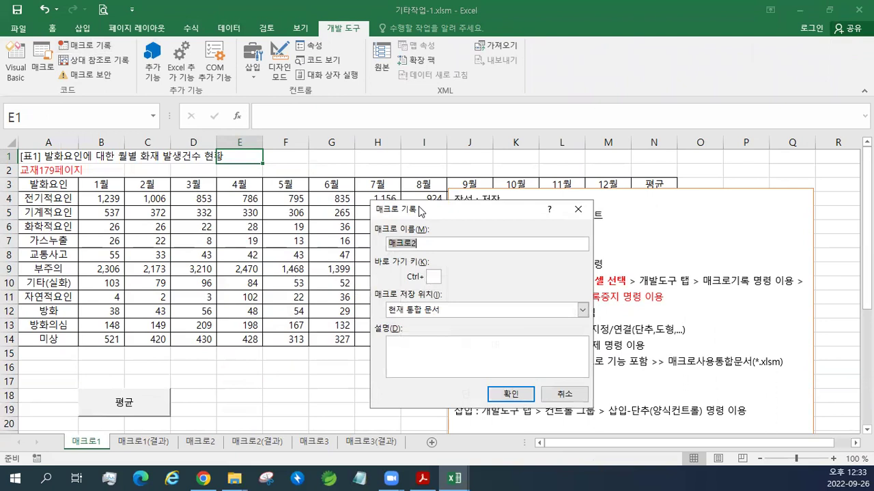
Name the new macro 서식, keep it stored in the current workbook, and start recording.
drag(420, 210, 400, 217)
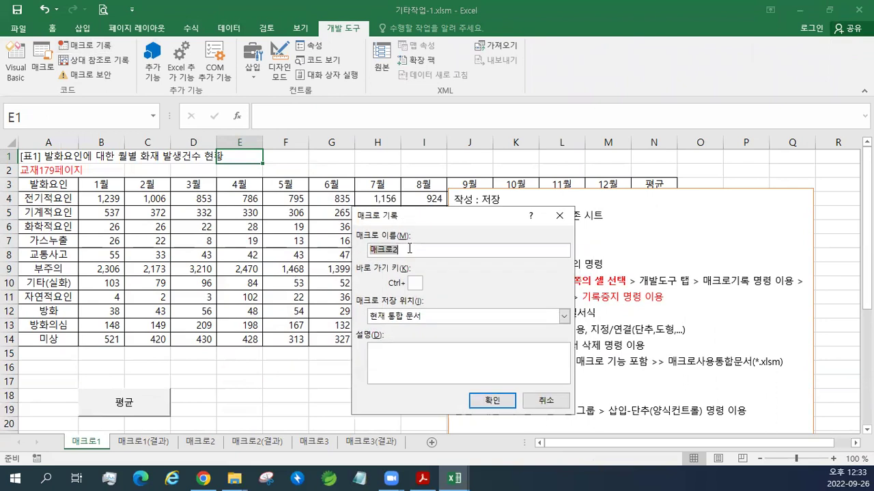
text(ㅈ서식)
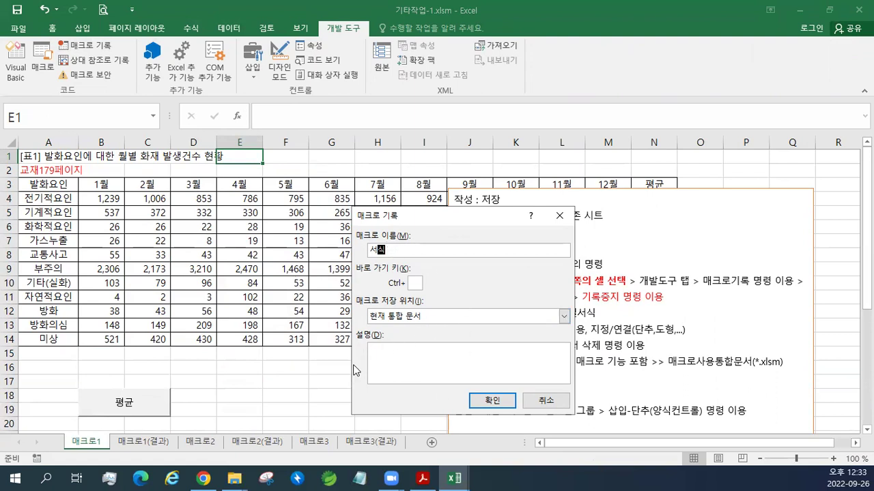
click(492, 401)
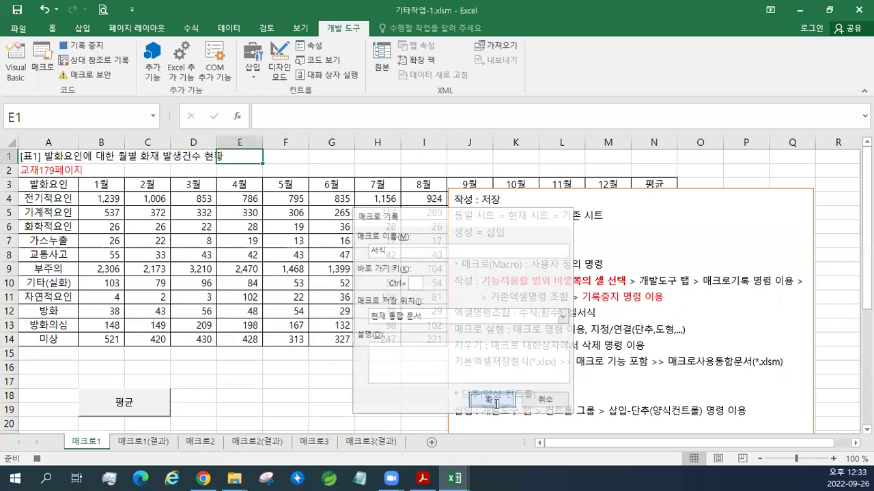
Fill the 1월 and 3월 columns, B3:B14 and D3:D14, with the standard blue color and stop the macro recording.
drag(111, 187, 112, 332)
click(106, 200)
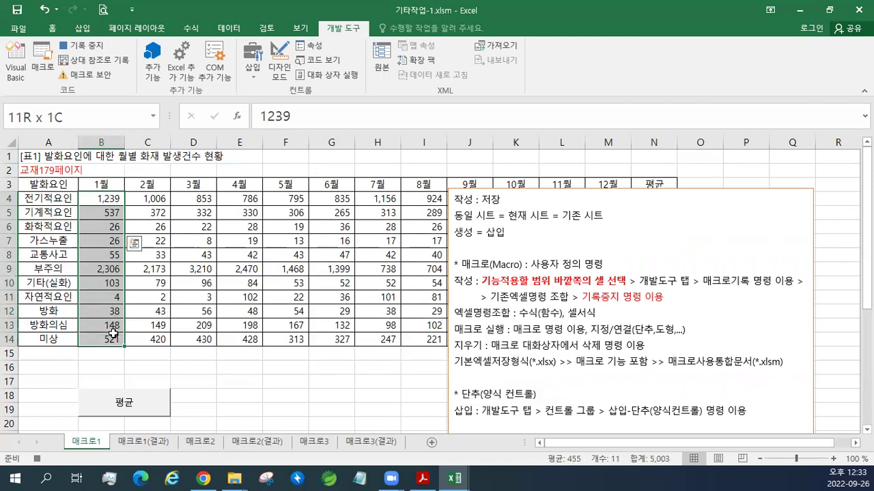
drag(108, 184, 111, 342)
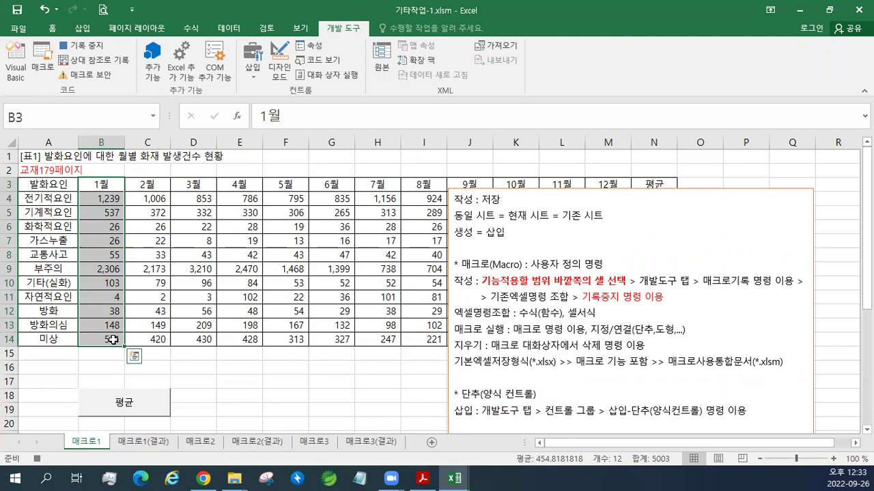
drag(192, 187, 196, 333)
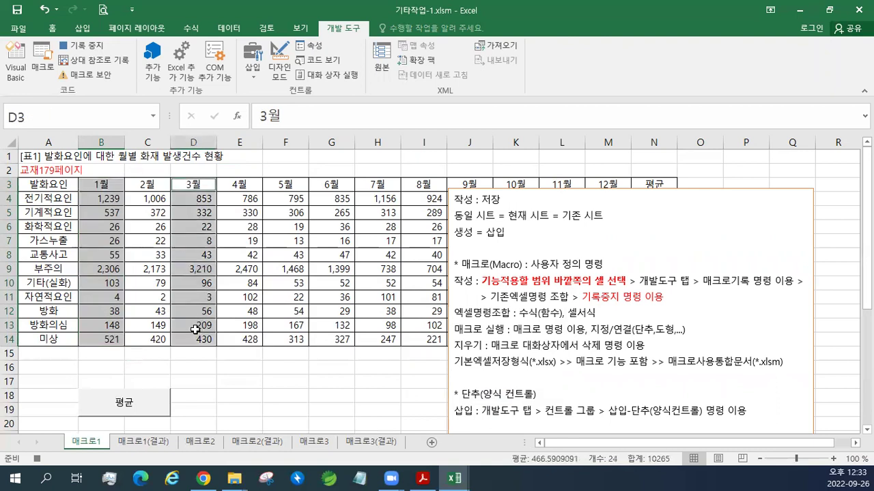
click(53, 30)
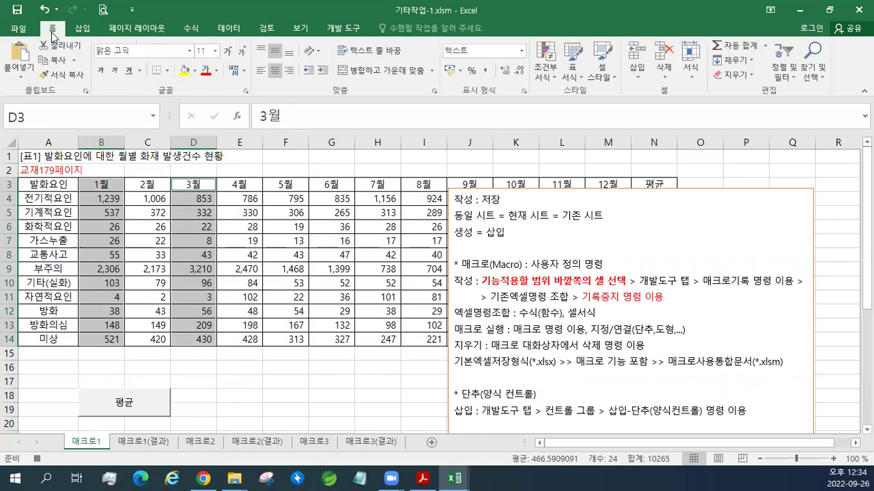
click(195, 71)
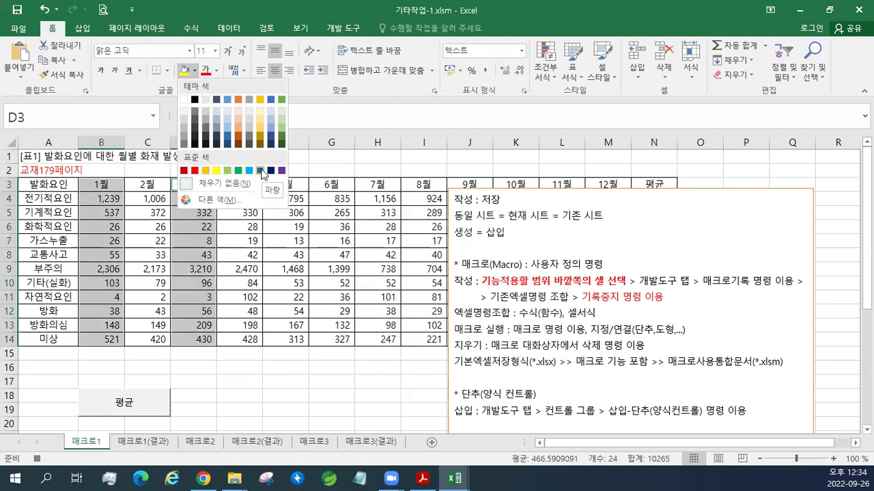
click(260, 171)
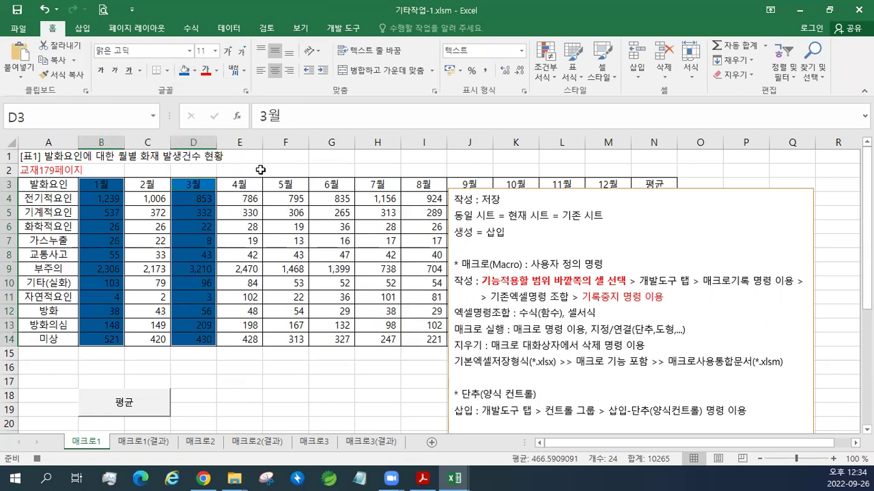
click(343, 28)
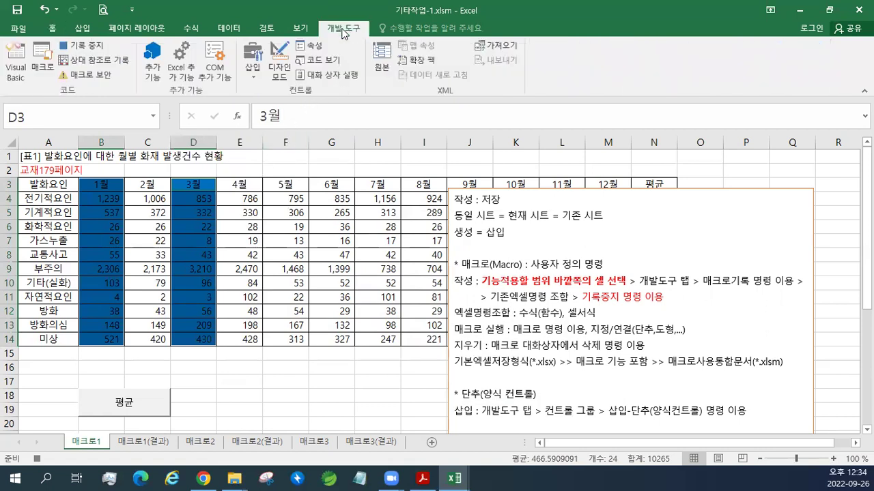
click(101, 54)
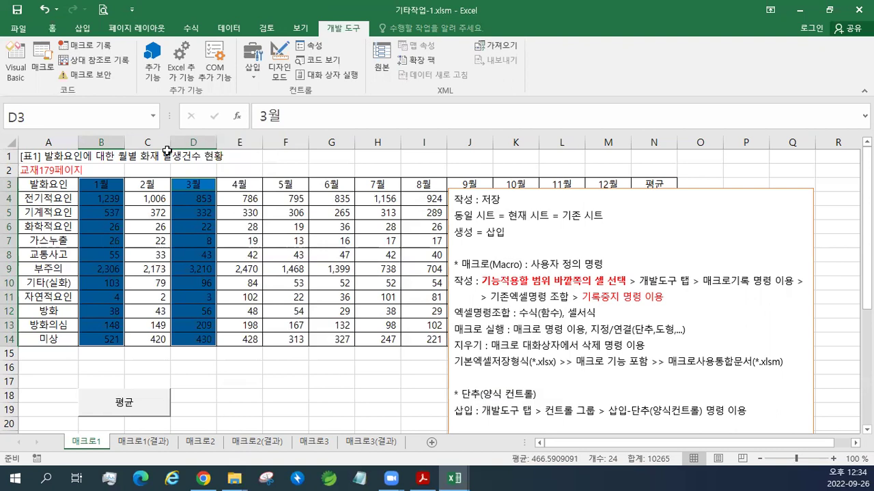
Draw a rectangle shape covering cells F18:G19, about 3.81 cm wide and 1.16 cm high.
click(83, 29)
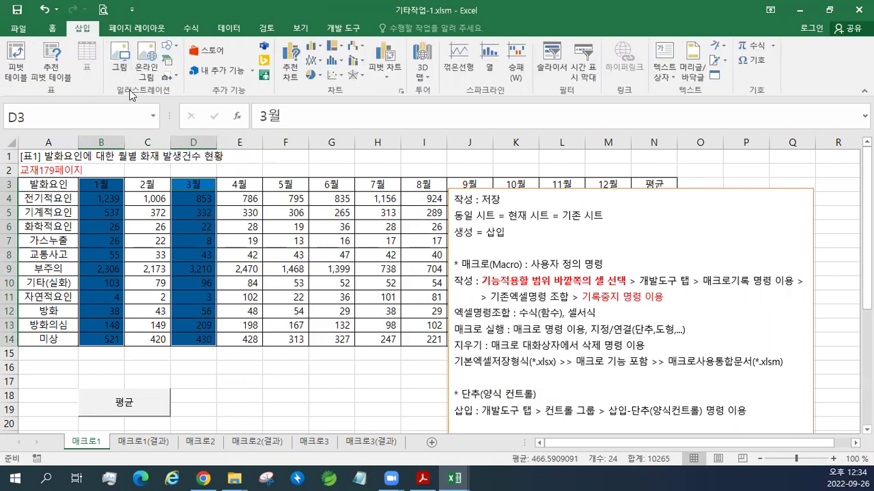
click(174, 54)
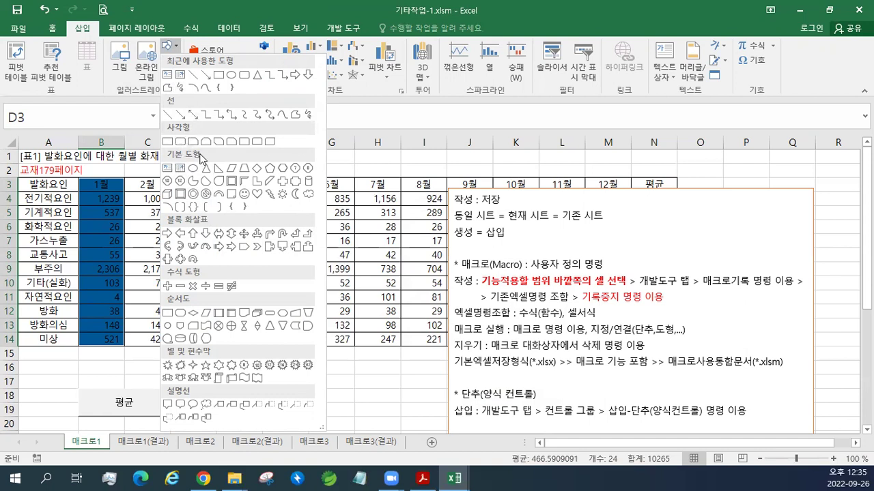
click(167, 145)
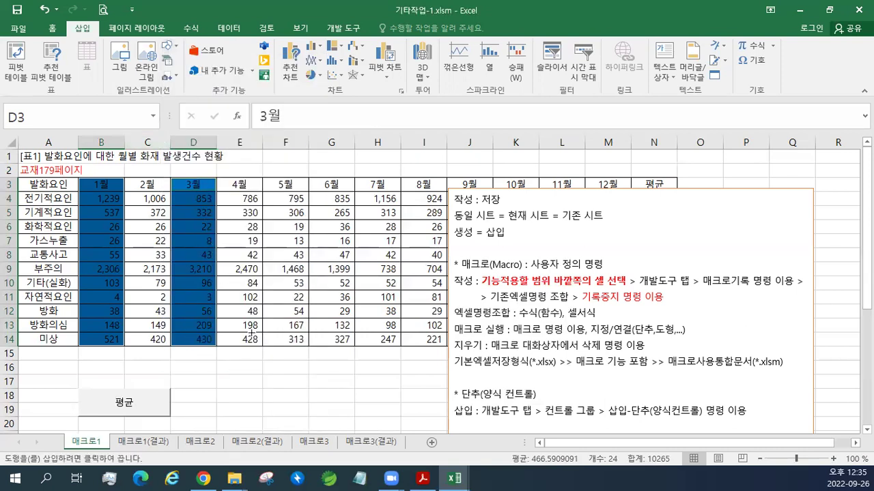
scroll(251, 335, down, 3)
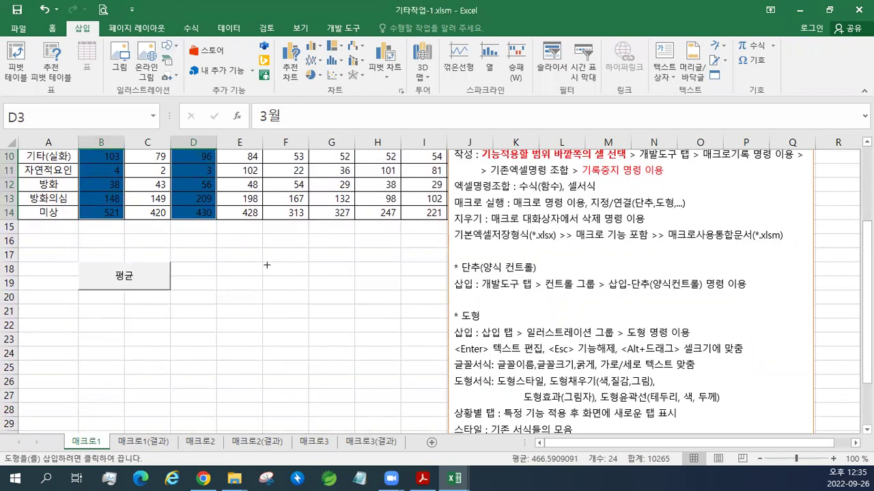
mouse_move(266, 265)
mouse_down()
mouse_move(300, 286)
mouse_move(338, 286)
mouse_up()
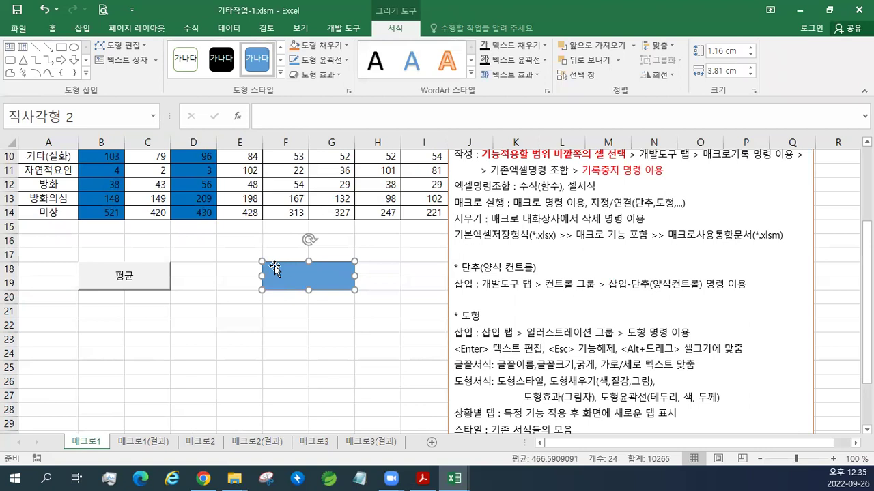
Add the text 서식 to the blue rectangle and leave text editing.
right_click(309, 273)
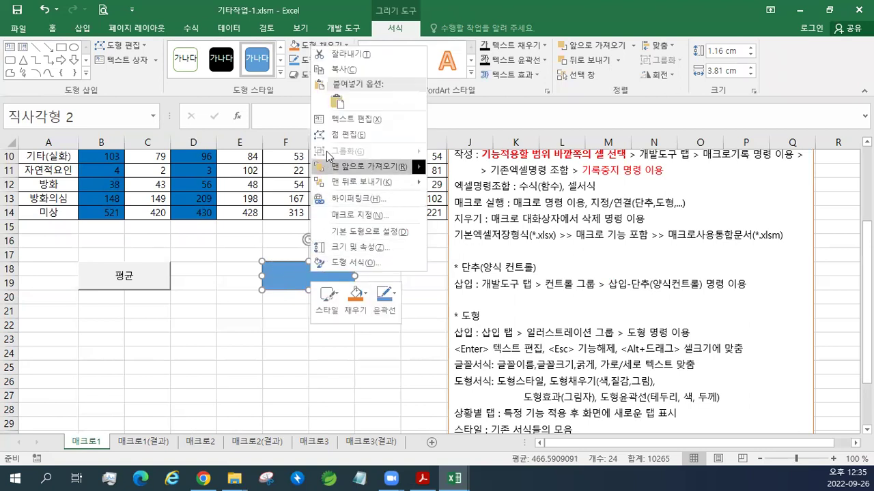
click(292, 273)
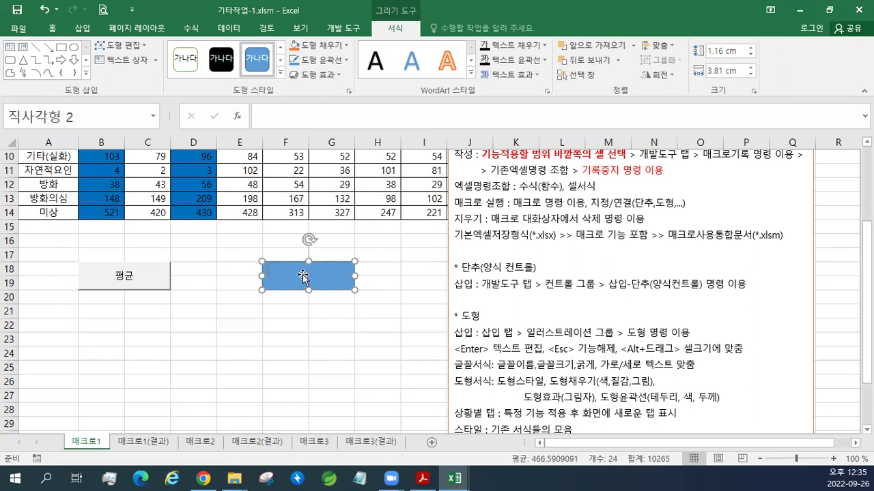
text(셀 서)
key(BackSpace)
key(BackSpace)
key(BackSpace)
key(BackSpace)
text(서)
key(BackSpace)
key(BackSpace)
text(서식)
key(ctrl+a)
key(Escape)
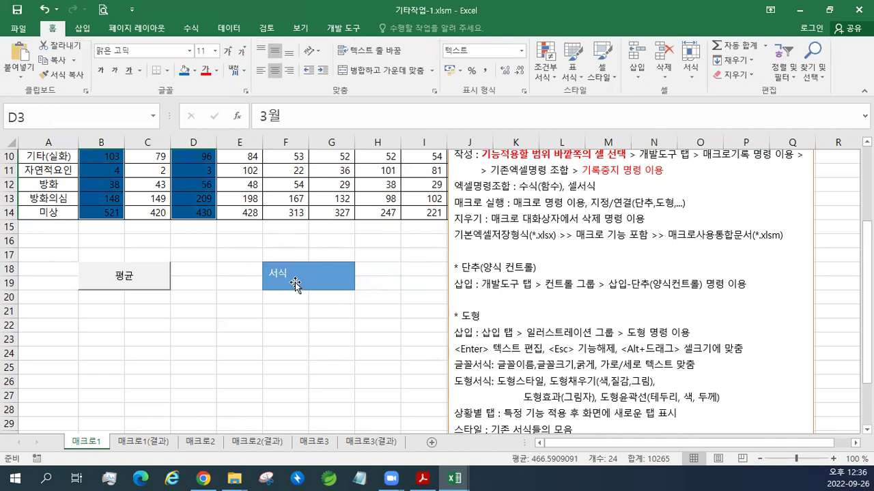
click(312, 275)
click(311, 320)
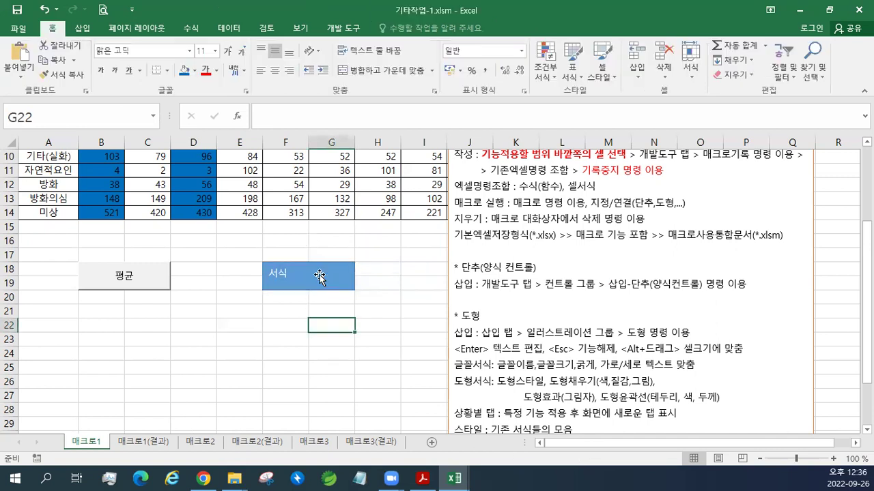
Assign the 서식 macro to the rectangle shape and deselect the shape.
click(320, 276)
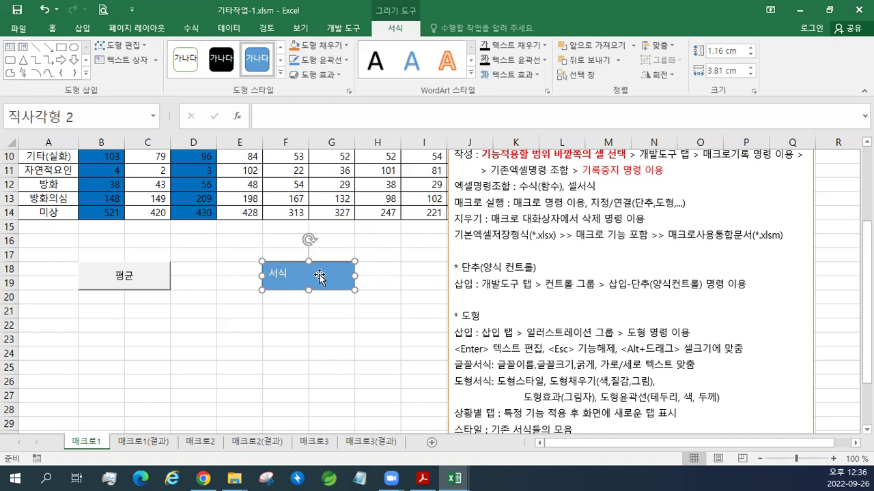
right_click(321, 277)
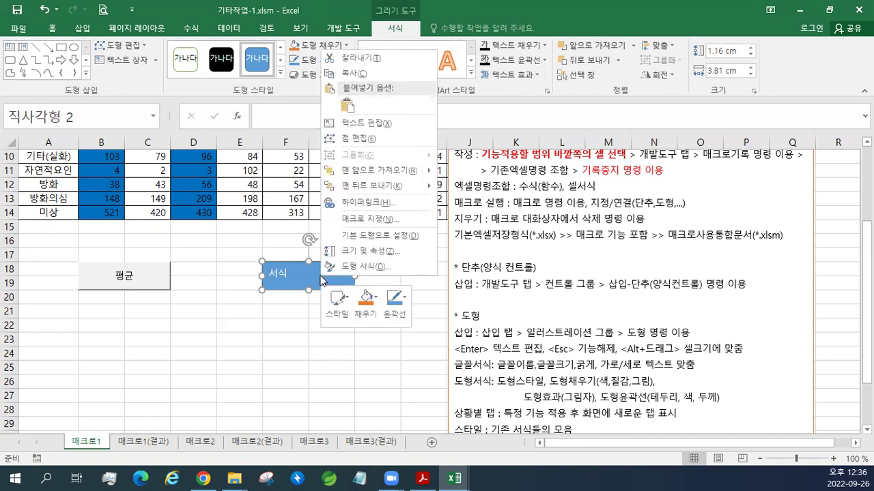
click(391, 225)
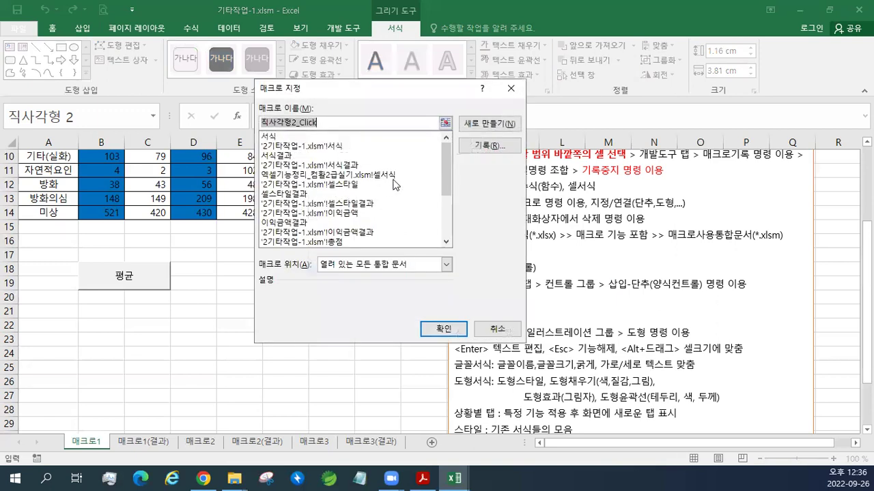
click(272, 139)
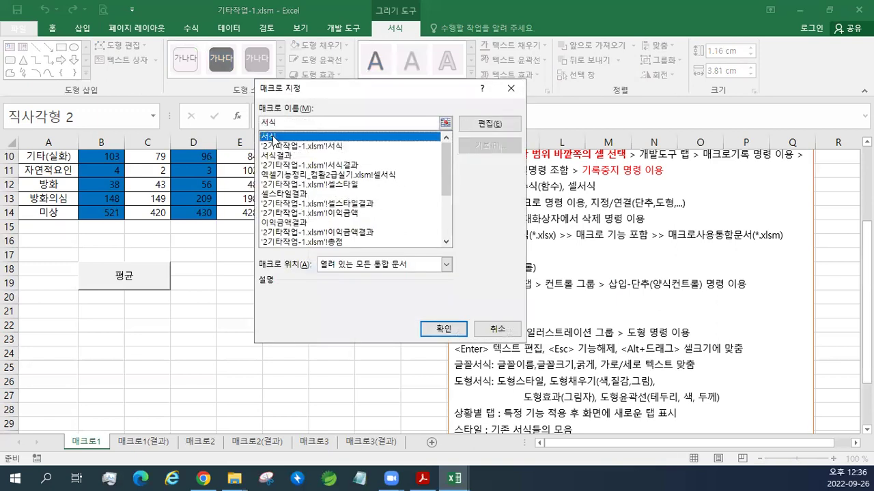
click(447, 331)
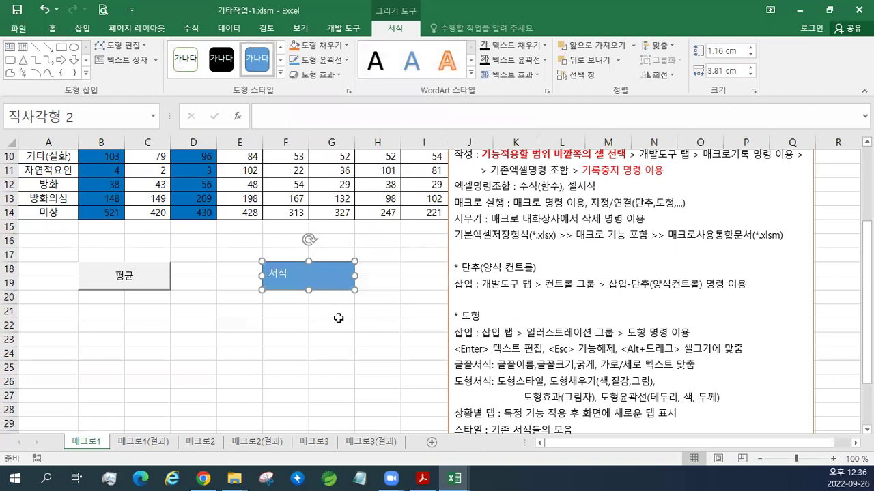
click(338, 318)
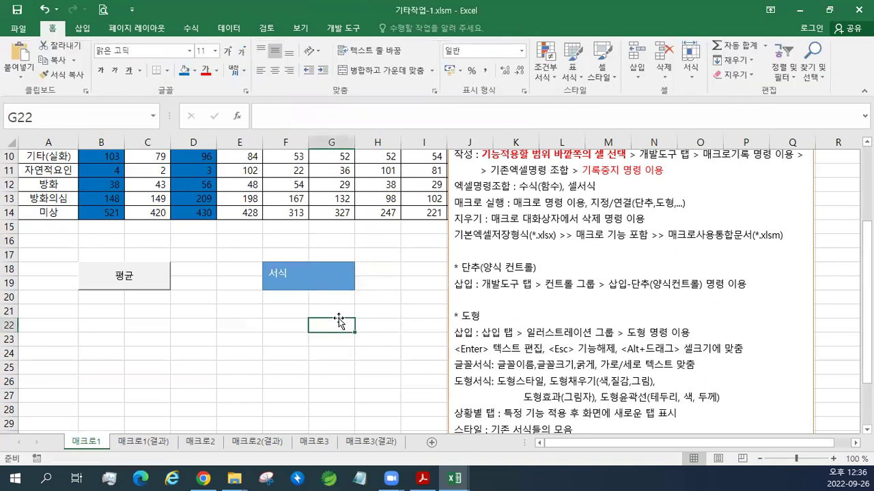
Remove the fill color from B3:B14 and D3:D14.
scroll(339, 318, up, 1)
scroll(340, 325, up, 1)
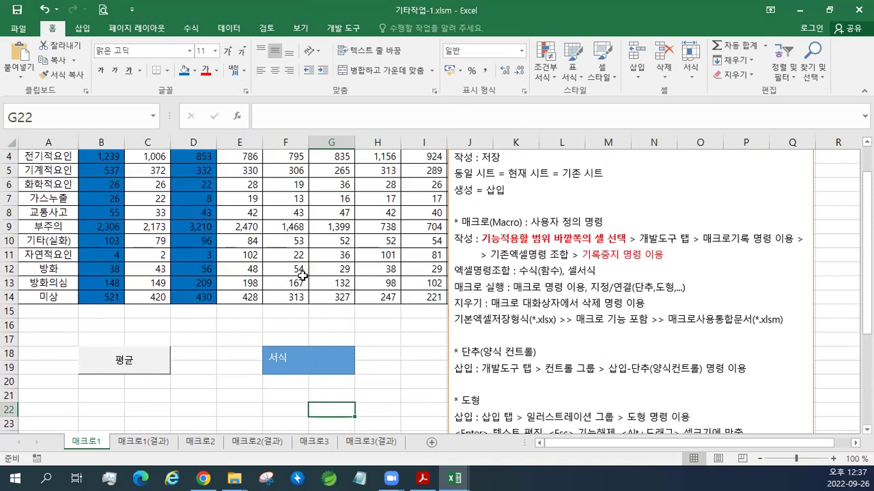
scroll(301, 273, up, 1)
drag(103, 184, 108, 336)
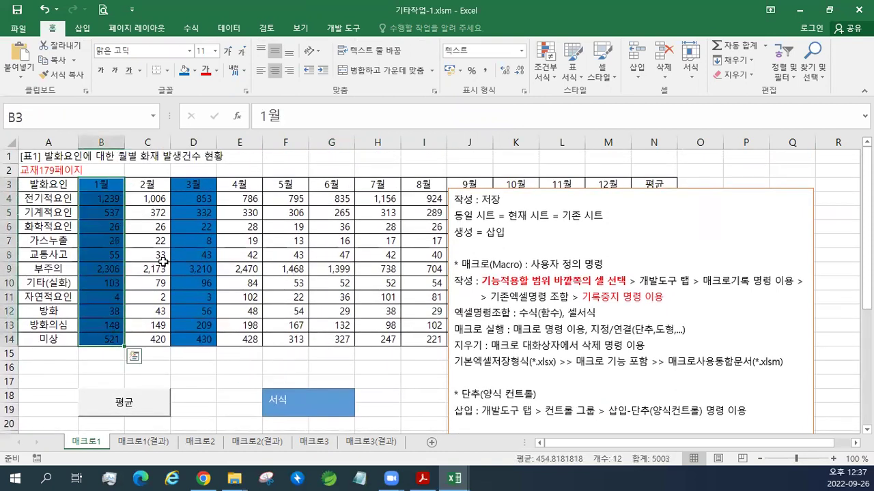
drag(193, 185, 186, 343)
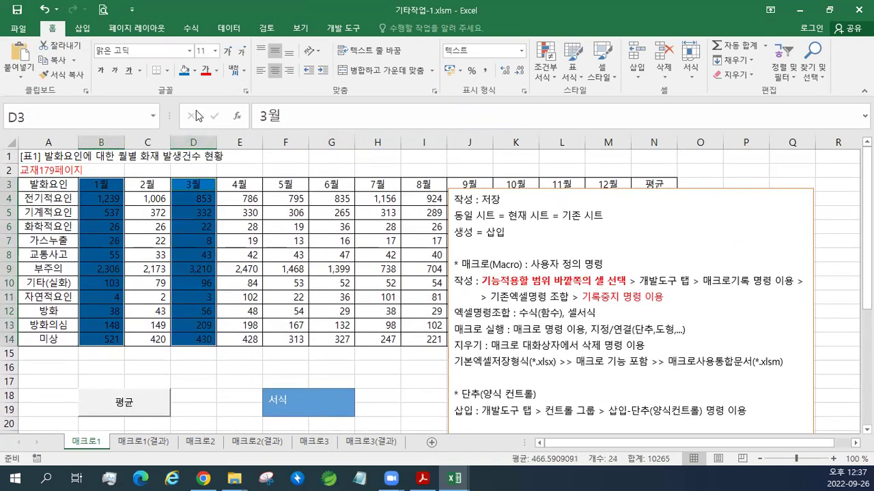
click(194, 71)
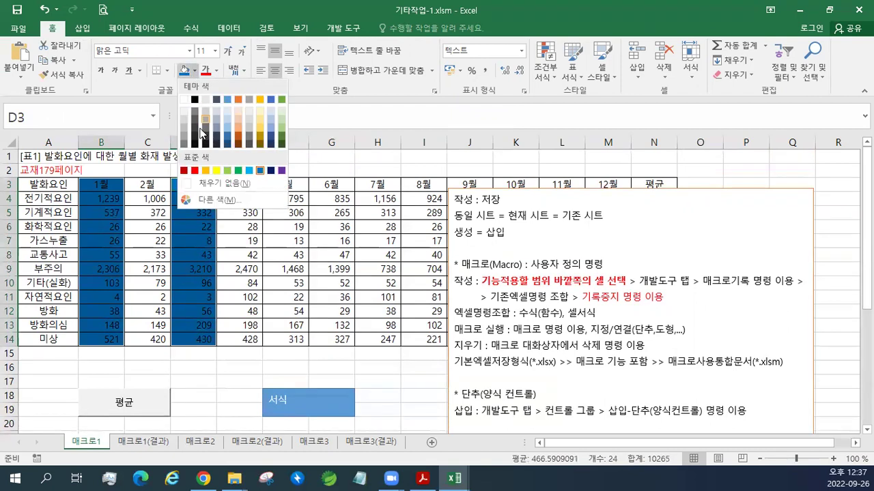
click(208, 188)
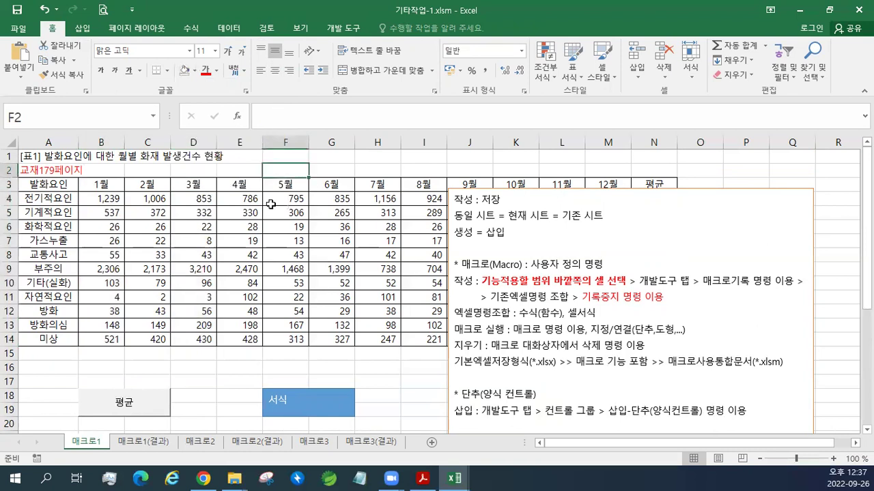
click(377, 254)
click(327, 293)
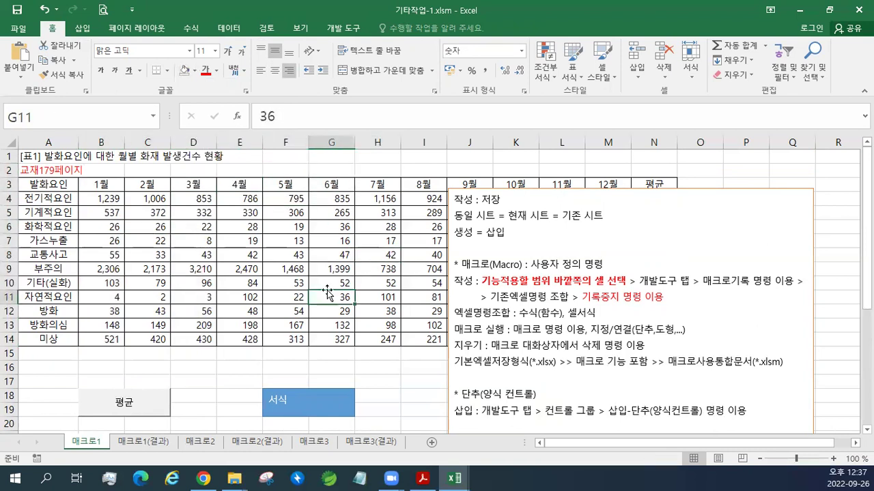
Run the 서식 macro from the rectangle shape to reapply the column fill, and deselect the formatted ranges.
click(325, 402)
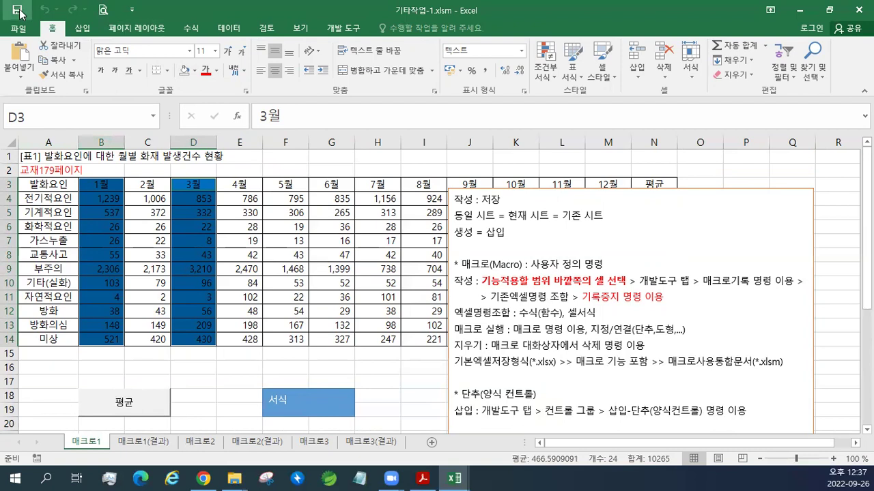
click(350, 363)
scroll(350, 364, down, 3)
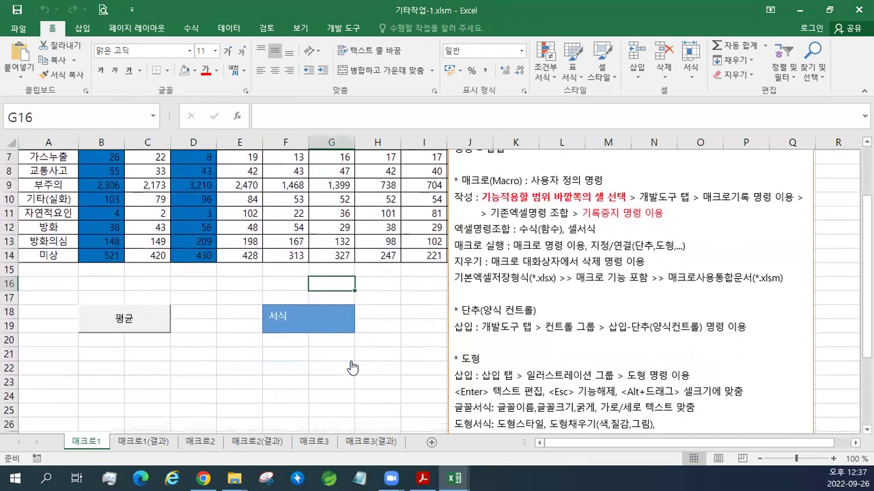
scroll(353, 368, down, 1)
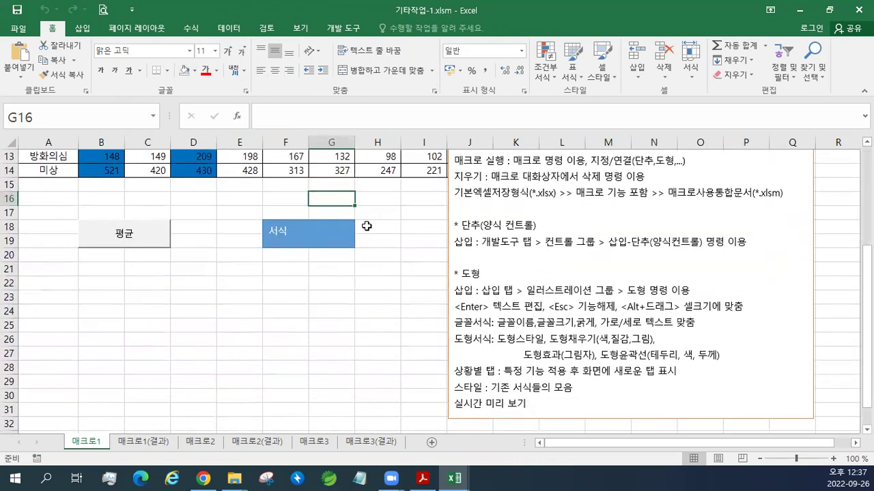
Open the macro list, select the 서식 macro, and close the list without running or changing it.
click(350, 28)
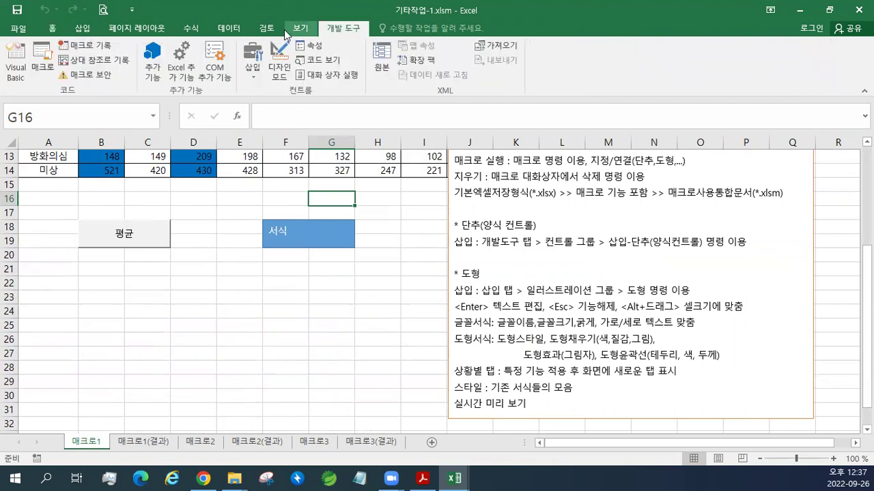
click(46, 74)
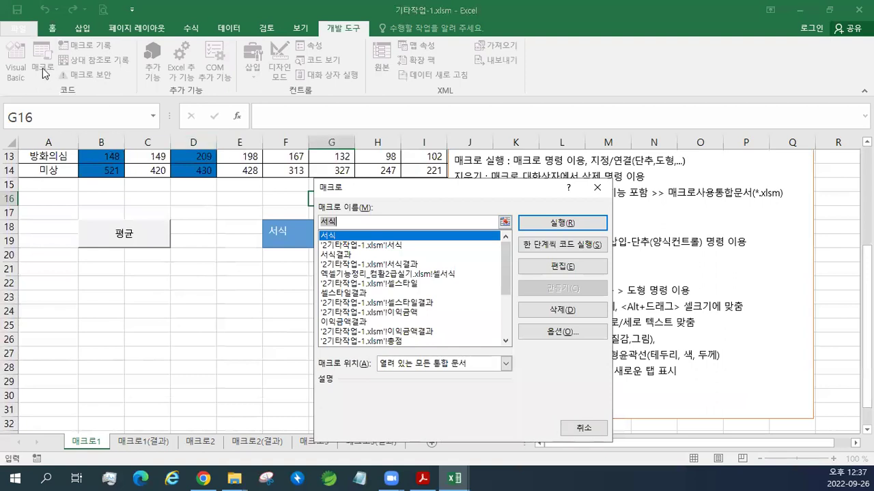
click(330, 236)
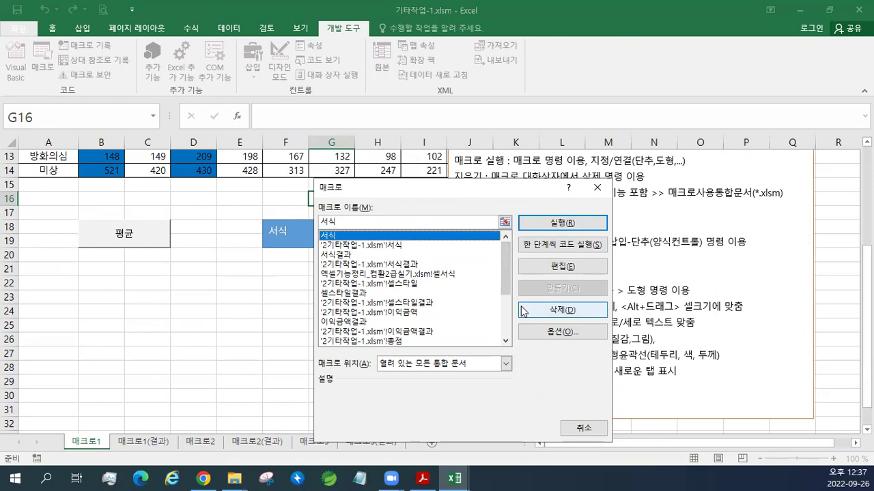
click(597, 187)
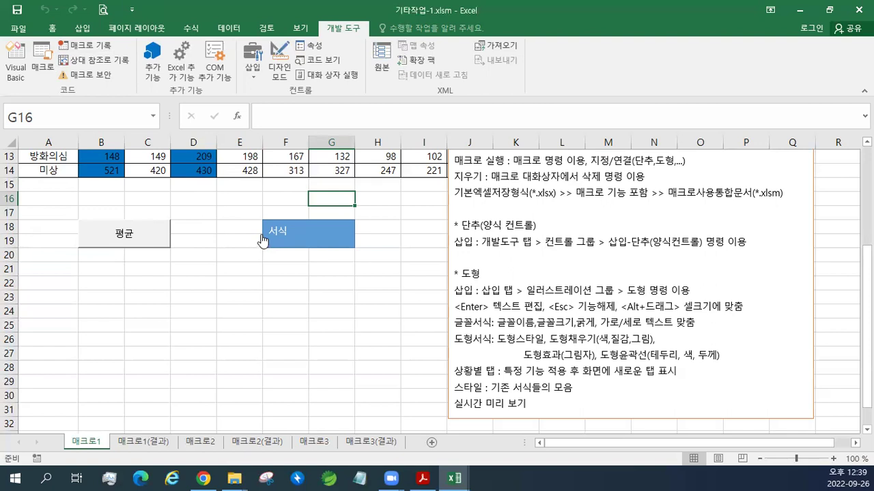
Insert trial characters before the 평균 button's caption, erase them, and leave text editing.
right_click(159, 237)
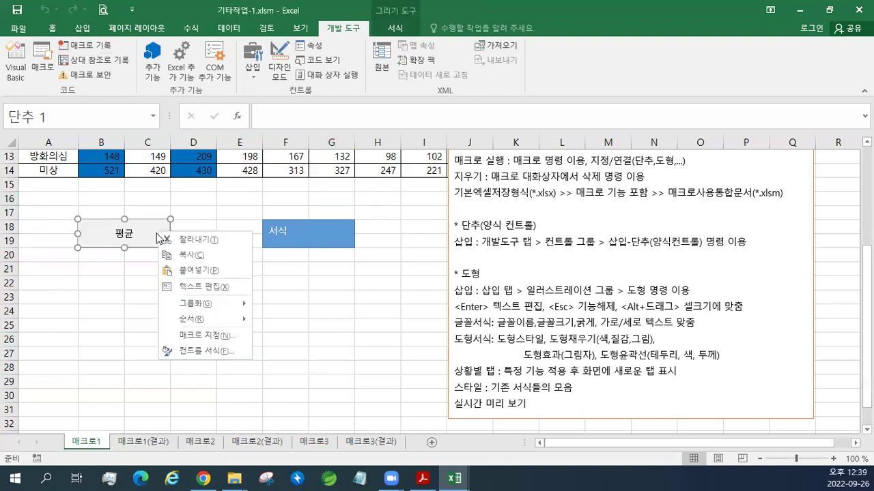
click(146, 237)
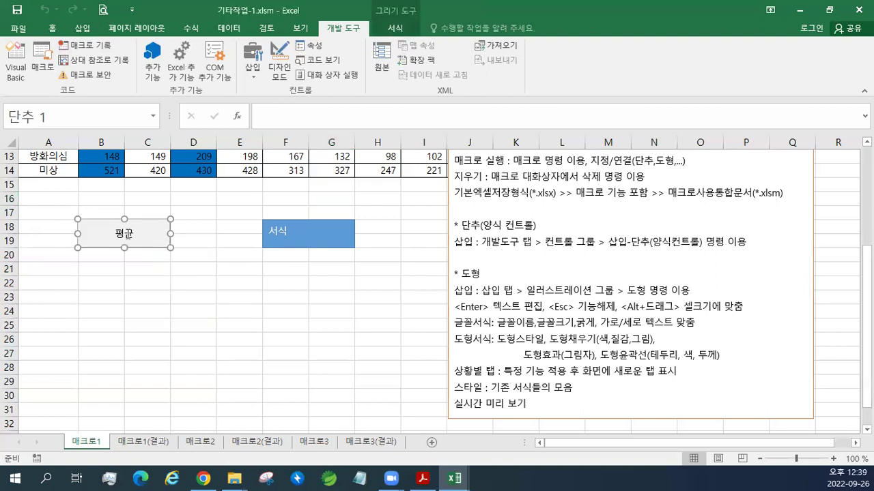
click(116, 233)
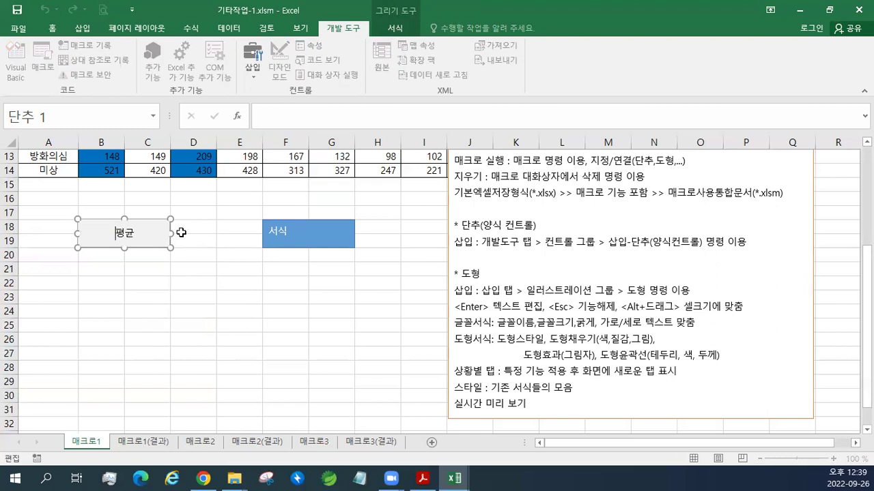
text(ㅇ나ㅣ라ㅣ)
key(BackSpace)
key(BackSpace)
key(BackSpace)
key(BackSpace)
key(BackSpace)
key(Escape)
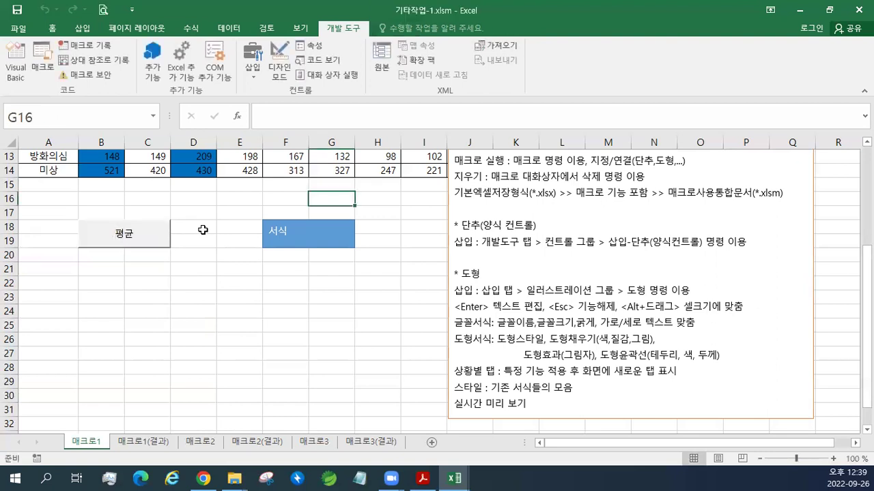
Enlarge the 평균 button across into column E and down to about row 24.
right_click(157, 234)
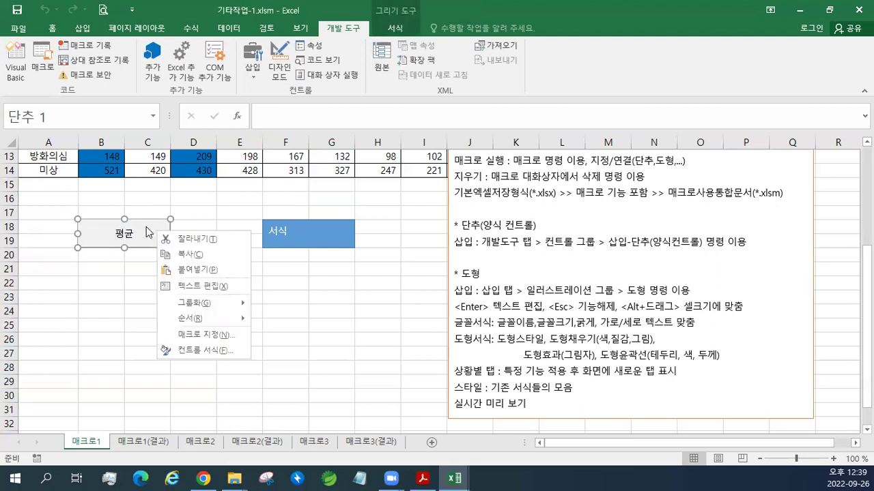
click(144, 232)
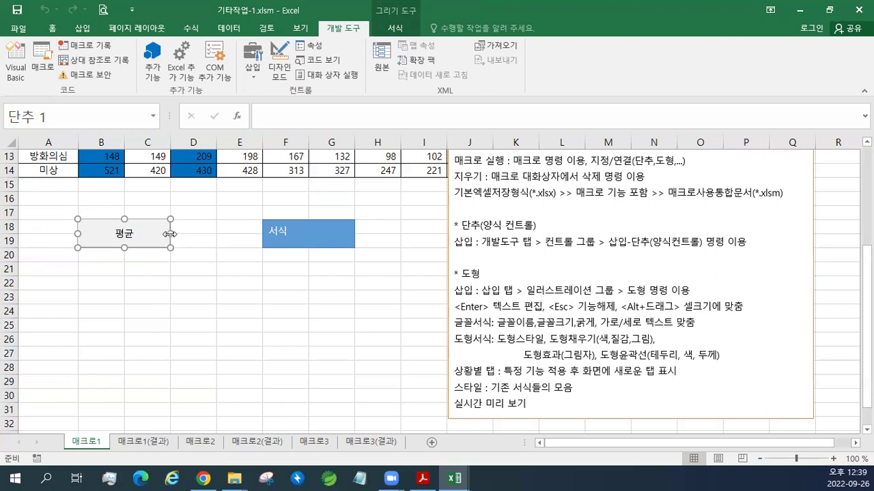
drag(170, 234, 201, 233)
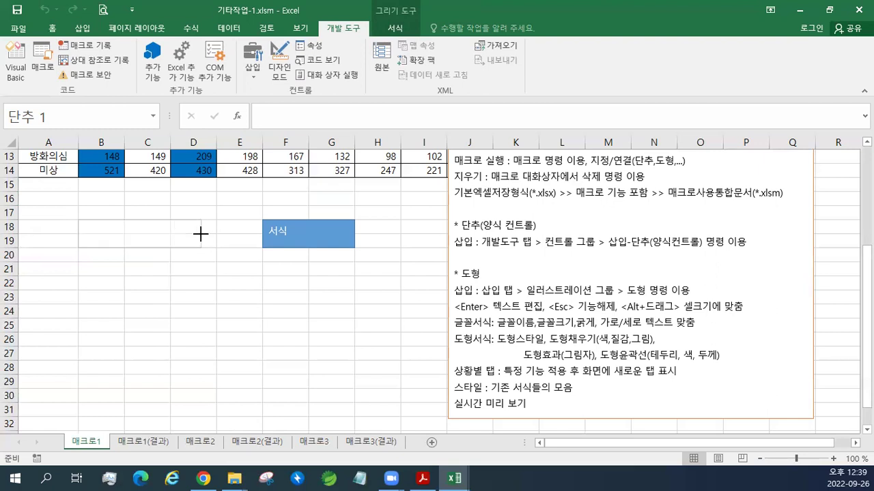
drag(139, 248, 147, 280)
drag(201, 281, 224, 308)
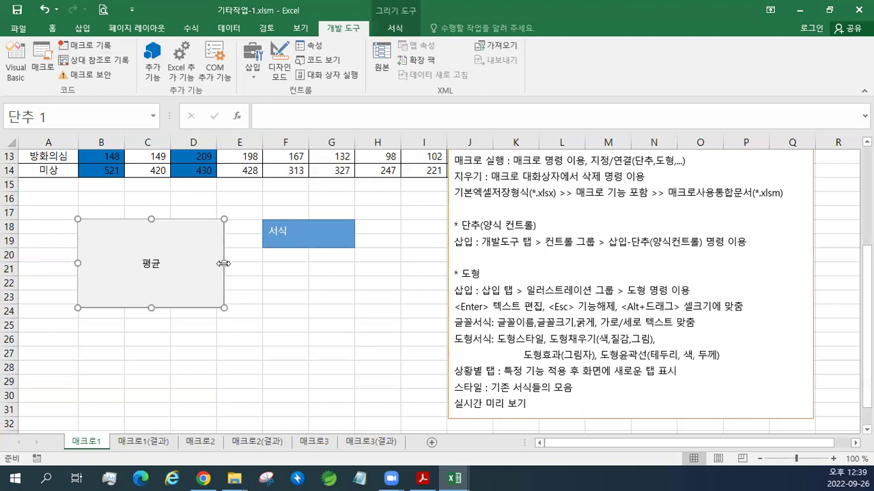
Shrink the 평균 button so it covers B18:C19 and deselect it.
drag(224, 263, 170, 260)
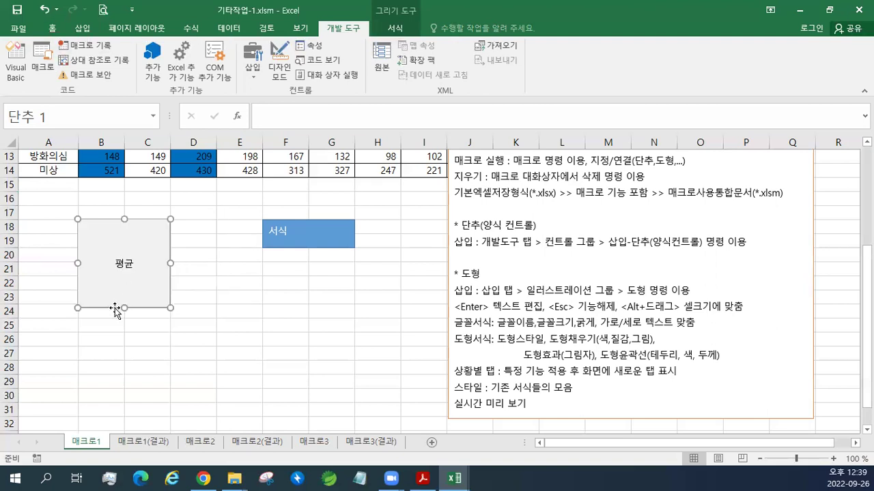
drag(114, 309, 170, 249)
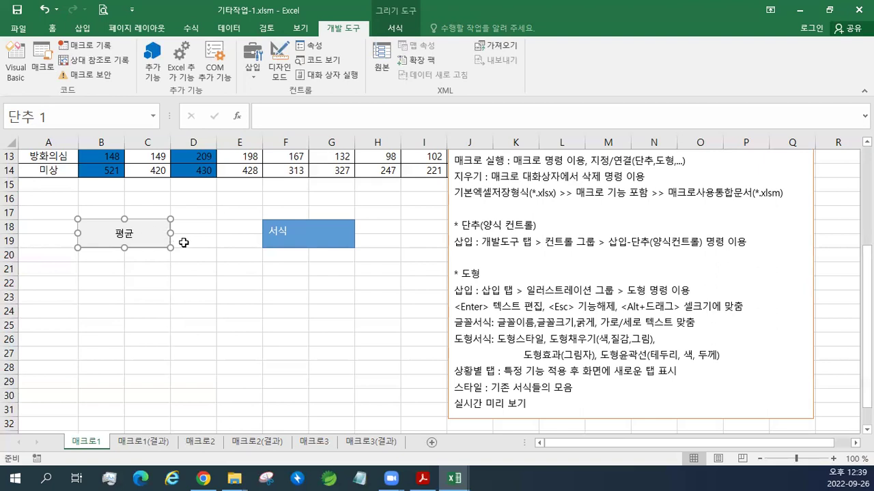
click(186, 287)
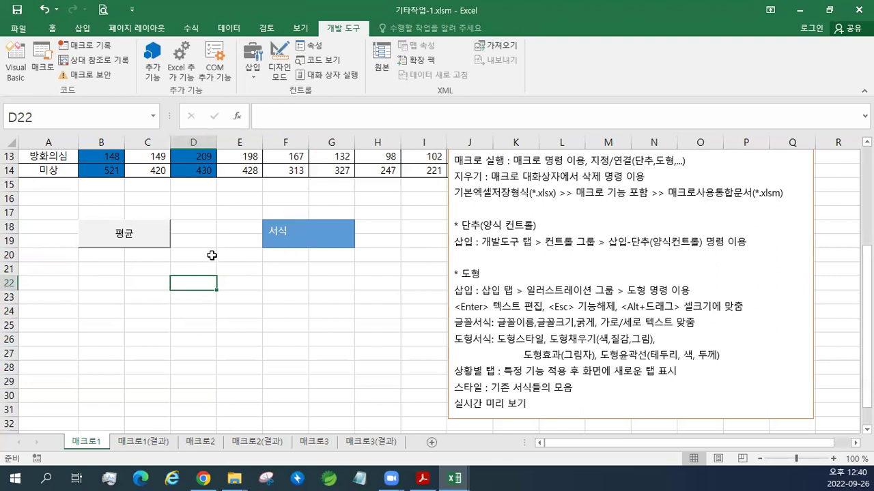
Assign the 서식 macro to the blue rectangle again.
ctrl+click(303, 233)
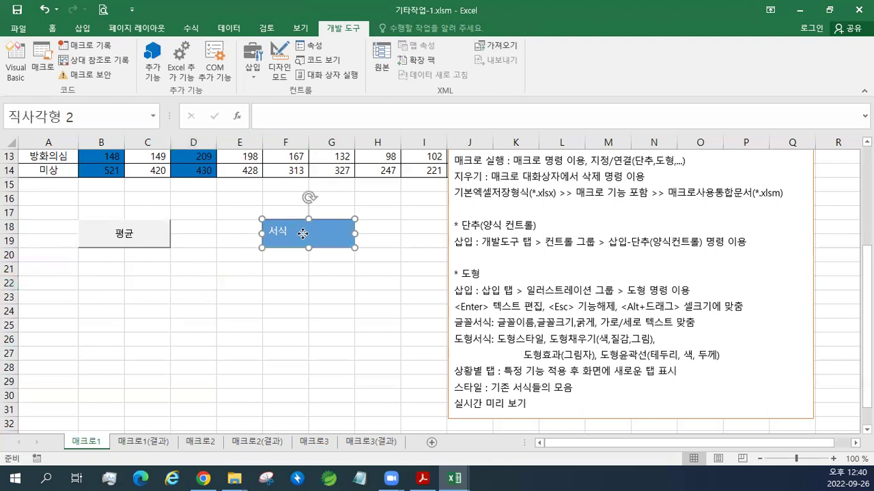
right_click(302, 234)
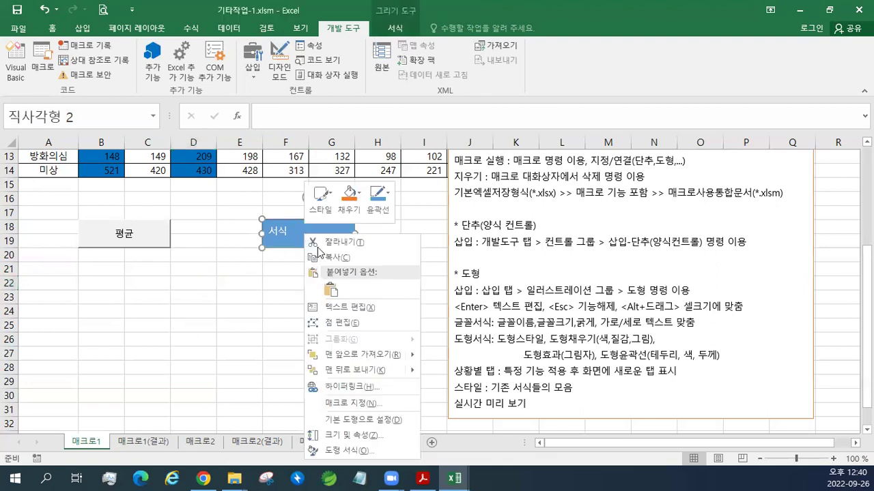
click(350, 404)
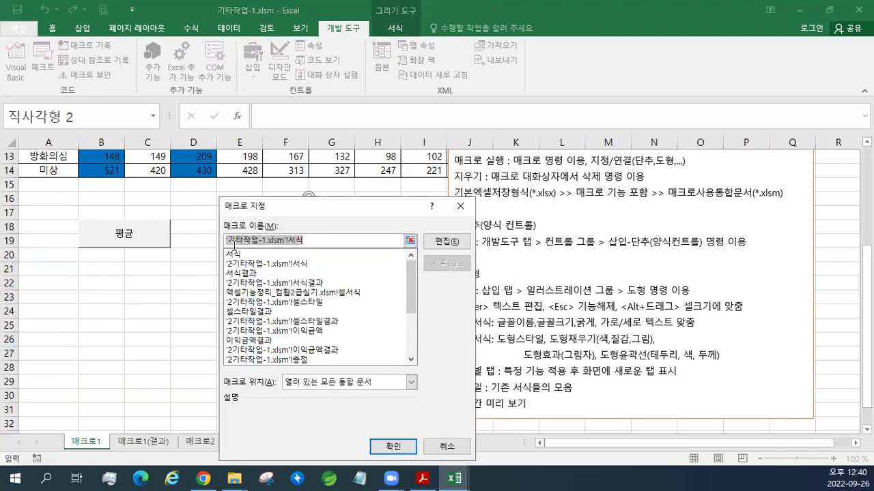
click(233, 254)
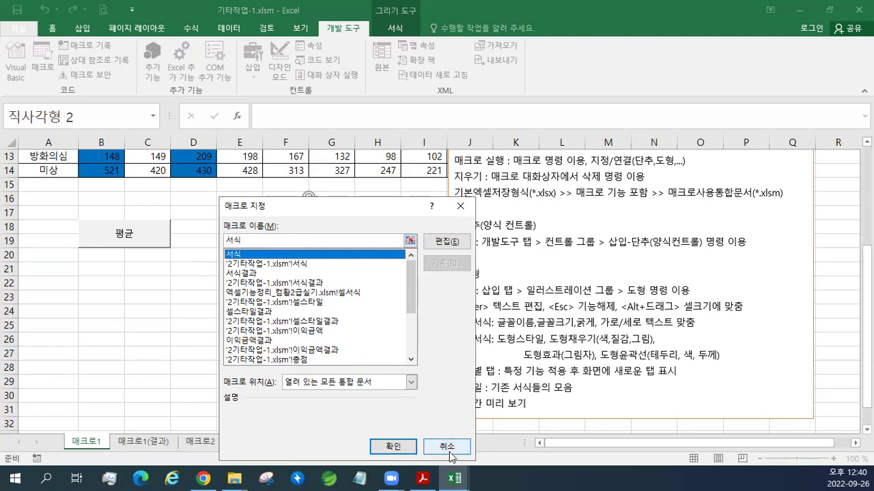
click(393, 447)
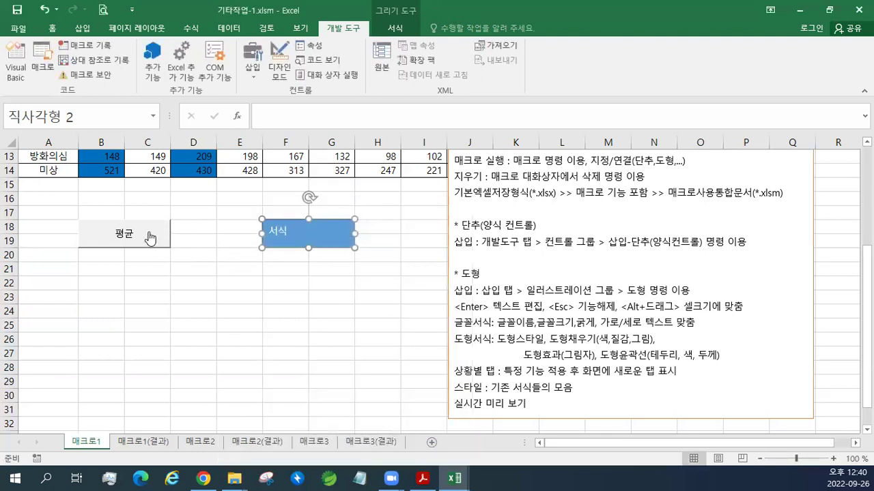
right_click(150, 238)
click(94, 228)
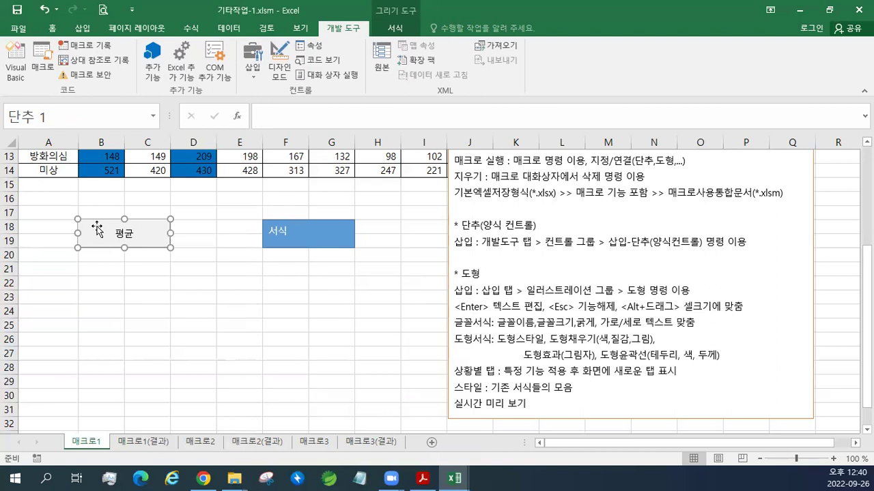
right_click(281, 229)
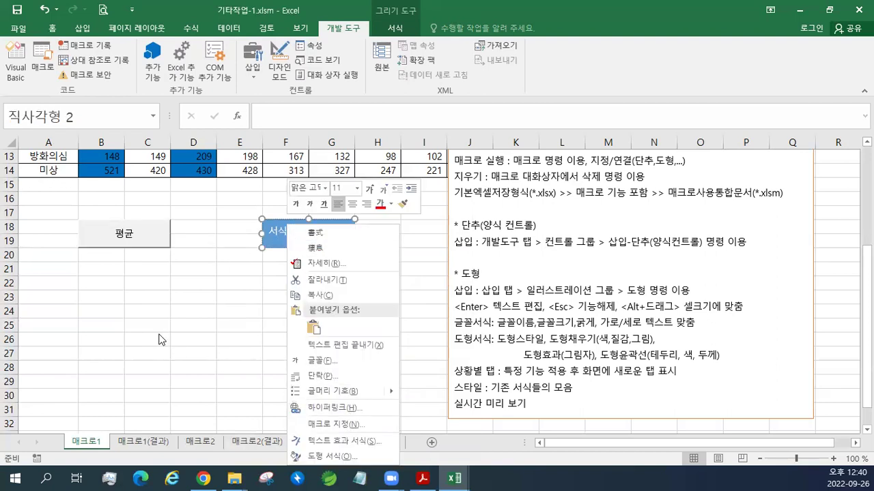
key(Escape)
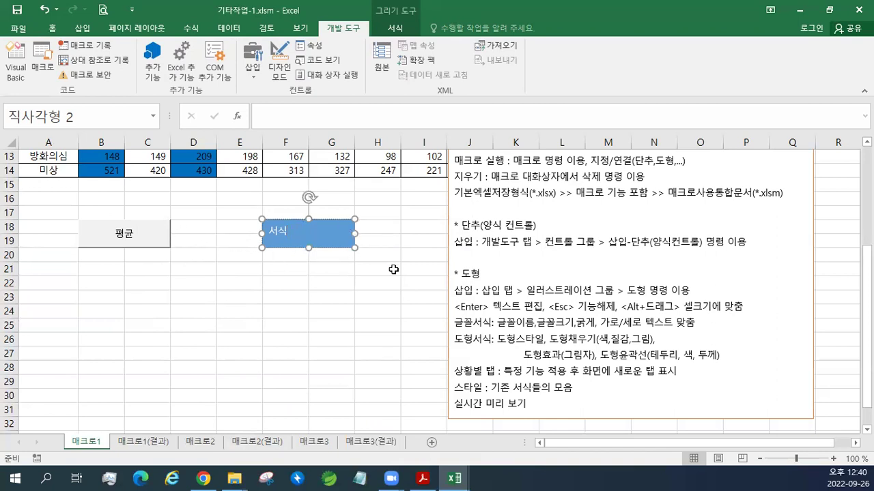
drag(494, 306, 686, 306)
click(636, 306)
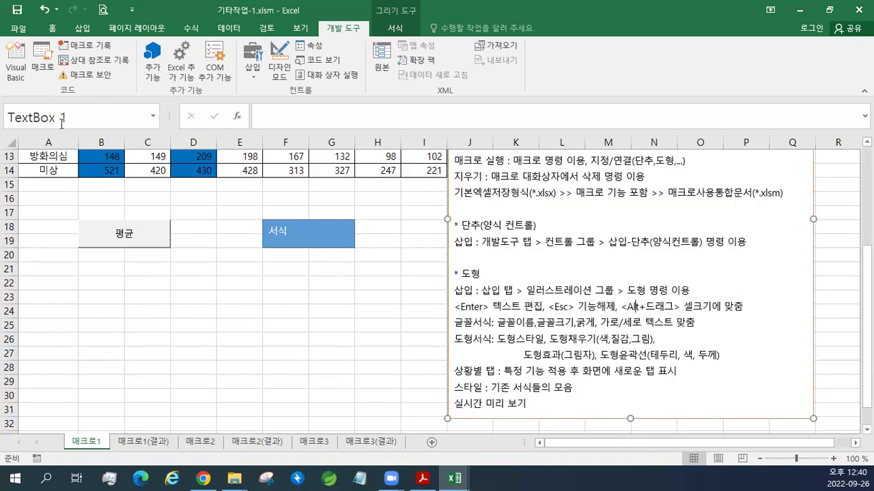
click(213, 230)
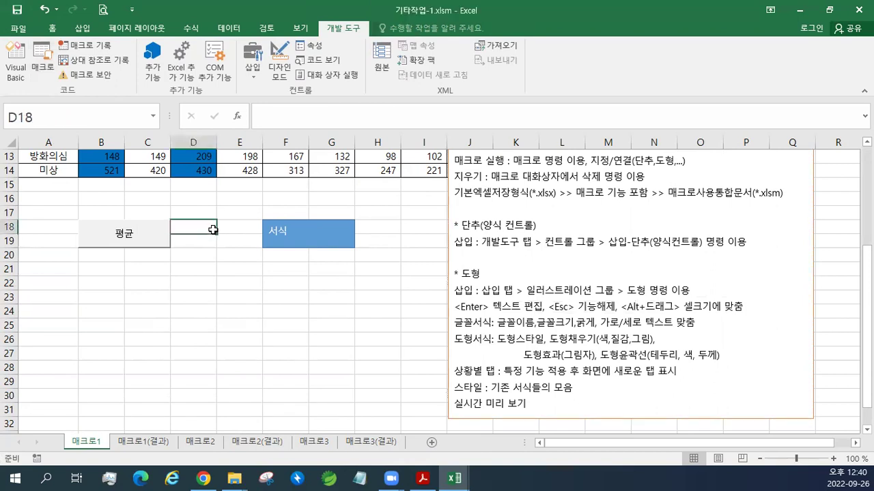
Restore the 기타작업-1.xlsm window to its smaller size and reposition it over the other open workbook.
scroll(213, 230, up, 3)
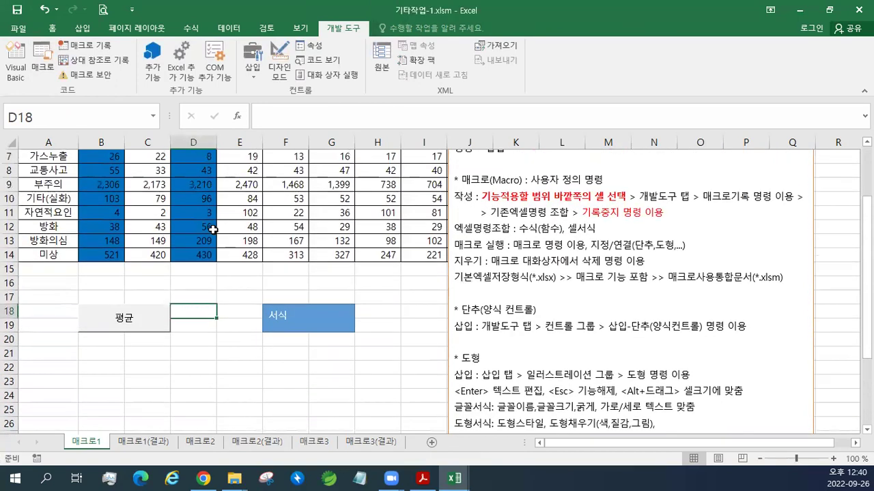
scroll(213, 230, up, 1)
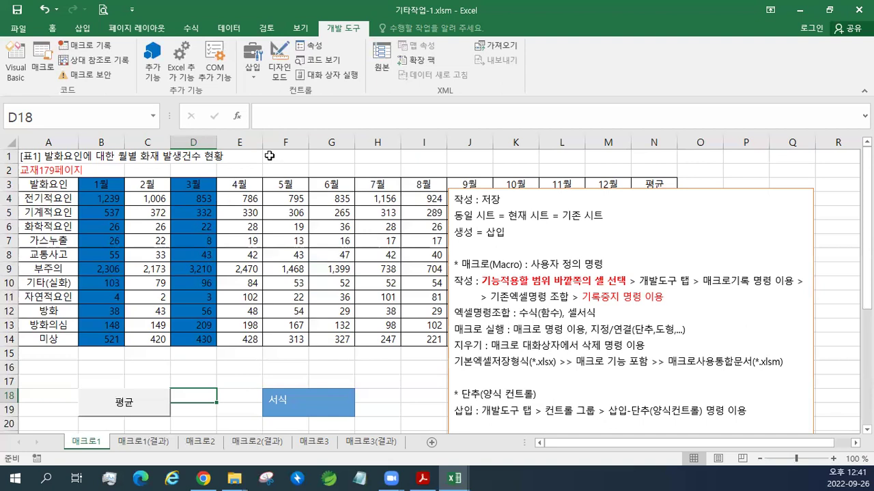
click(829, 10)
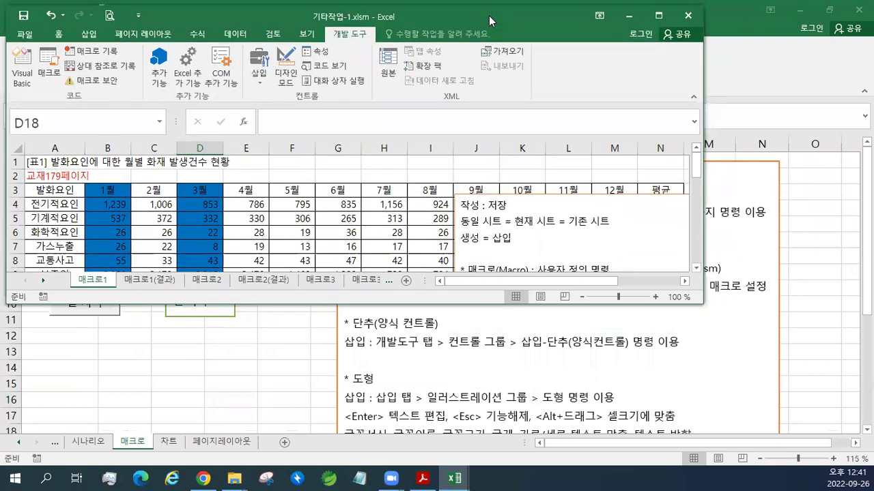
drag(512, 36, 486, 13)
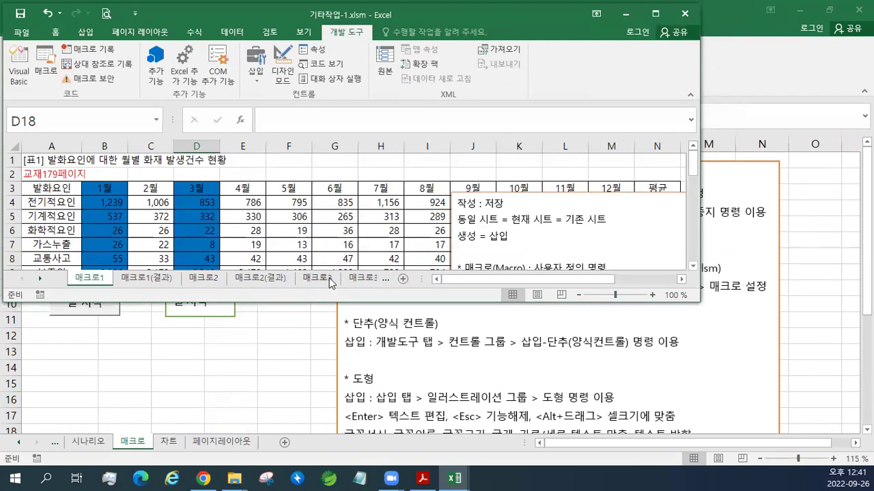
On the 매크로2 sheet, put the page reference 교재185페이지 in A2 and paste the copied text box beside the table.
click(215, 277)
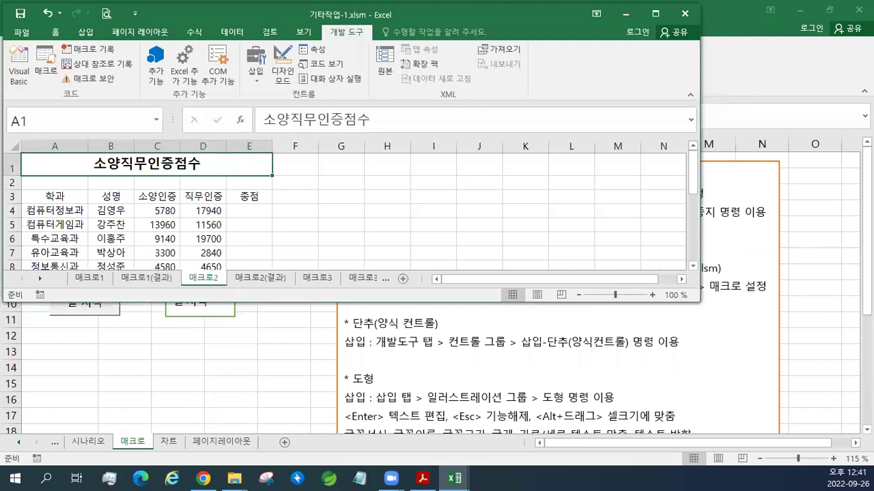
click(519, 369)
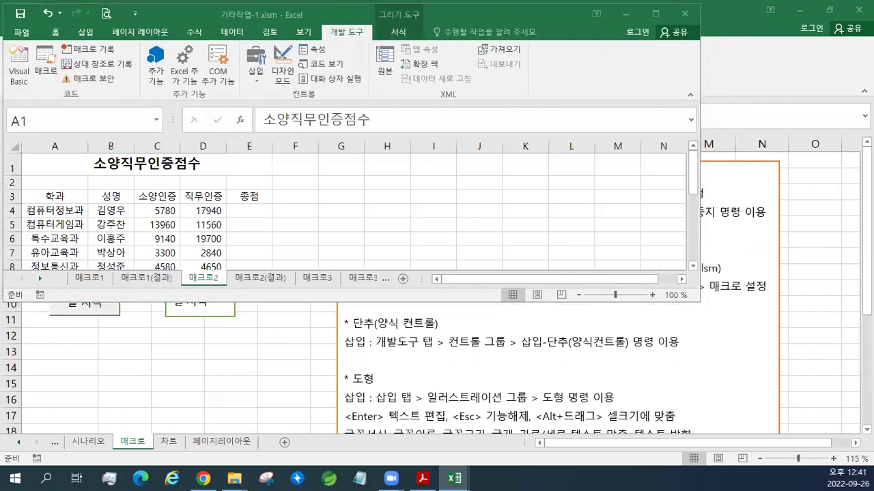
right_click(71, 181)
click(95, 234)
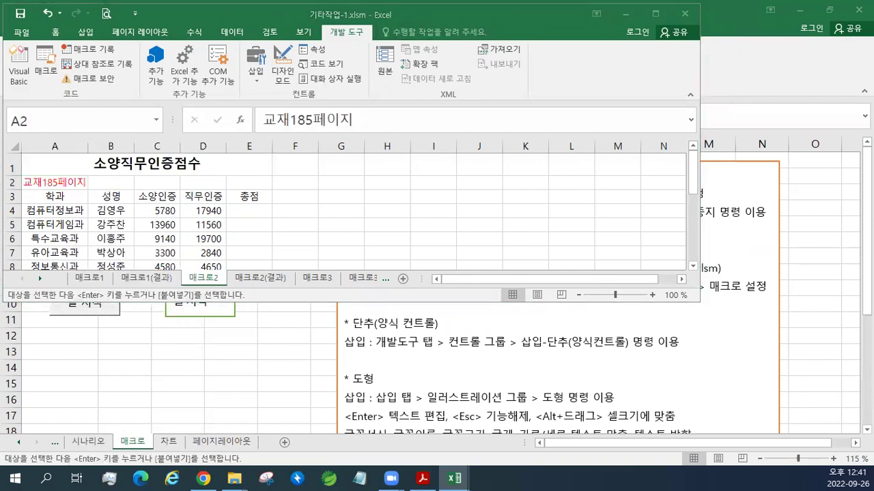
click(382, 197)
key(ctrl+v)
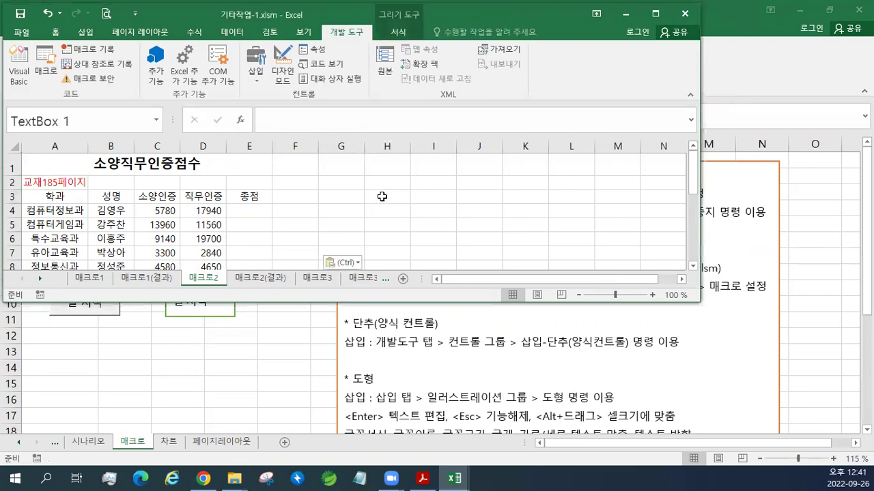
On the 매크로3 sheet, put the page reference 교재190페이지 in A2.
click(317, 278)
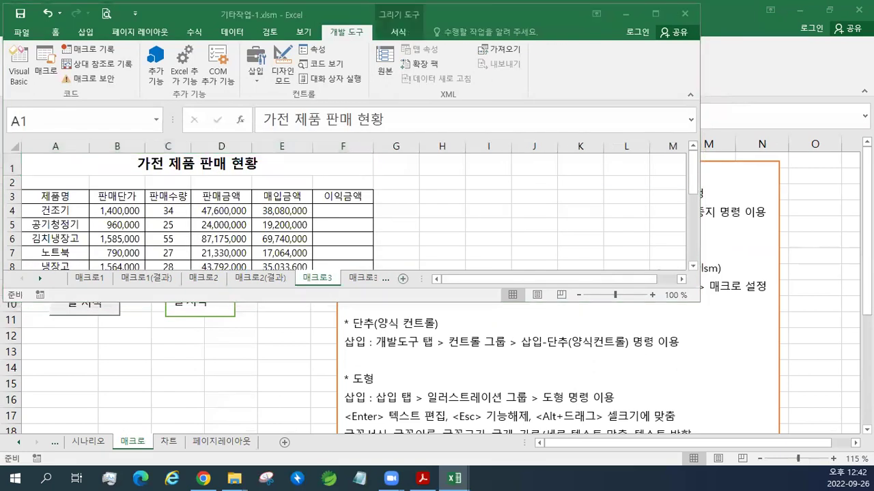
click(57, 180)
text(교재190페이지)
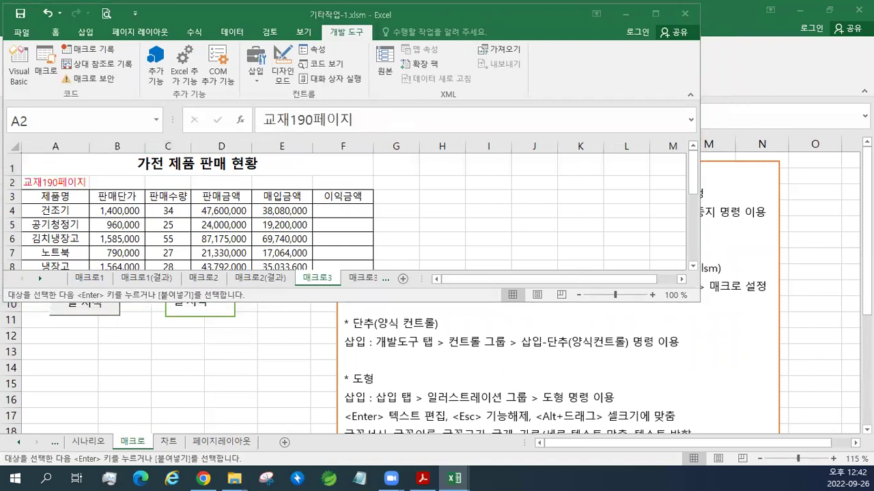
Paste the copied text box beside the table on 매크로3, and return to the 매크로2 sheet with the window maximized.
click(446, 178)
key(ctrl+v)
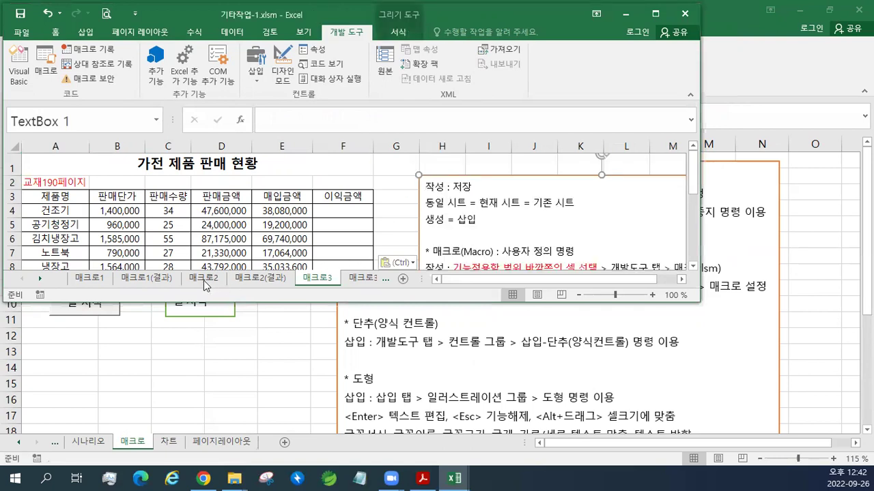
click(203, 279)
key(super+Up)
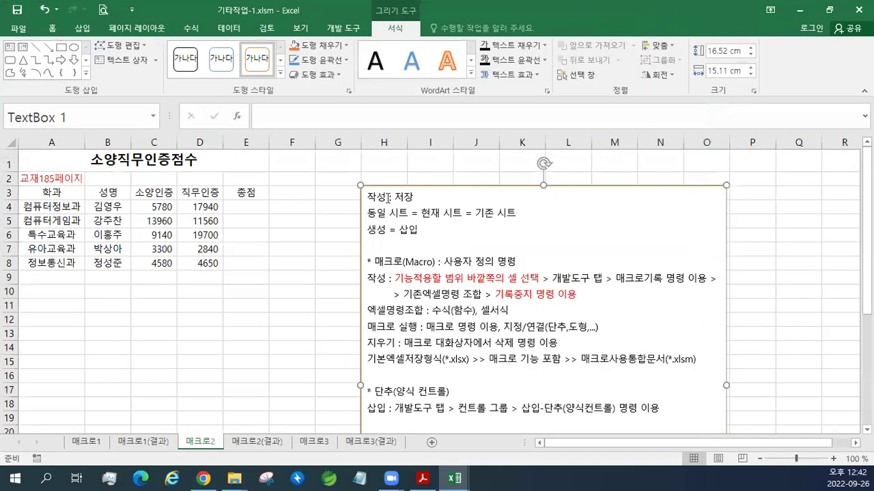
With title cell A1 selected outside the target range, start recording a macro named 총점 in the current workbook.
click(280, 216)
click(271, 160)
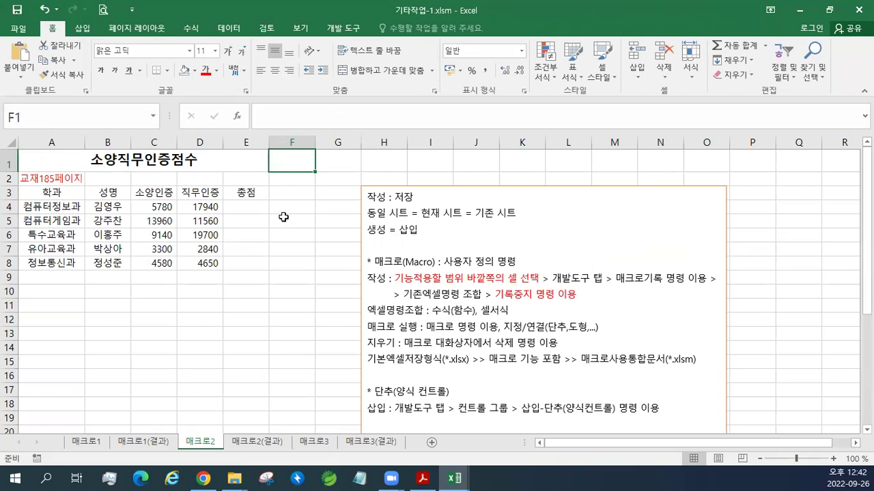
drag(250, 205, 251, 267)
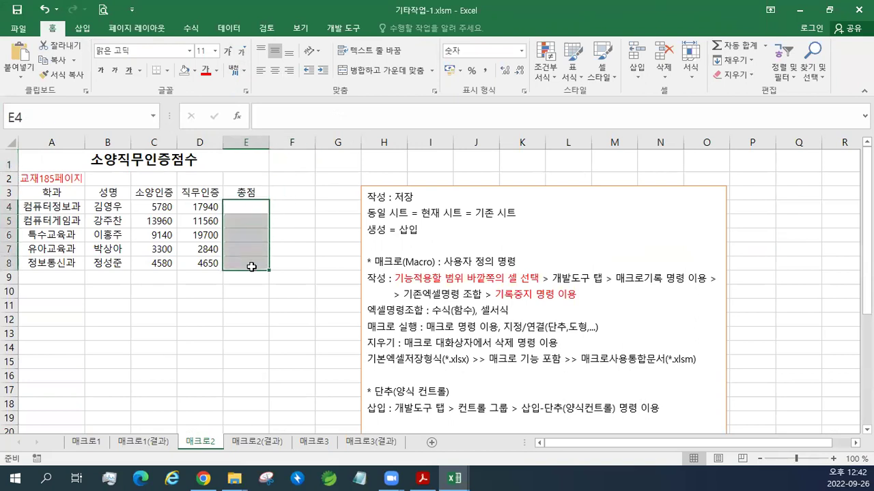
ctrl+scroll(251, 267, up, 1)
drag(282, 216, 283, 278)
click(280, 165)
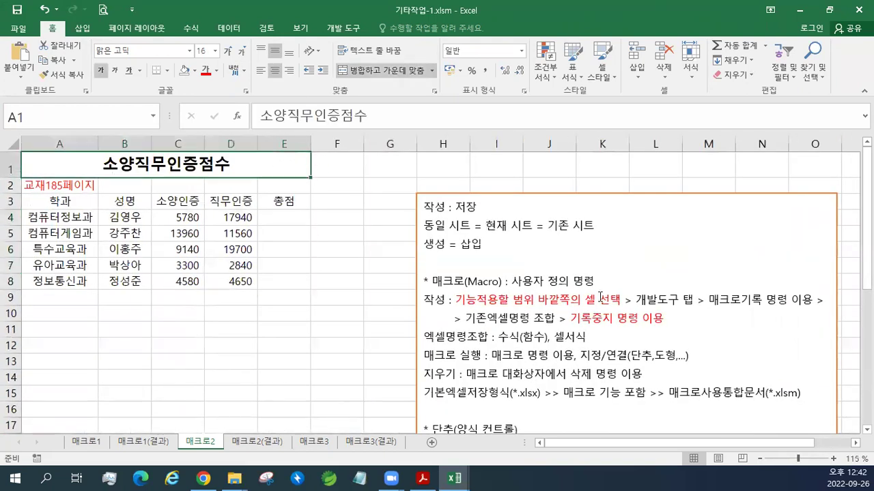
click(344, 30)
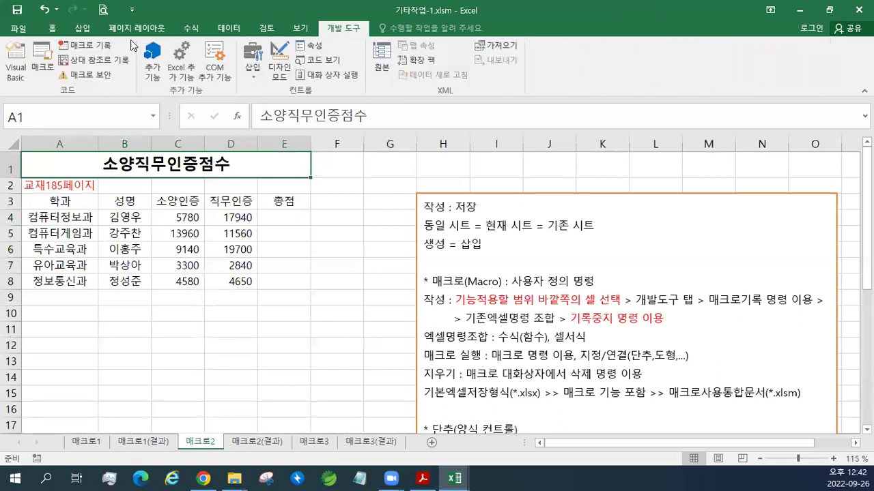
click(87, 47)
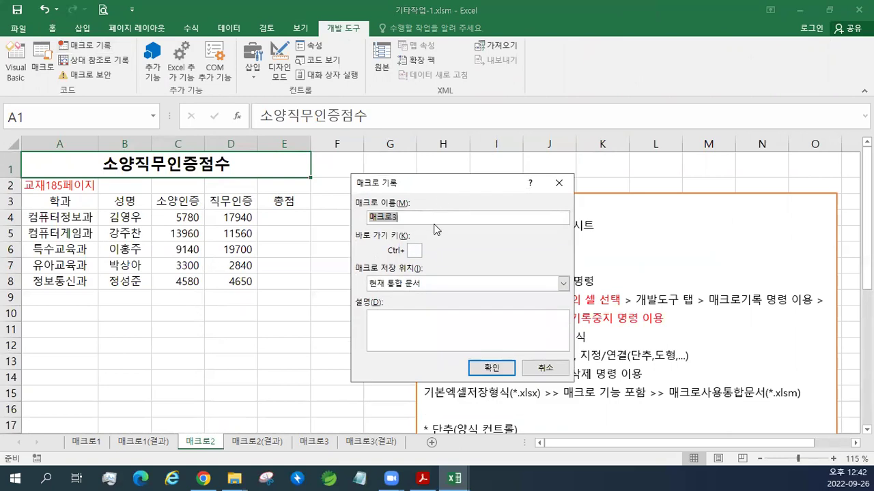
text(총점)
click(490, 369)
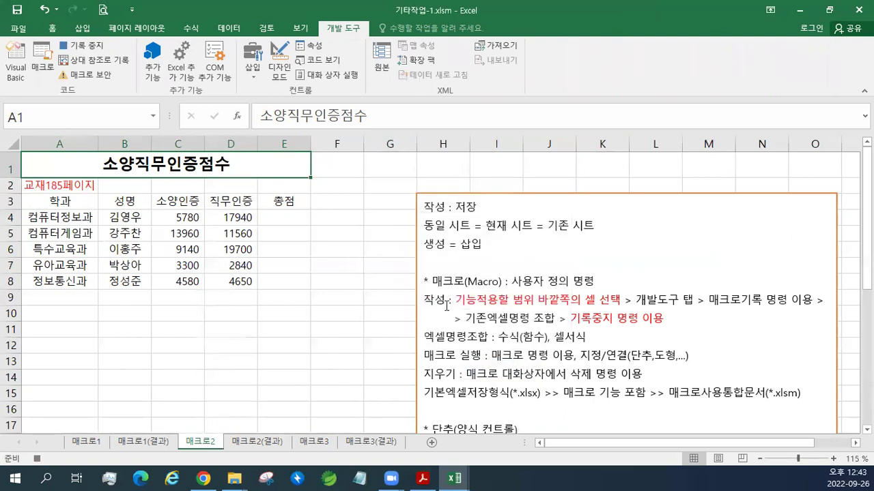
Enter =C4+D4 in E4 and fill it down to E8, ending the macro recording with those totals.
click(283, 219)
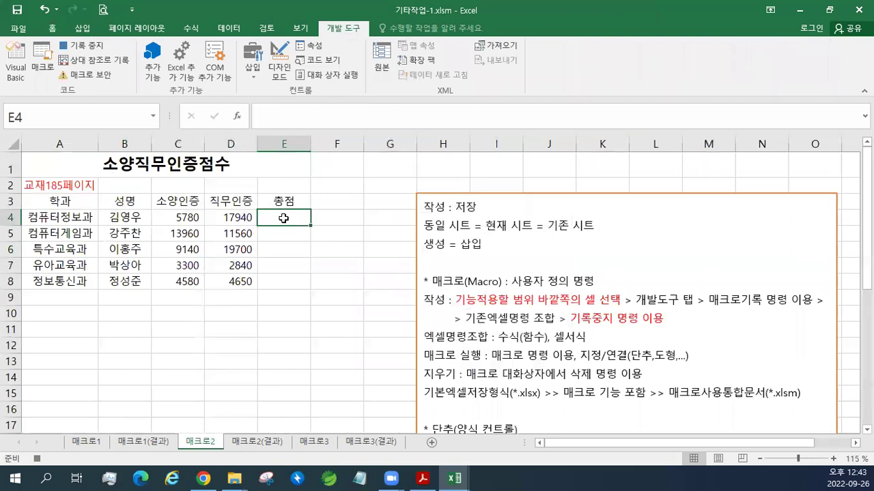
text(=)
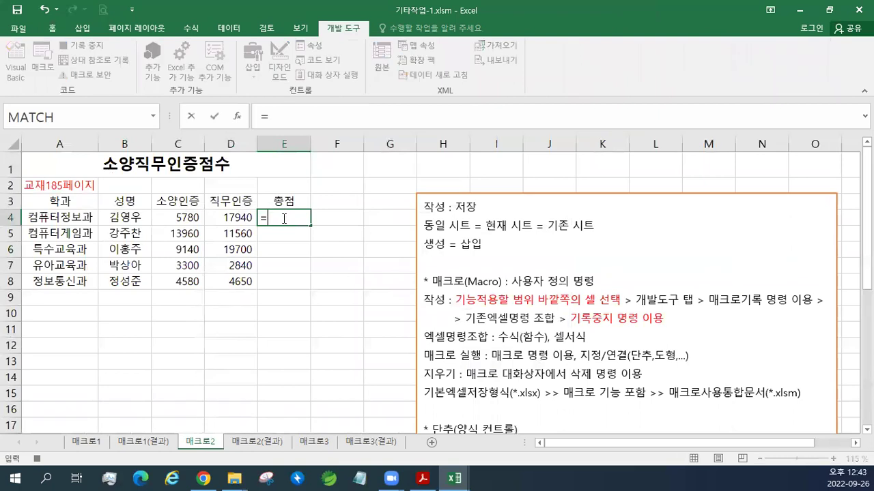
click(167, 219)
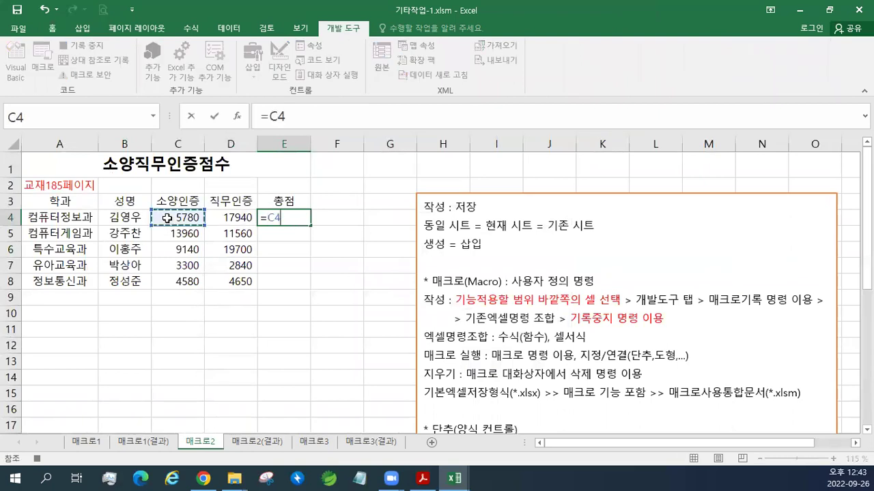
text(+)
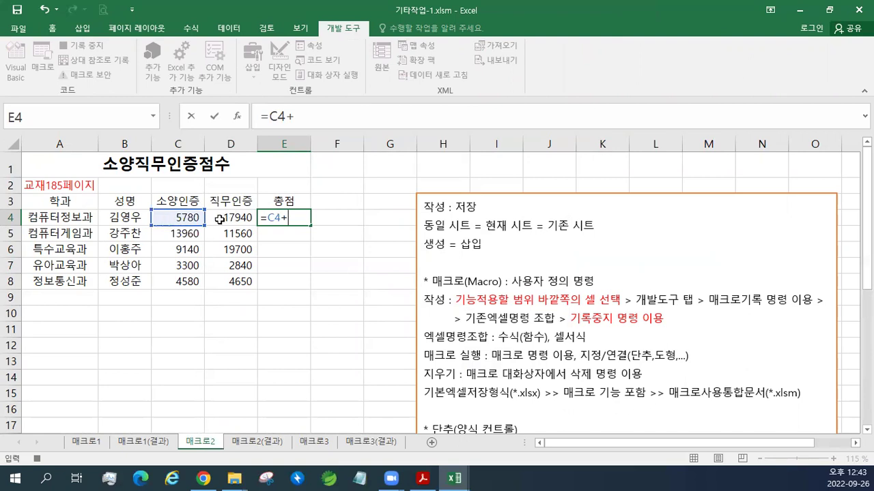
click(220, 218)
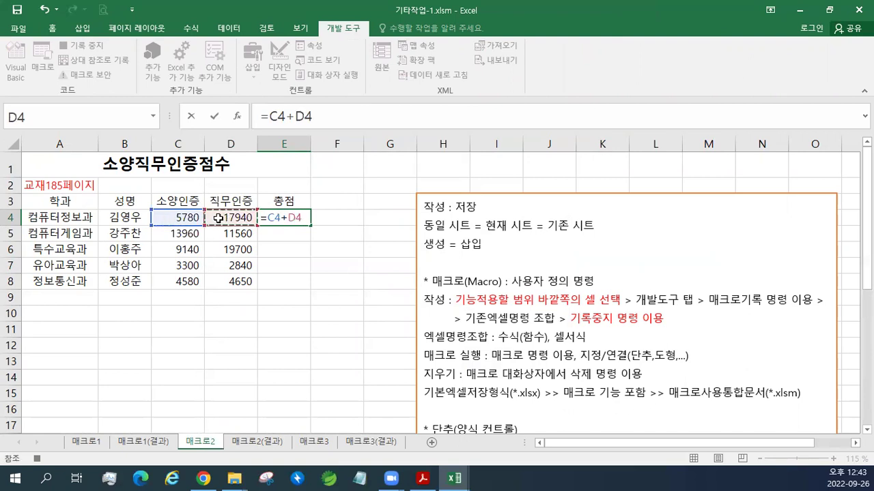
key(Return)
key(Up)
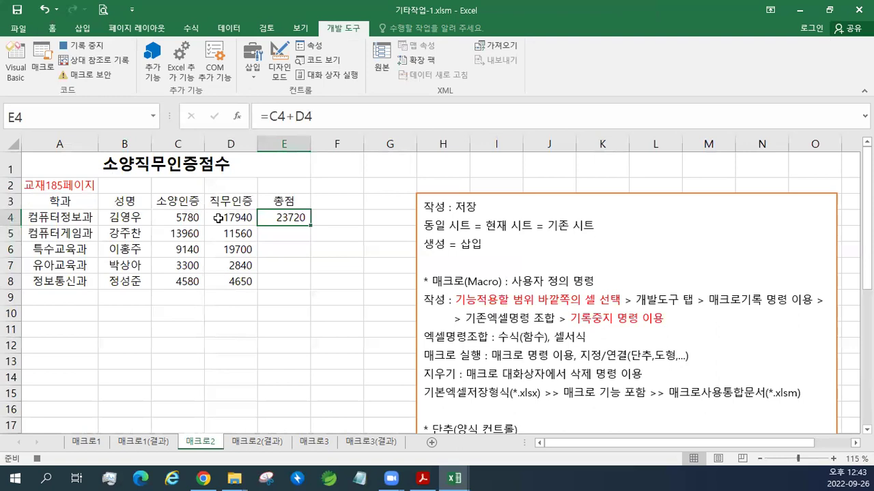
drag(311, 225, 307, 284)
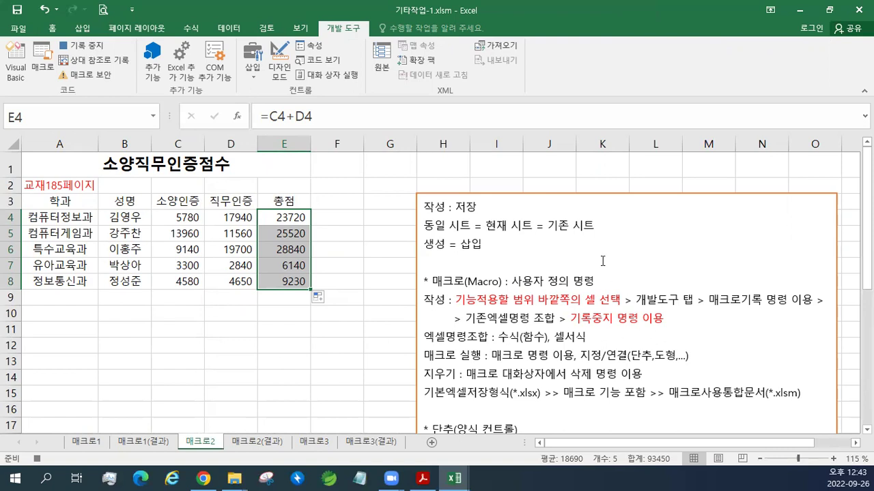
click(100, 45)
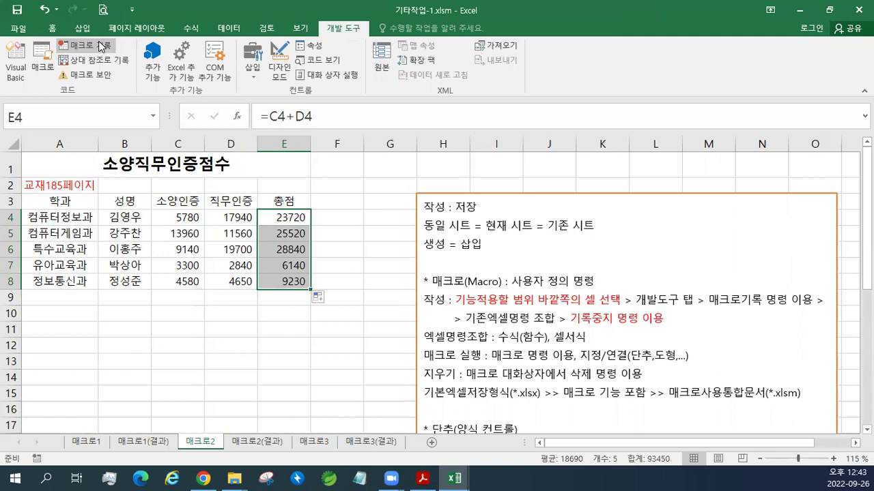
Insert a form control button over cells A10:B11 and assign the 총점 macro to it.
click(254, 78)
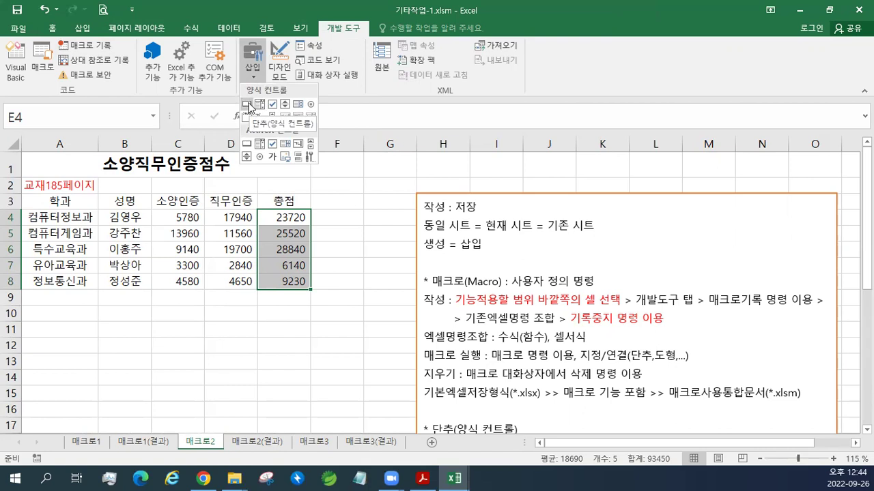
click(248, 104)
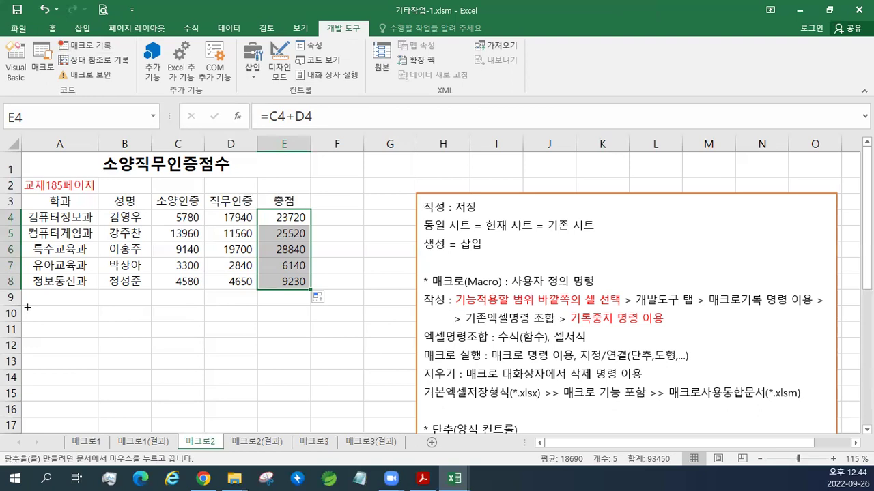
mouse_move(27, 307)
mouse_down()
mouse_move(43, 335)
mouse_move(132, 340)
mouse_up()
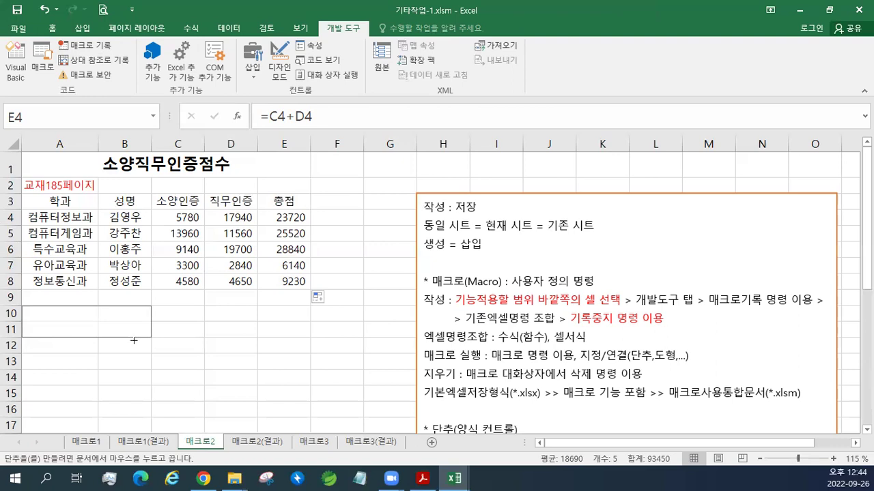
drag(134, 340, 133, 340)
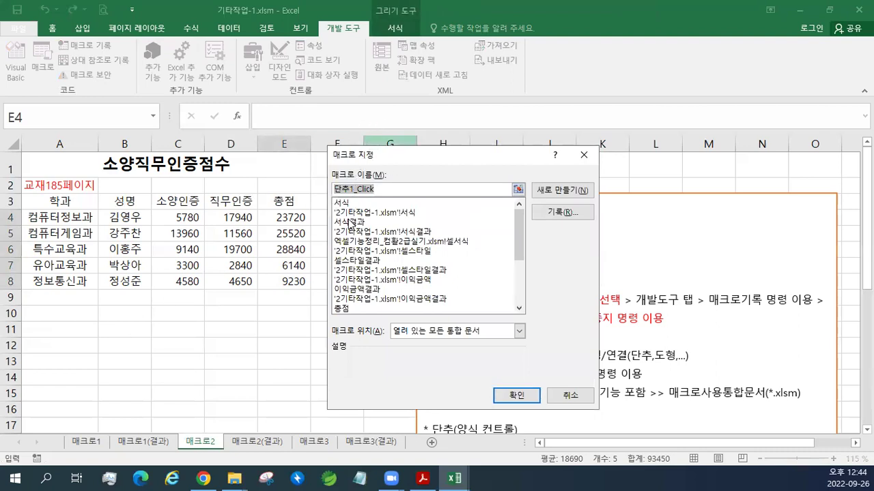
click(357, 308)
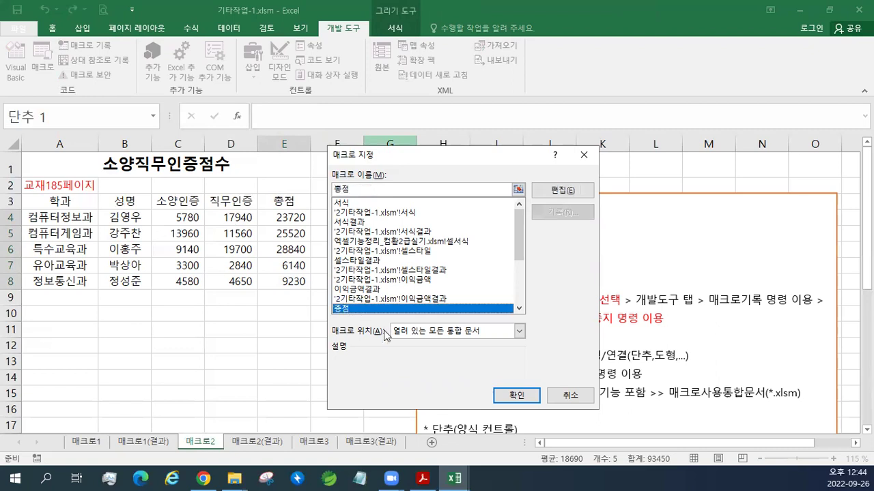
click(523, 398)
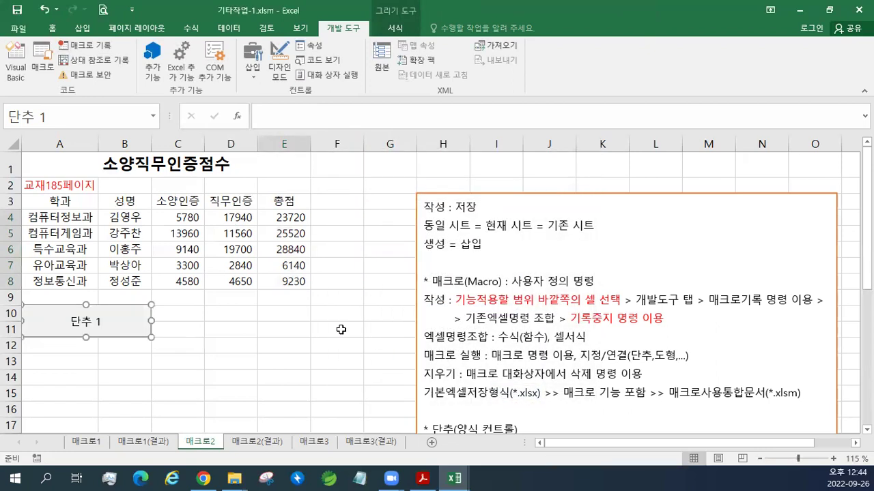
Replace the new button's label text with 총점.
click(72, 321)
key(ctrl+a)
key(Delete)
text(총점)
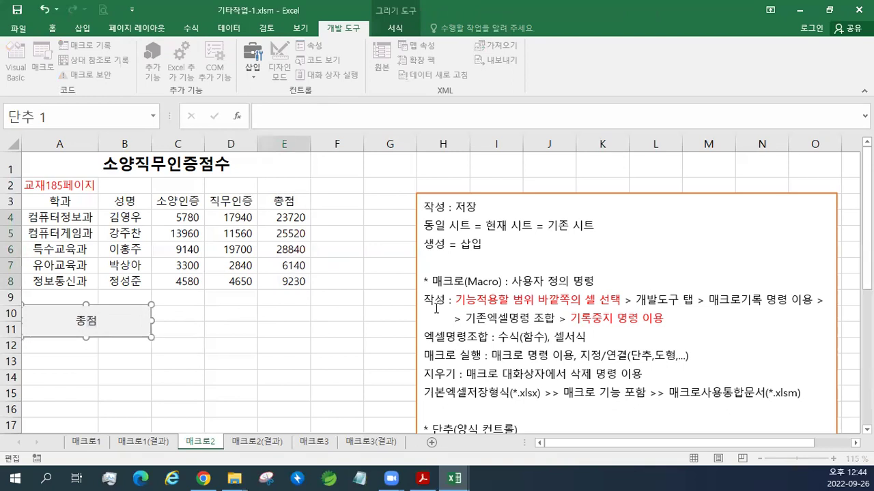
key(shift+Left)
text(점)
click(210, 339)
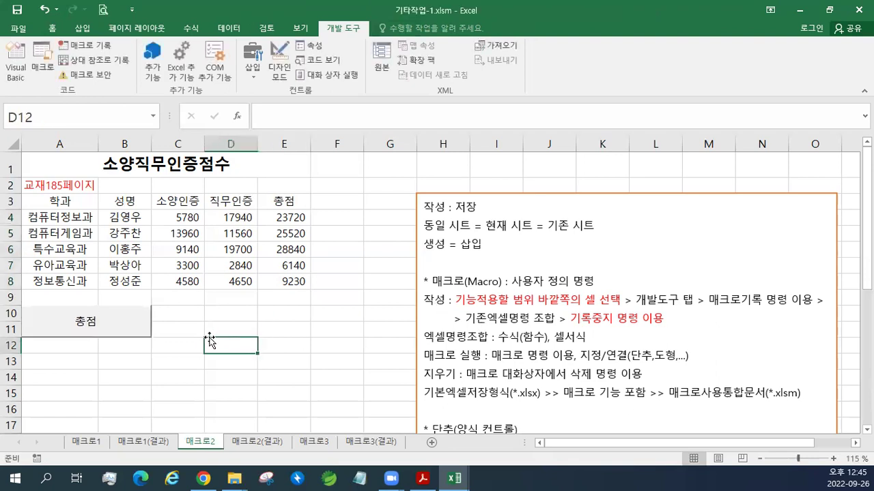
click(119, 347)
click(121, 359)
right_click(114, 335)
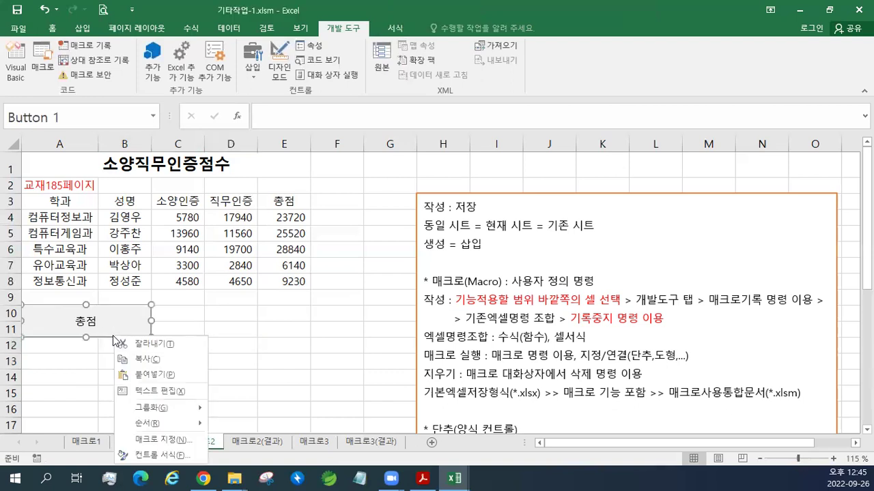
click(101, 360)
click(110, 362)
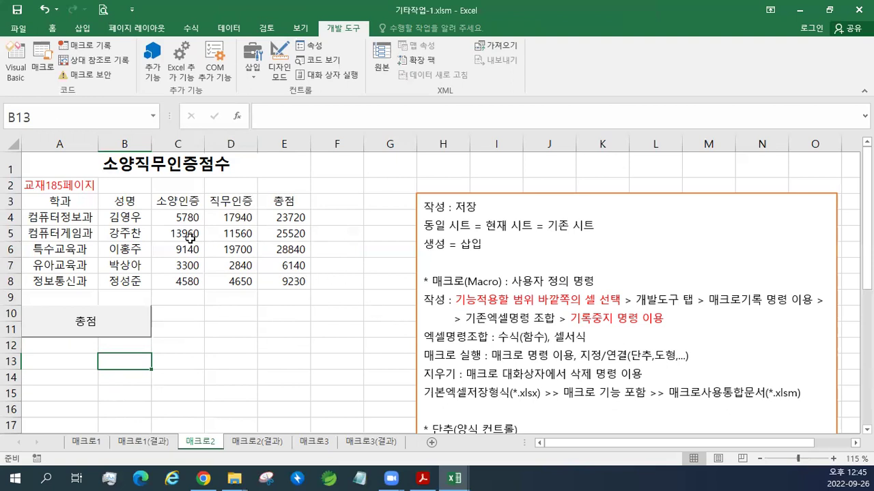
Examine the border options available for the table range A3:E8.
drag(75, 201, 310, 286)
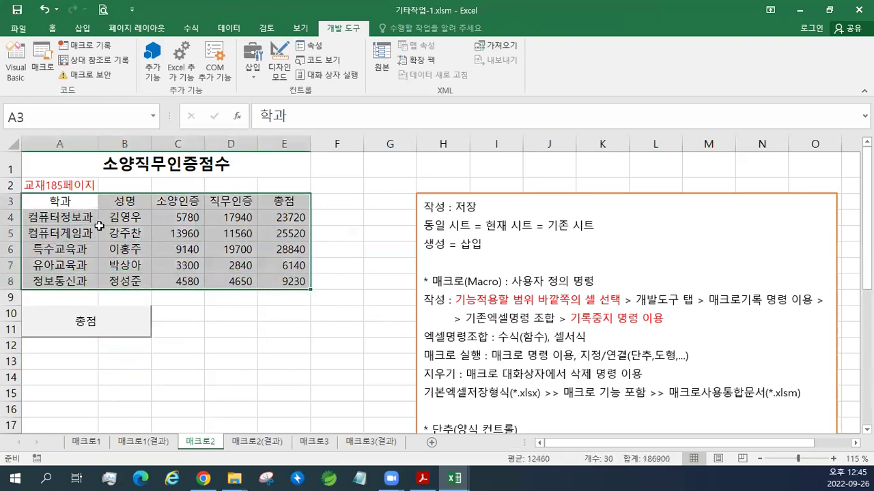
click(52, 28)
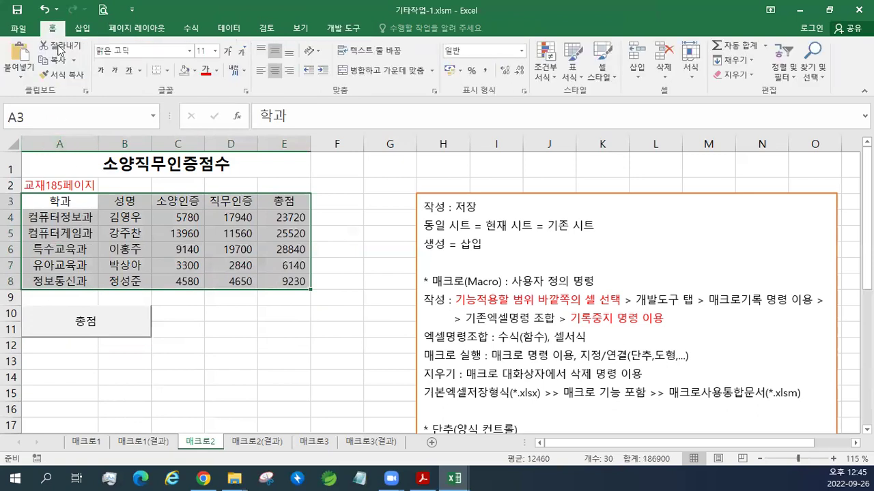
click(166, 70)
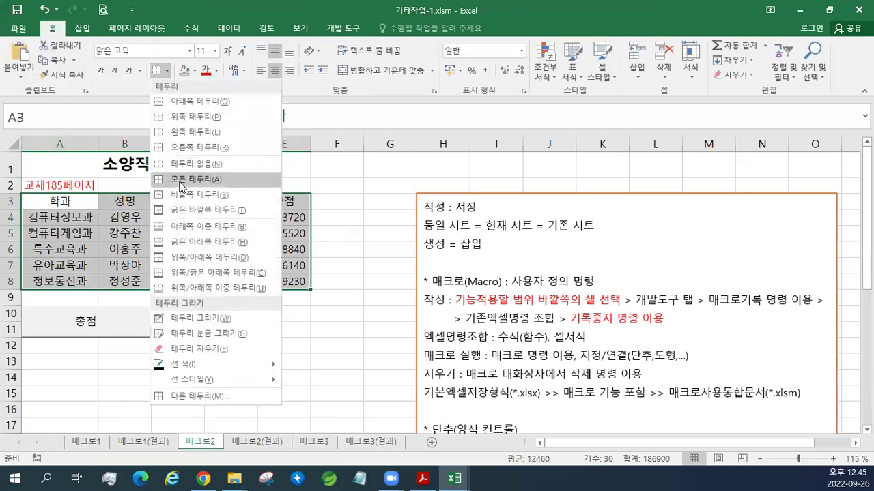
click(330, 293)
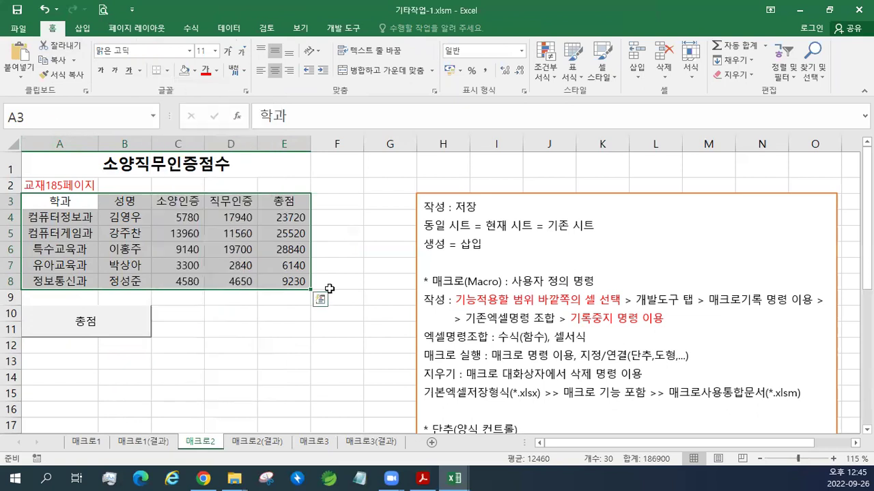
click(322, 263)
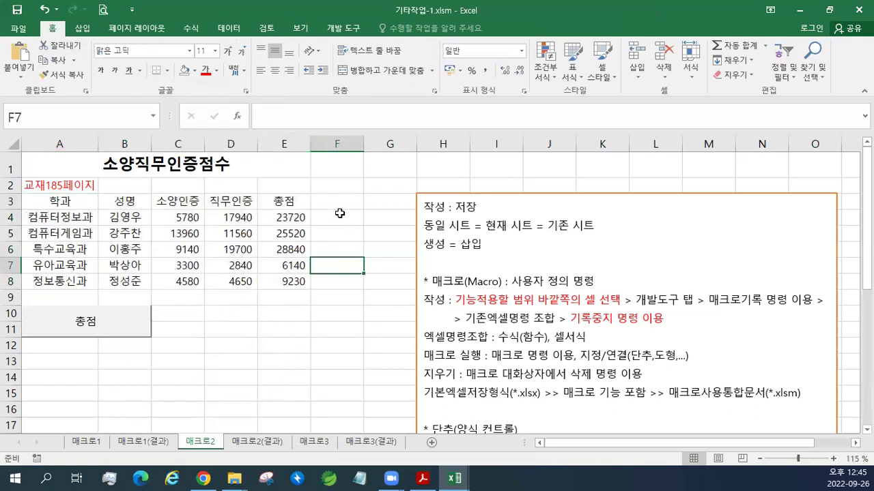
With a cell outside the table range A3:E8 selected, start recording a macro named 테두리 in the current workbook.
drag(60, 205, 304, 287)
drag(74, 202, 305, 288)
click(286, 166)
key(Right)
click(282, 168)
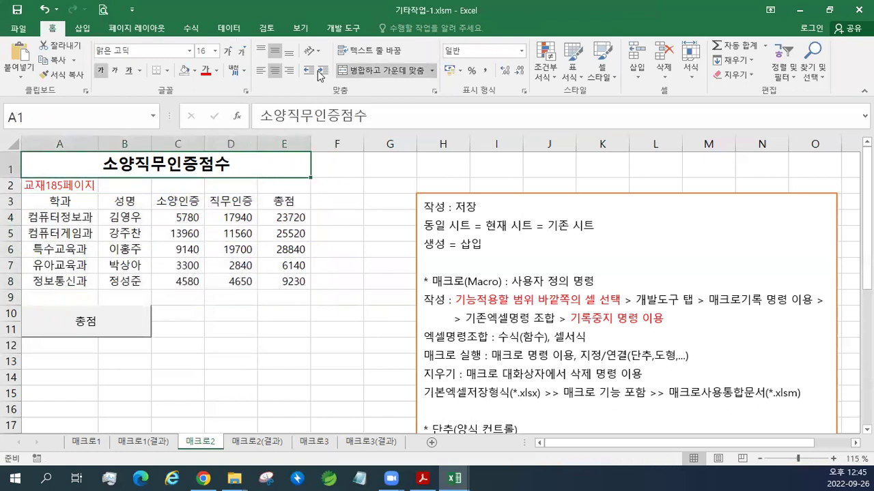
click(339, 30)
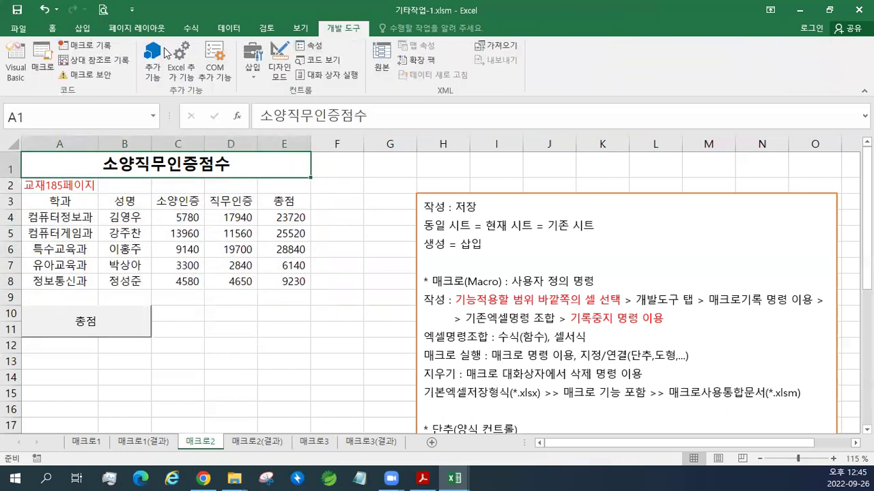
click(107, 49)
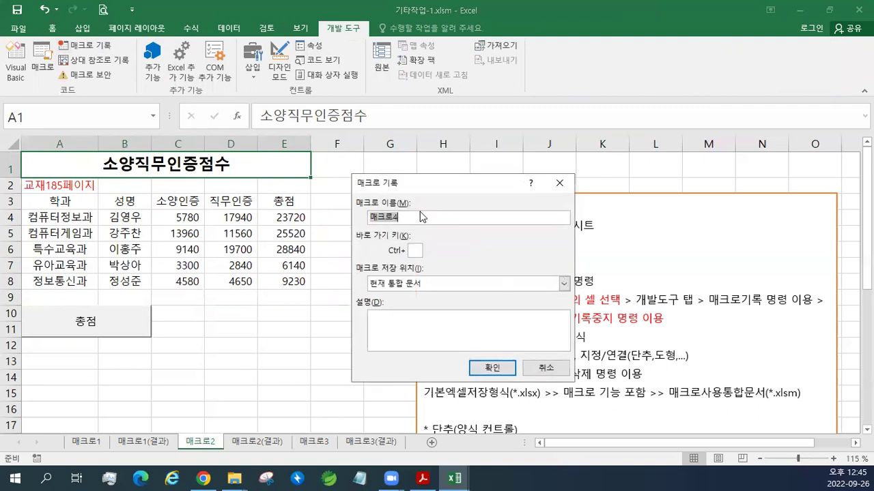
text(테두리)
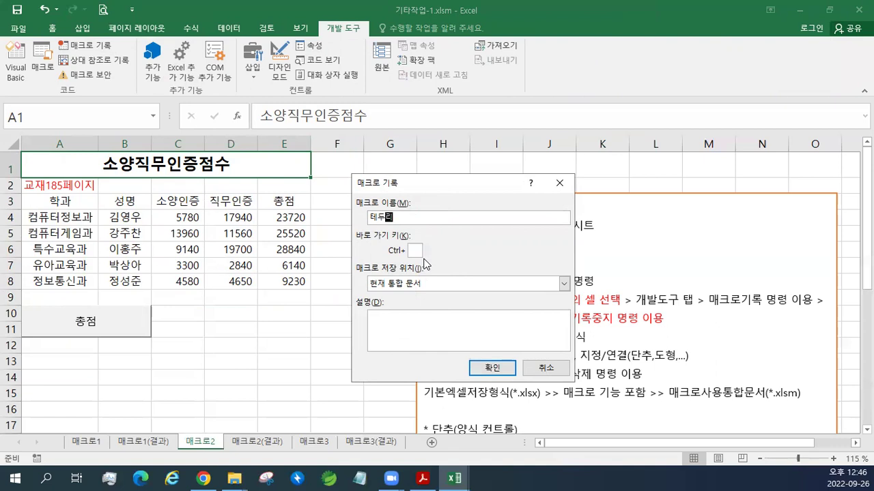
click(508, 371)
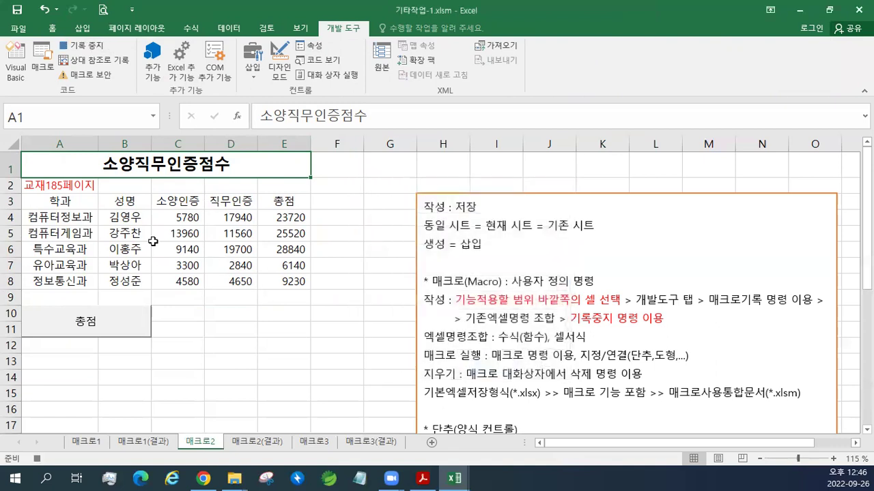
Apply all borders (모든 테두리) to the table range A3:E8 and stop the macro recording.
drag(76, 205, 313, 293)
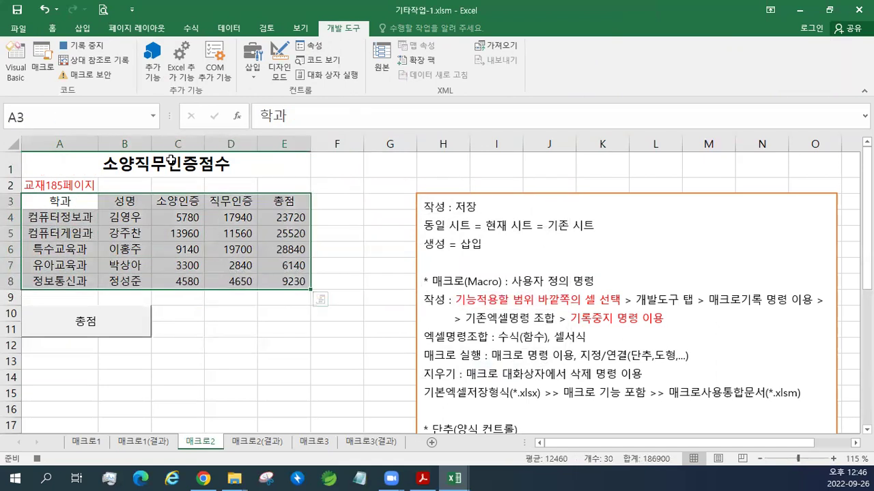
click(59, 31)
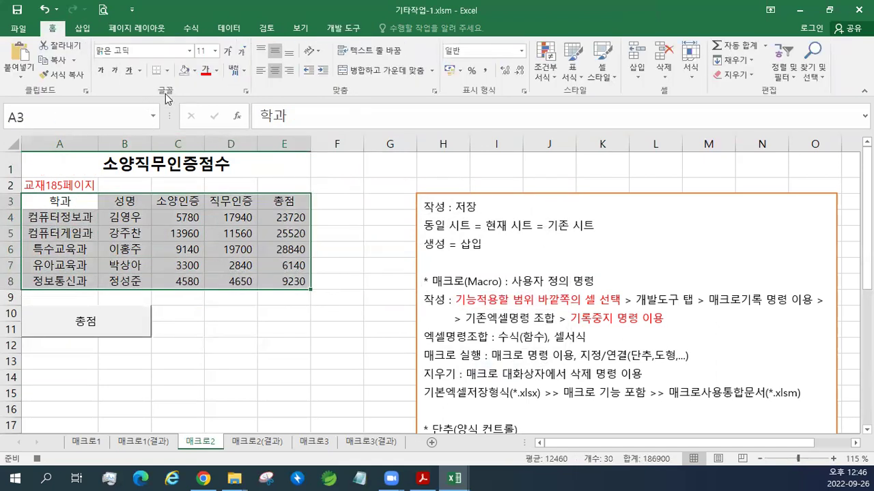
click(167, 71)
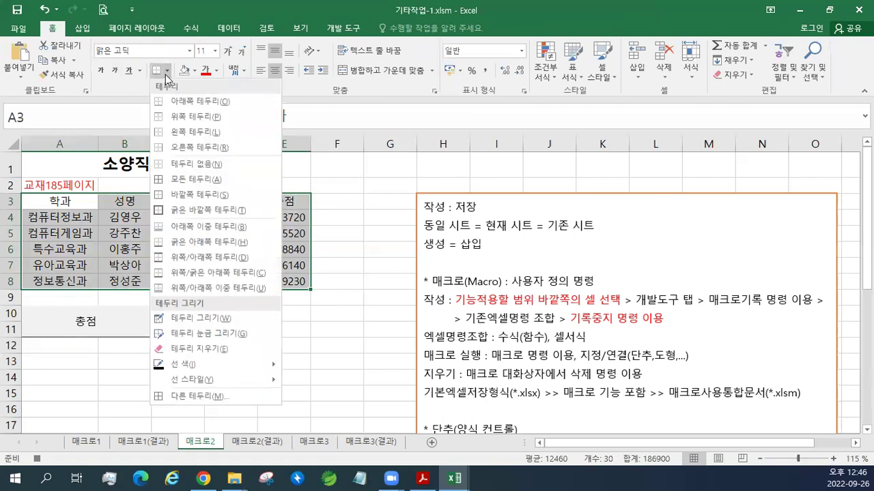
click(223, 180)
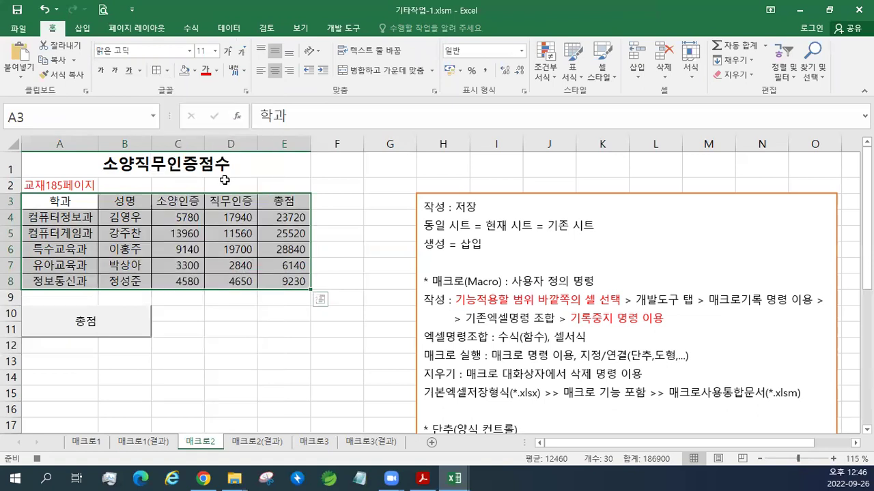
click(333, 28)
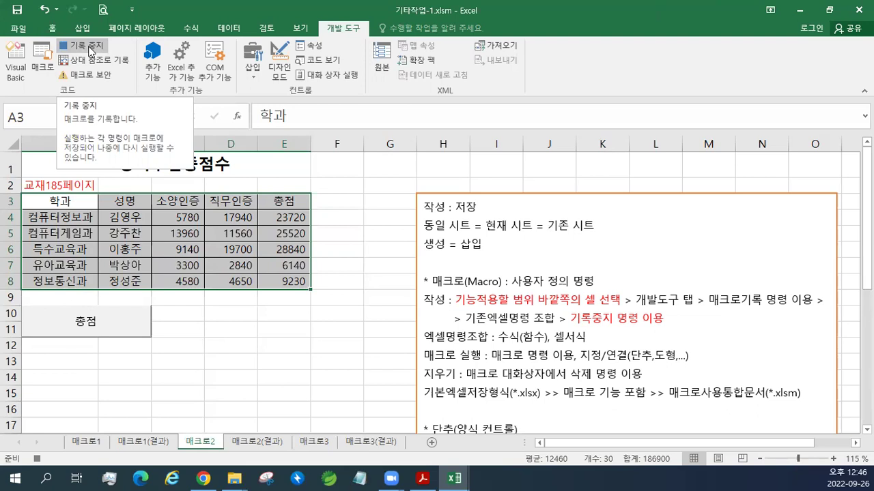
click(87, 52)
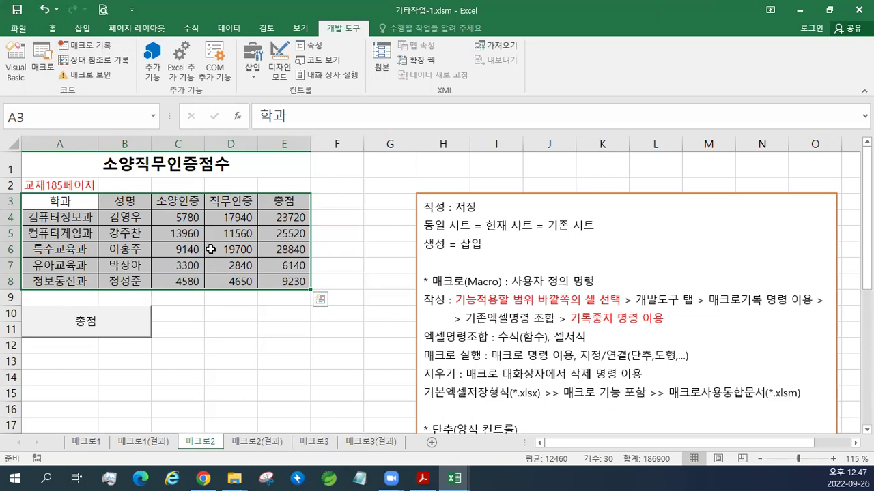
Insert a bevel (빗면) shape fitted to cells D10:E11 and label it 테두리.
click(82, 30)
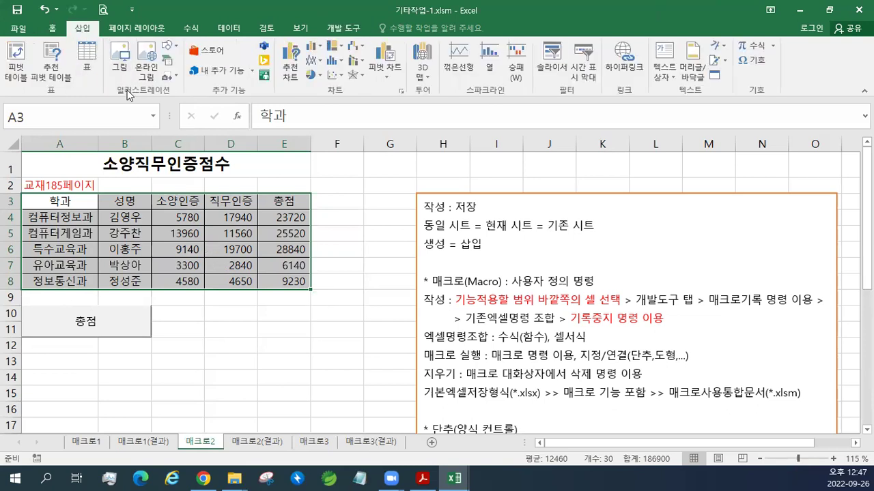
click(175, 53)
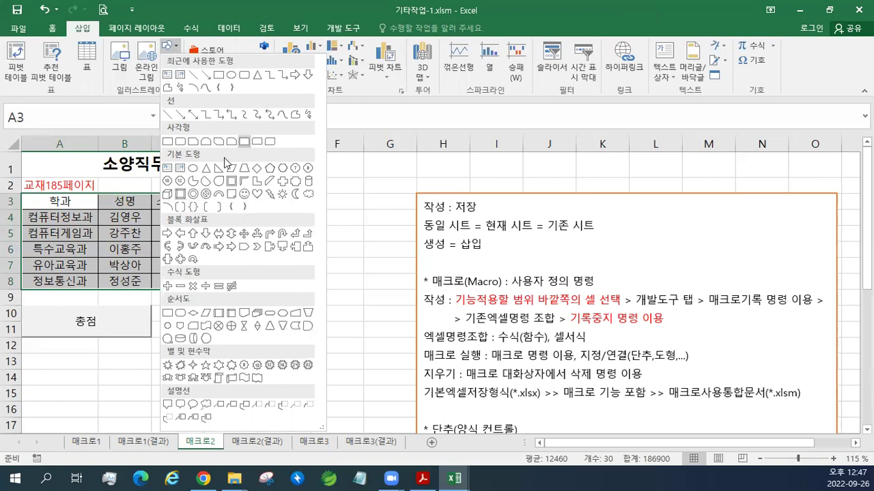
click(180, 196)
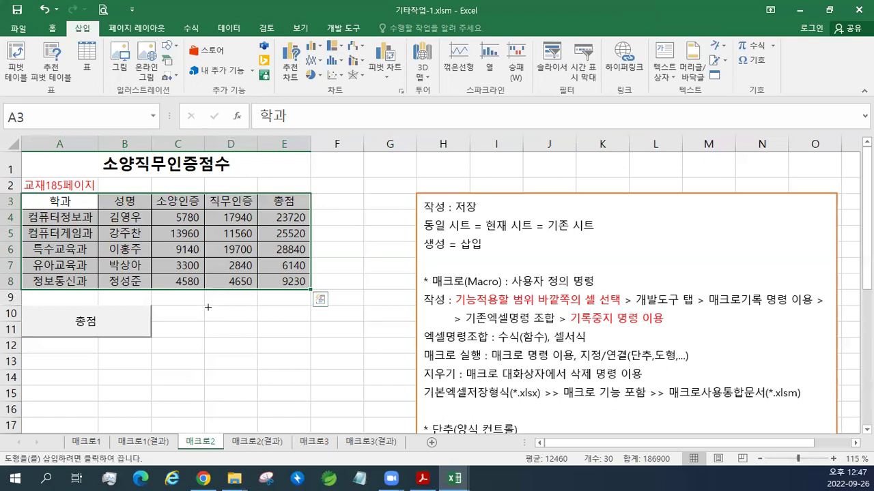
mouse_move(205, 306)
mouse_down()
mouse_move(258, 337)
mouse_move(292, 331)
mouse_up()
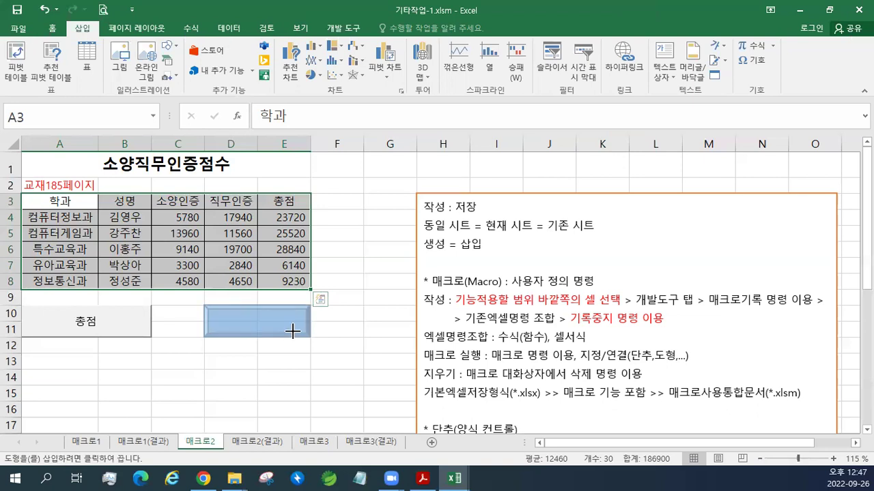
drag(292, 331, 290, 330)
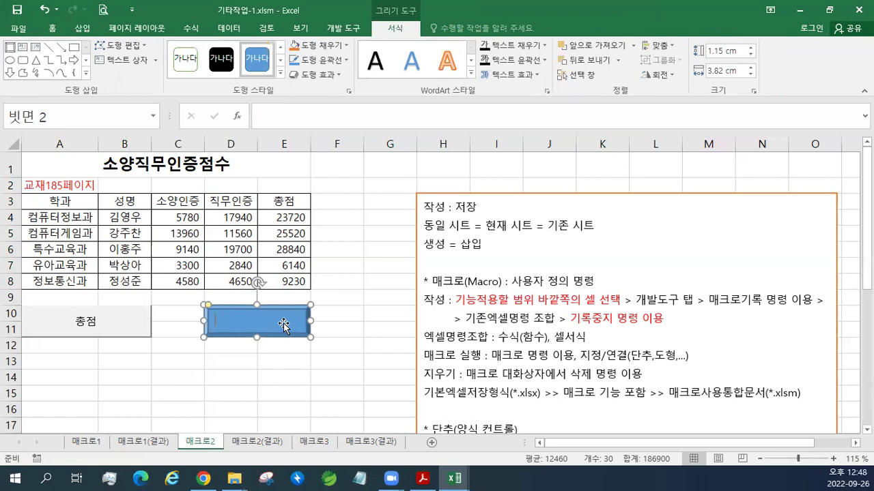
text(테두리)
Assign the 테두리 macro to the bevel shape and deselect the shape.
right_click(282, 318)
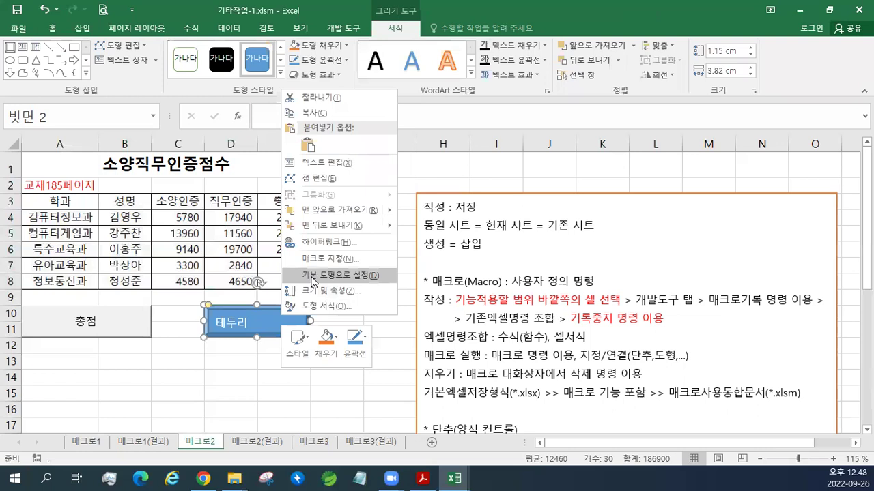
click(352, 259)
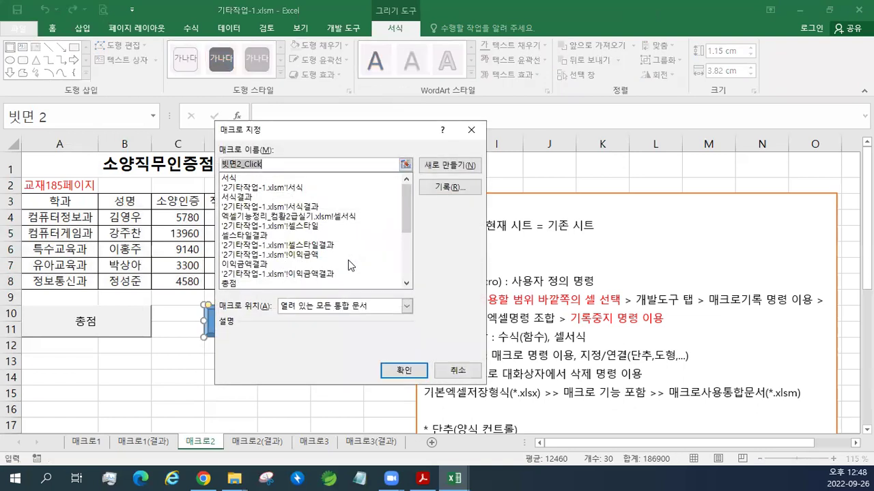
drag(354, 132, 516, 125)
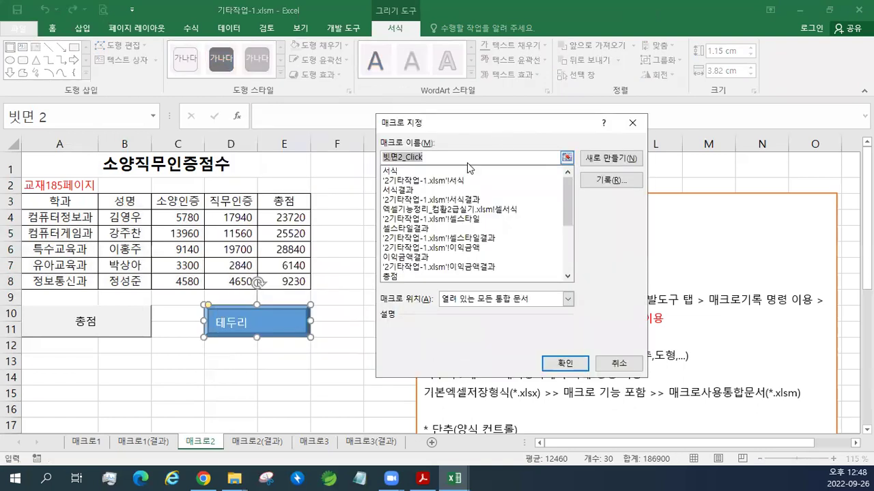
drag(567, 210, 567, 277)
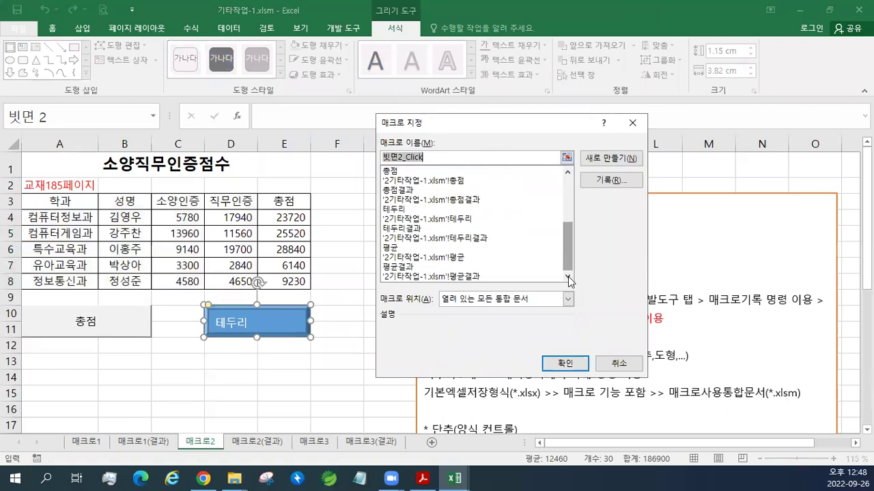
click(401, 210)
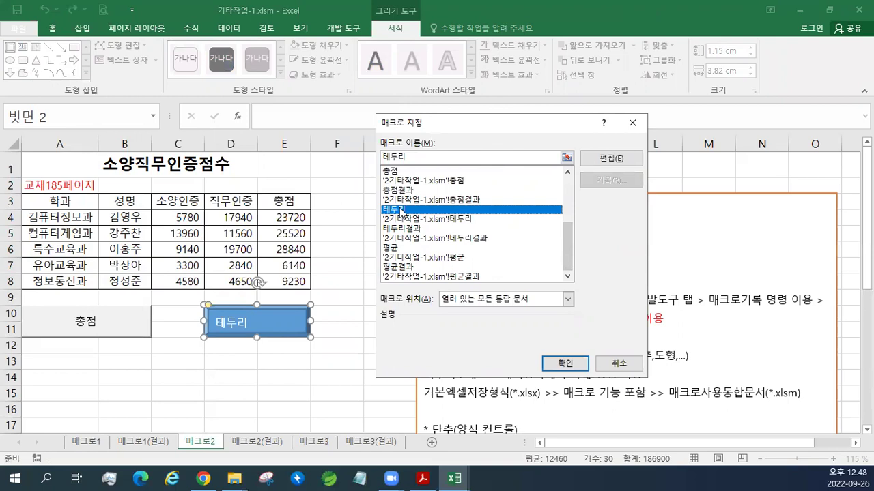
click(565, 370)
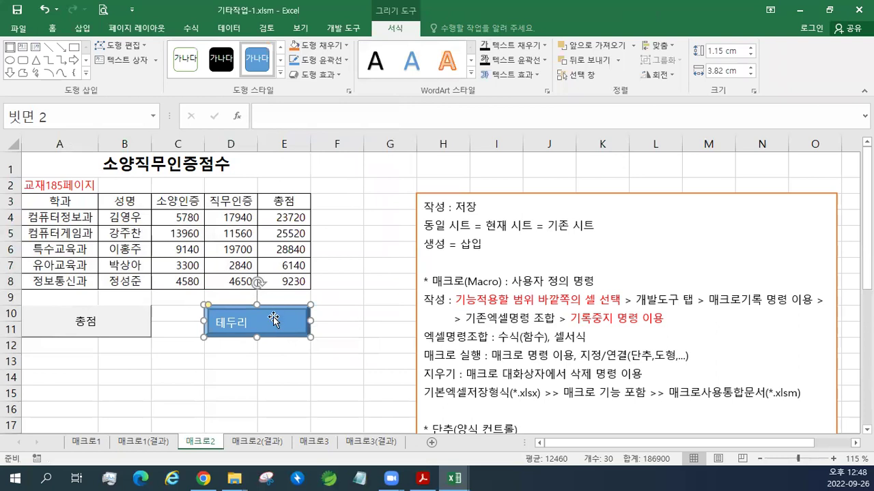
click(333, 346)
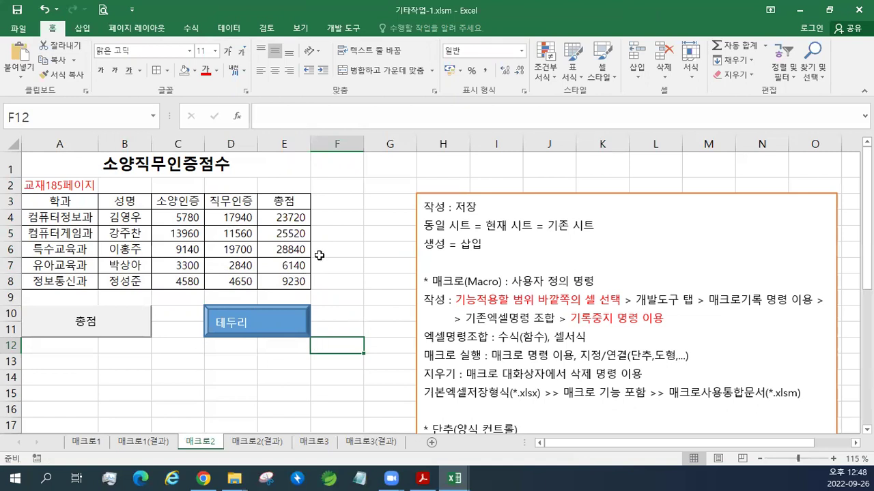
Clear the totals in E4:E8 and test the 총점 button by running its macro to refill them.
click(292, 221)
drag(292, 220, 295, 282)
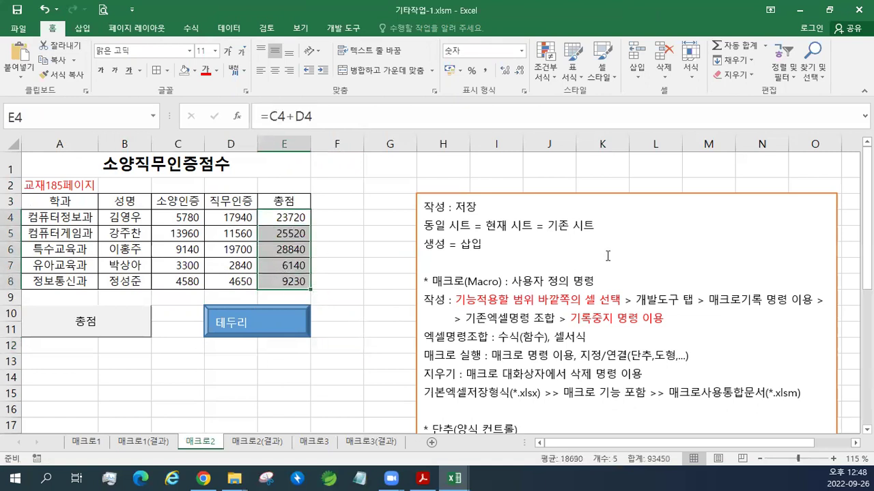
key(Delete)
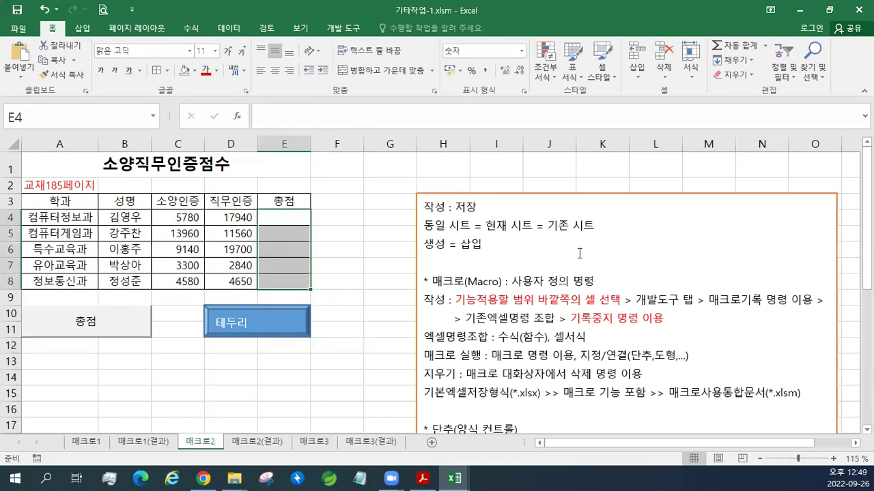
click(235, 219)
click(237, 174)
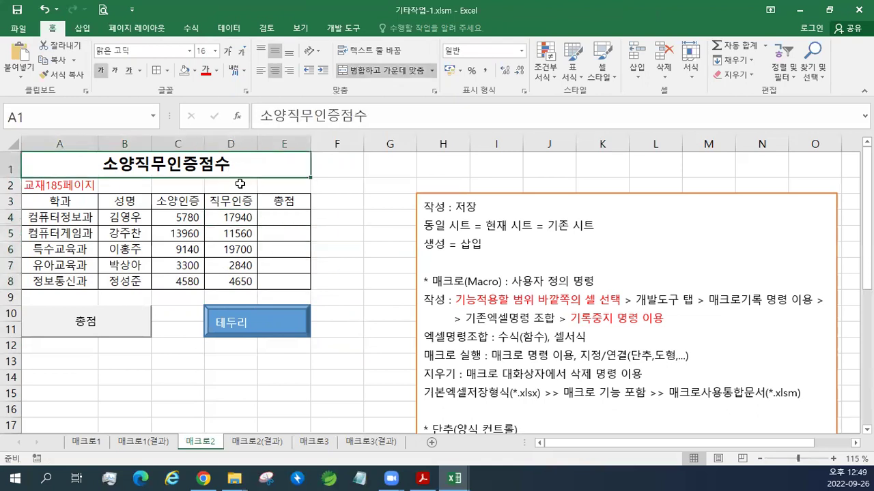
click(129, 328)
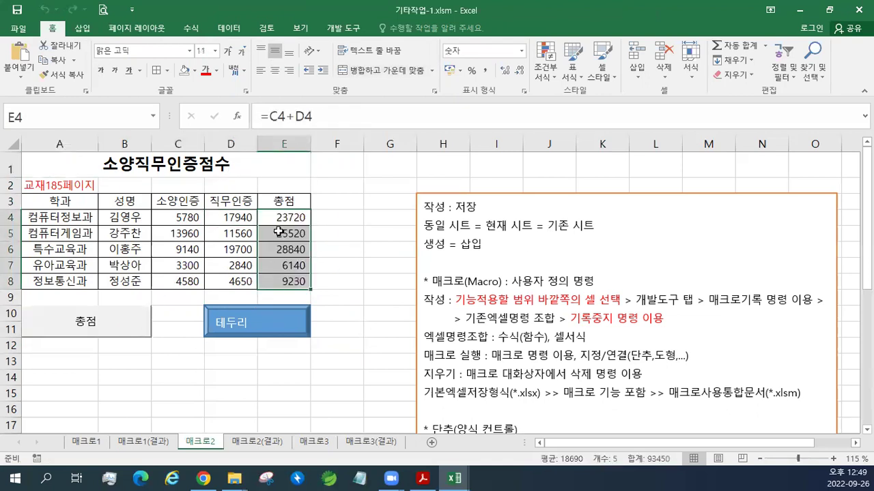
click(340, 253)
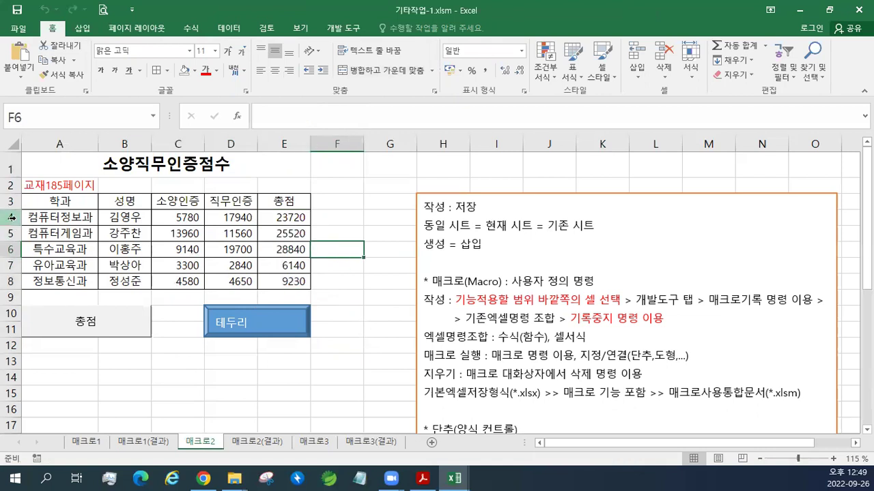
Remove all borders from A3:E8 and test the 테두리 shape by running its macro to redraw them.
drag(55, 201, 294, 280)
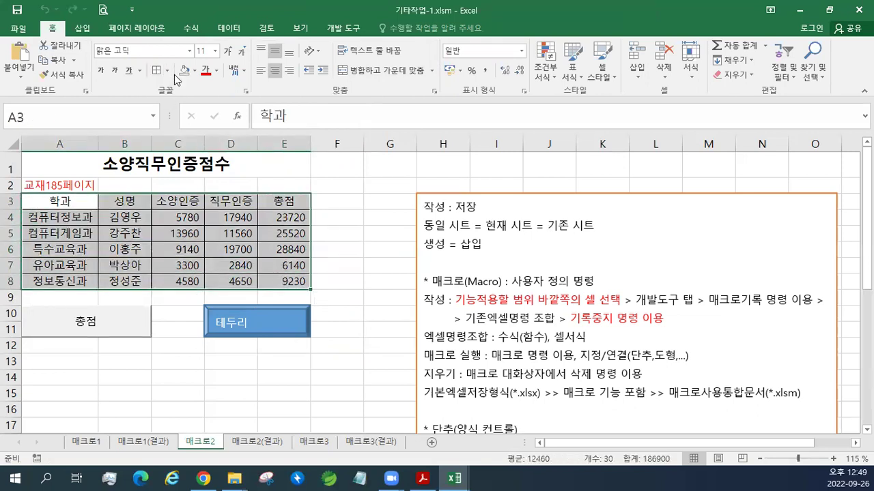
click(167, 70)
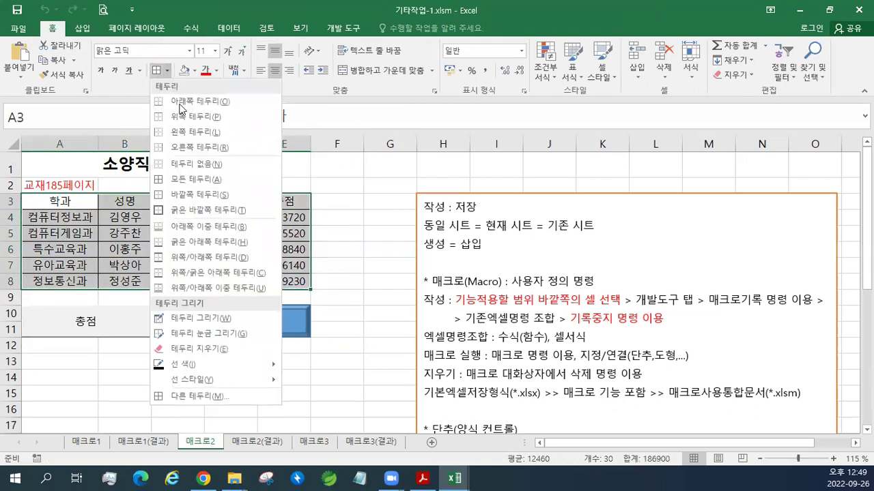
click(186, 165)
click(390, 217)
click(337, 164)
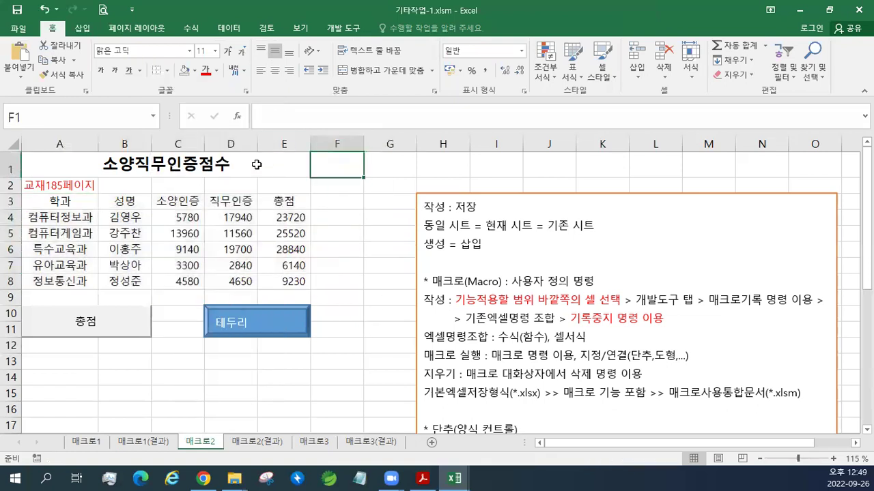
click(256, 164)
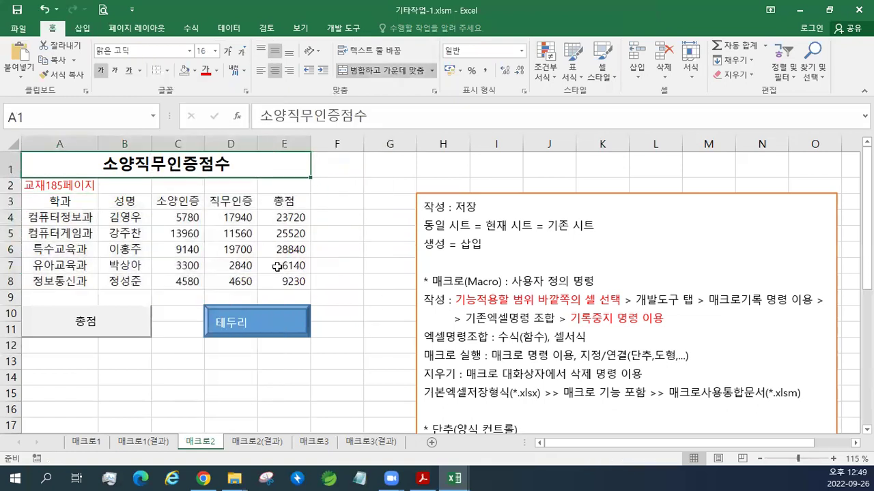
click(283, 328)
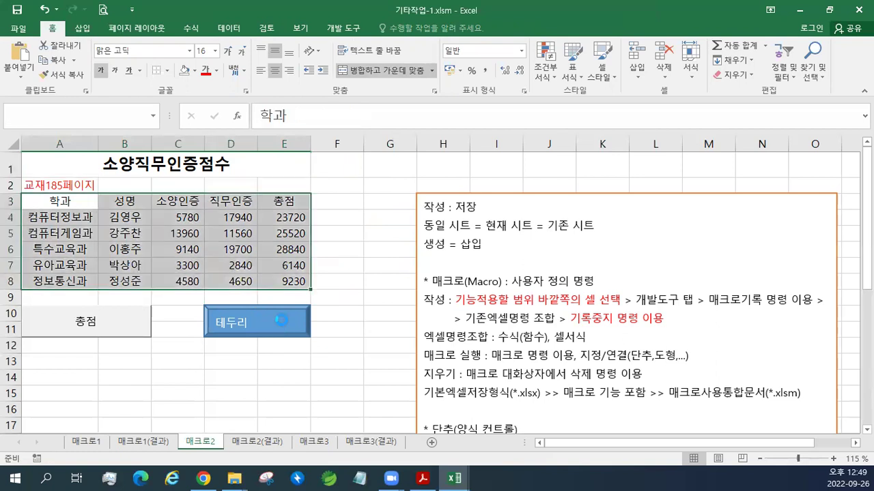
click(175, 318)
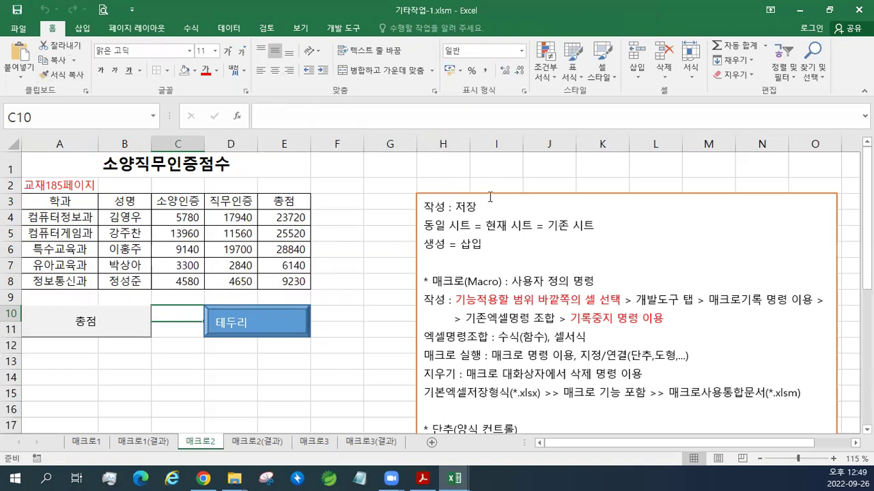
click(829, 10)
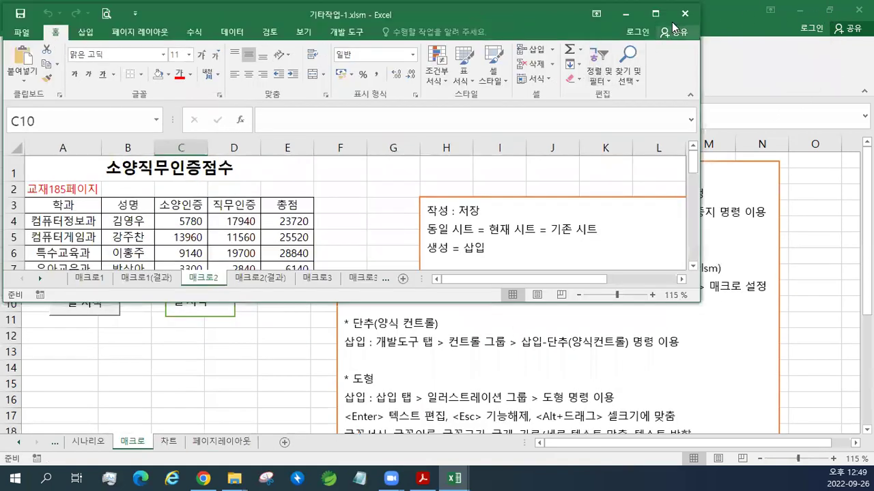
click(854, 14)
click(853, 9)
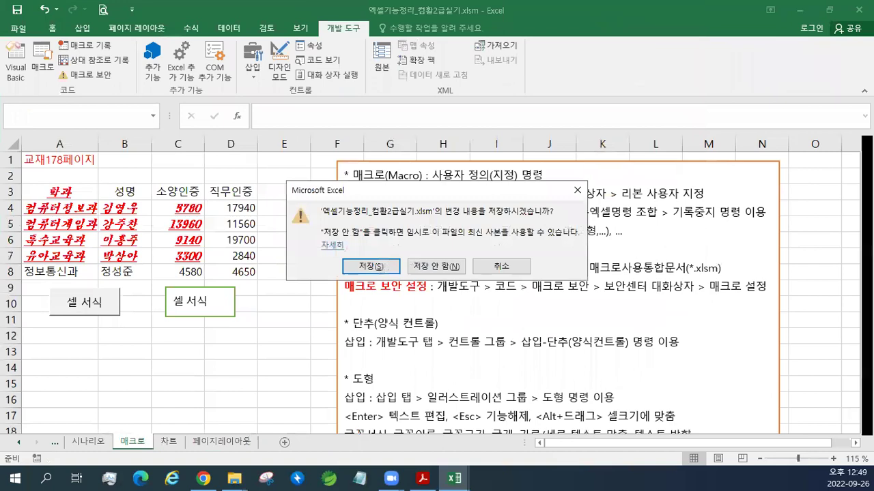
click(500, 268)
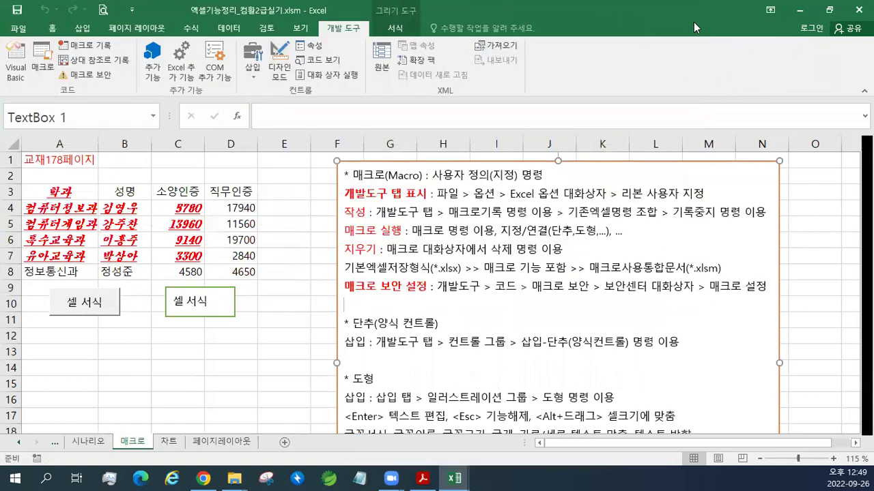
Minimize the 엑셀기능정리_컴활2급실기.xlsm workbook and show the 매크로3 sheet of 기타작업-1.xlsm in a maximized window.
click(798, 10)
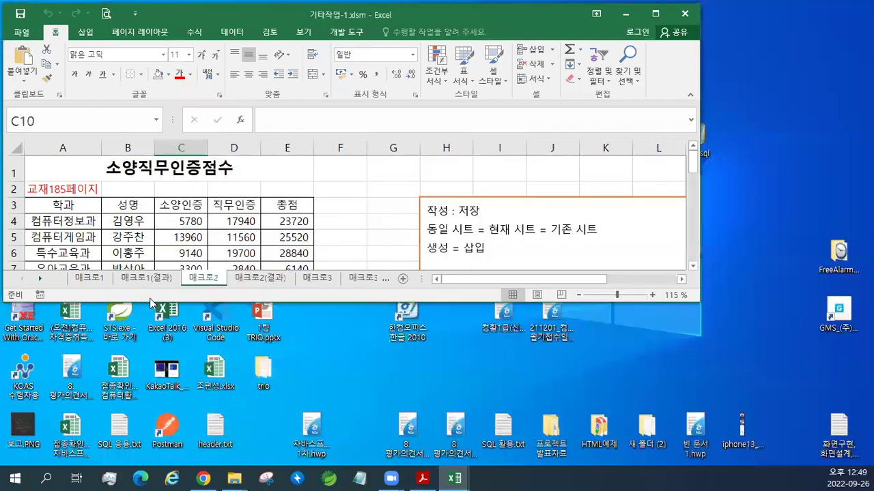
click(325, 279)
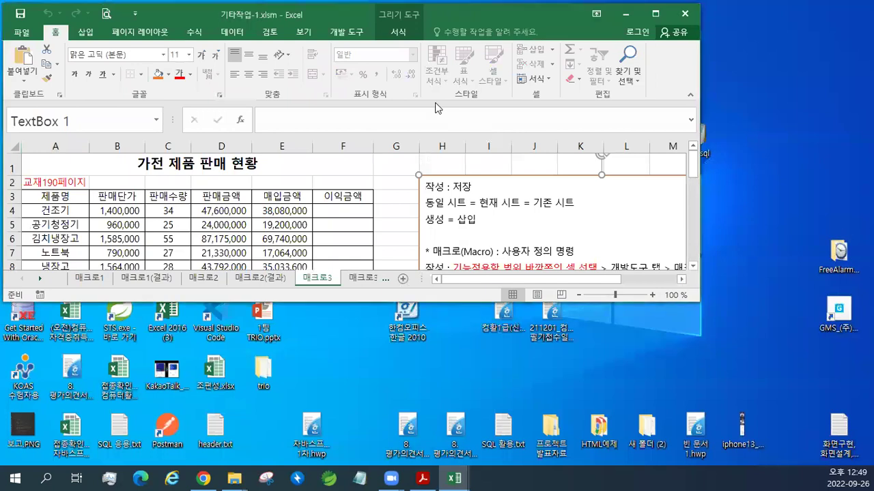
click(657, 15)
Select title cell A1 outside the calculation range and start recording a macro named 이익금액 in the current workbook.
click(323, 162)
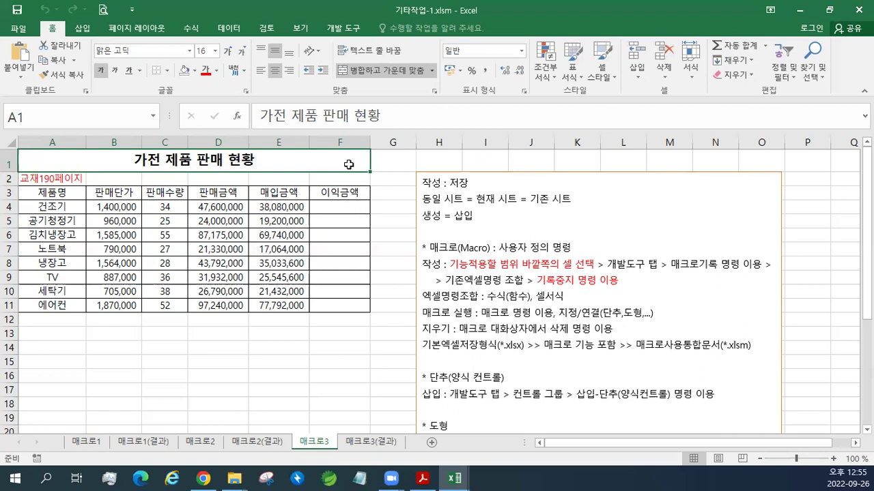
click(344, 28)
click(81, 50)
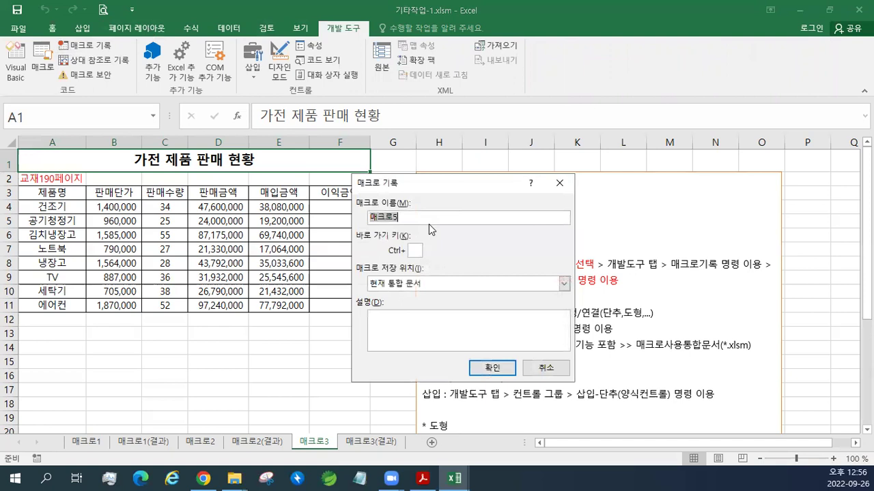
text(이익그)
text(금액)
click(498, 368)
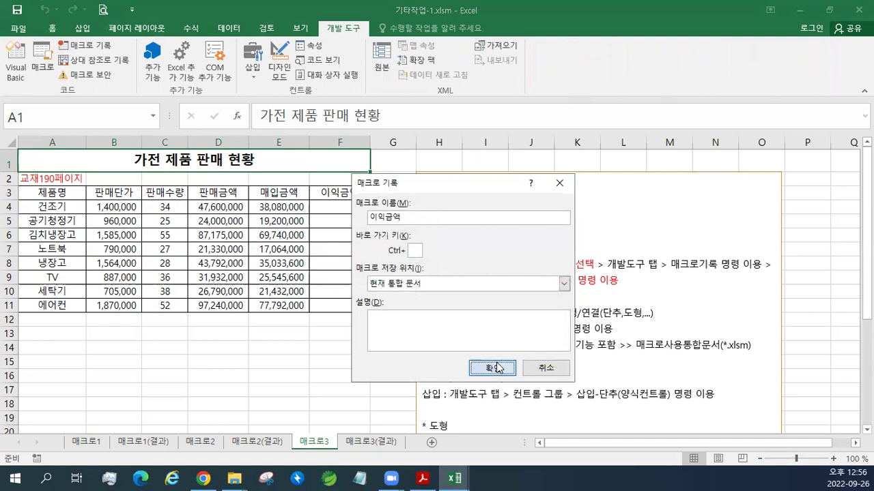
Enter =D4-E4 in F4, fill it down to F11, and stop recording the macro.
click(339, 203)
text(=)
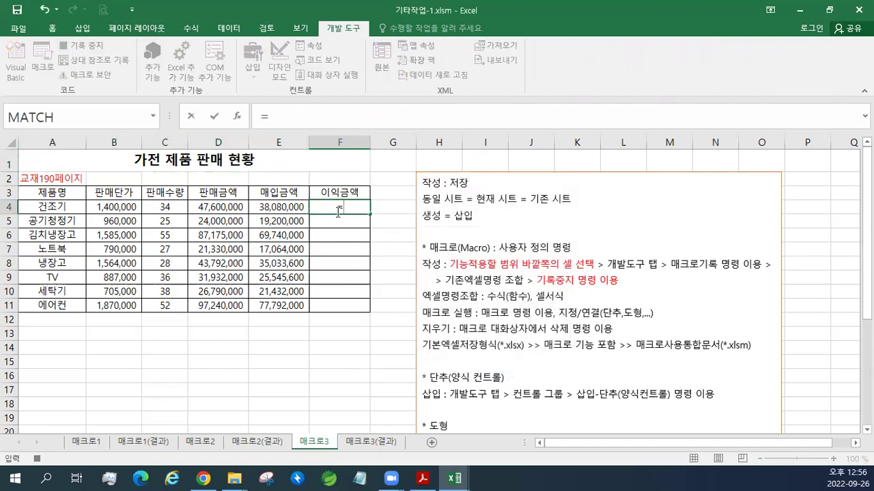
click(232, 205)
text(-)
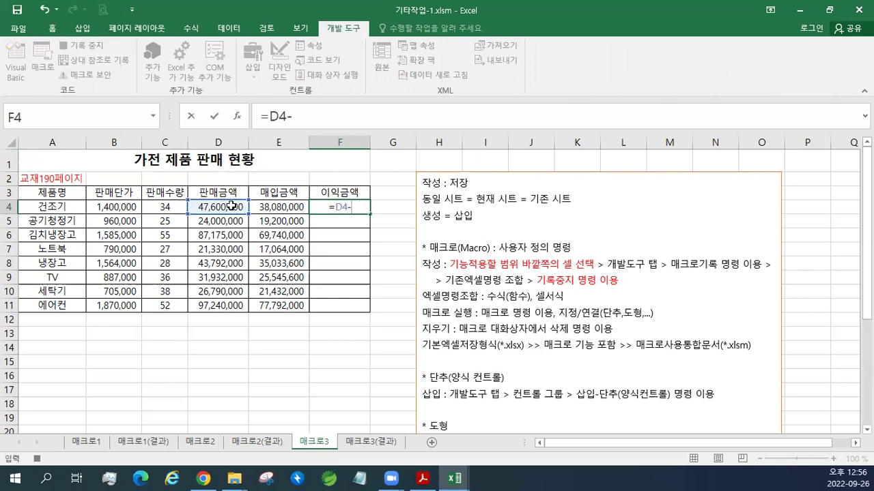
click(285, 206)
key(Return)
key(Up)
drag(370, 214, 357, 306)
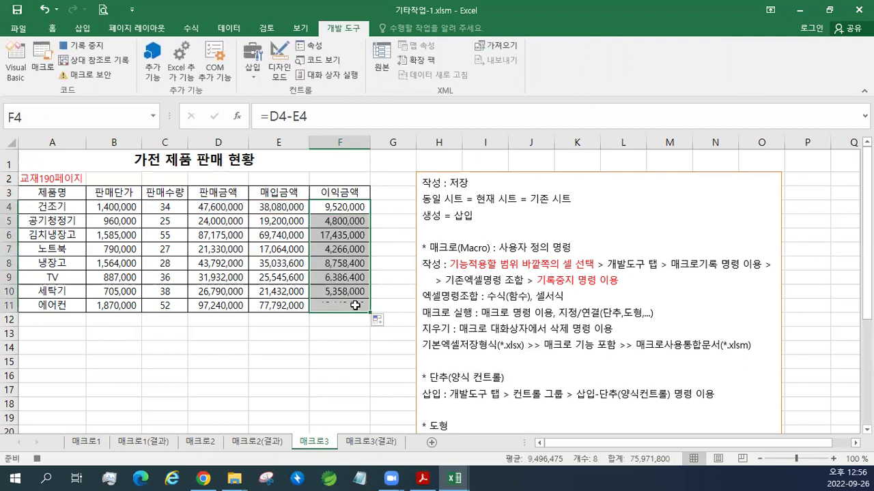
click(82, 46)
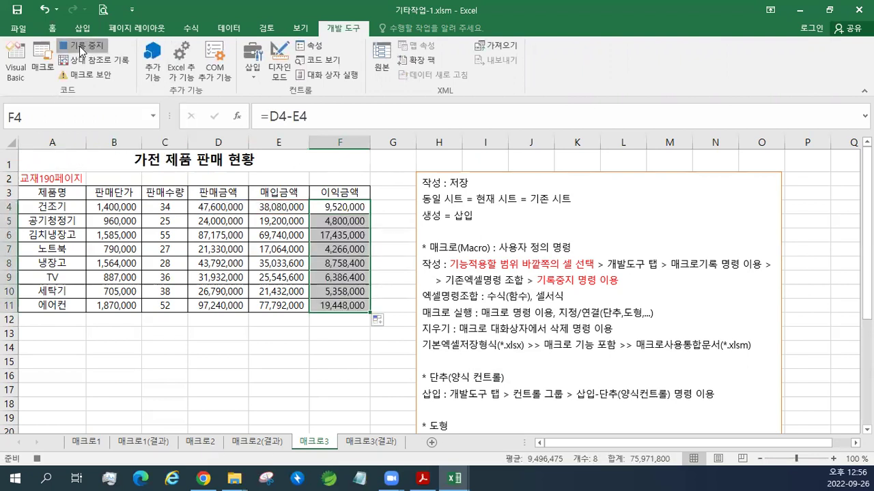
Insert a form-control button fitted to cells B13:C14 and assign the 이익금액 macro to it.
click(250, 80)
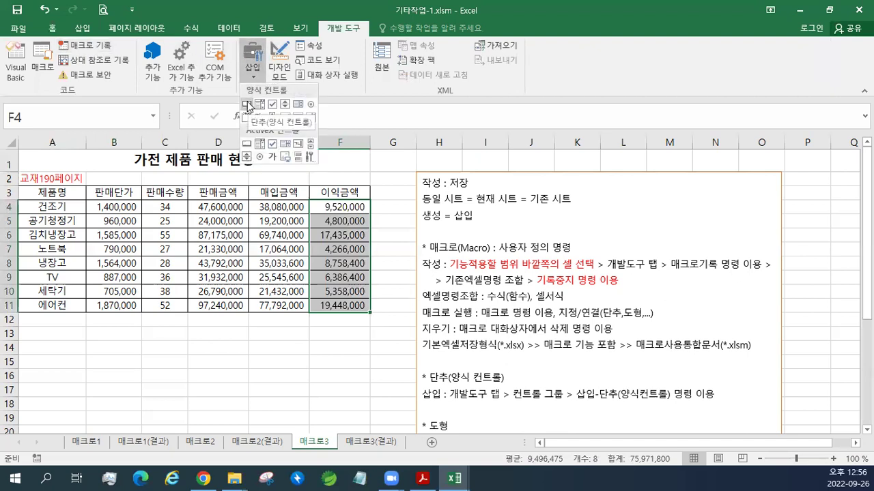
click(246, 105)
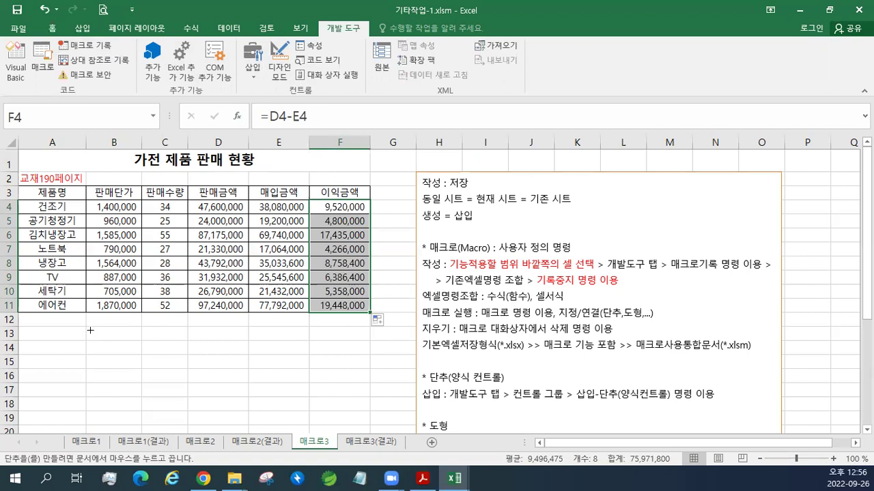
key(alt)
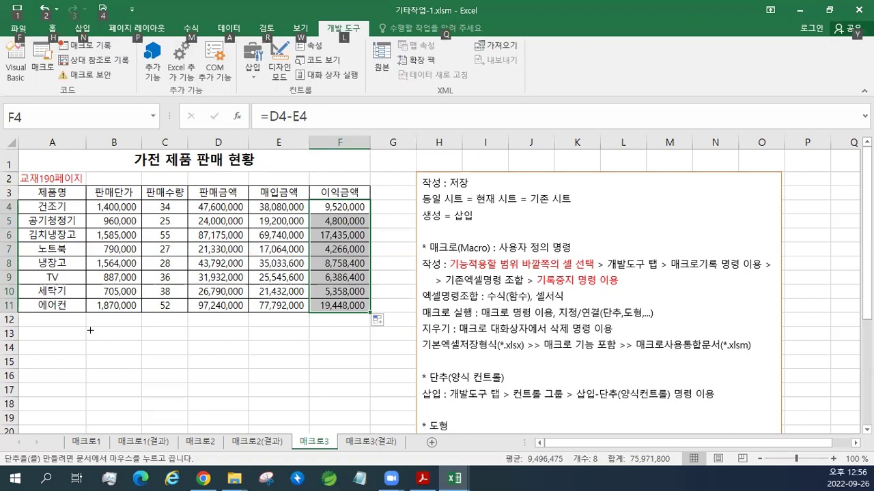
drag(90, 331, 170, 358)
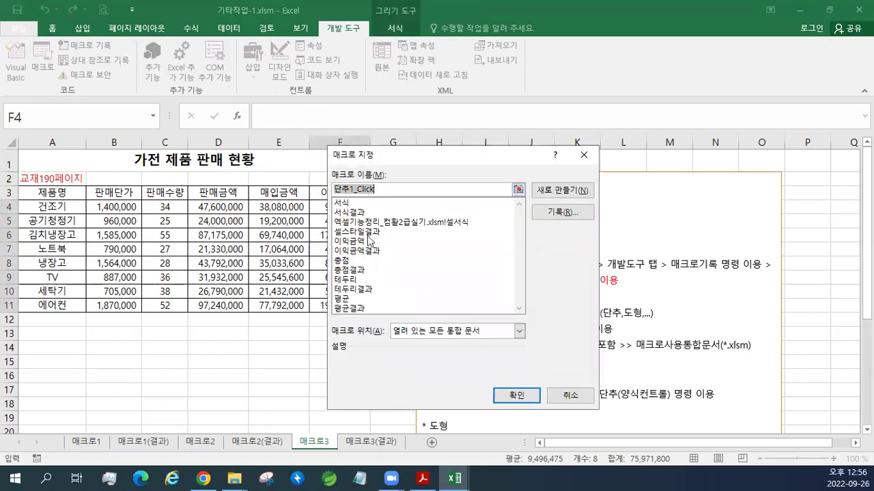
click(356, 242)
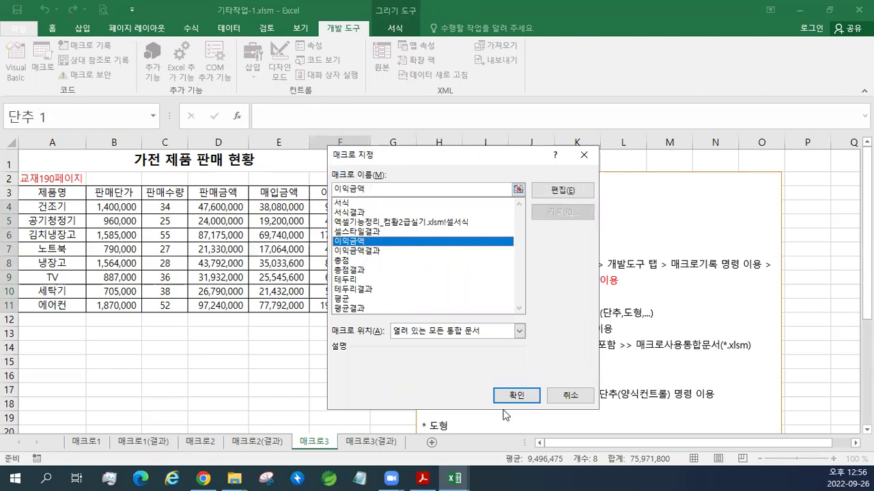
click(523, 397)
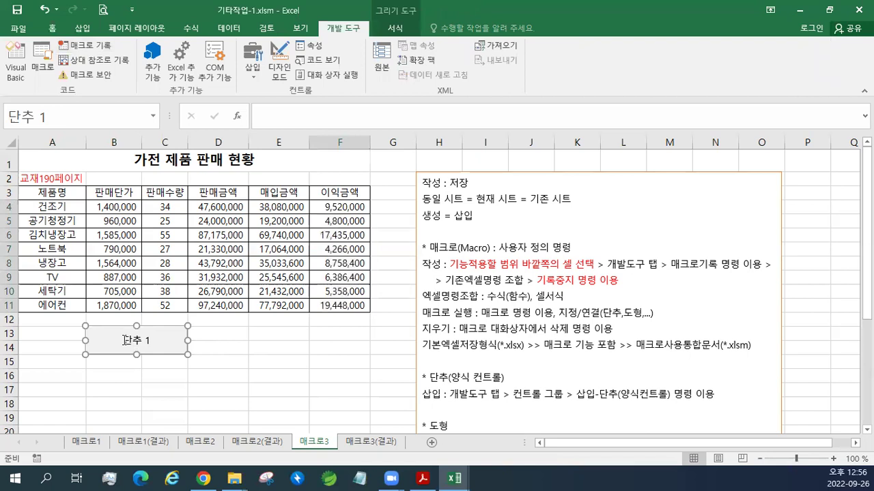
Replace the new button's label with 이익금액 and deselect the button.
click(124, 340)
key(Delete)
key(Delete)
key(Delete)
key(Delete)
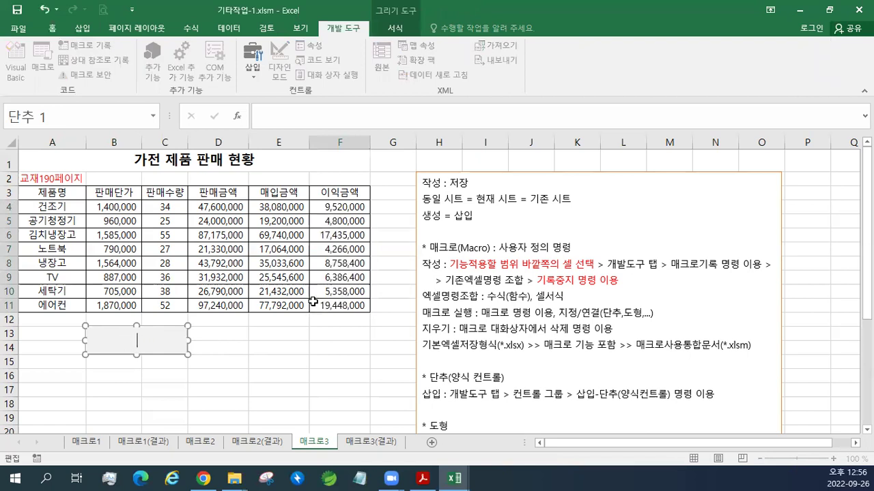
text(이익금액)
click(312, 300)
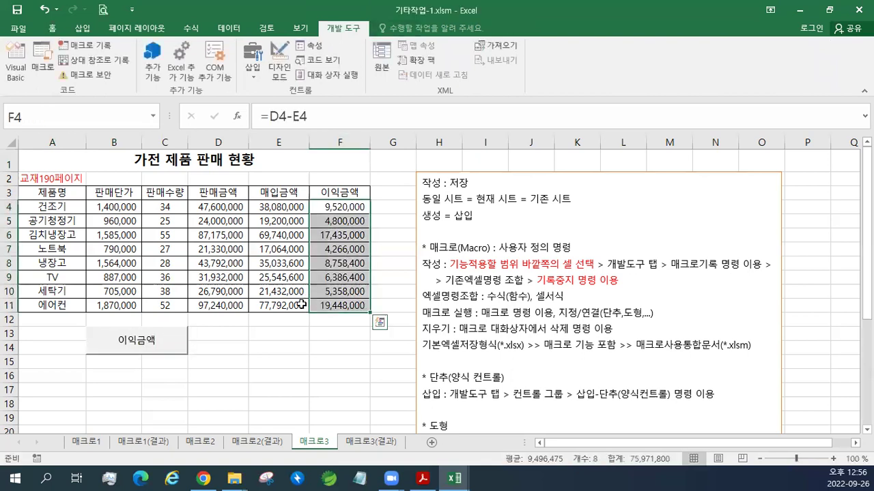
drag(47, 193, 341, 193)
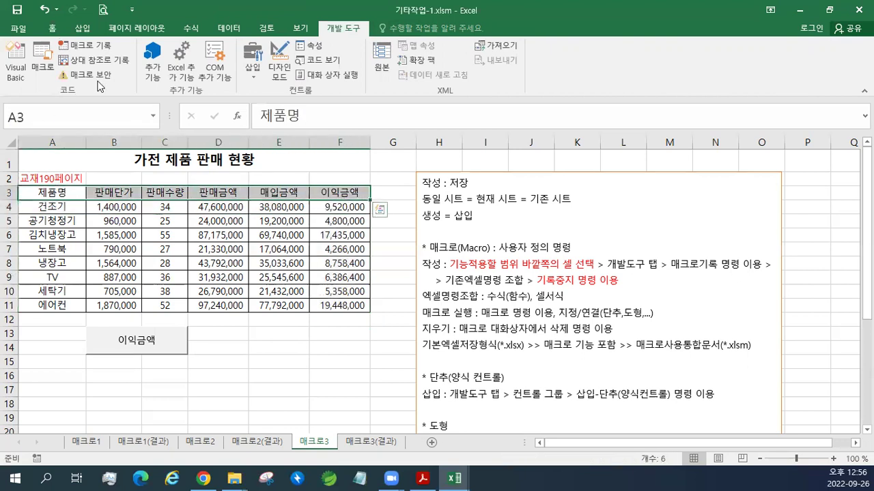
click(53, 27)
click(602, 68)
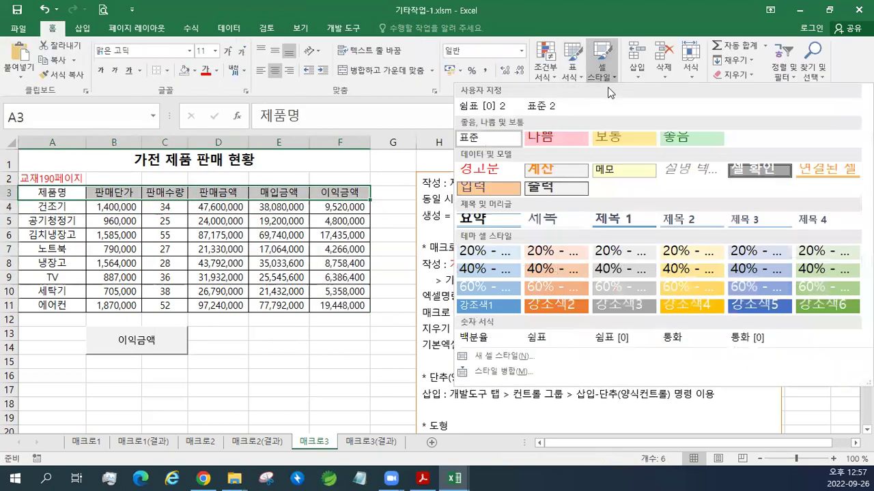
click(310, 340)
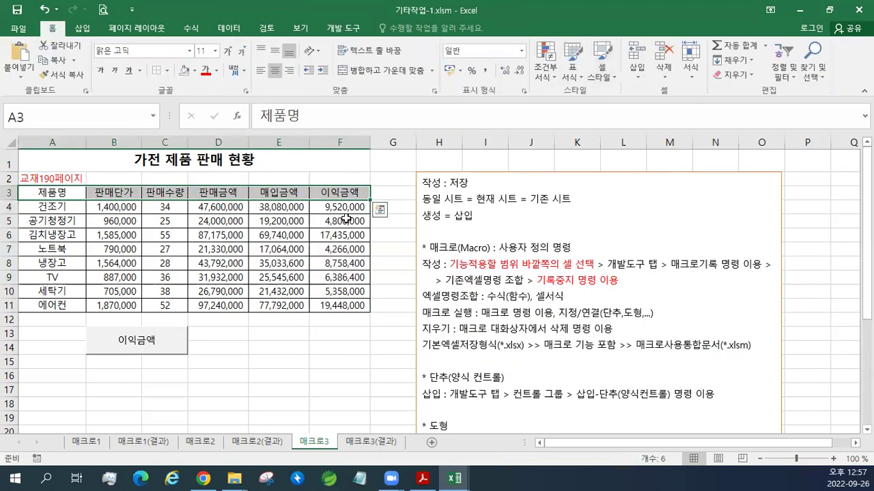
Select title cell A1 outside the header row and start recording a macro named 셀스타일 in the current workbook.
click(268, 163)
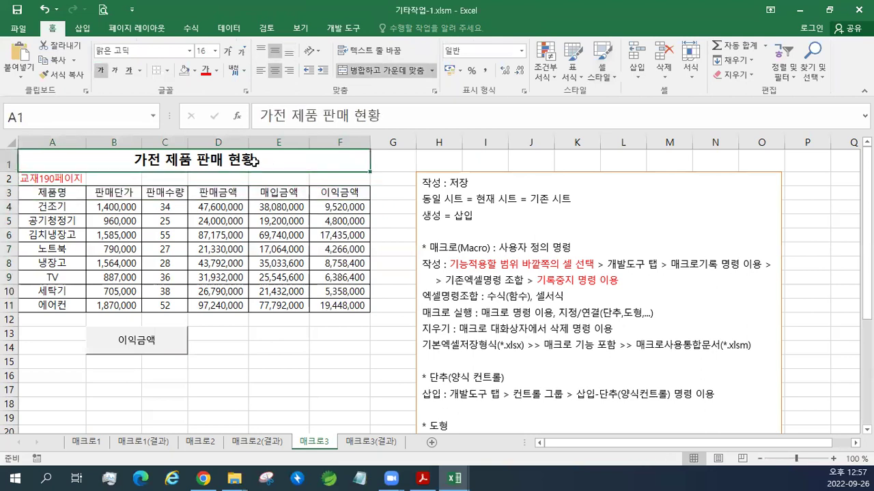
click(343, 28)
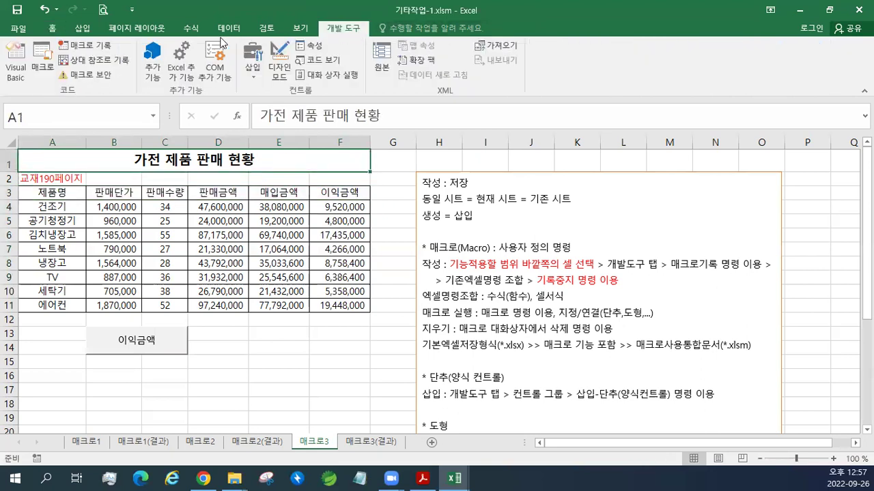
click(96, 52)
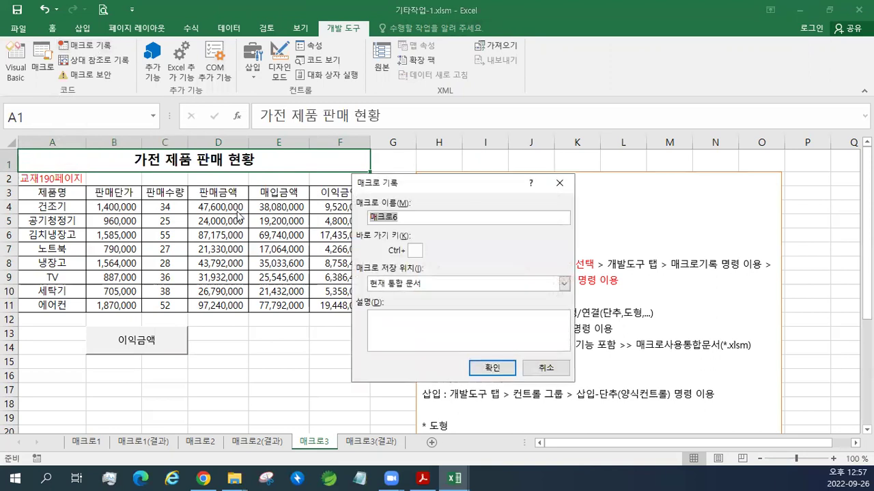
text(셀스)
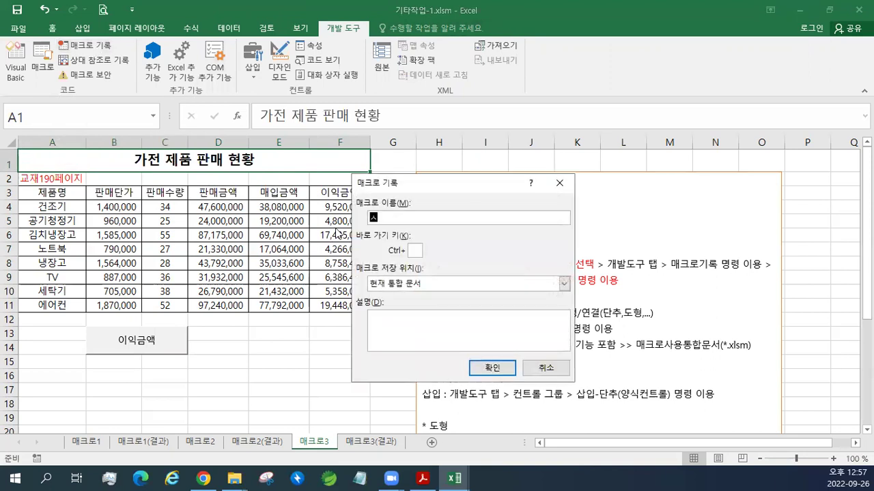
text(타일)
click(481, 370)
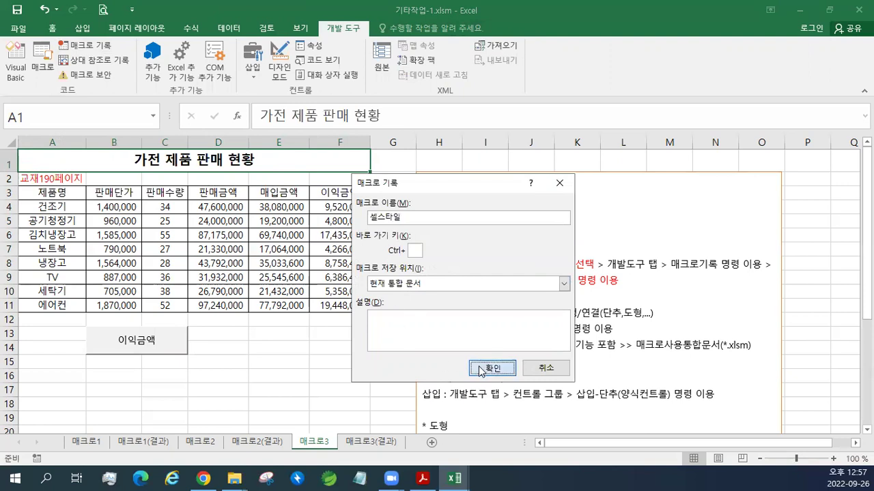
Apply the 강조색1 cell style to header cells A3:F3 and stop recording the macro.
drag(59, 196, 341, 195)
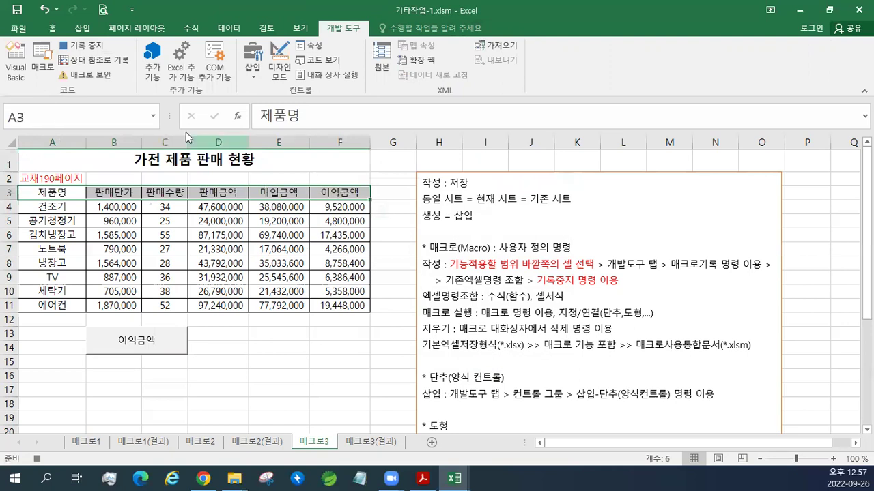
click(51, 28)
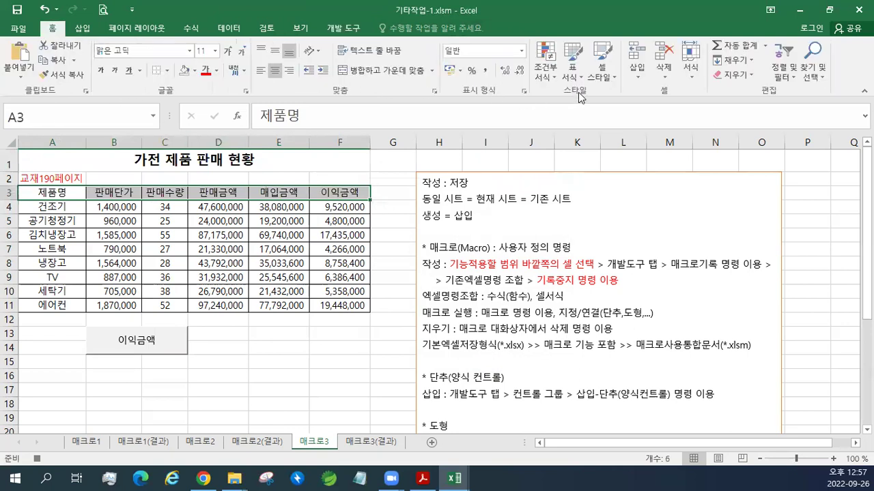
click(602, 72)
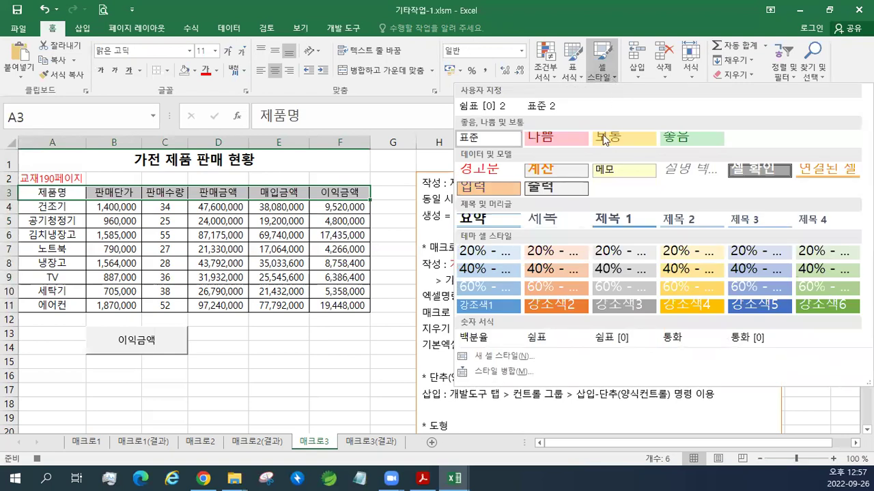
click(498, 311)
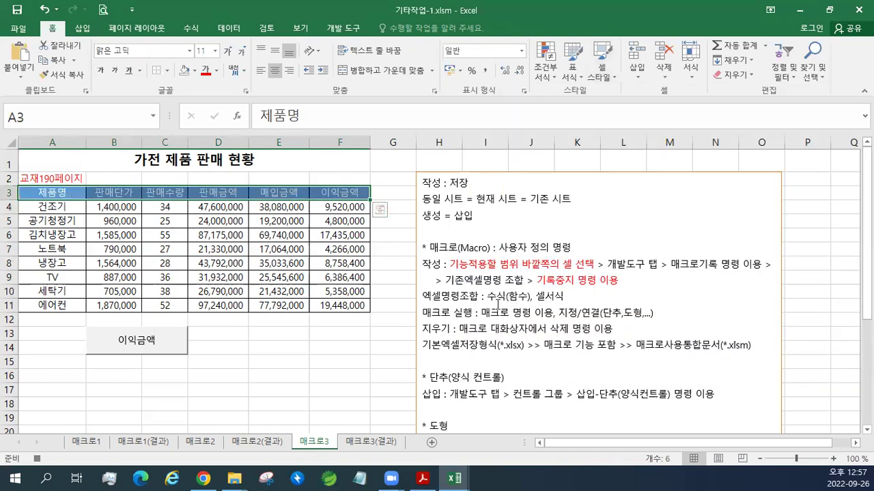
click(341, 28)
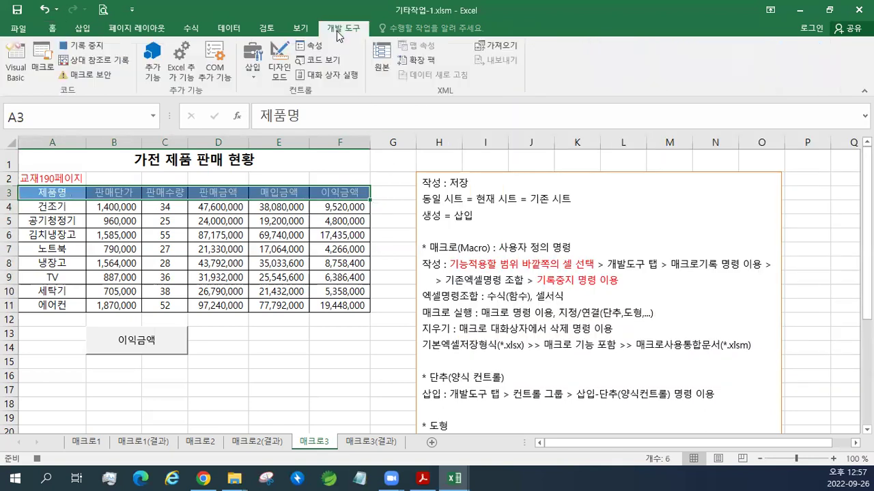
click(87, 48)
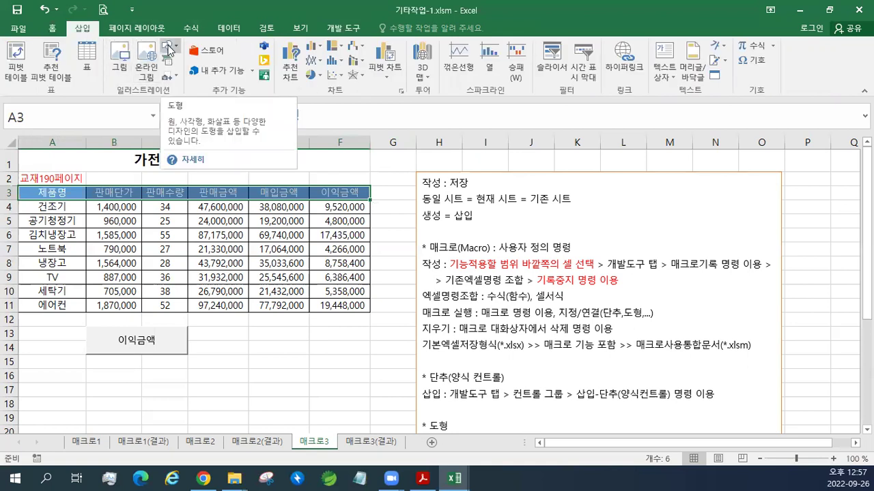
Insert a rounded rectangle shape fitted to cells E13:F14 and enter 셀스타일 as its text.
click(168, 47)
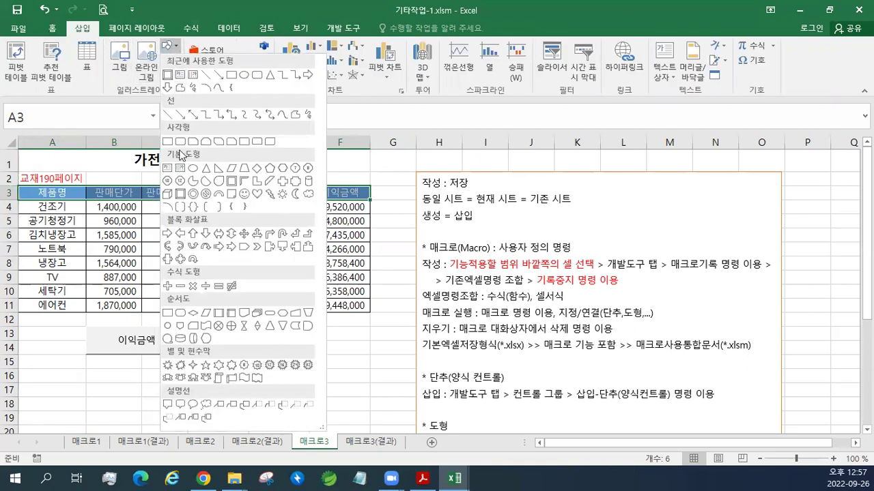
click(180, 143)
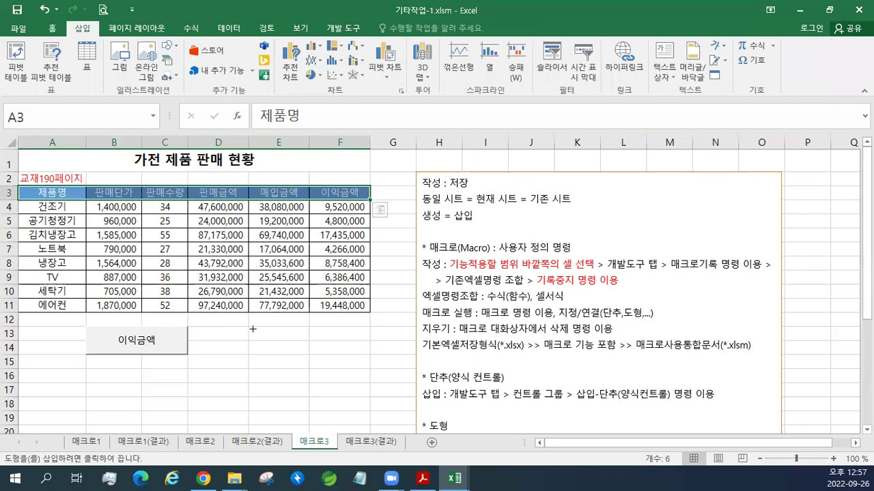
drag(252, 329, 371, 355)
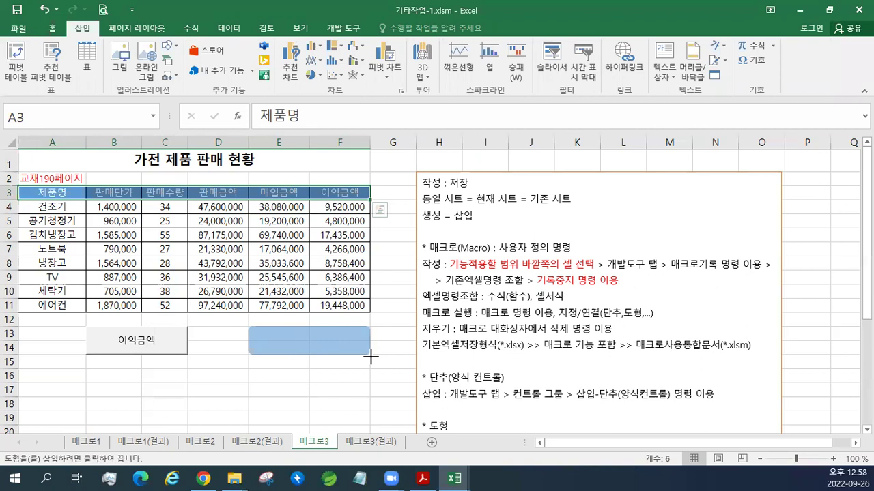
drag(371, 356, 370, 356)
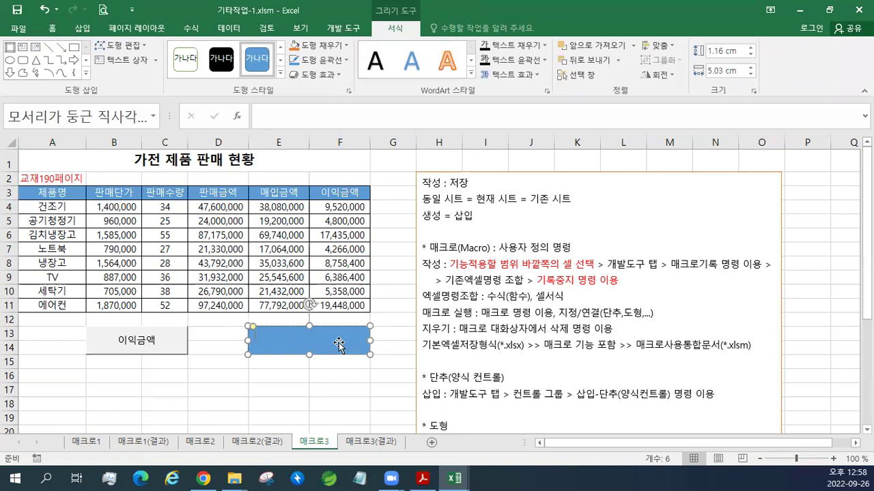
text(셀스ㅌ)
text(일)
Assign the 셀스타일 macro to the rounded rectangle and deselect the shape.
right_click(334, 343)
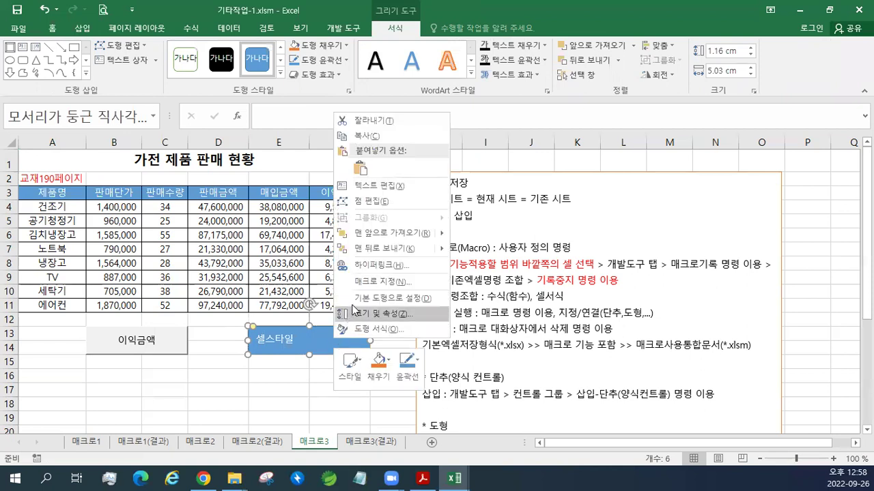
click(423, 283)
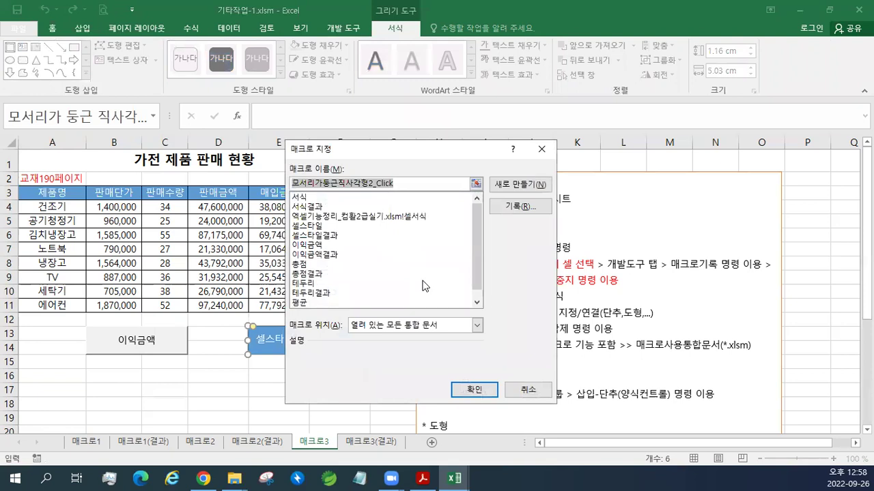
click(316, 228)
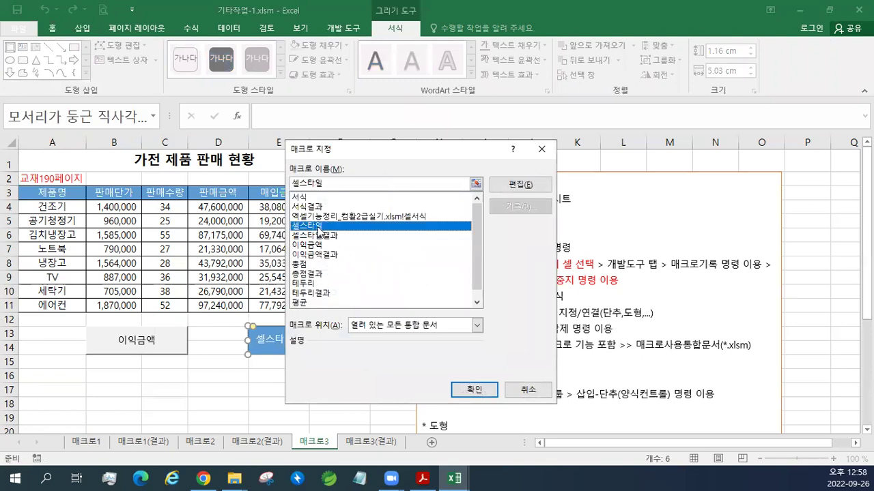
click(485, 393)
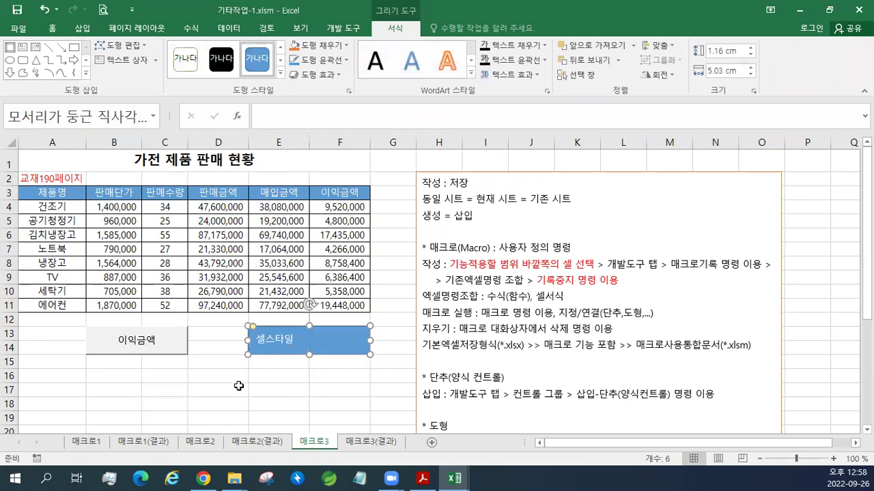
click(238, 386)
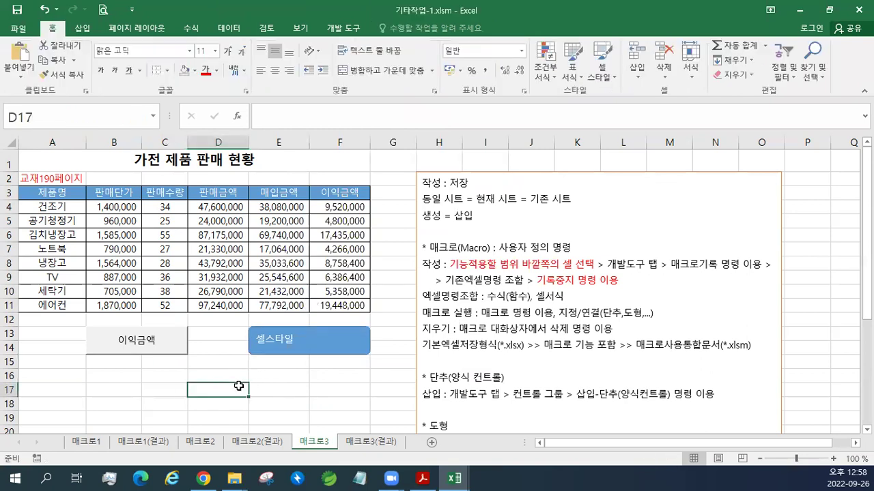
Select the profit cells F4:F11 and test the 이익금액 macro with its form button.
drag(336, 212, 341, 306)
click(150, 341)
Reset header cells A3:F3 to no fill and automatic font color, and test the 셀스타일 macro with its shape.
drag(76, 193, 340, 193)
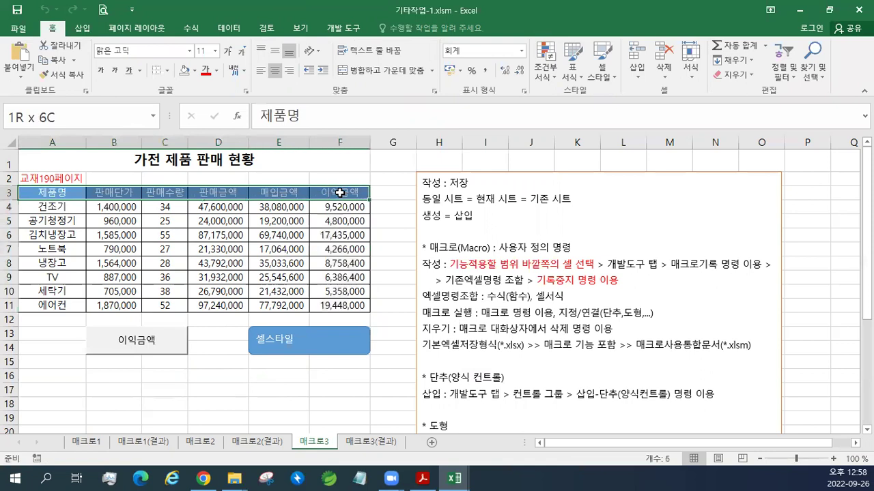
click(183, 70)
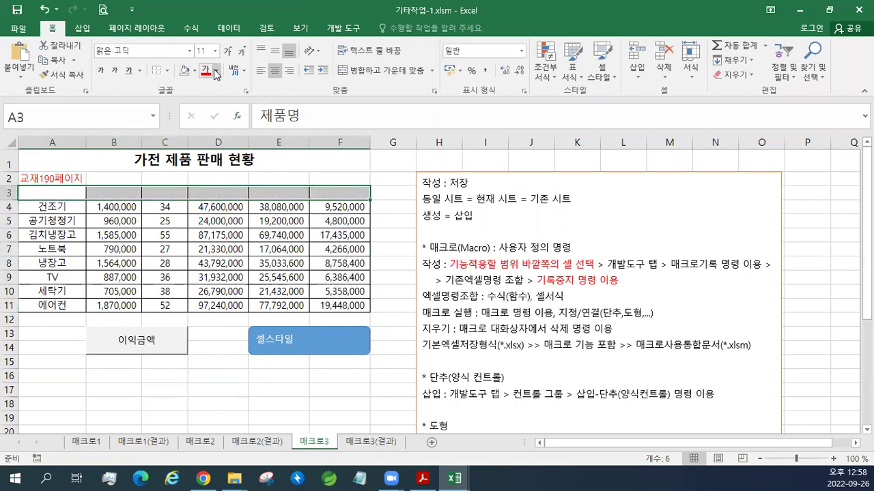
click(216, 70)
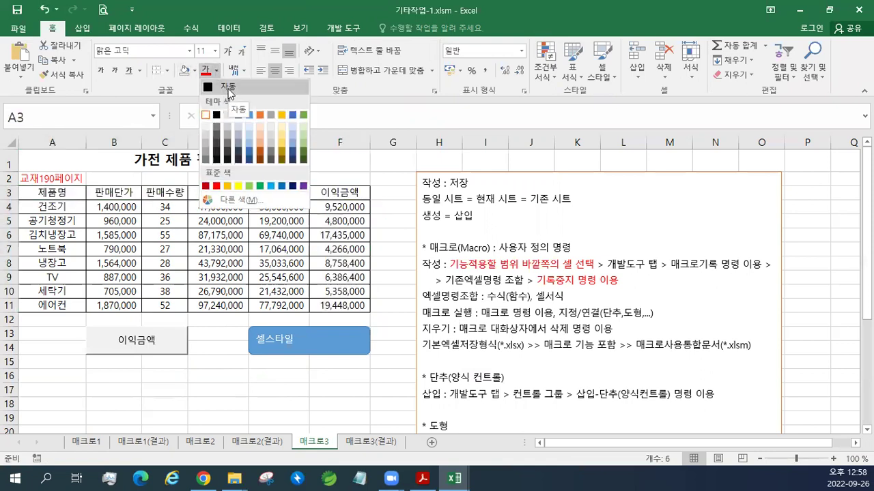
click(228, 87)
click(396, 179)
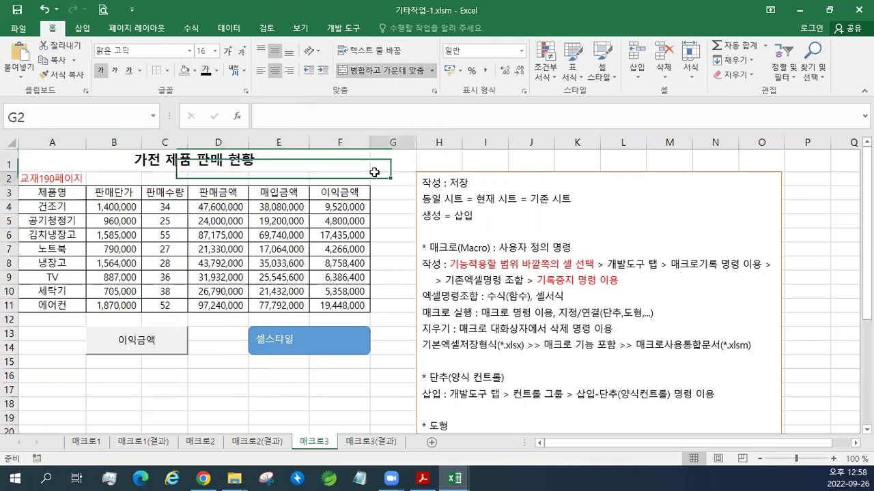
click(333, 343)
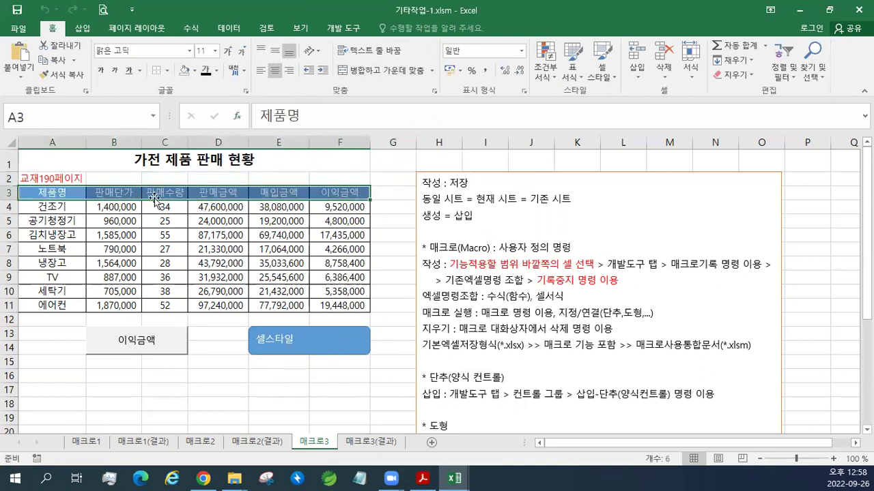
Save the workbook and deselect the header cells.
click(14, 15)
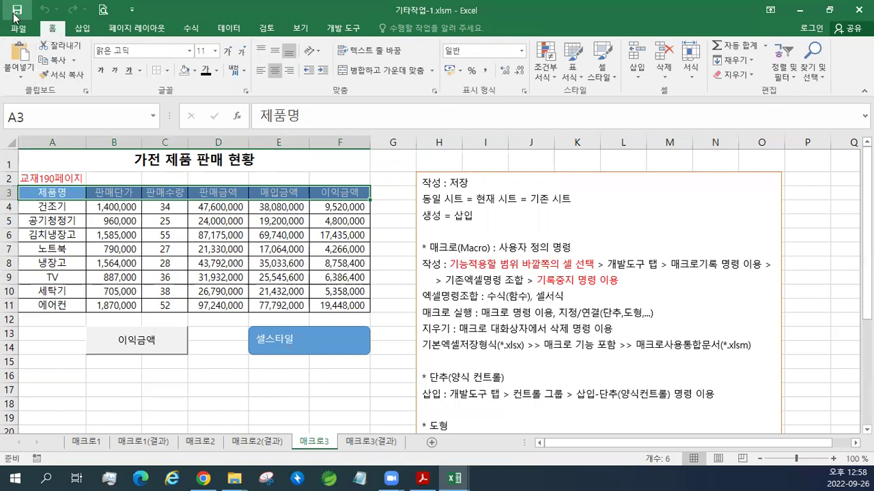
click(386, 324)
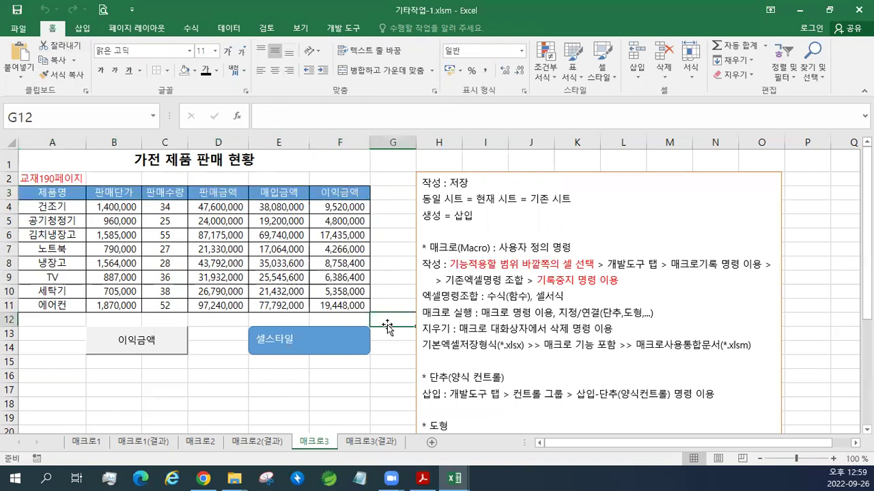
Insert a second rounded rectangle fitted to cells B21:D25, about 6.72 cm wide and 2.91 cm high.
scroll(386, 324, down, 4)
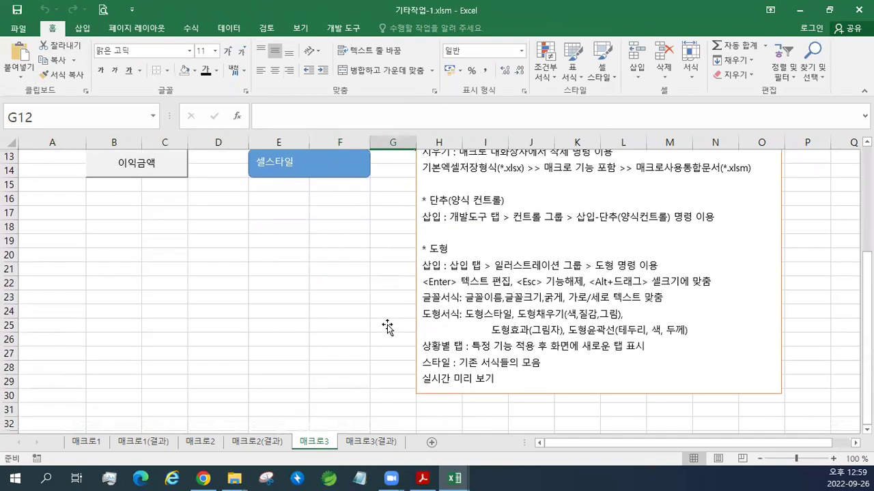
click(342, 288)
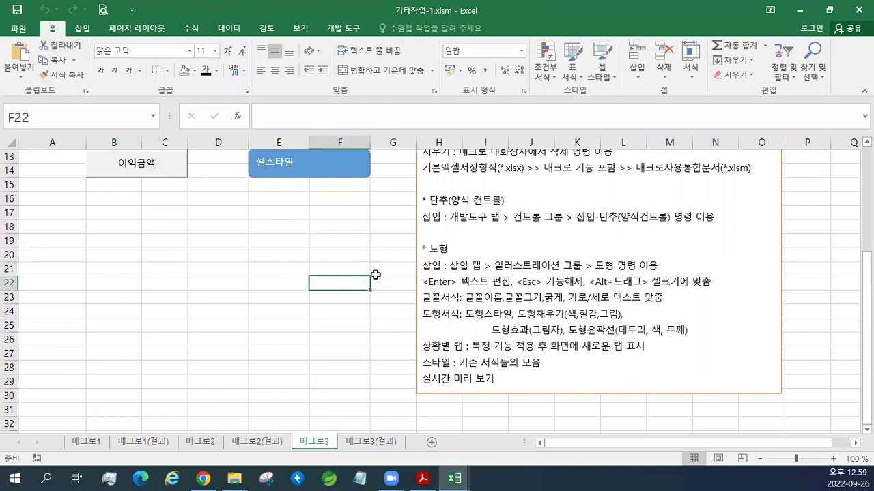
scroll(256, 291, down, 1)
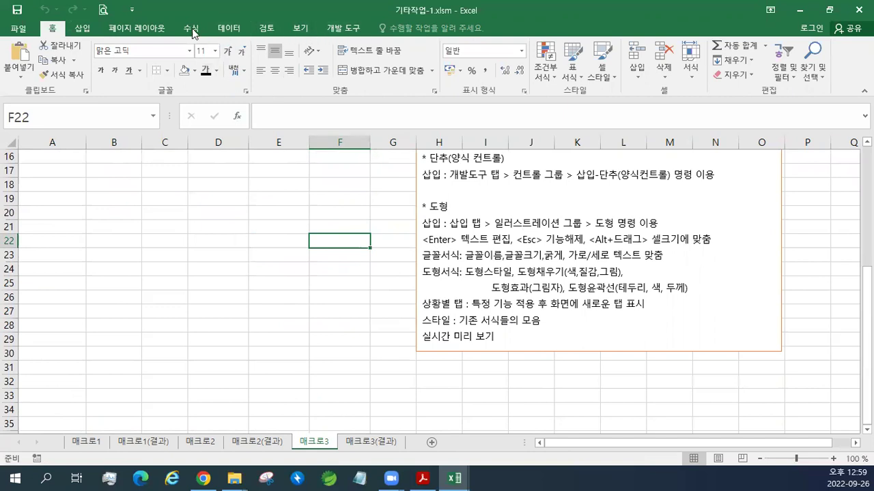
click(82, 28)
click(168, 46)
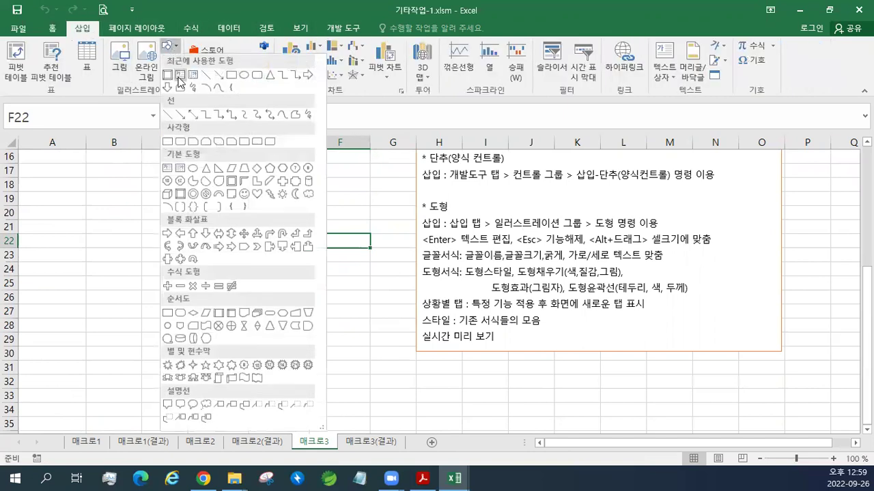
click(183, 142)
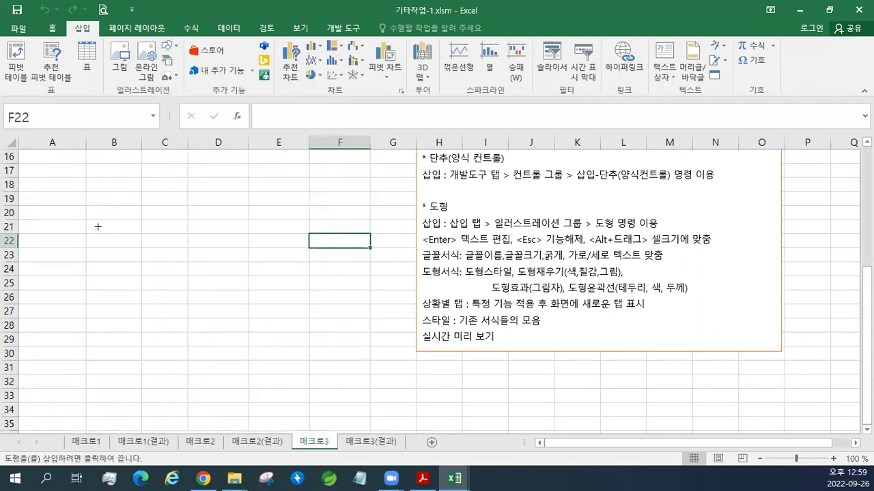
mouse_move(87, 220)
mouse_down()
mouse_move(125, 281)
mouse_move(278, 284)
mouse_up()
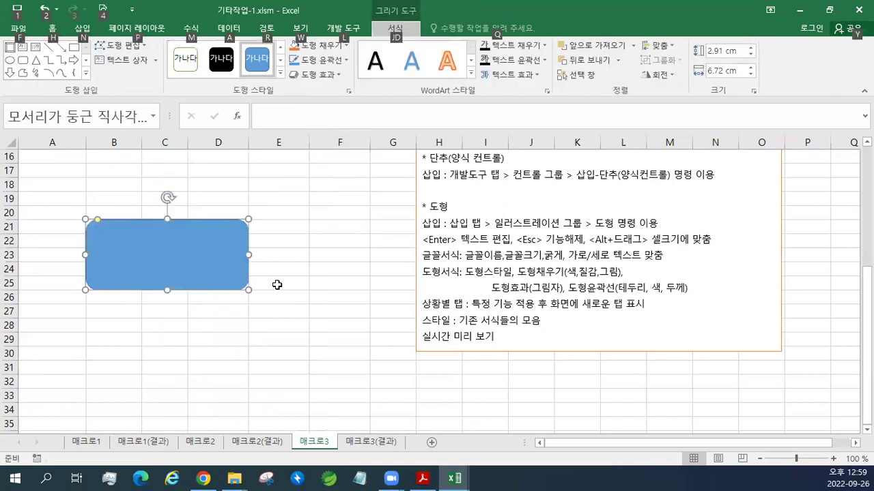
key(Escape)
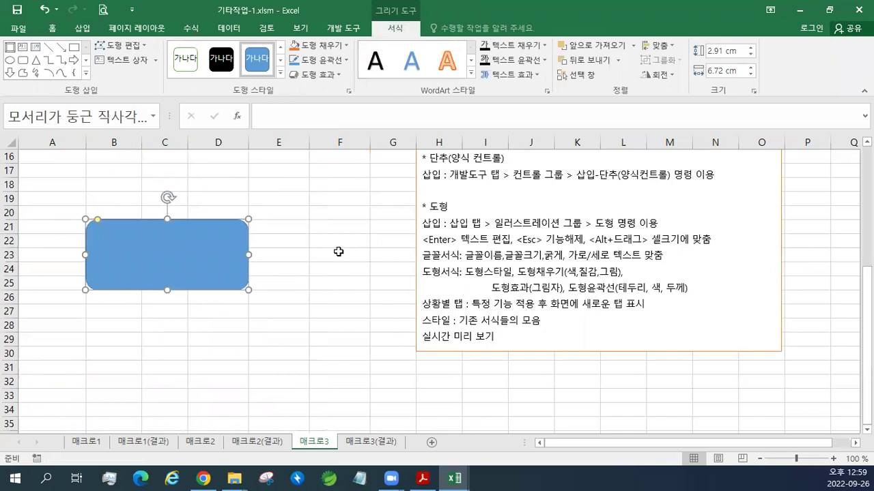
Enter 도형 as the text of the new rounded rectangle and finish text editing.
text(도형)
key(Escape)
key(Return)
Practice resizing the 도형 shape from its edges and corner, ending fitted to cells B21:C23 at about 4.21 by 1.75 cm.
drag(248, 254, 299, 255)
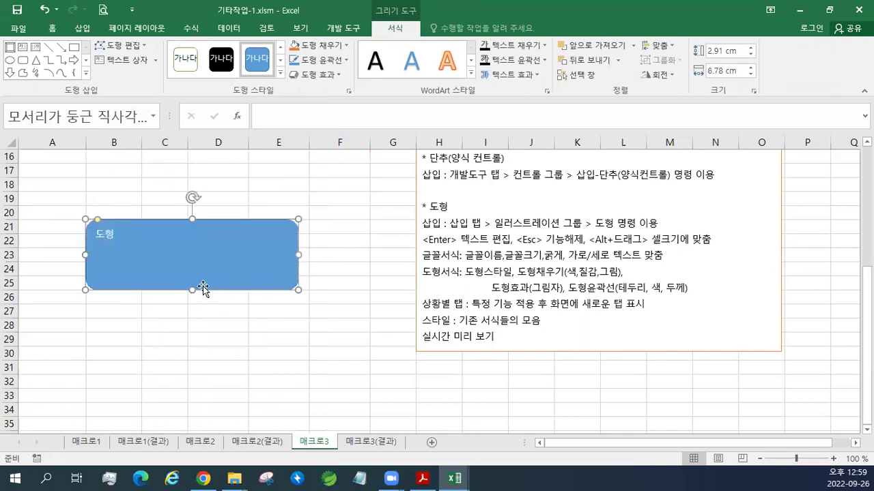
drag(192, 285, 188, 315)
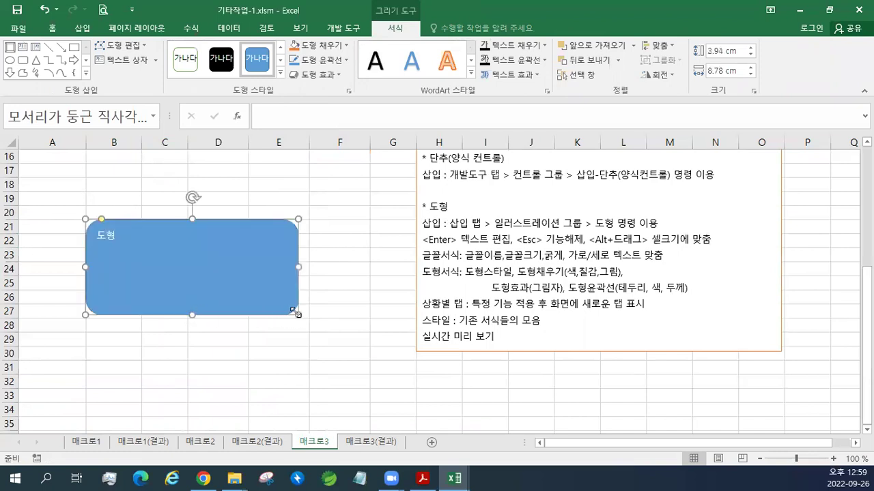
drag(301, 321, 308, 330)
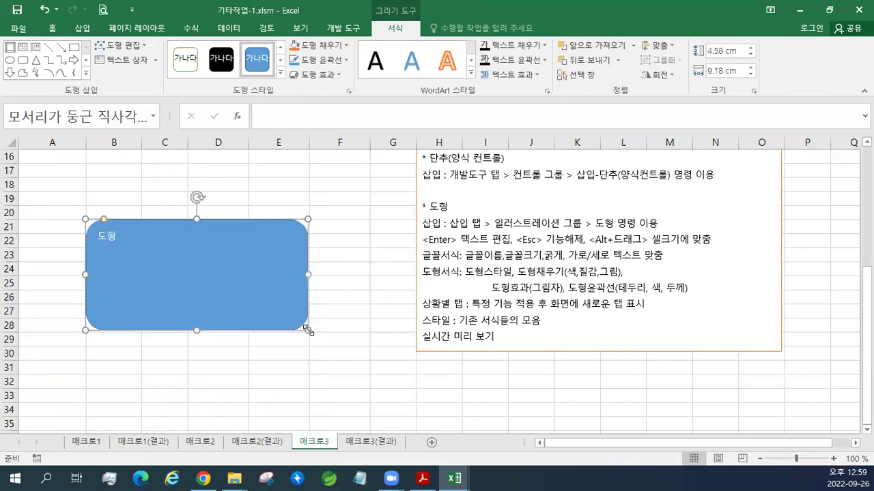
drag(308, 274, 248, 273)
drag(167, 331, 167, 311)
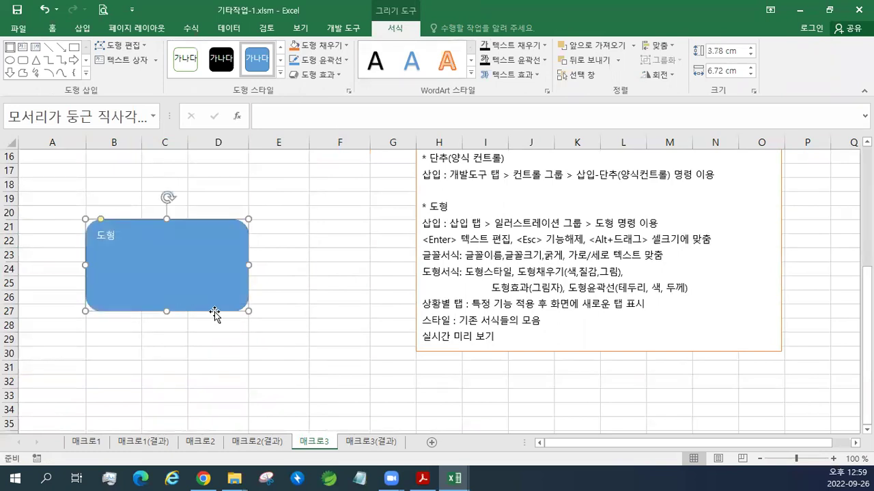
drag(248, 311, 188, 262)
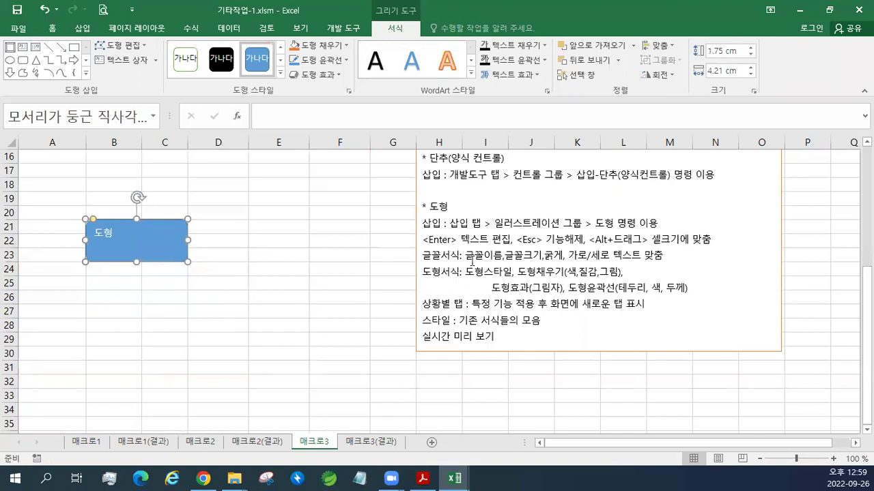
Set the 도형 shape's text font to HY목각파임B at size 14.
click(53, 28)
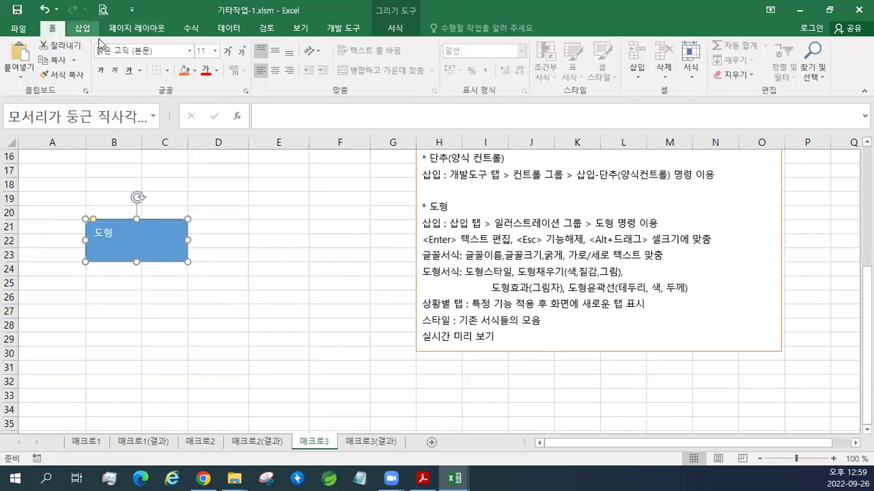
click(188, 51)
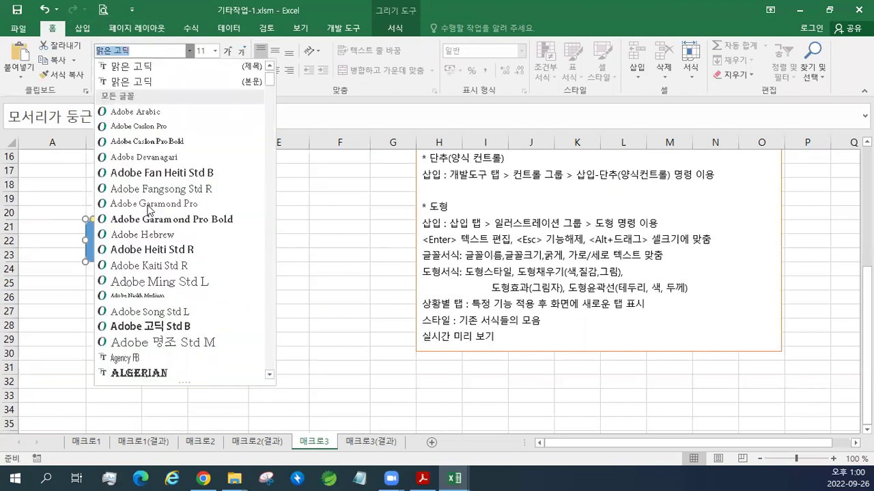
scroll(149, 208, down, 20)
scroll(150, 209, down, 20)
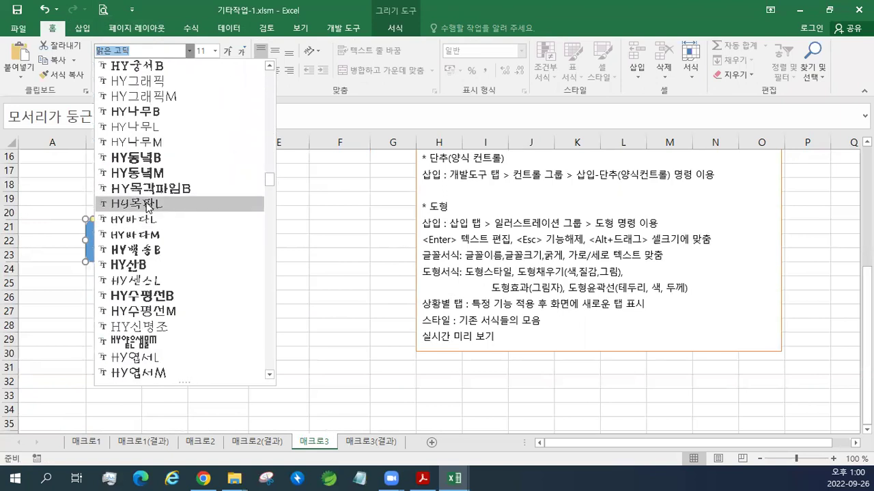
click(147, 189)
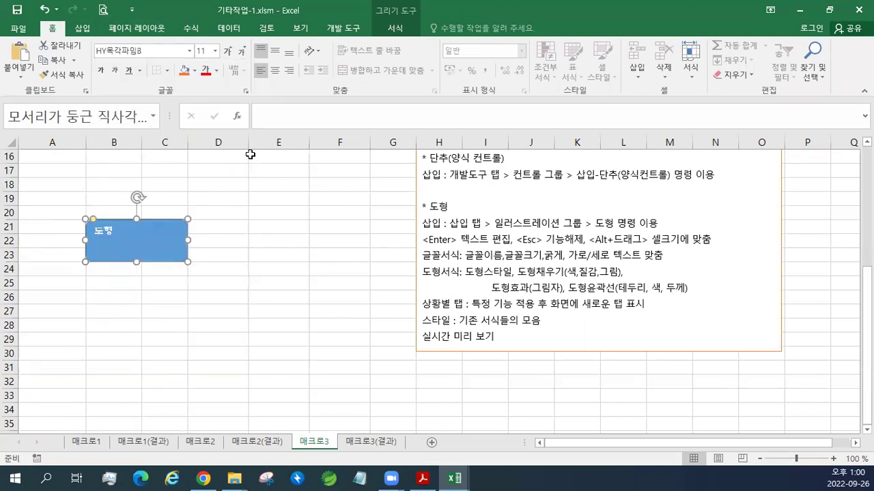
click(215, 52)
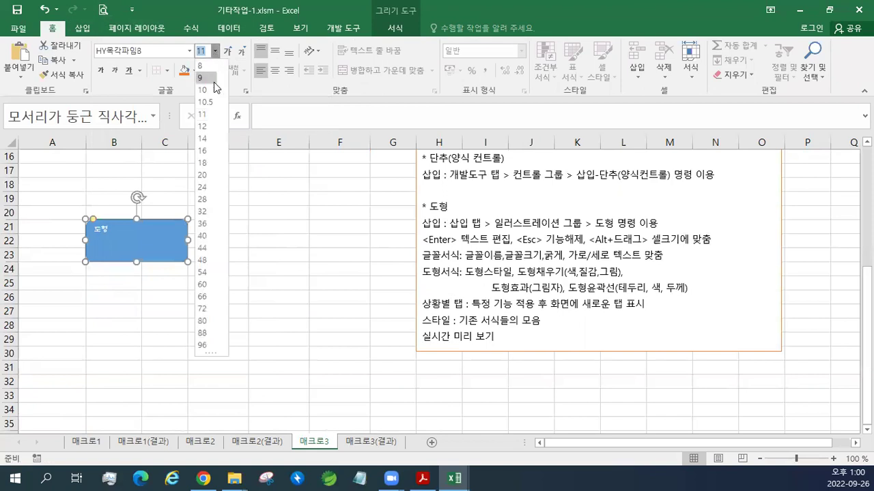
click(206, 126)
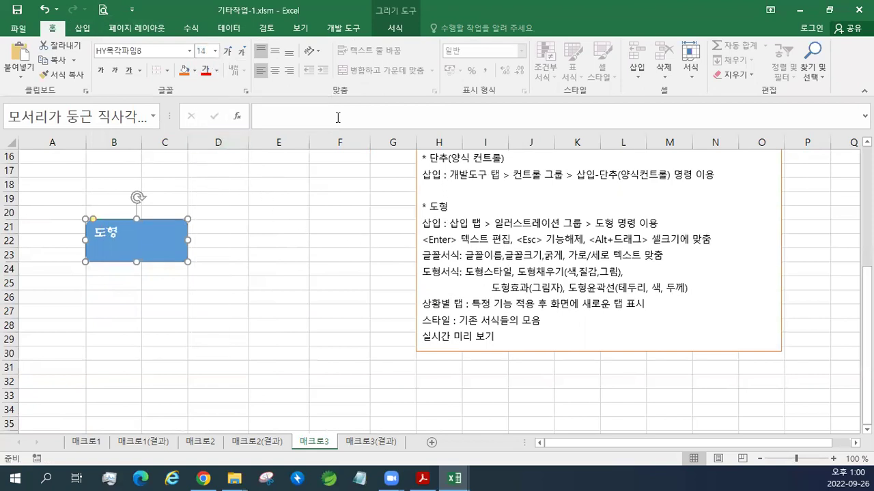
Try the horizontal and vertical text alignments on the 도형 shape, ending with its text centred both horizontally and vertically.
click(273, 71)
click(289, 71)
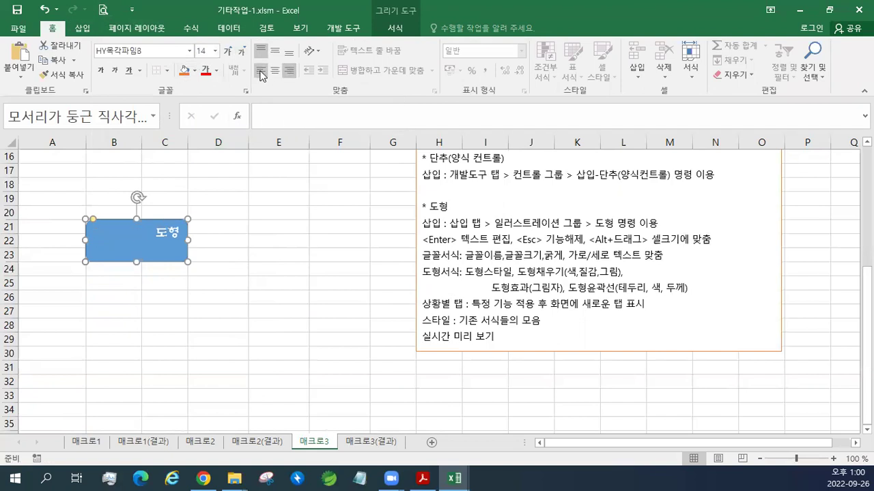
click(261, 71)
click(275, 52)
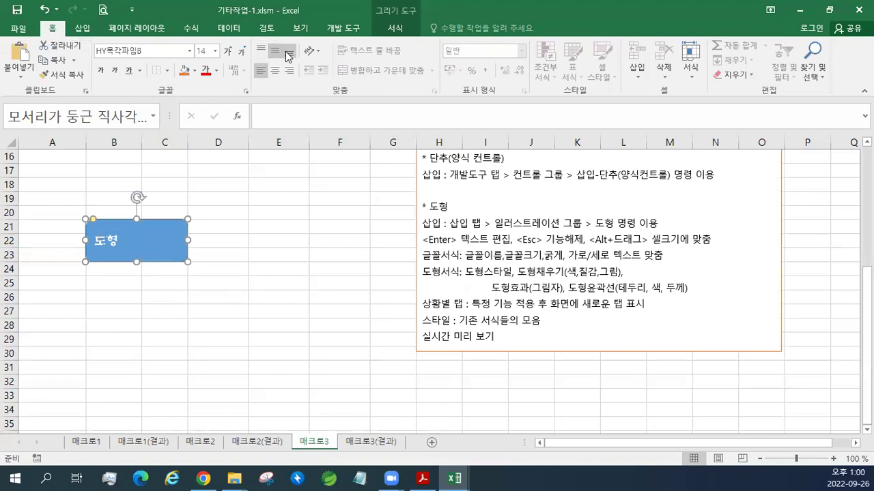
click(287, 56)
click(262, 50)
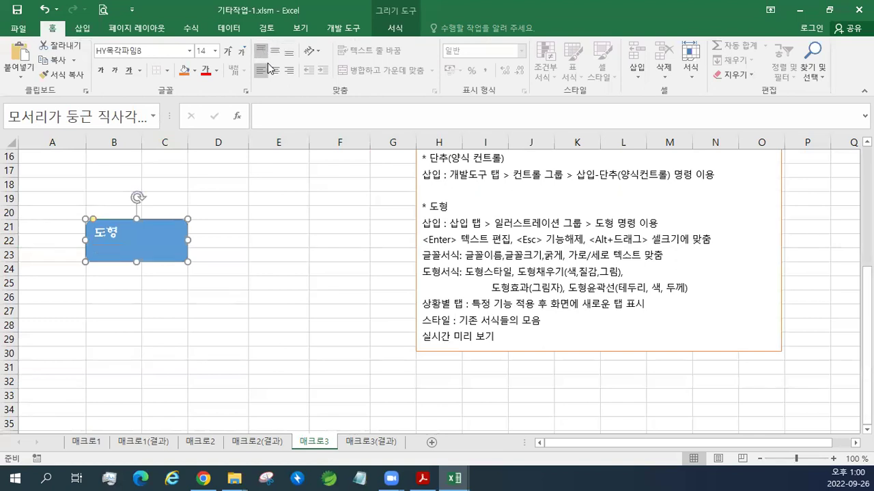
click(274, 70)
click(274, 51)
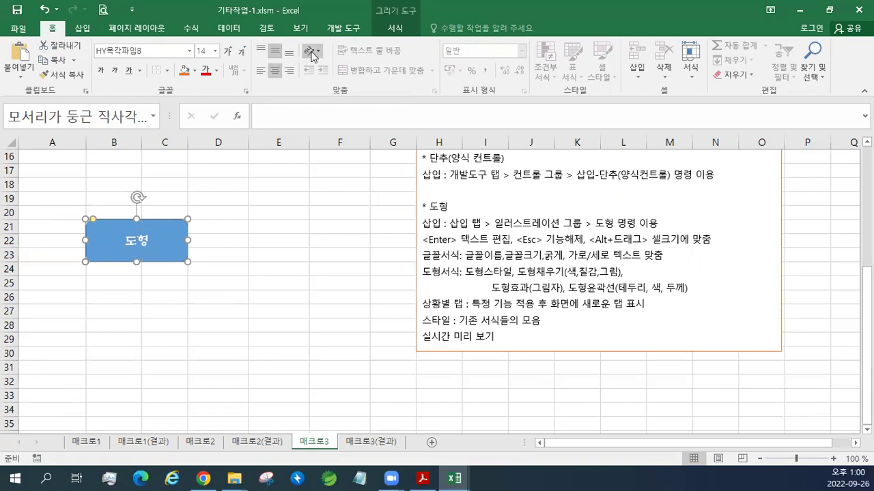
Set the 도형 shape's text to vertical writing (세로 쓰기) and extend its bottom edge through row 25, about 3.02 cm high.
click(312, 56)
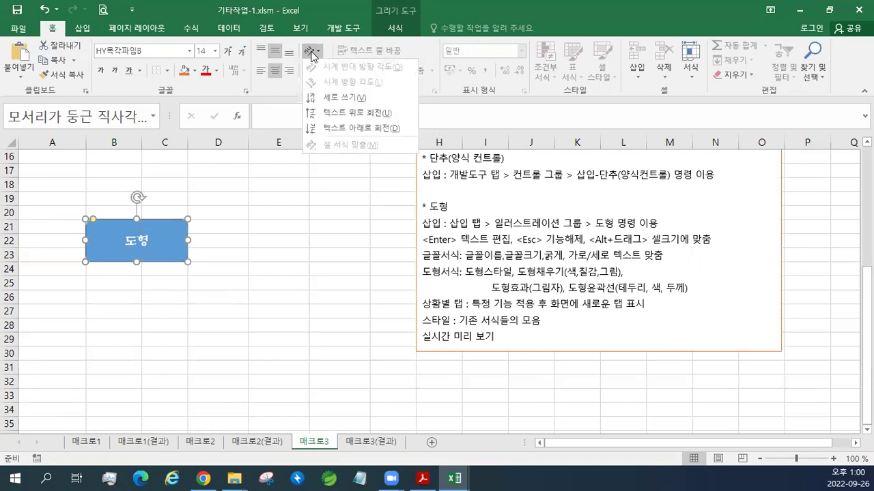
click(312, 92)
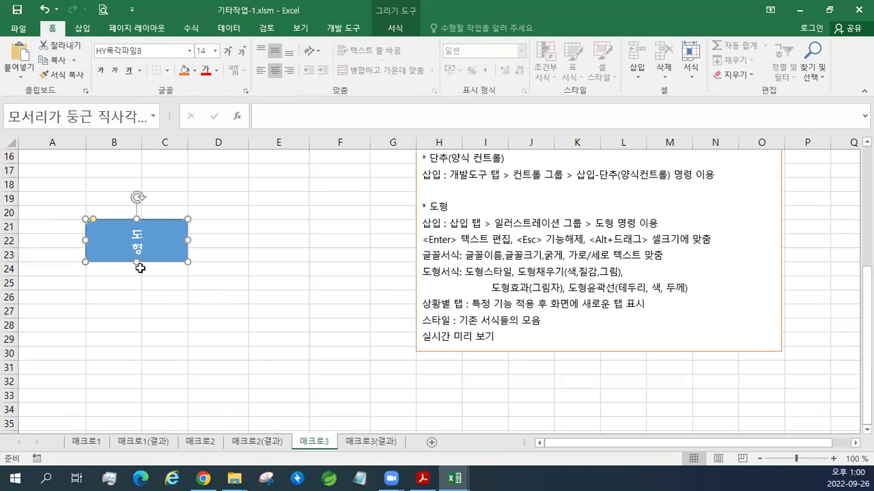
drag(137, 261, 137, 292)
Try rotating the 도형 shape's text up and down, and return the text to its normal horizontal orientation.
click(312, 54)
click(326, 108)
click(313, 56)
click(326, 127)
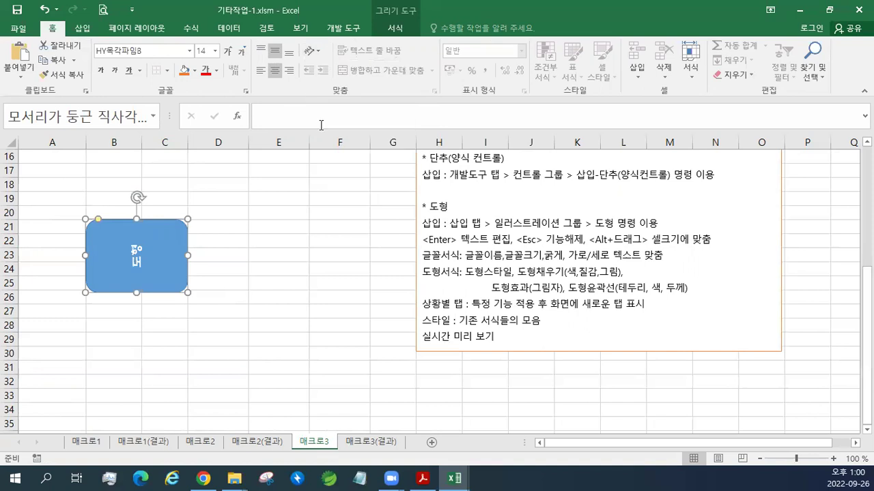
click(309, 53)
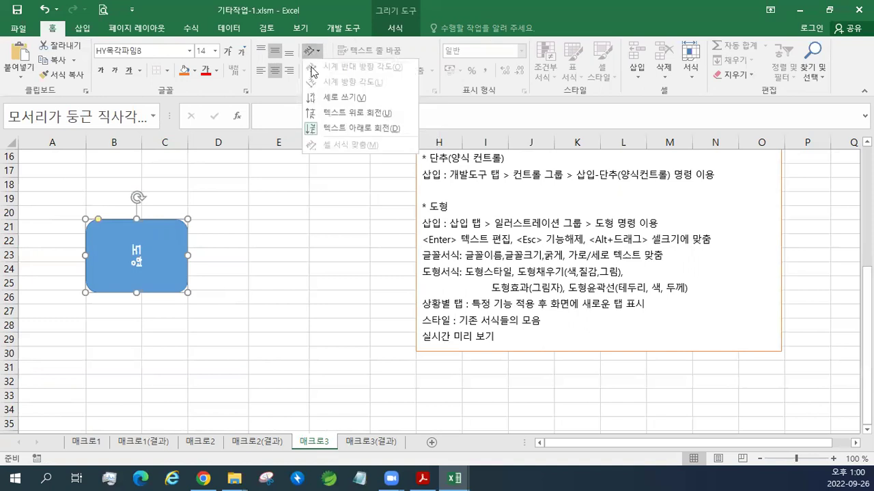
click(313, 129)
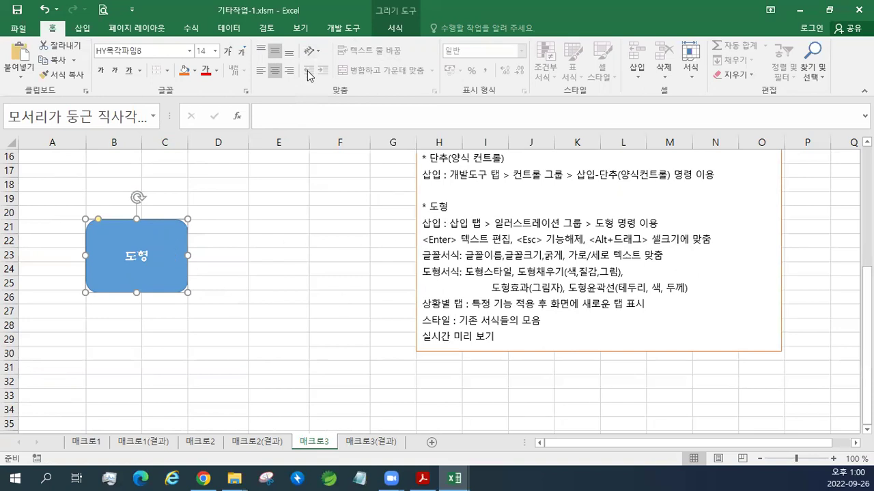
Apply the green subtle-effect (미세 효과) theme style to the 도형 shape and fill it with standard yellow.
click(391, 27)
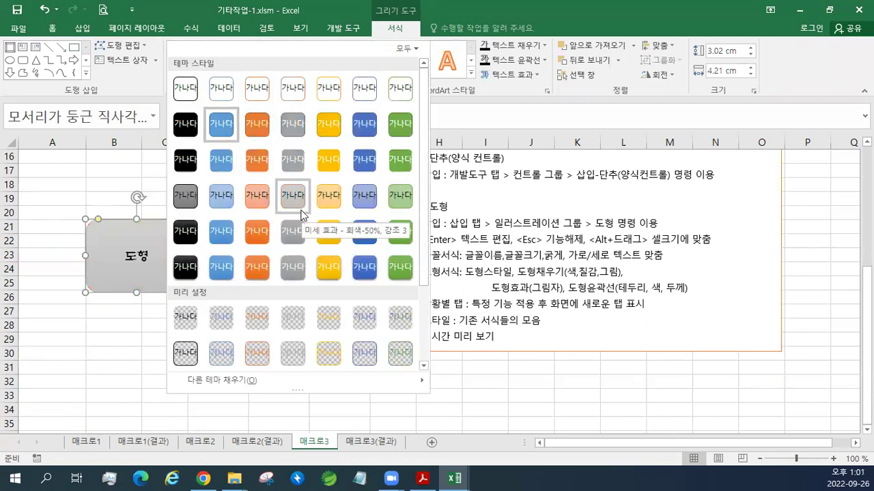
click(401, 198)
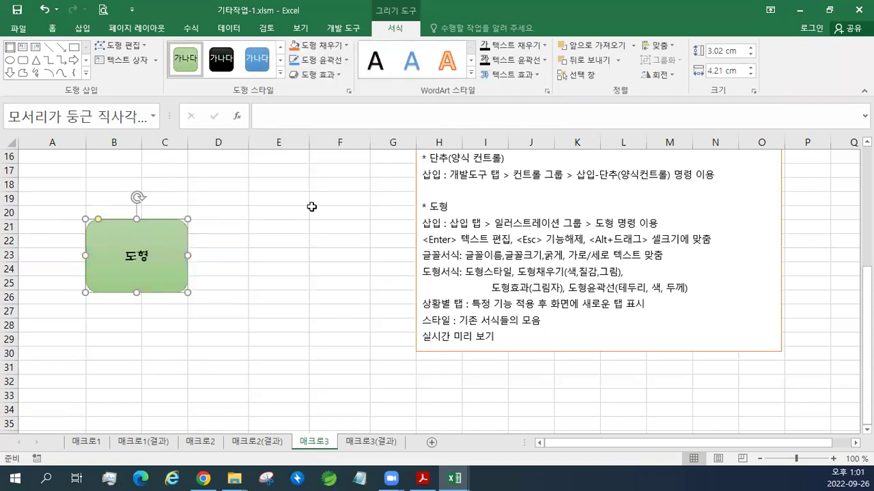
click(345, 45)
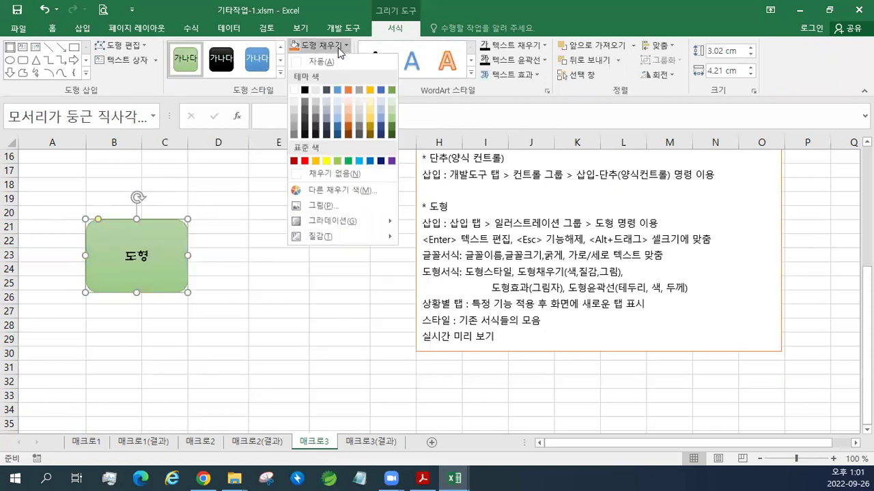
click(328, 161)
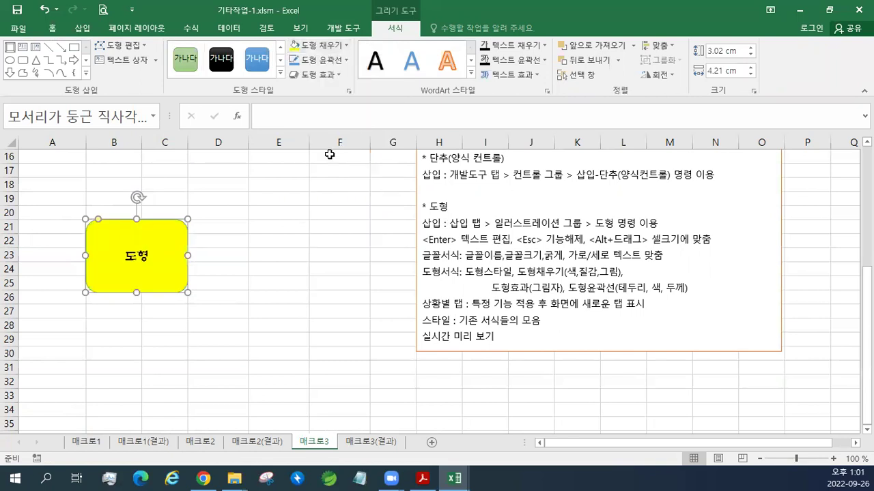
Fill the 도형 shape with the beige parchment-like texture.
click(337, 49)
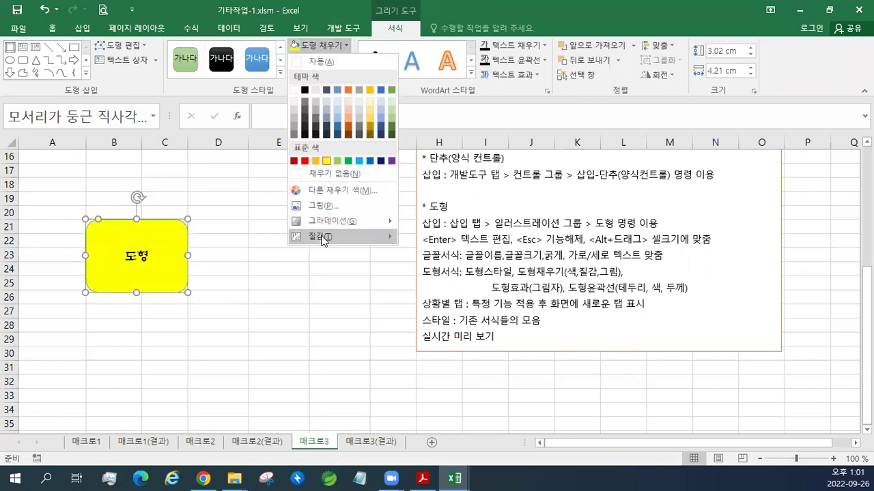
mouse_move(323, 239)
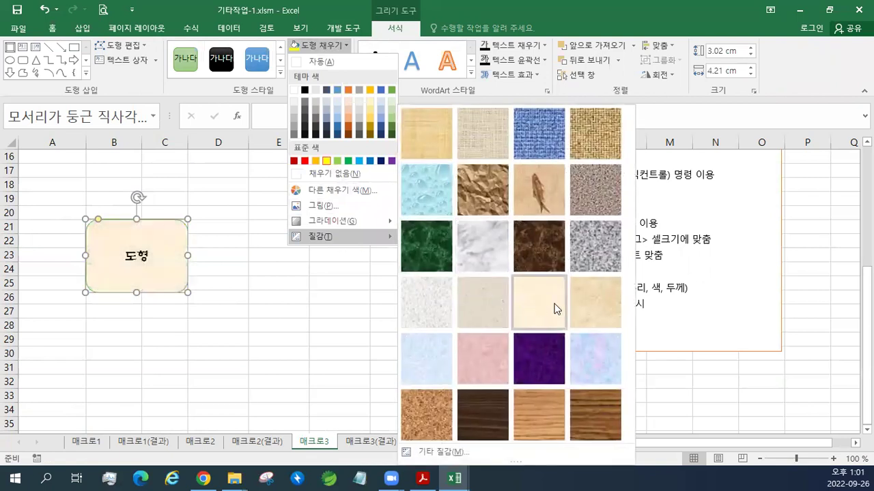
click(604, 307)
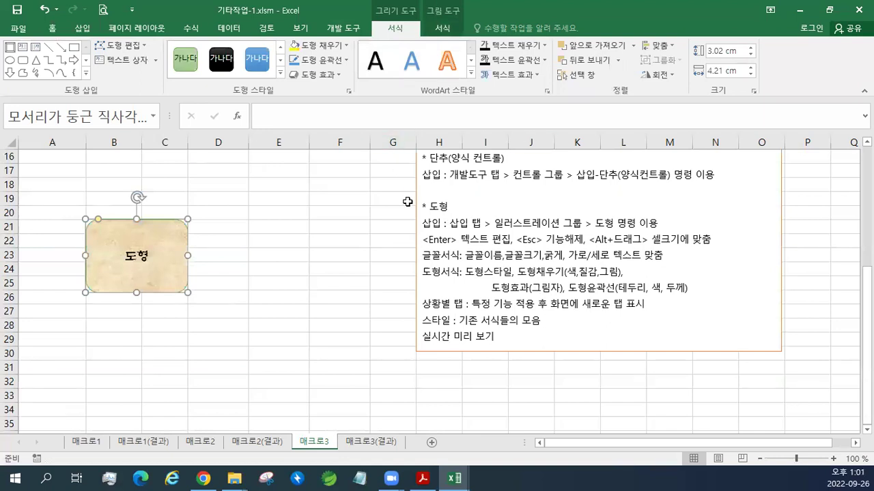
Set the 도형 shape's outline to standard red with a thickness of 4½ pt.
click(348, 62)
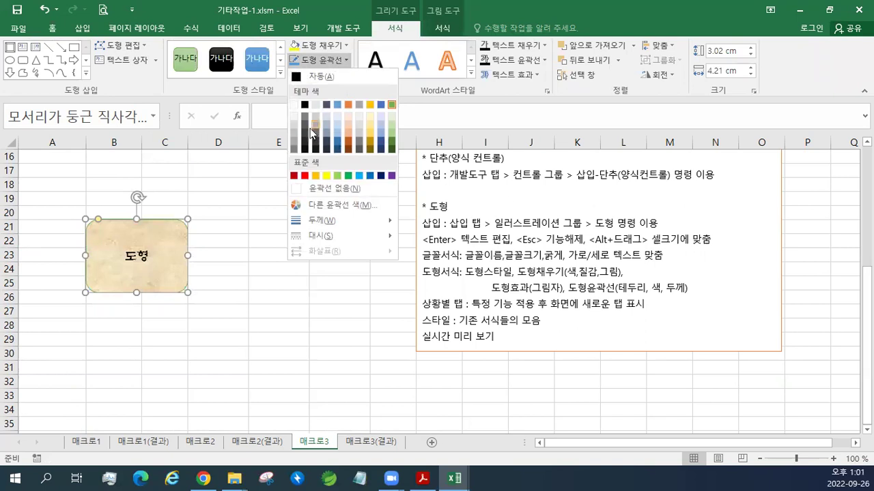
click(304, 178)
click(335, 60)
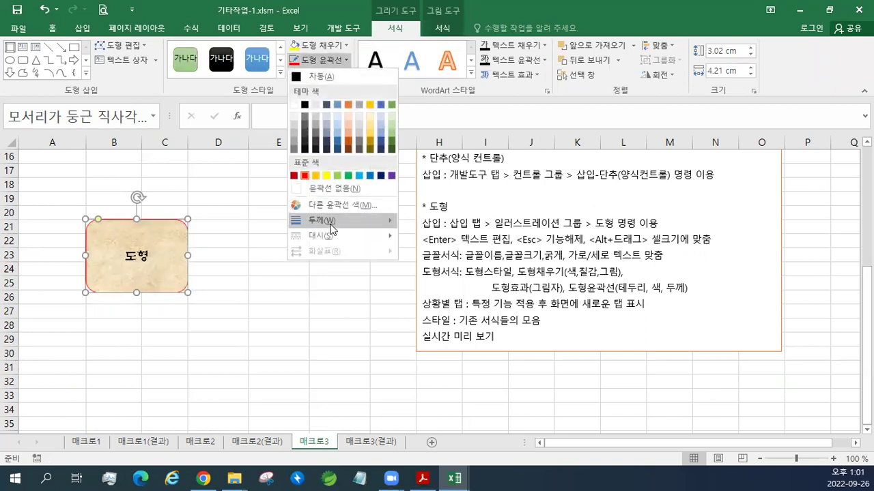
mouse_move(333, 228)
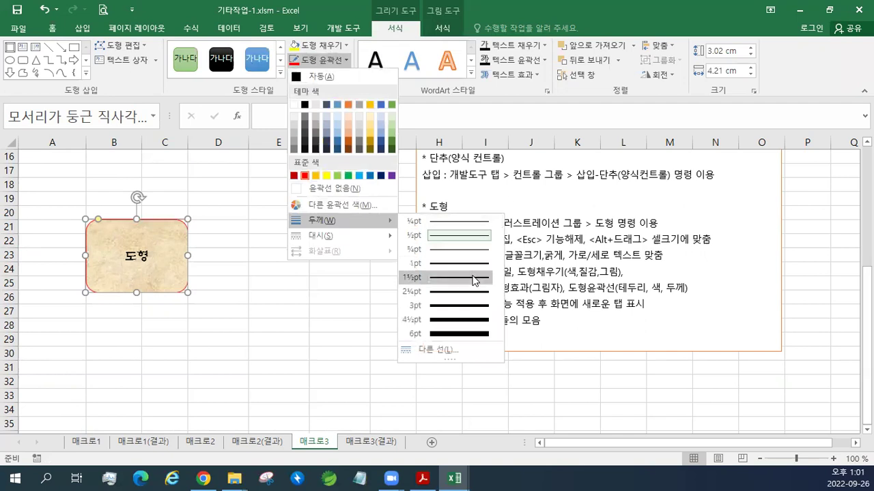
click(467, 321)
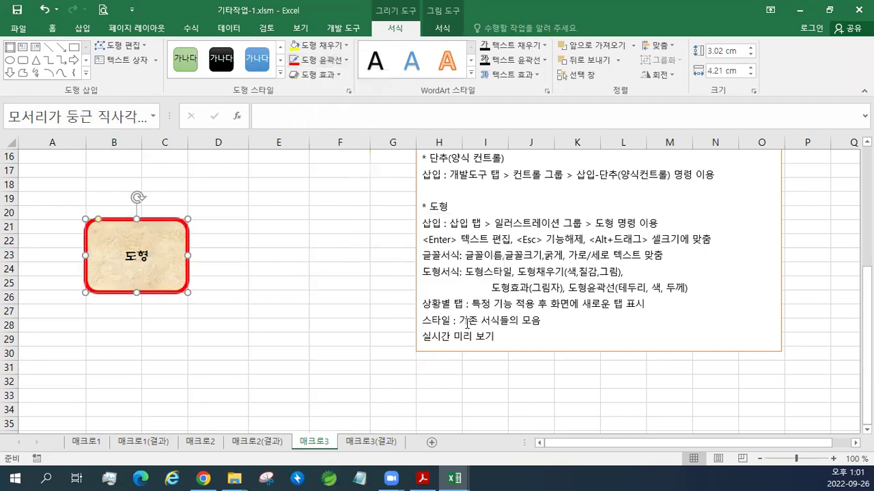
Change the 도형 shape's outline to the plain short-dash line style.
click(334, 61)
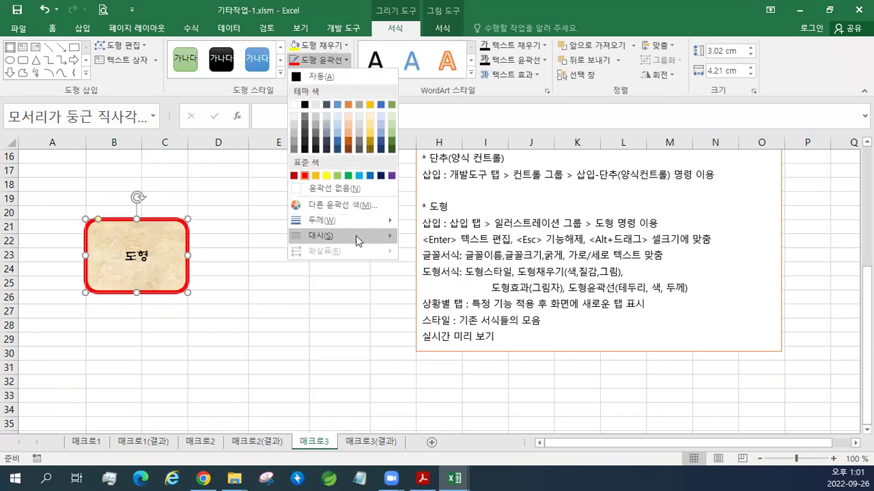
mouse_move(356, 235)
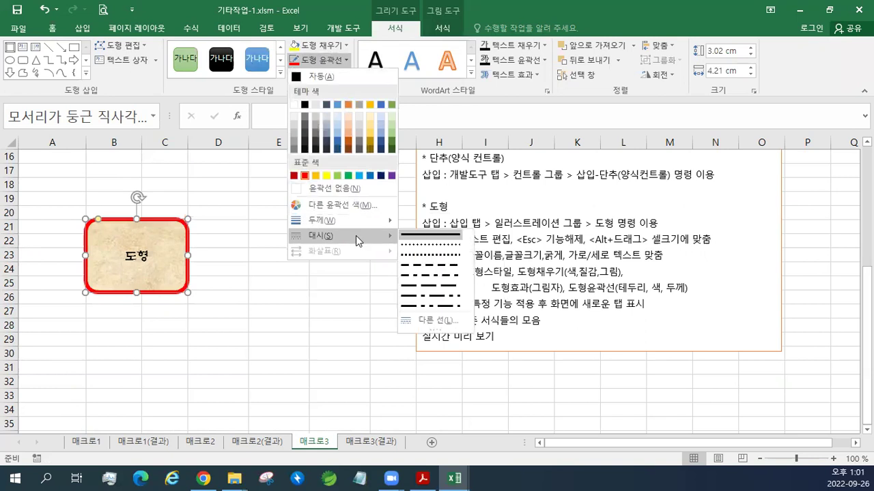
click(415, 265)
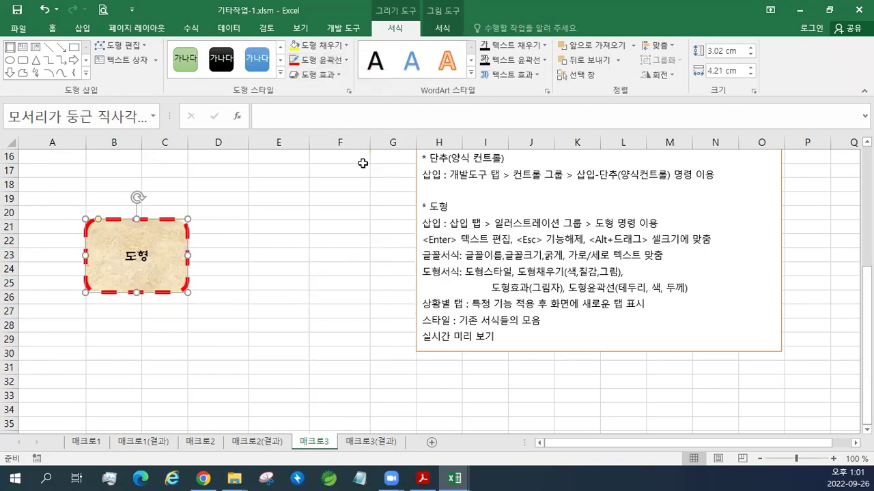
Add a perspective (원근감) shadow to the 도형 shape that falls below it toward the lower right.
click(330, 75)
mouse_move(326, 129)
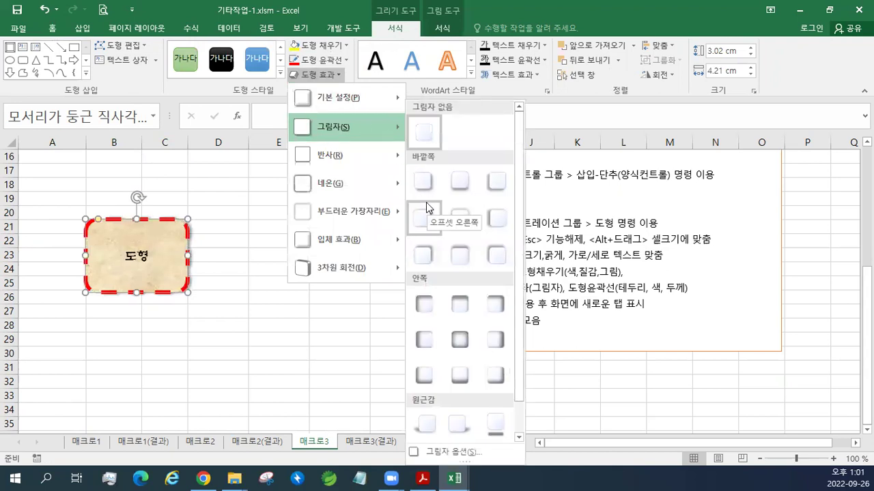
scroll(425, 202, down, 1)
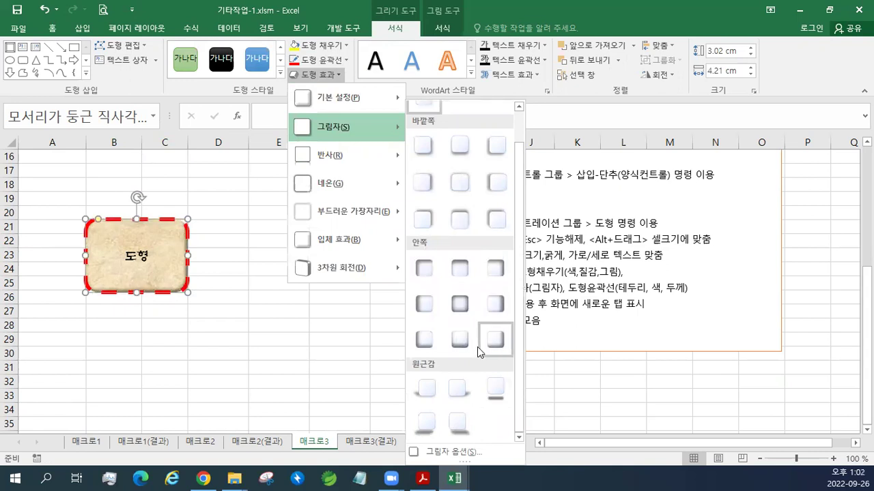
click(461, 435)
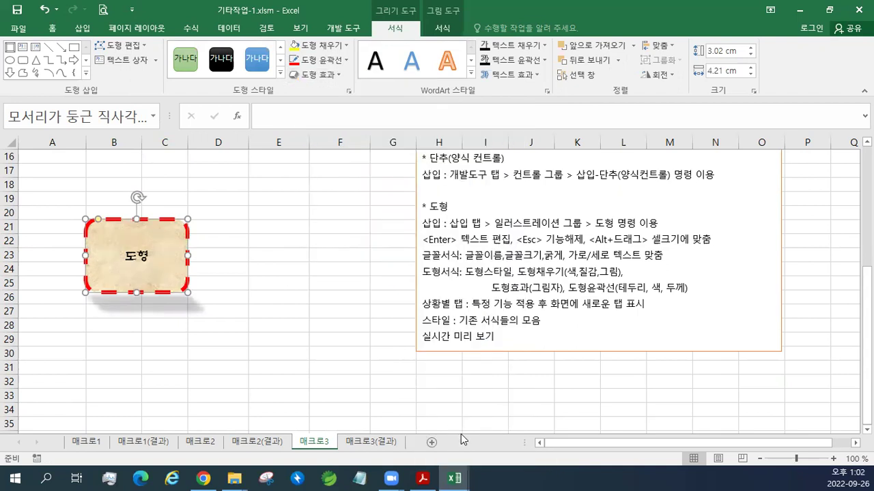